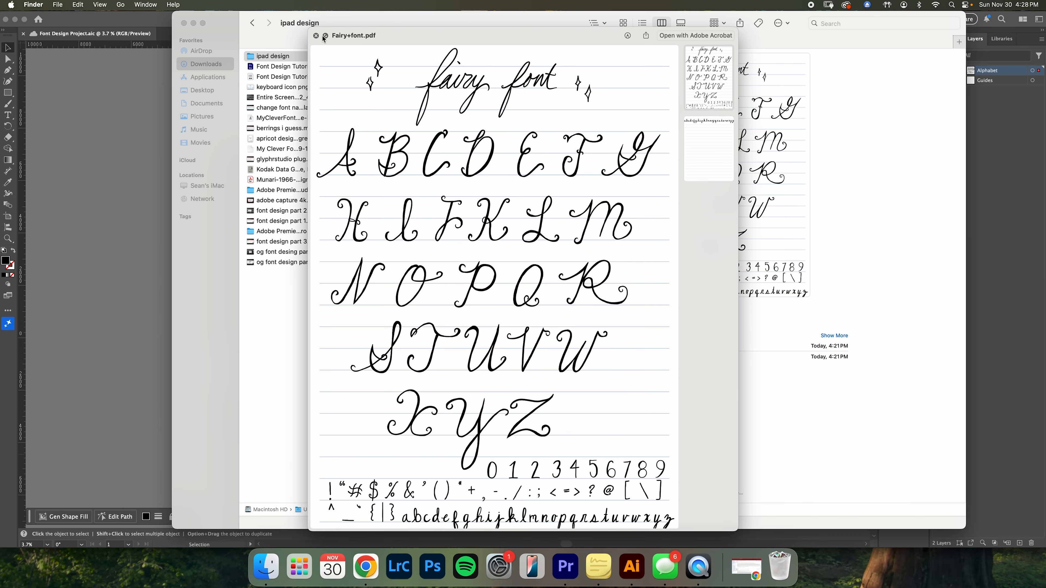
# Compare the hand-drawn letters in Fairy+font.pdf and Fairy+font (1).pdf, at full page and close up.
pyautogui.click(325, 37)
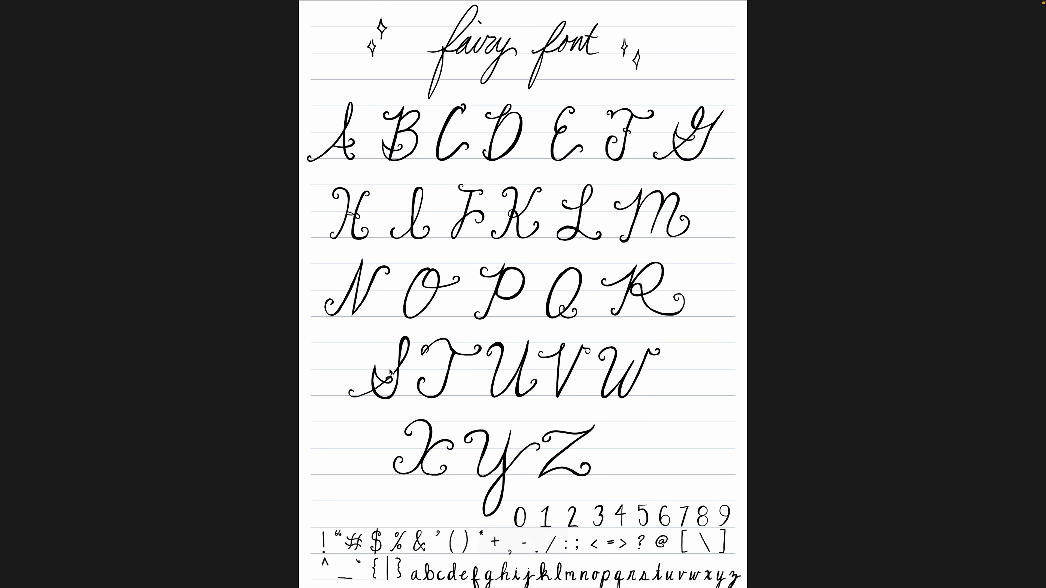
pyautogui.press('Escape')
pyautogui.press('Down')
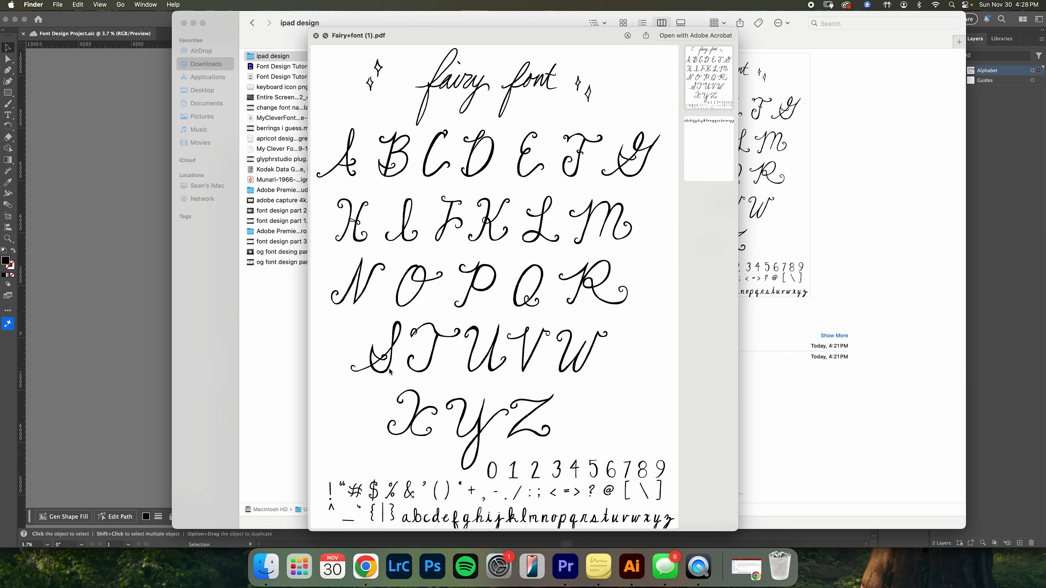
pyautogui.scroll(5, 381, 209)
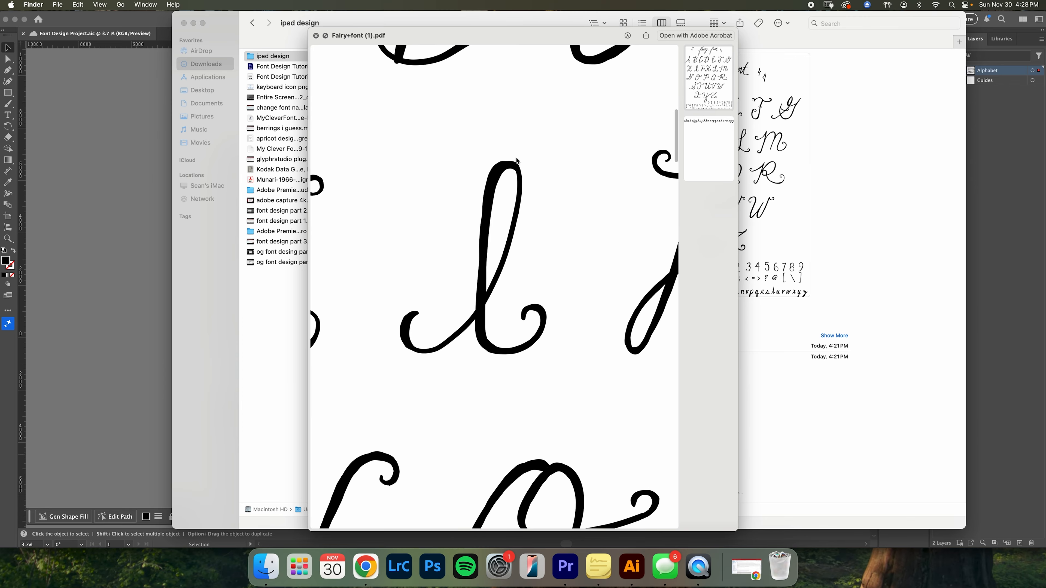
pyautogui.scroll(-5, 513, 257)
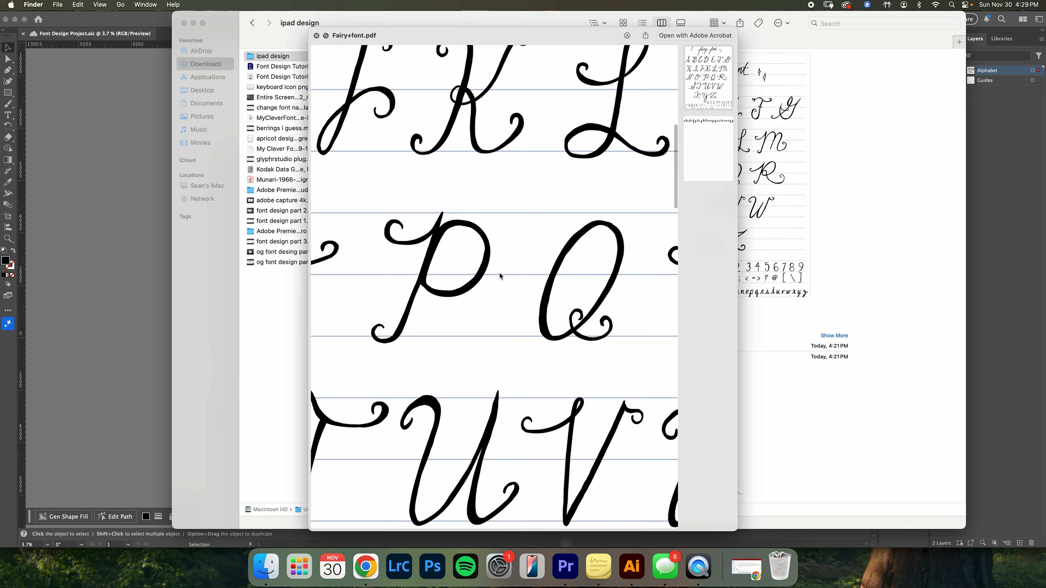
pyautogui.scroll(3, 500, 276)
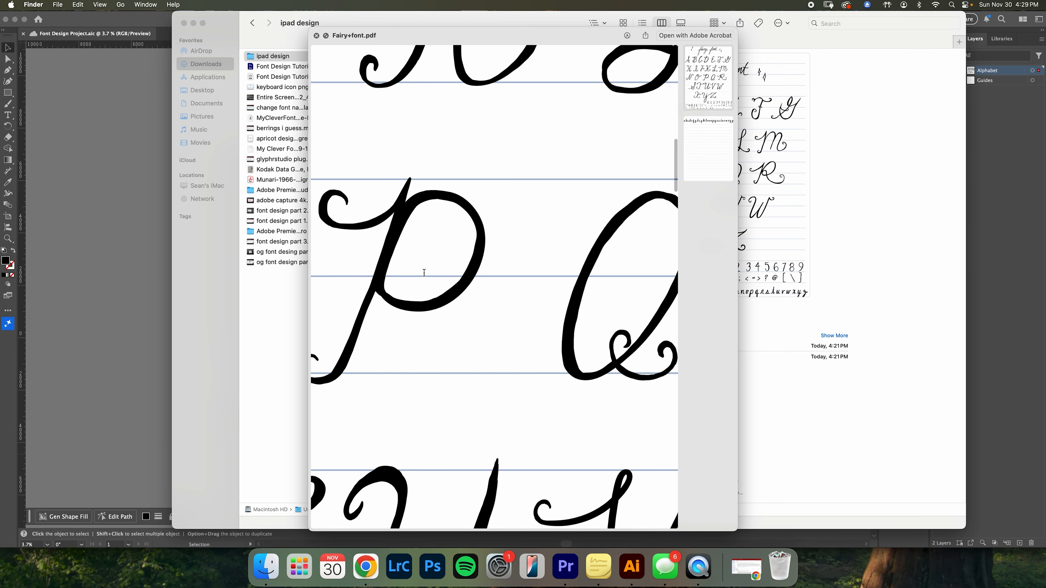
pyautogui.press('space')
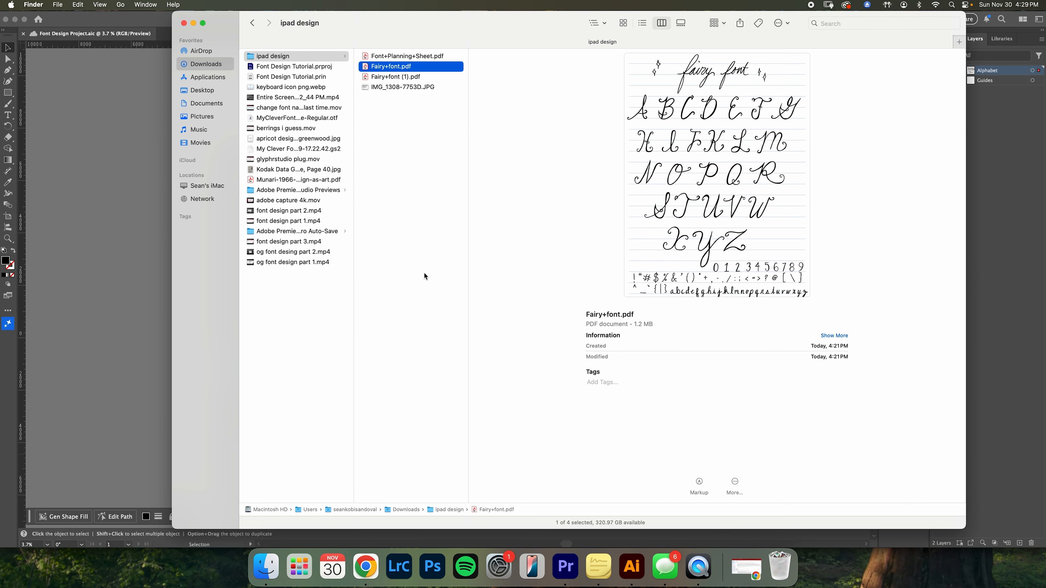
pyautogui.press('Down')
pyautogui.press('space')
pyautogui.scroll(5, 395, 231)
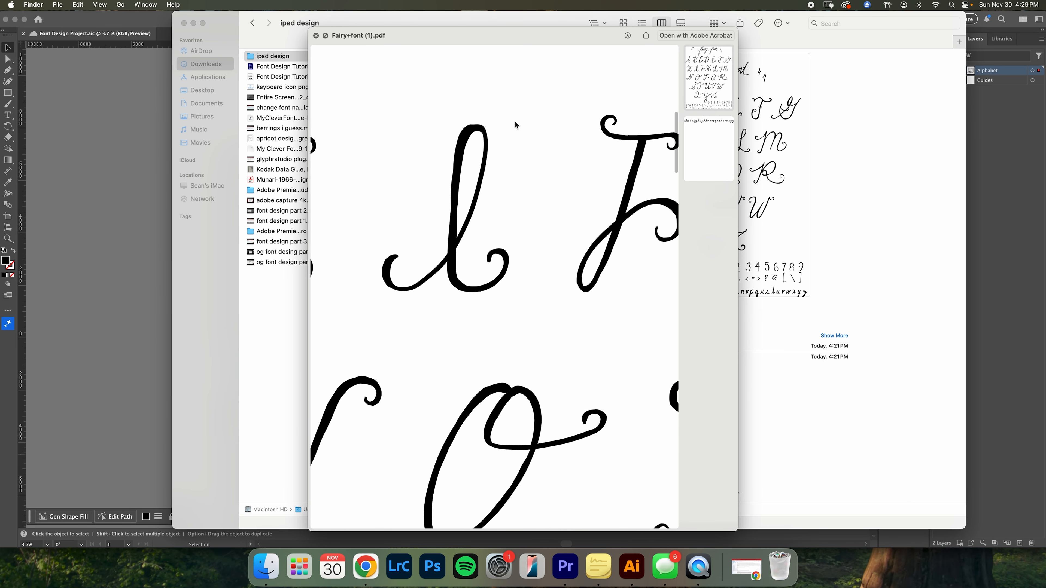
pyautogui.scroll(-6, 517, 126)
pyautogui.scroll(-5, 517, 125)
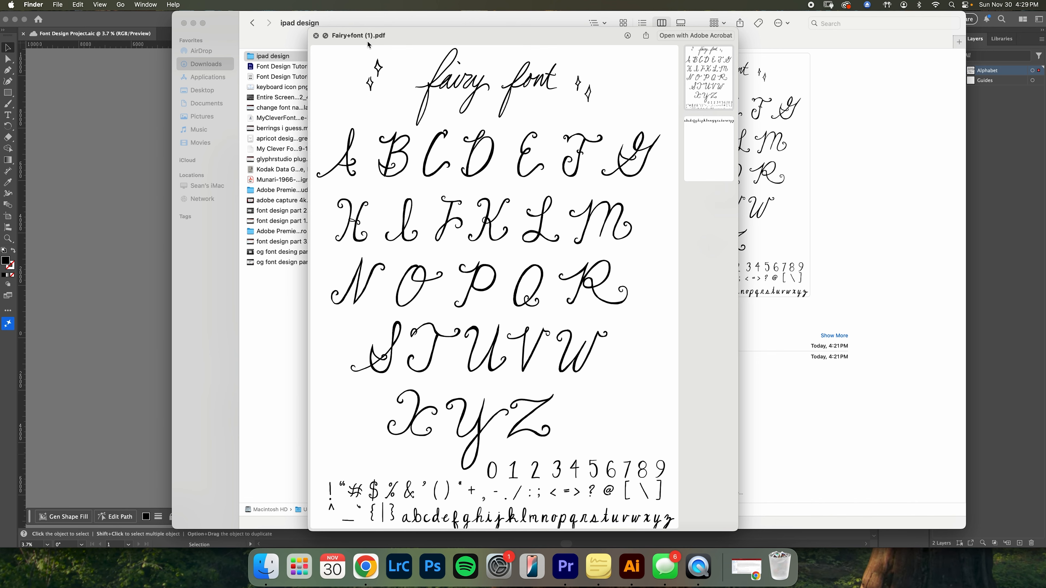
# Open Fairy+font (1).pdf in Photoshop, importing page 1 in Grayscale at 300 pixels/inch.
pyautogui.press('space')
pyautogui.moveTo(374, 80); pyautogui.dragTo(439, 554)
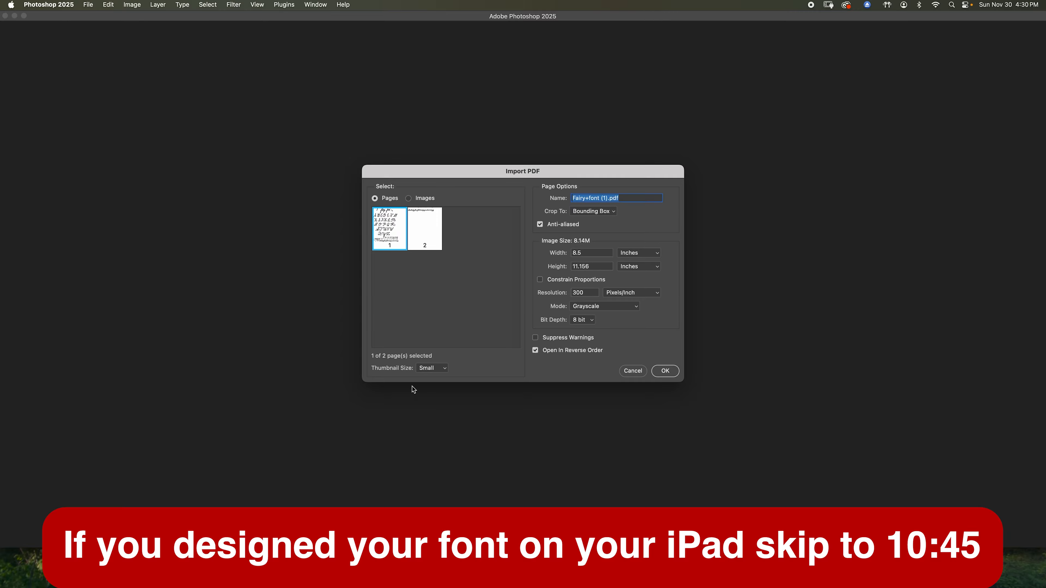
pyautogui.click(665, 372)
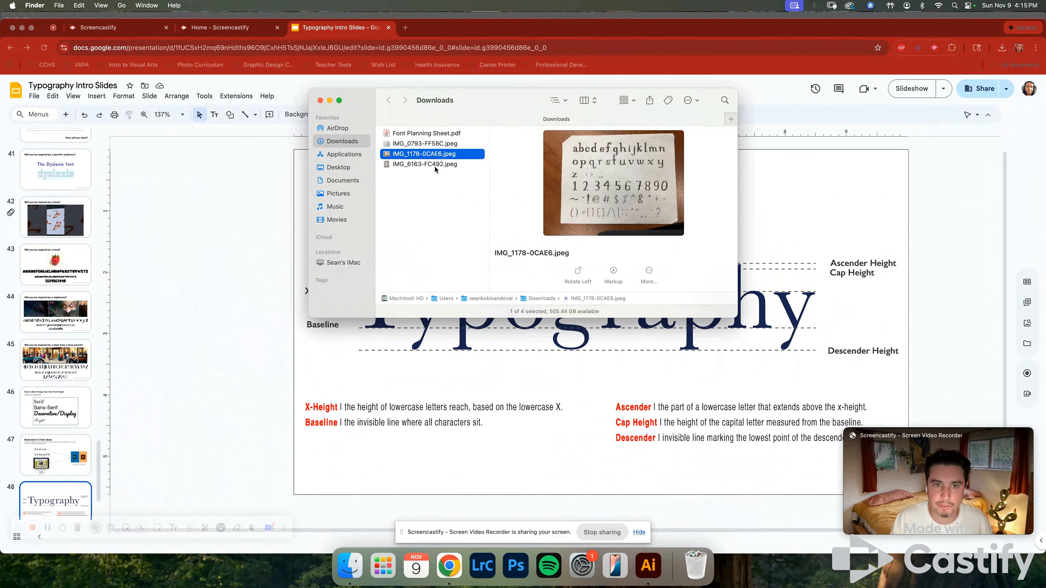
# Preview the lettering photo IMG_1178-0CAE6.jpeg from Downloads, and open it in Photoshop.
pyautogui.press('space')
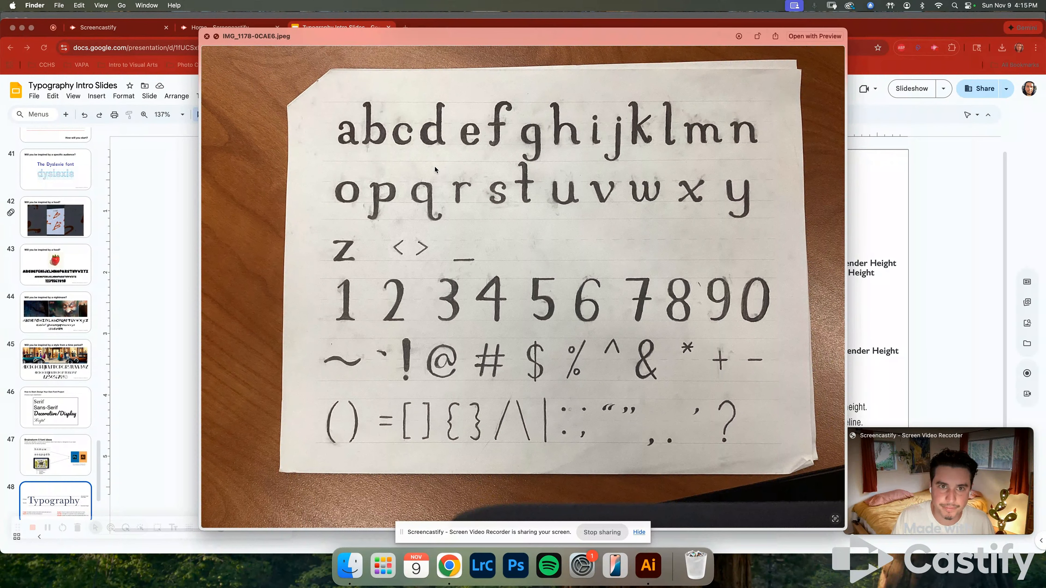
pyautogui.press('space')
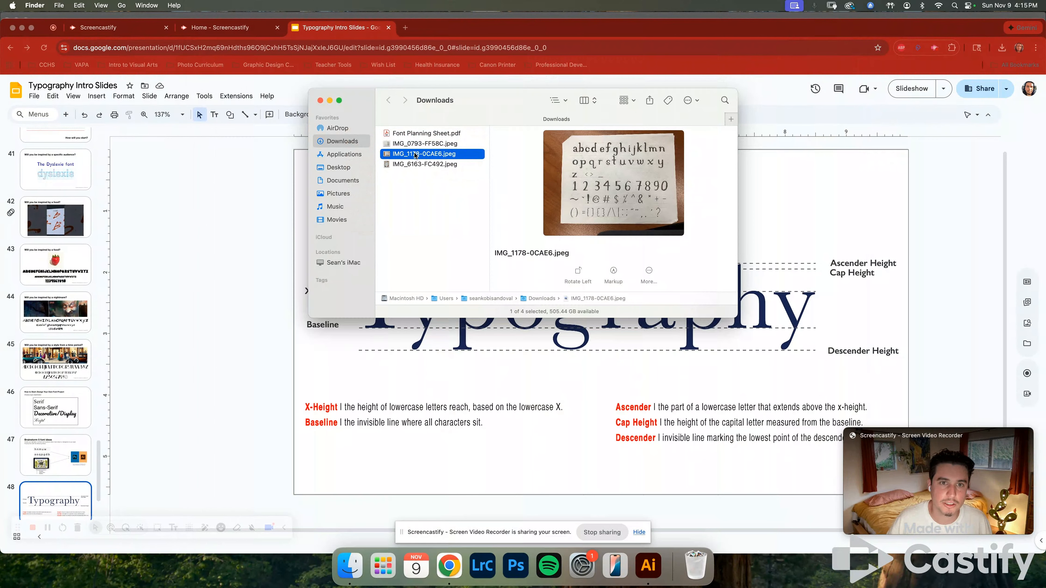
pyautogui.moveTo(417, 154); pyautogui.dragTo(520, 563)
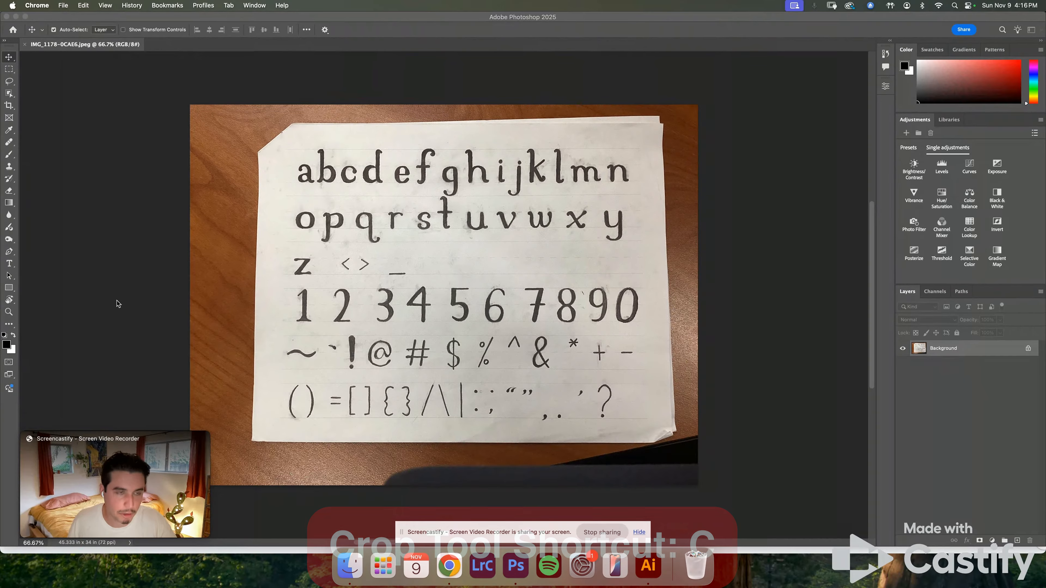
# Crop the photo on all four sides to the lettered paper area, removing the wooden table around it.
pyautogui.click(64, 130)
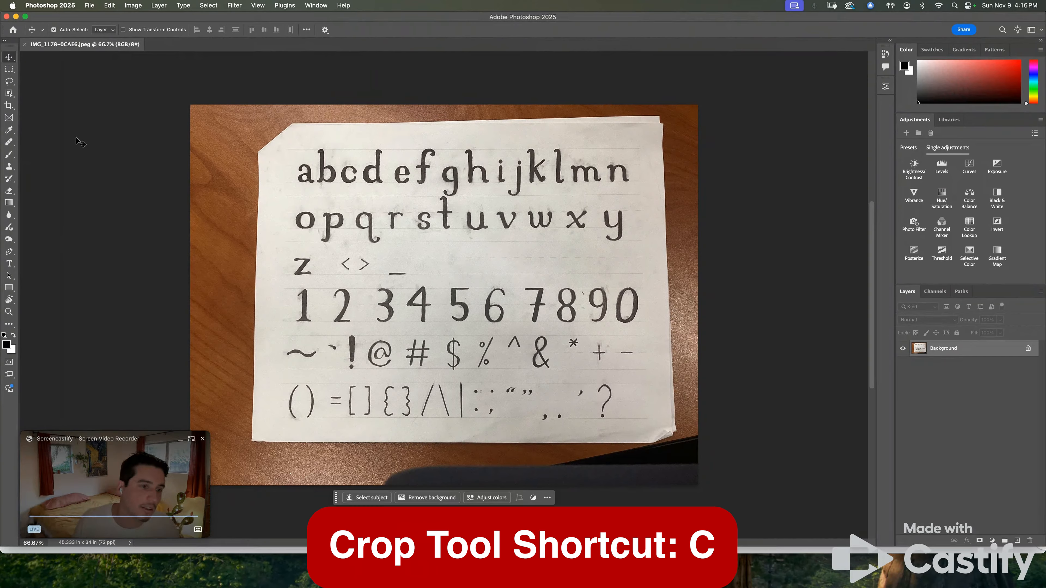
pyautogui.click(9, 105)
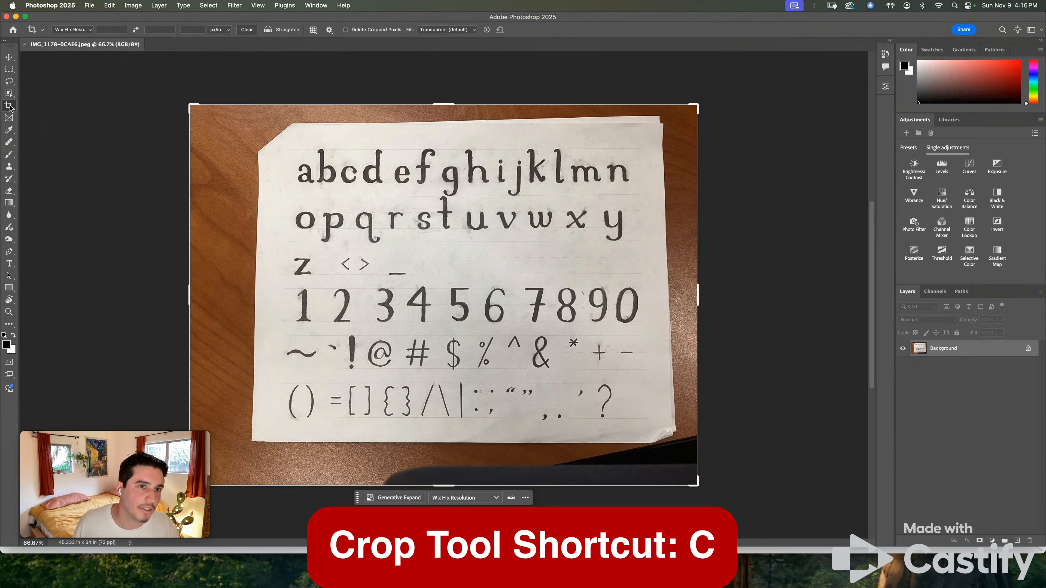
pyautogui.moveTo(443, 104); pyautogui.dragTo(443, 125)
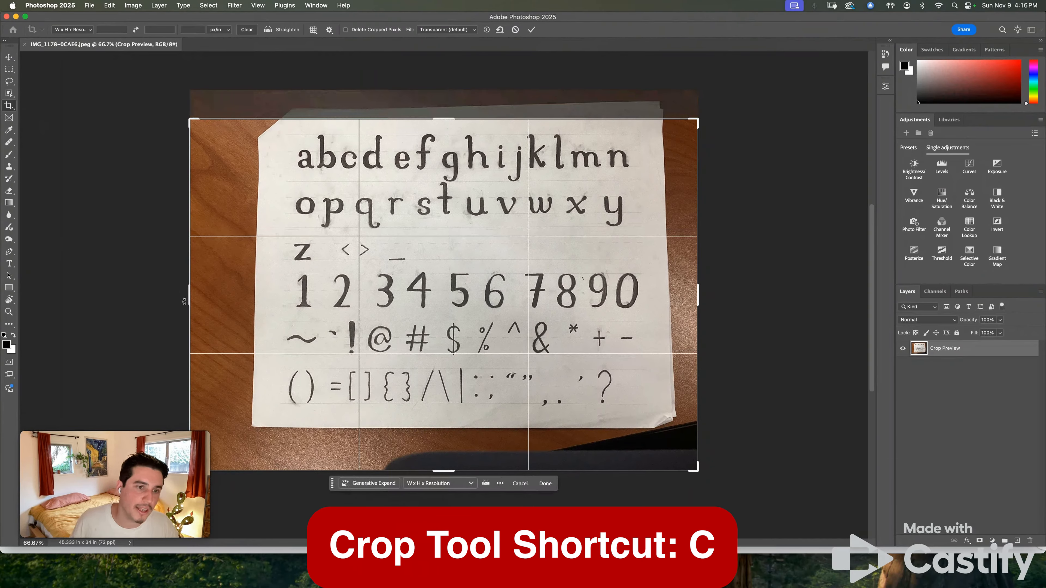
pyautogui.moveTo(189, 297); pyautogui.dragTo(234, 295)
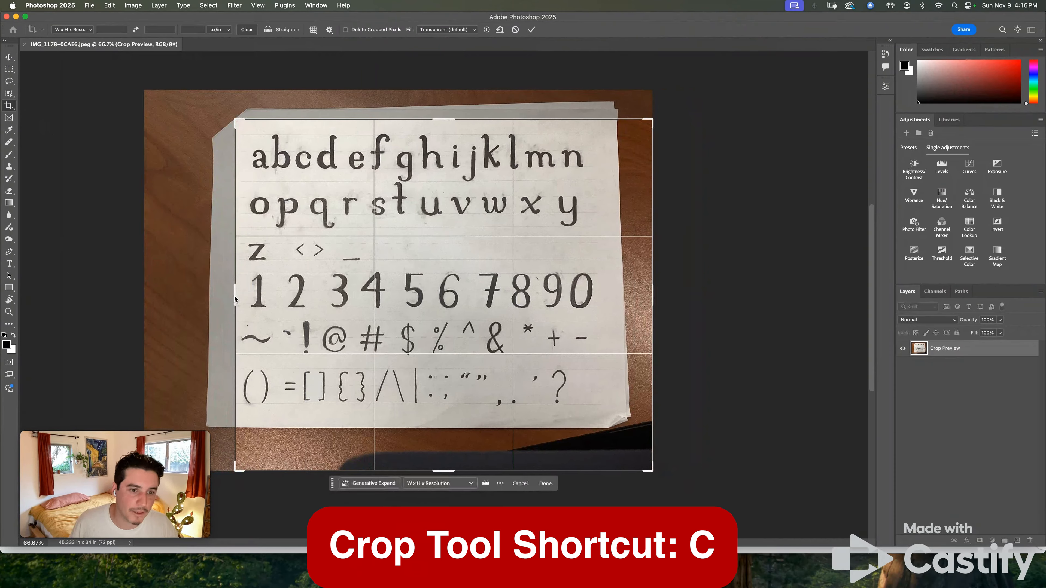
pyautogui.moveTo(444, 471); pyautogui.dragTo(444, 421)
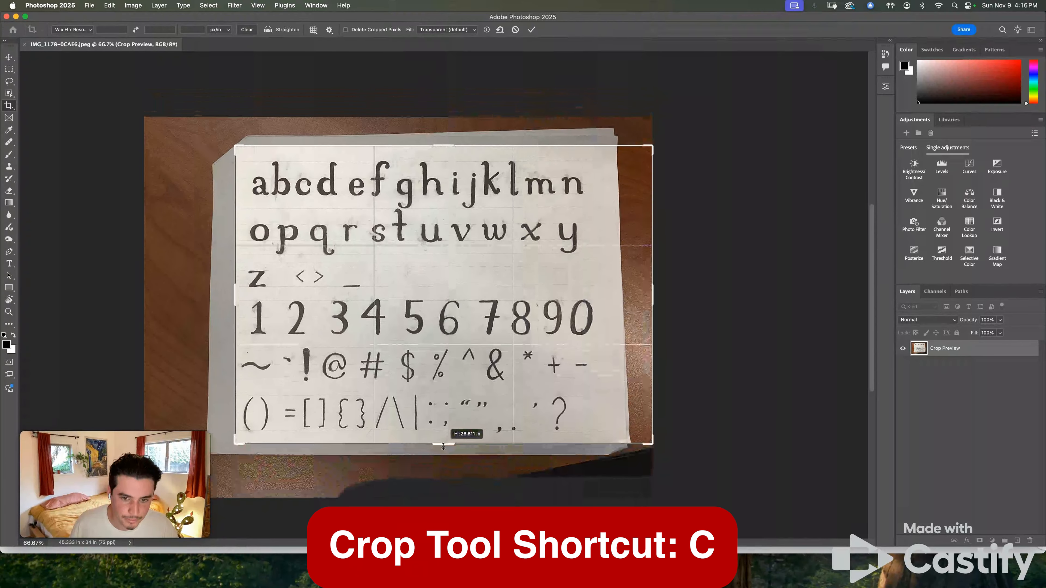
pyautogui.moveTo(652, 296); pyautogui.dragTo(627, 296)
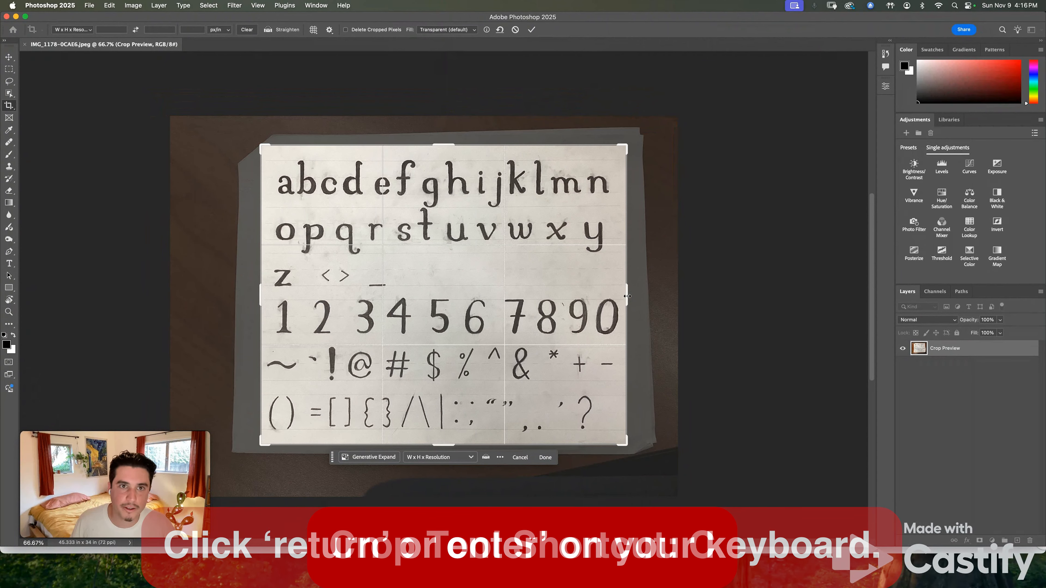
pyautogui.click(531, 32)
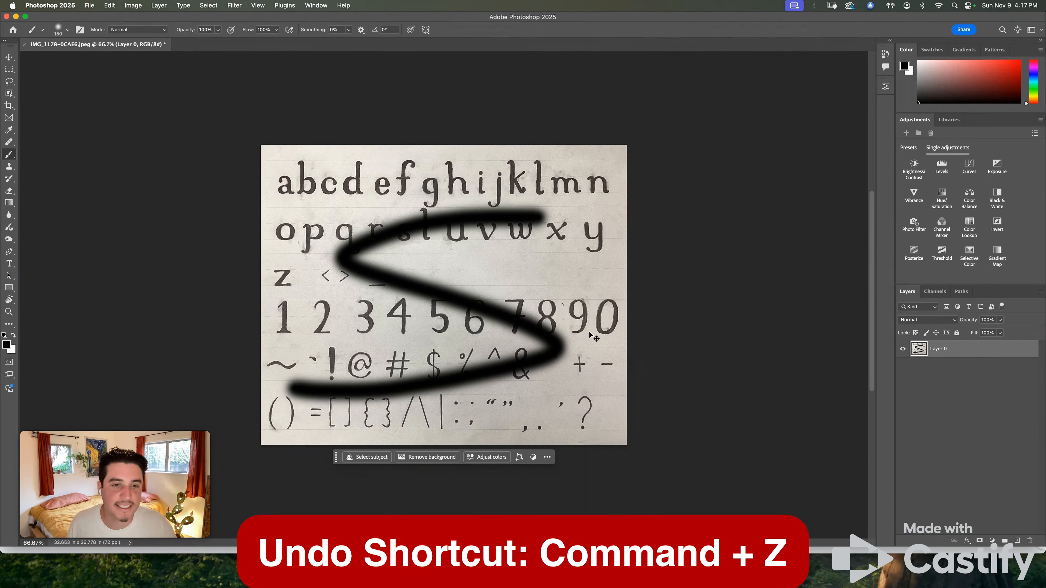
# Undo the black brush stroke across the lettering and duplicate Layer 0.
pyautogui.press('super+z')
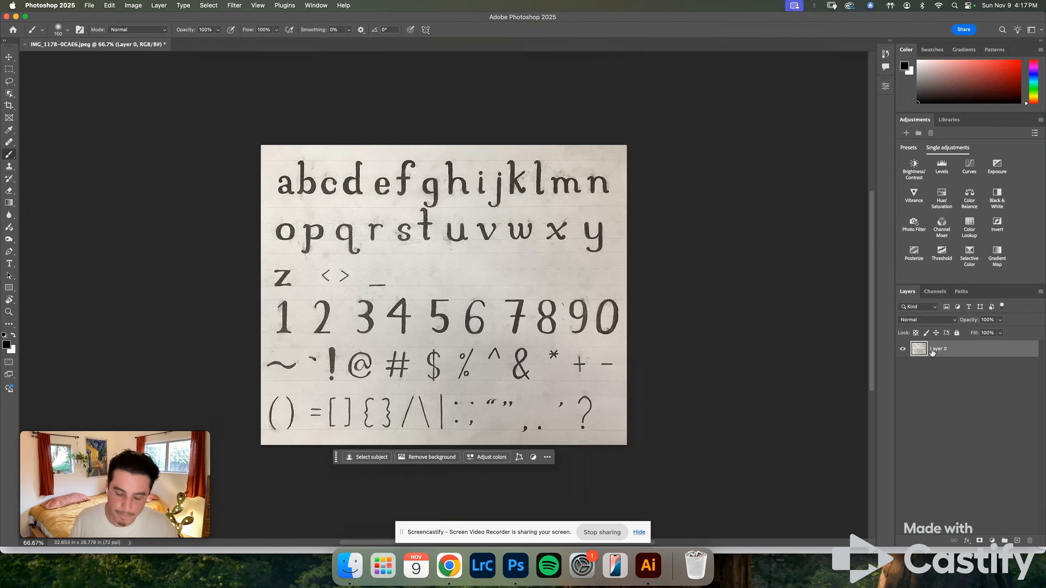
pyautogui.press('super+j')
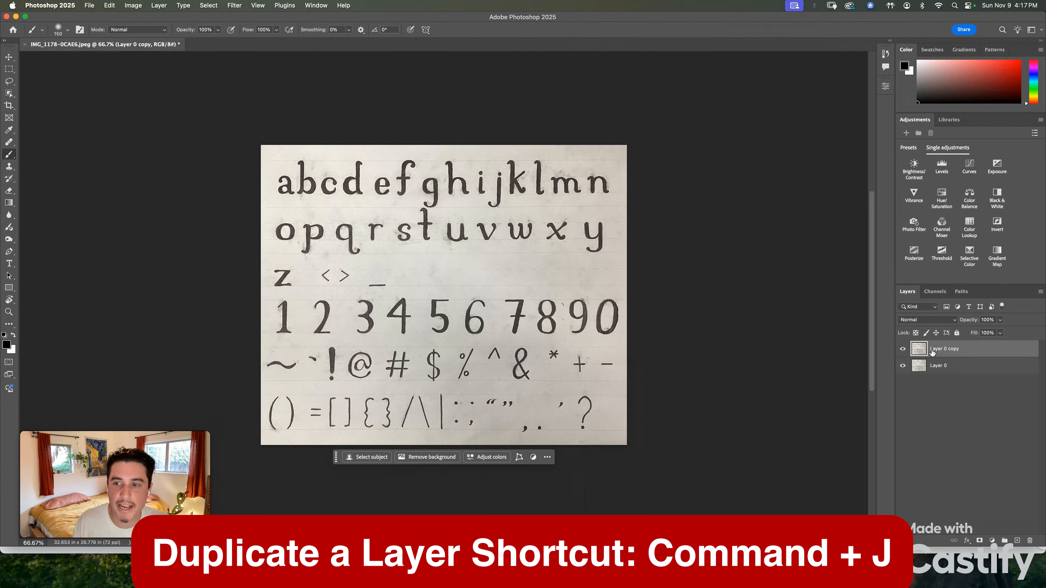
# Rename the lower layer Original and the copied layer above it Duplicate.
pyautogui.doubleClick(939, 366)
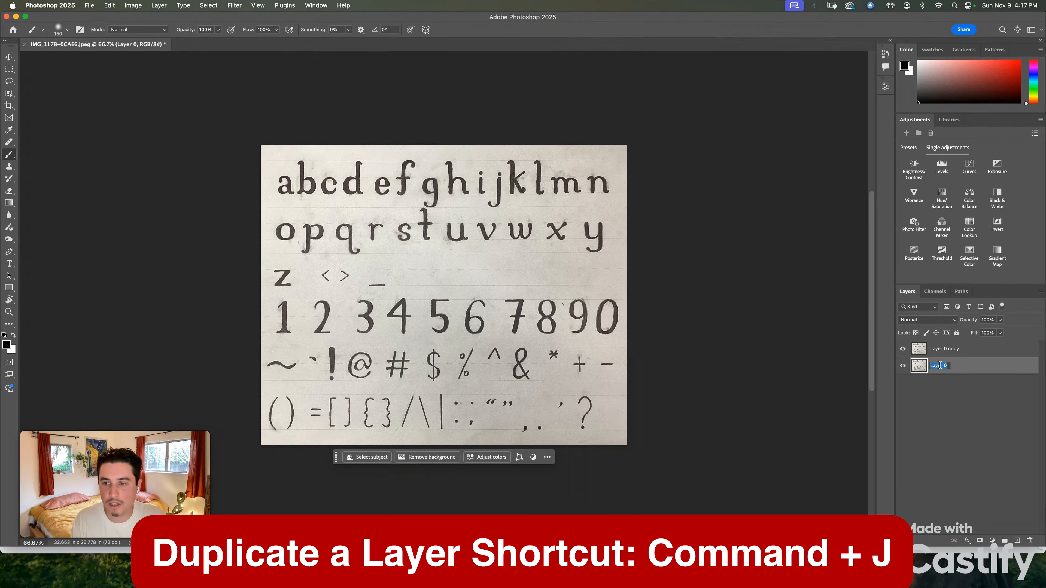
pyautogui.write('Original')
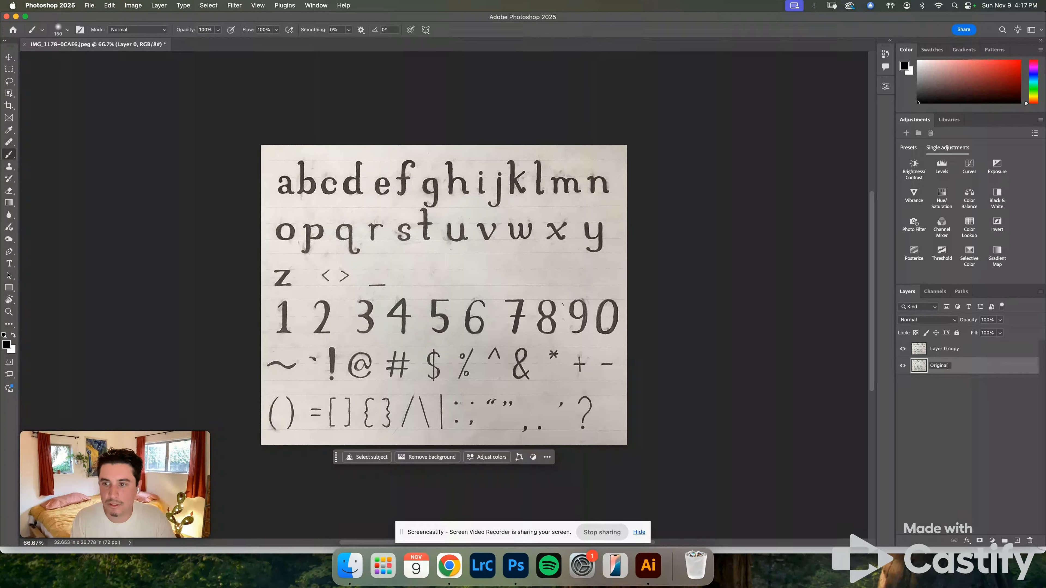
pyautogui.doubleClick(941, 348)
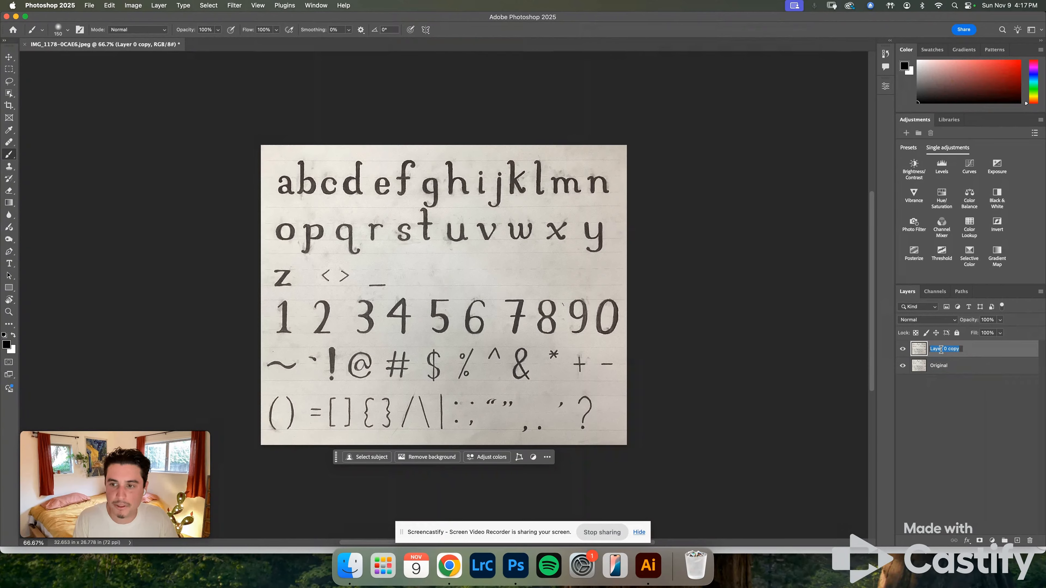
pyautogui.write('Duplica')
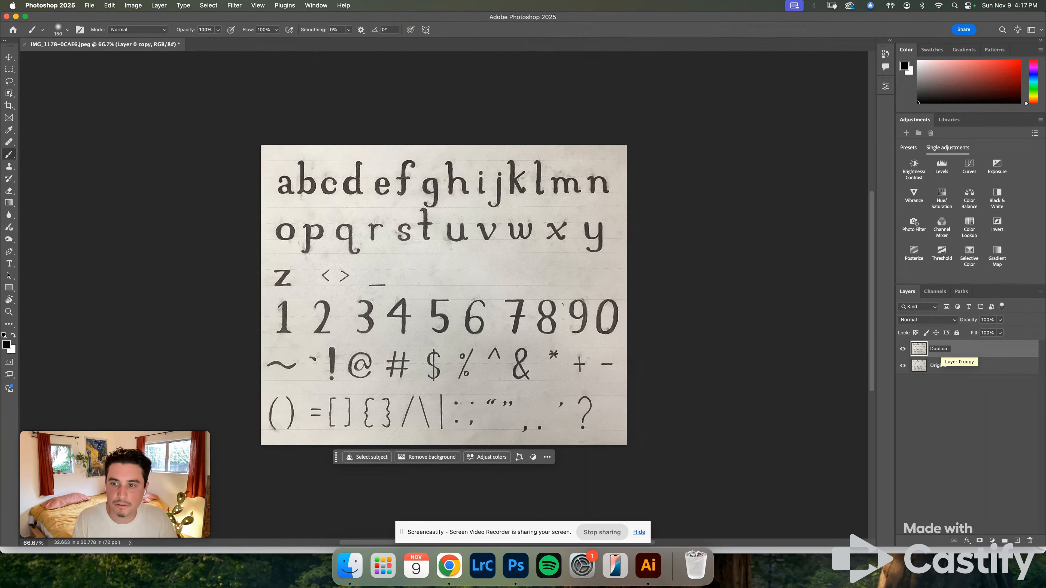
pyautogui.write('te')
pyautogui.press('Return')
pyautogui.press('v')
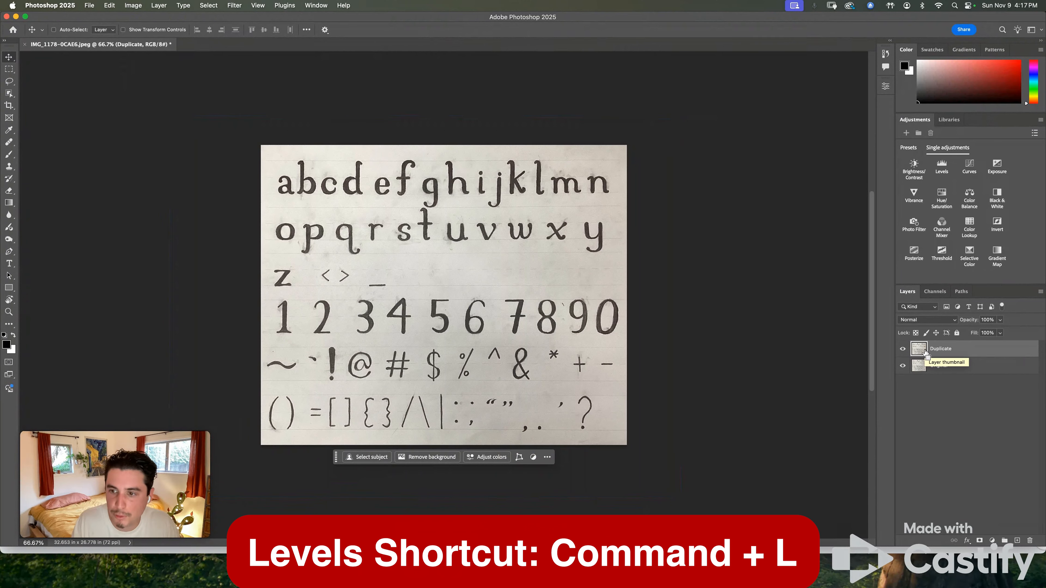
# Apply Levels to the Duplicate layer with an input black point of 86 and white point of 133.
pyautogui.press('super+l')
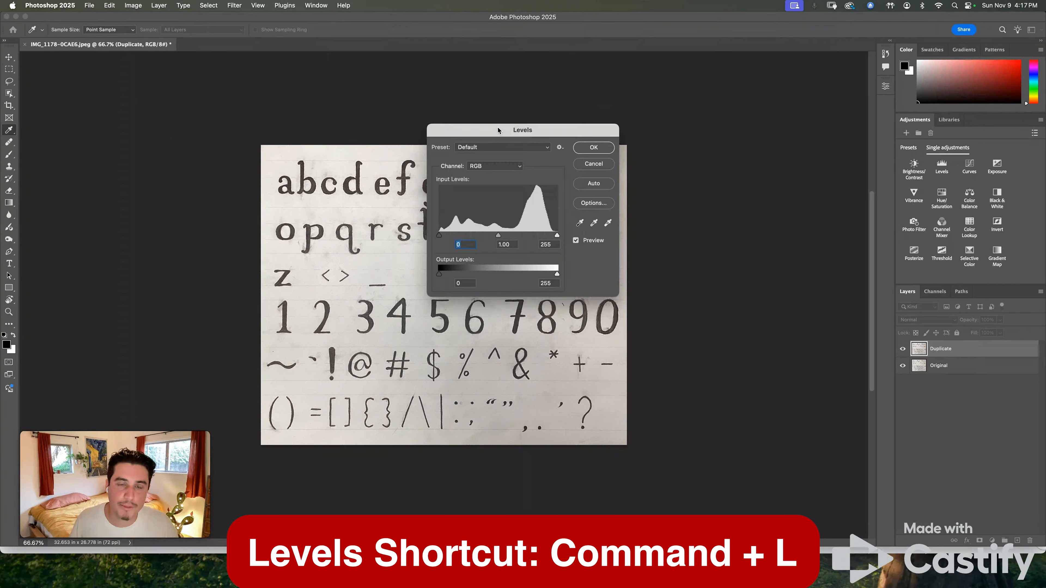
pyautogui.moveTo(497, 128); pyautogui.dragTo(715, 157)
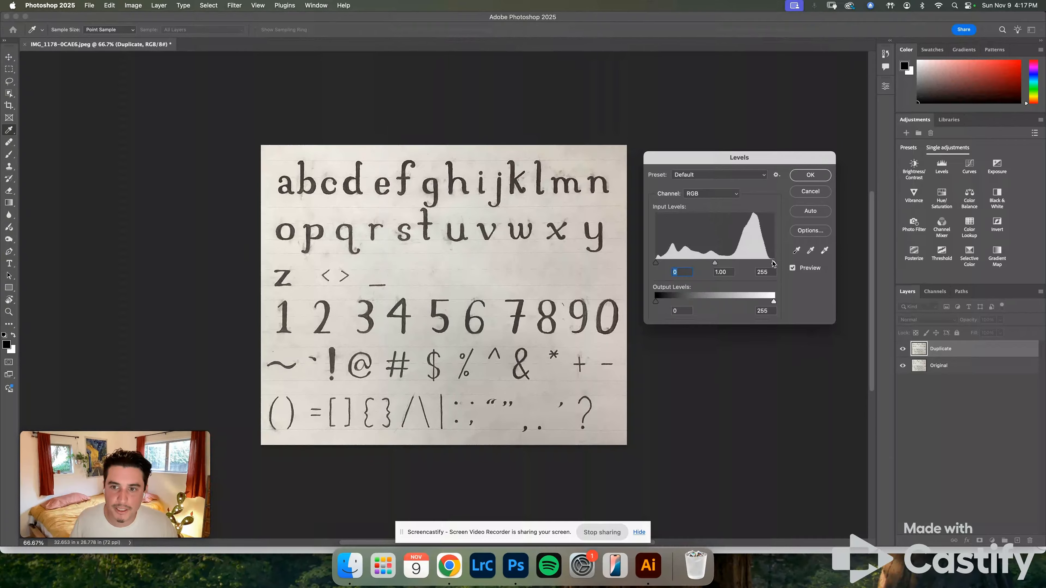
pyautogui.moveTo(773, 263); pyautogui.dragTo(745, 264)
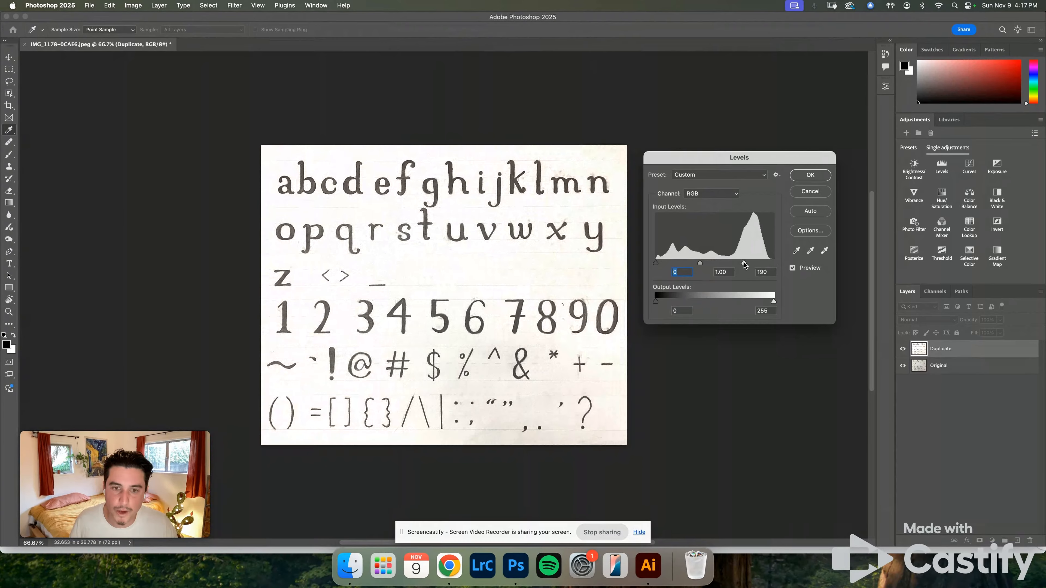
pyautogui.moveTo(656, 263); pyautogui.dragTo(721, 266)
pyautogui.click(722, 264)
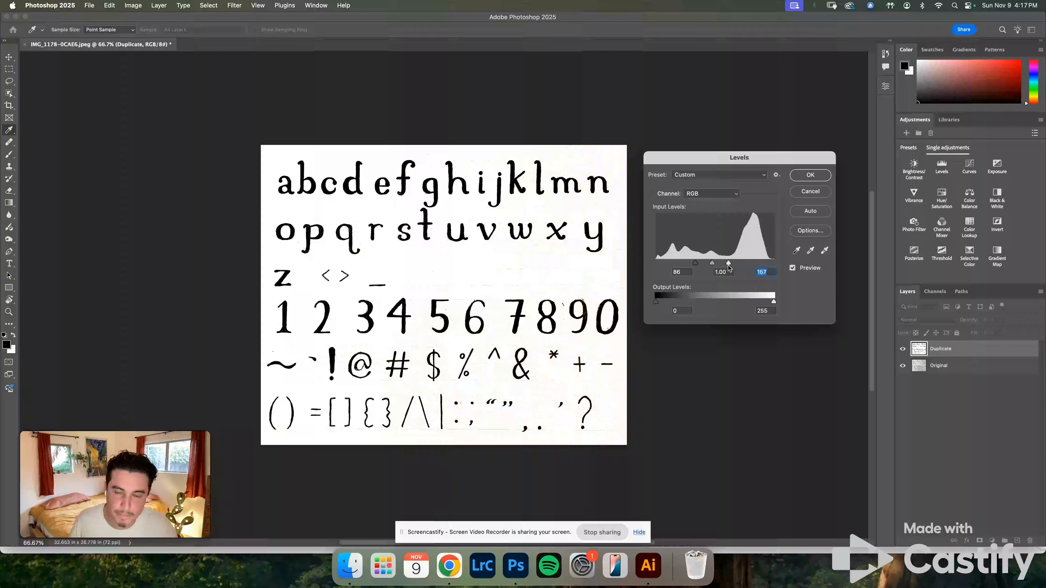
pyautogui.moveTo(723, 264); pyautogui.dragTo(717, 263)
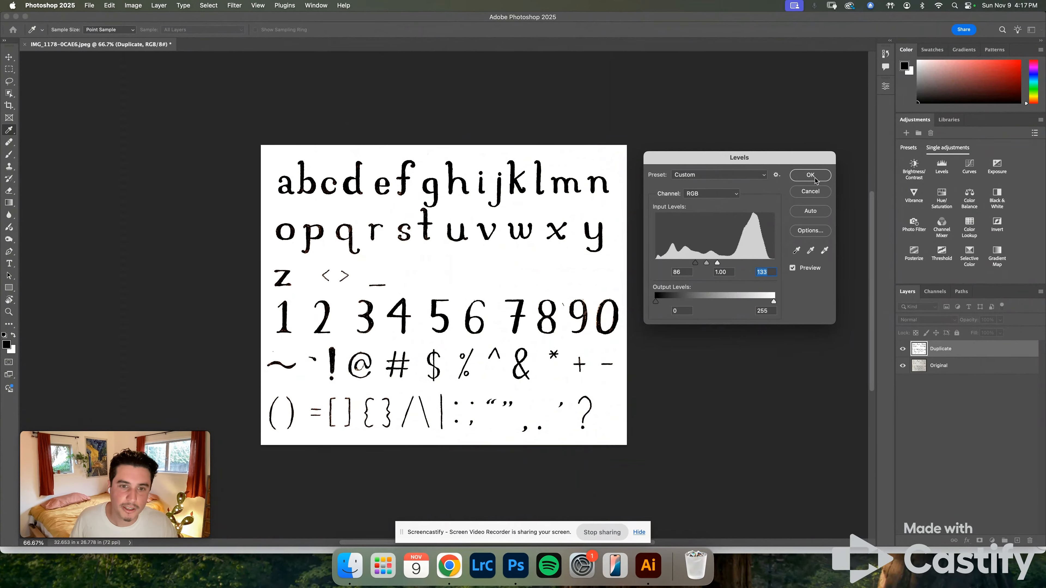
pyautogui.click(815, 180)
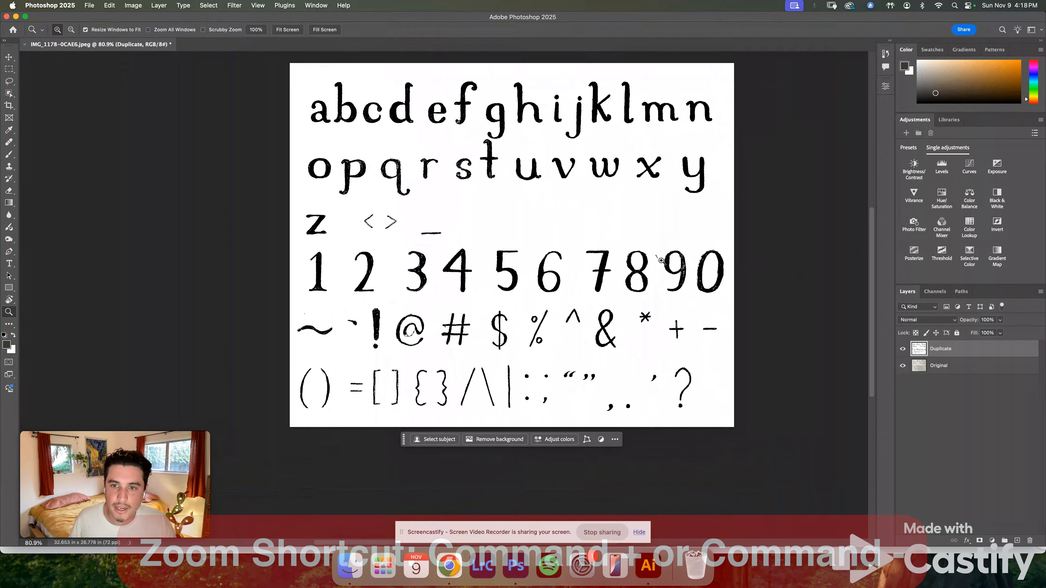
# Activate the standard Brush tool to work on the stray mark between the numerals 8 and 9.
pyautogui.click(661, 260)
pyautogui.click(661, 259)
pyautogui.click(661, 259)
pyautogui.click(661, 260)
pyautogui.click(661, 260)
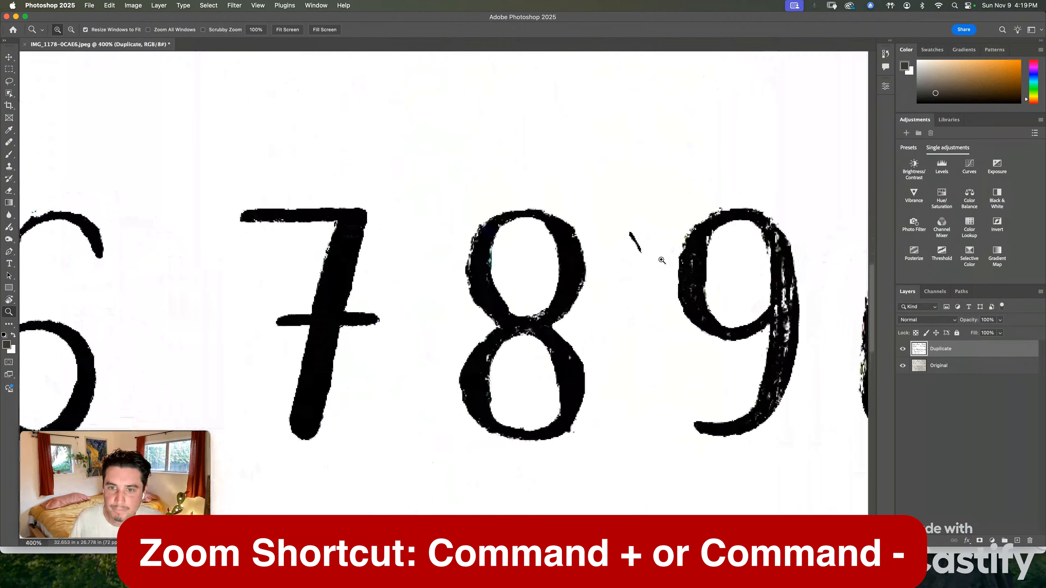
pyautogui.click(661, 259)
pyautogui.click(661, 260)
pyautogui.click(661, 260)
pyautogui.click(633, 237)
pyautogui.moveTo(633, 237); pyautogui.dragTo(534, 236)
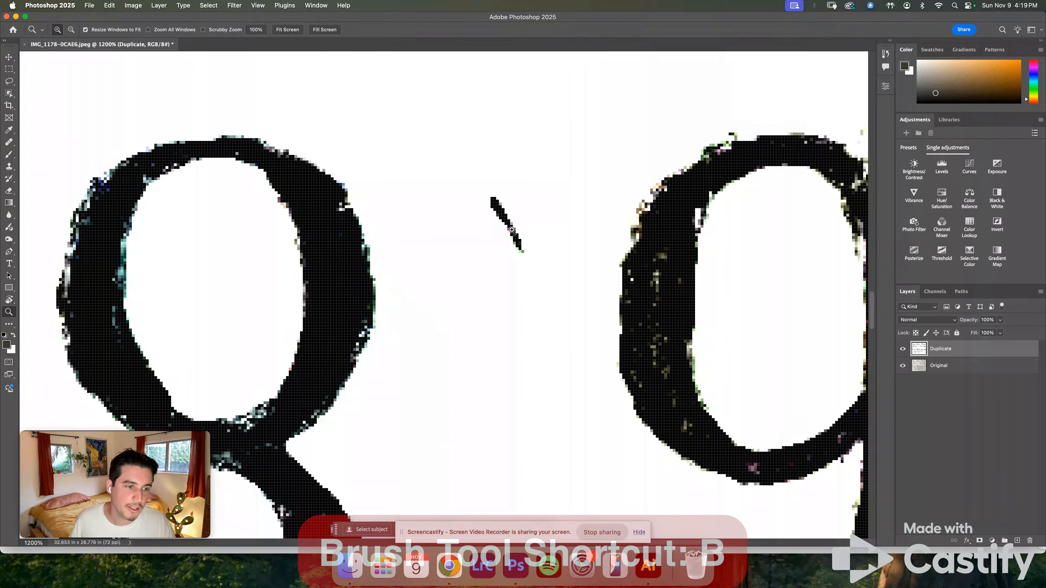
pyautogui.press('b')
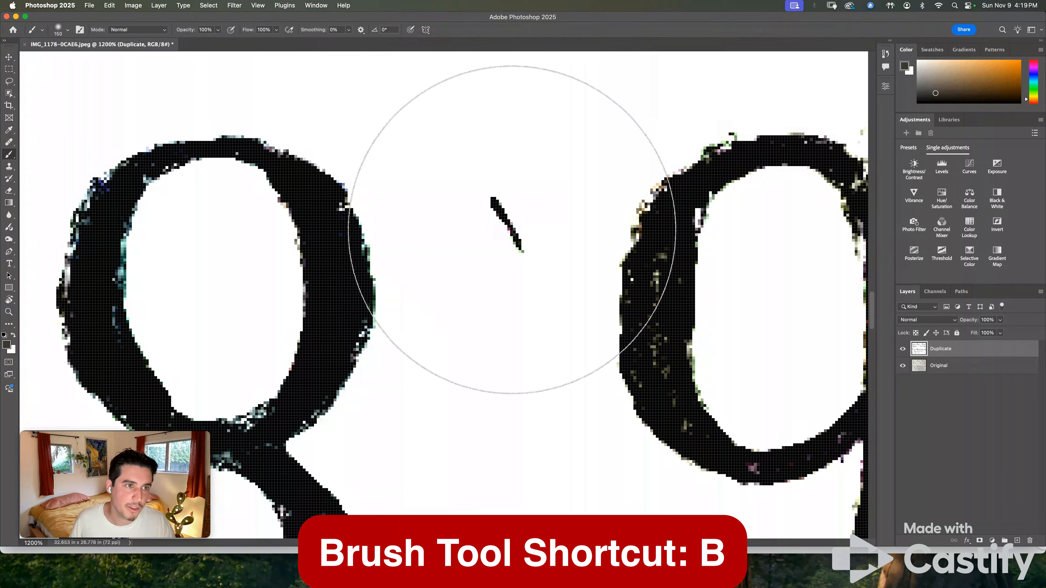
pyautogui.rightClick(9, 154)
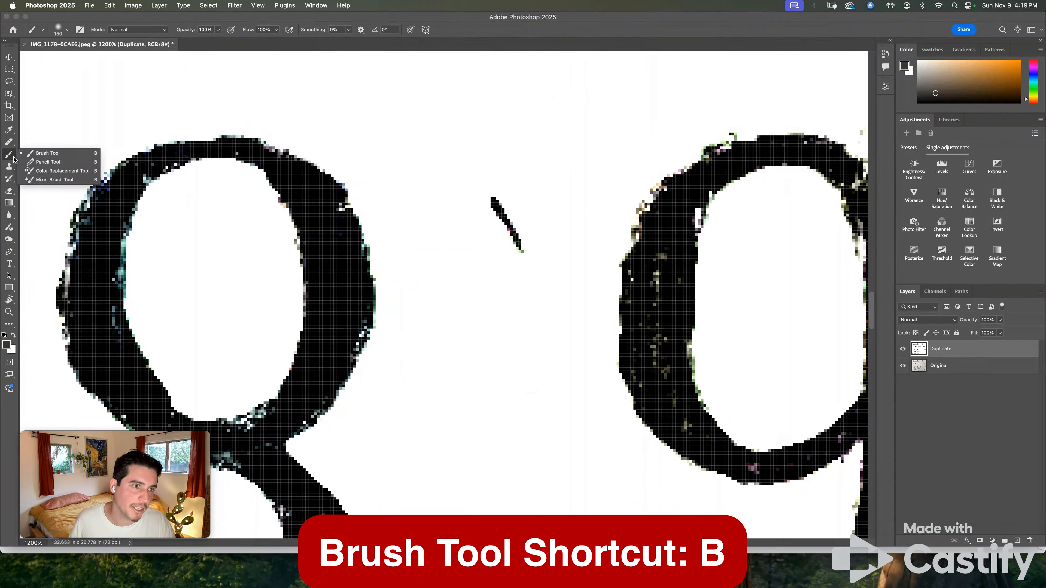
pyautogui.click(48, 154)
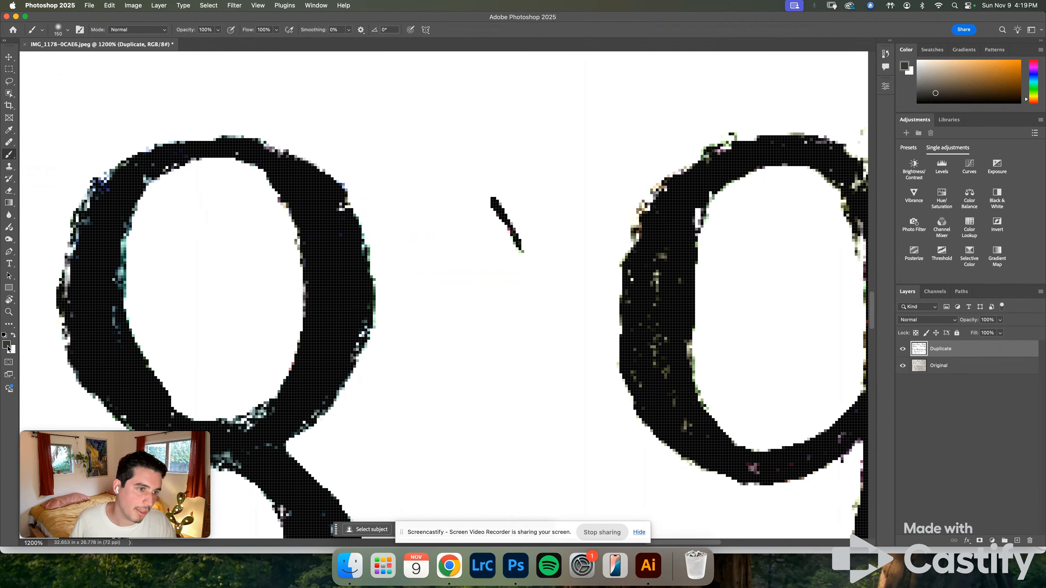
# Set the brush swatches to black (000000) and white (ffffff), with white as the foreground colour.
pyautogui.click(7, 346)
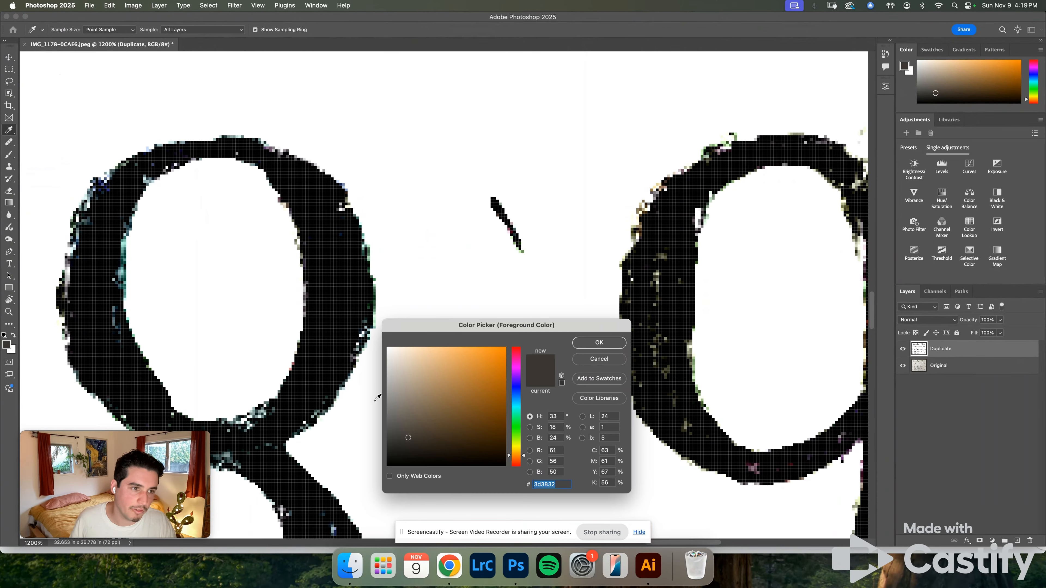
pyautogui.moveTo(427, 418)
pyautogui.mouseDown()
pyautogui.moveTo(411, 404)
pyautogui.moveTo(357, 489)
pyautogui.mouseUp()
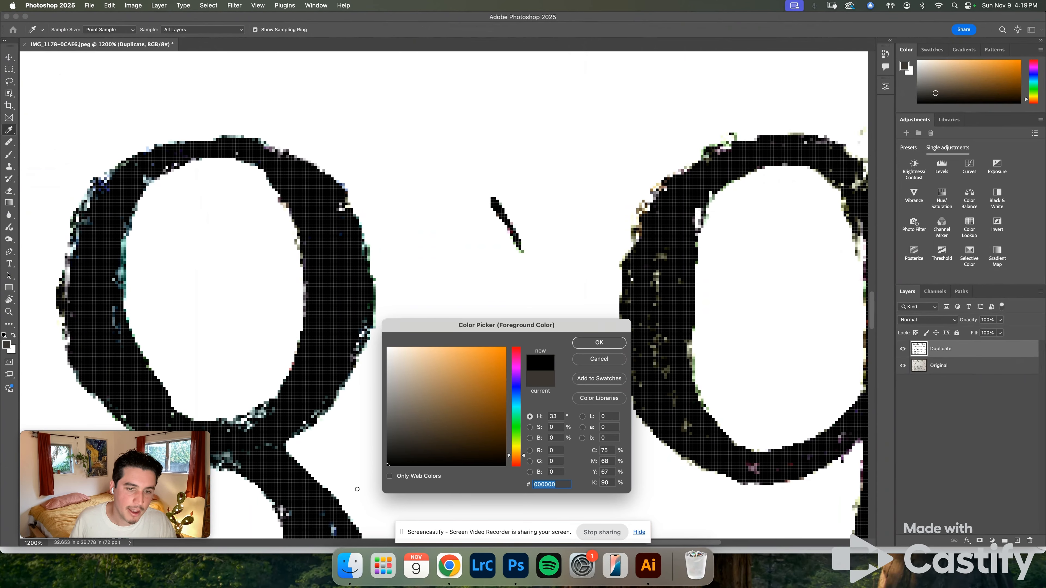
pyautogui.click(599, 343)
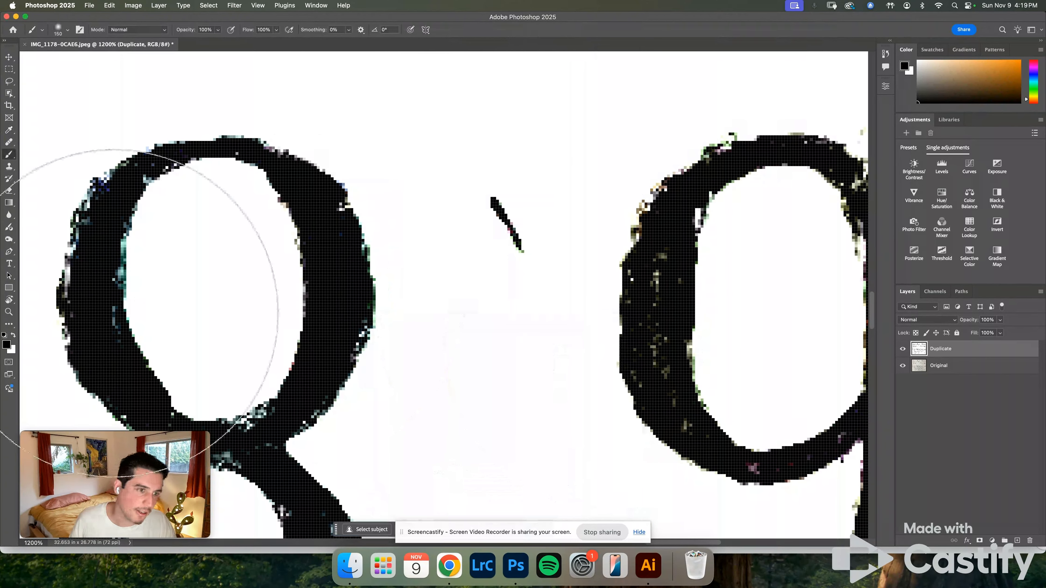
pyautogui.click(13, 336)
pyautogui.click(6, 346)
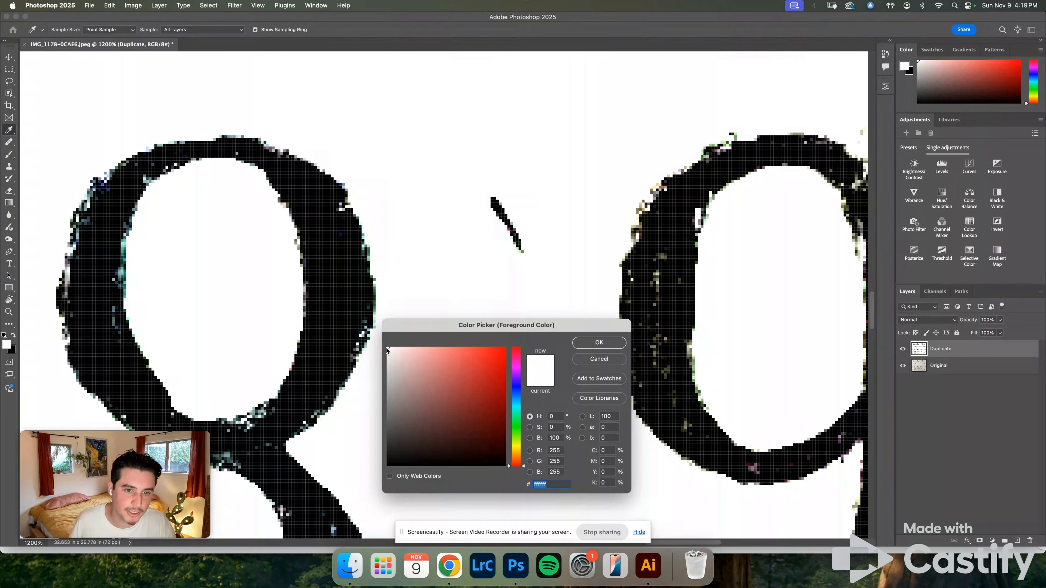
pyautogui.click(599, 343)
pyautogui.press('b')
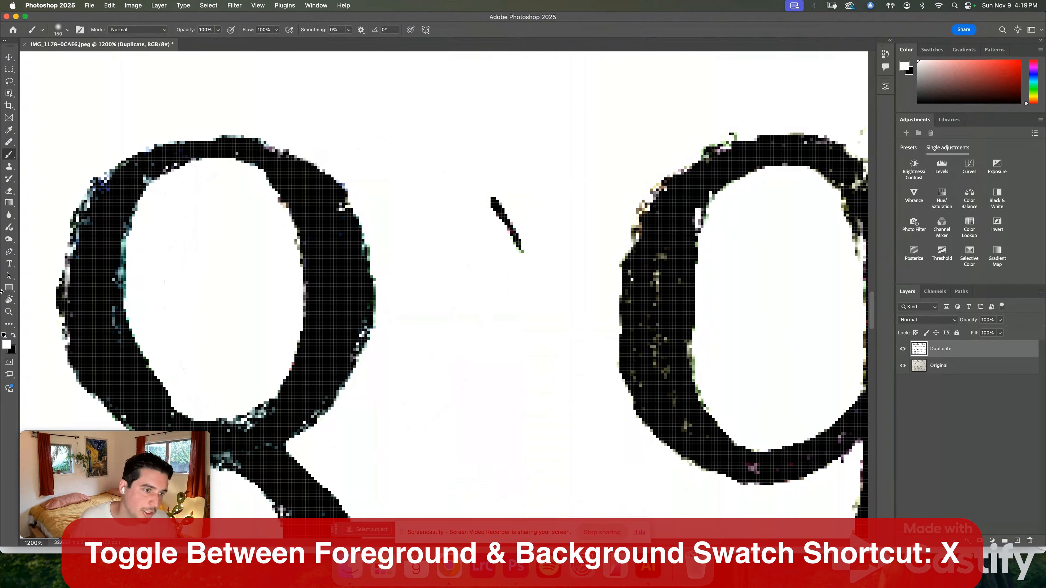
# Toggle the foreground and background colours back and forth, ending with white as the foreground.
pyautogui.click(14, 336)
pyautogui.click(13, 336)
pyautogui.click(14, 336)
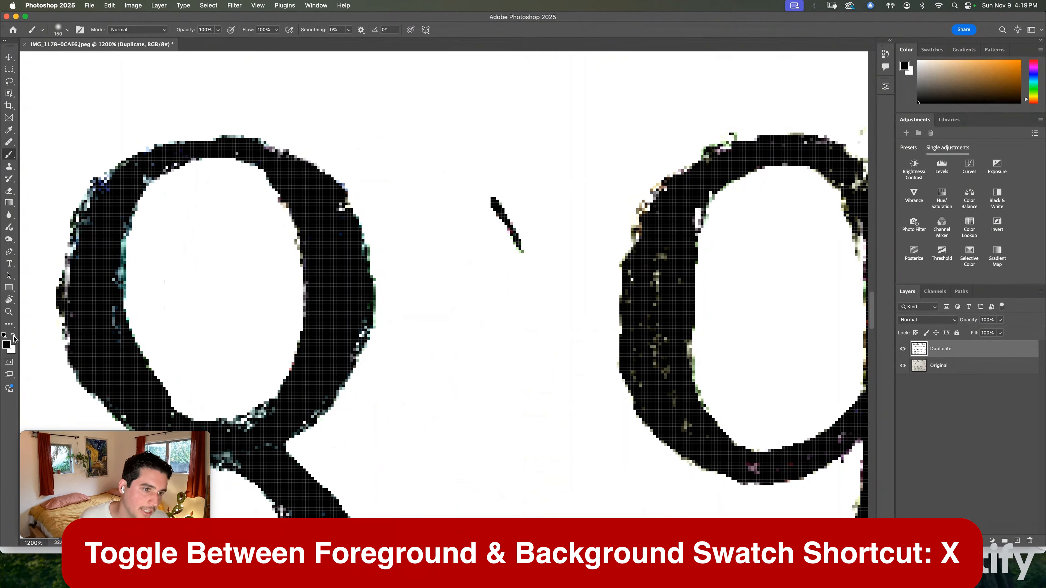
pyautogui.click(14, 336)
pyautogui.click(14, 336)
pyautogui.click(14, 335)
pyautogui.click(13, 336)
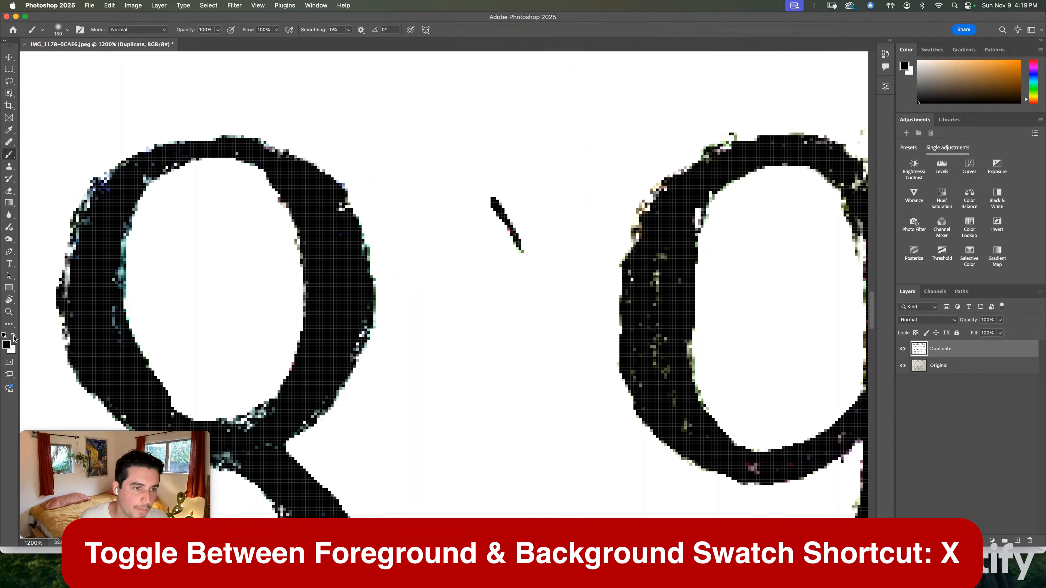
pyautogui.press('x')
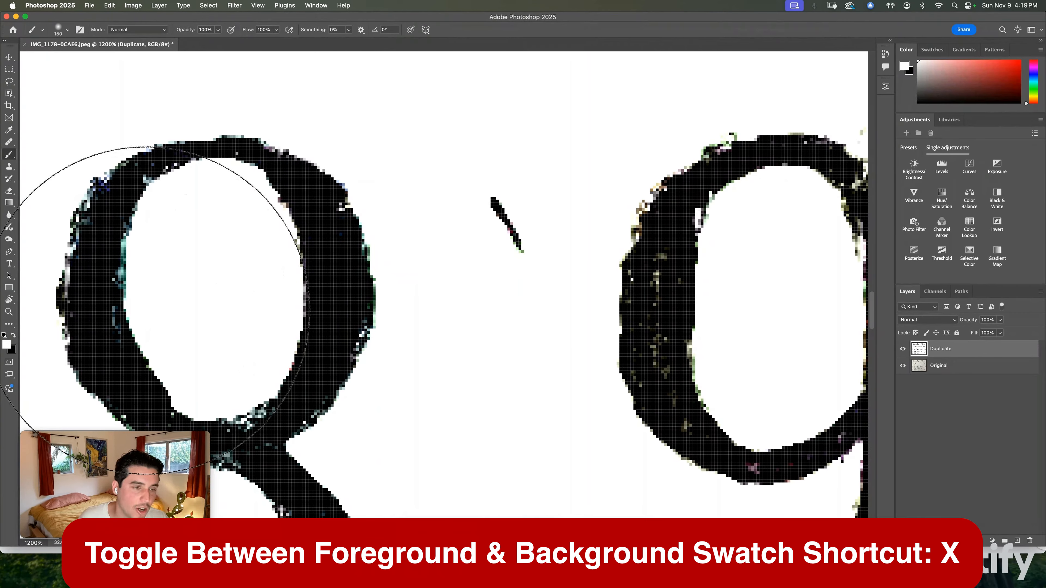
pyautogui.press('x')
pyautogui.press('x')
pyautogui.press('x')
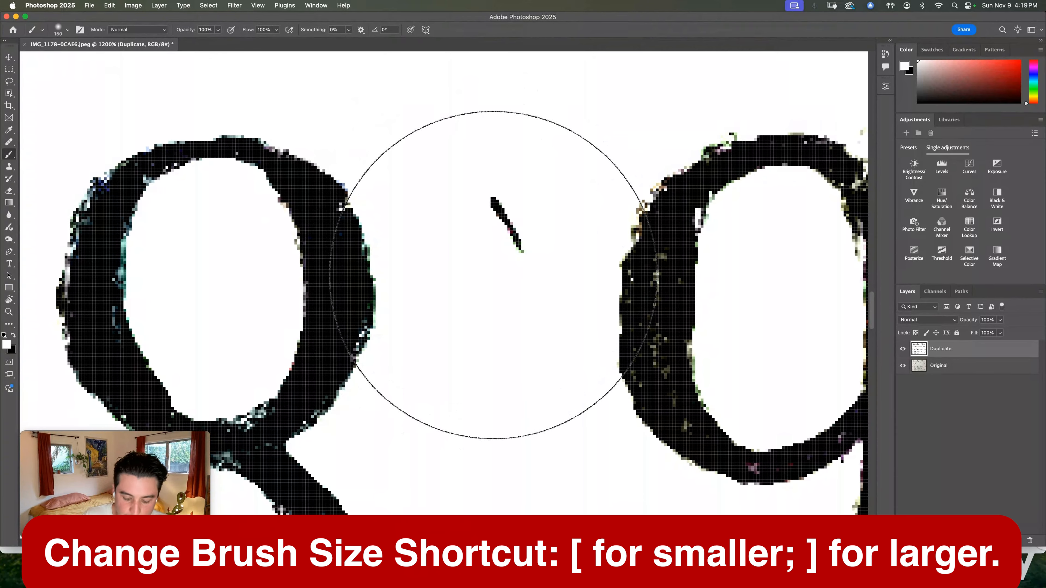
# Reduce the brush size to 30 px and paint out the stray mark between the 8 and the 9 in white.
pyautogui.press('[')
pyautogui.press('[')
pyautogui.press('[')
pyautogui.press('[')
pyautogui.press('[')
pyautogui.press('[')
pyautogui.press('[')
pyautogui.press('[')
pyautogui.press('[')
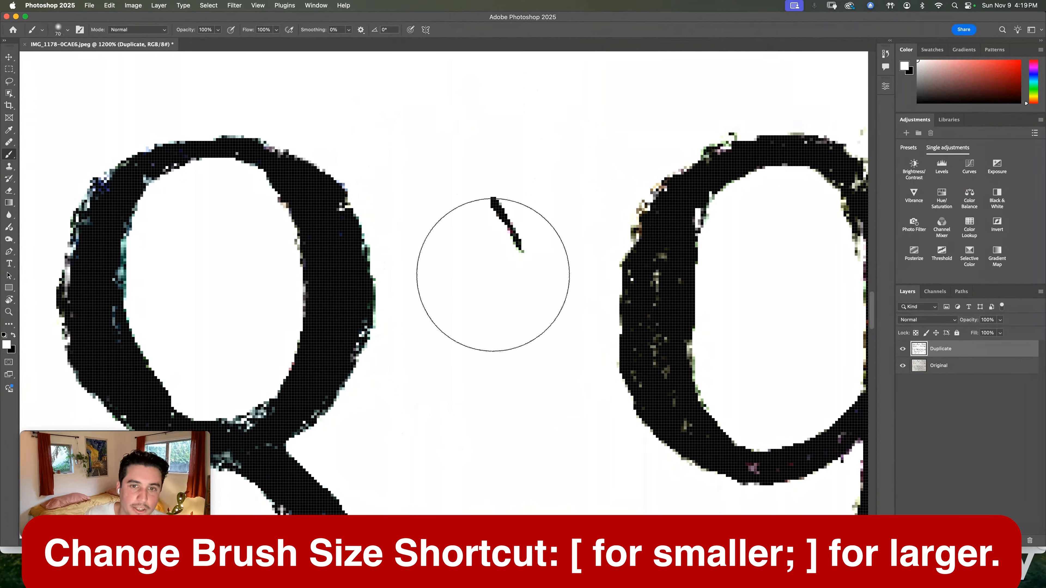
pyautogui.press('[')
pyautogui.press(']')
pyautogui.press(']')
pyautogui.press(']')
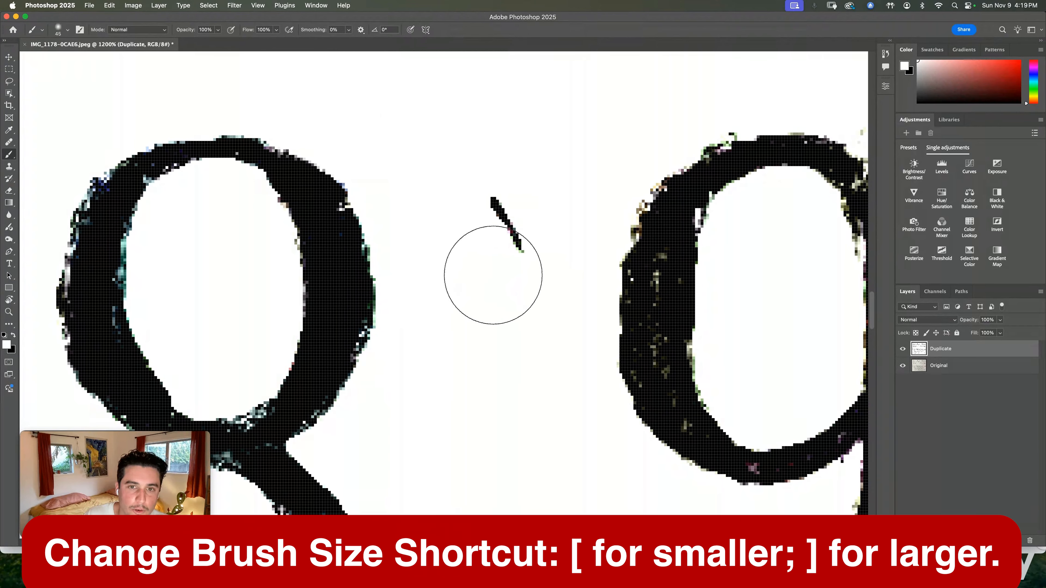
pyautogui.press(']')
pyautogui.press(']')
pyautogui.press('[')
pyautogui.press('[')
pyautogui.press('[')
pyautogui.press('[')
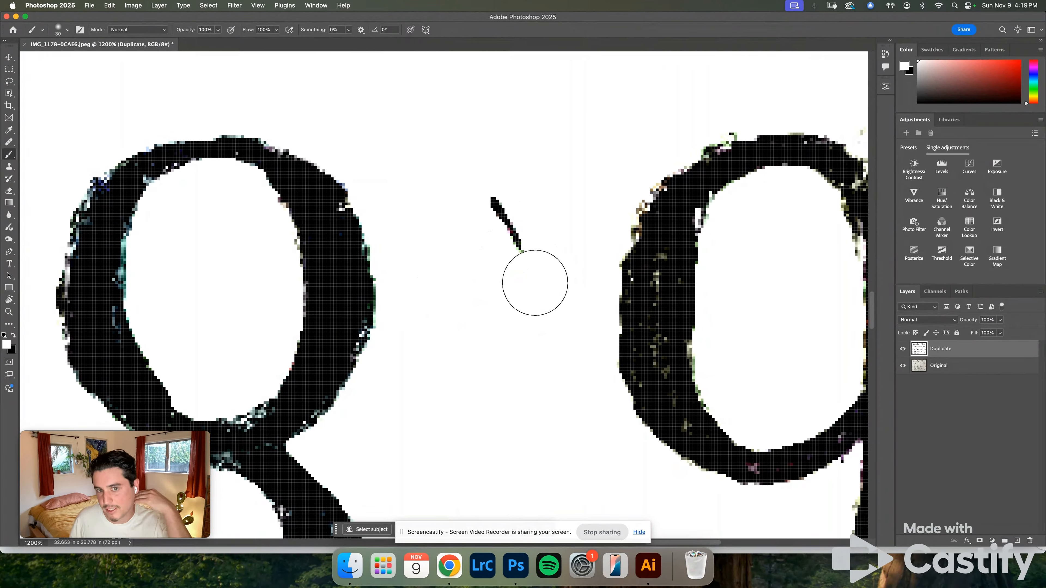
pyautogui.moveTo(535, 283); pyautogui.dragTo(495, 210)
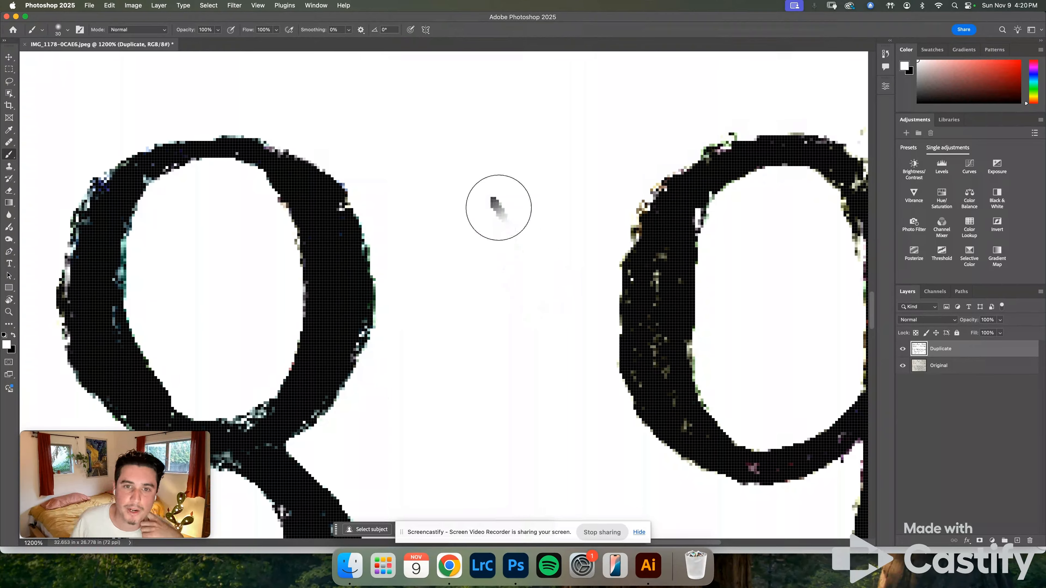
# Raise the brush hardness from soft to the maximum, keeping the 30 px size.
pyautogui.scroll(-3, 471, 198)
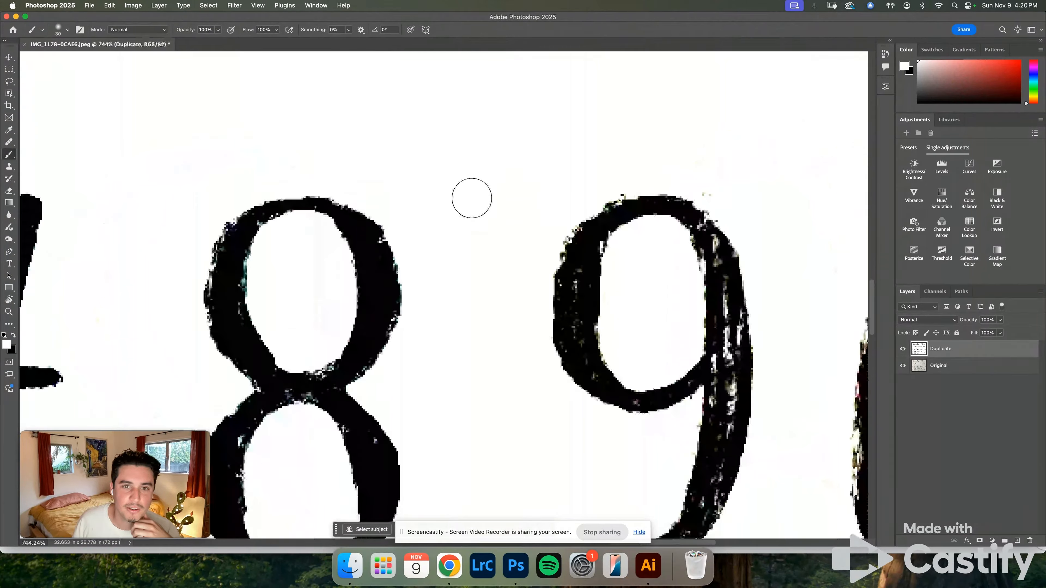
pyautogui.click(68, 31)
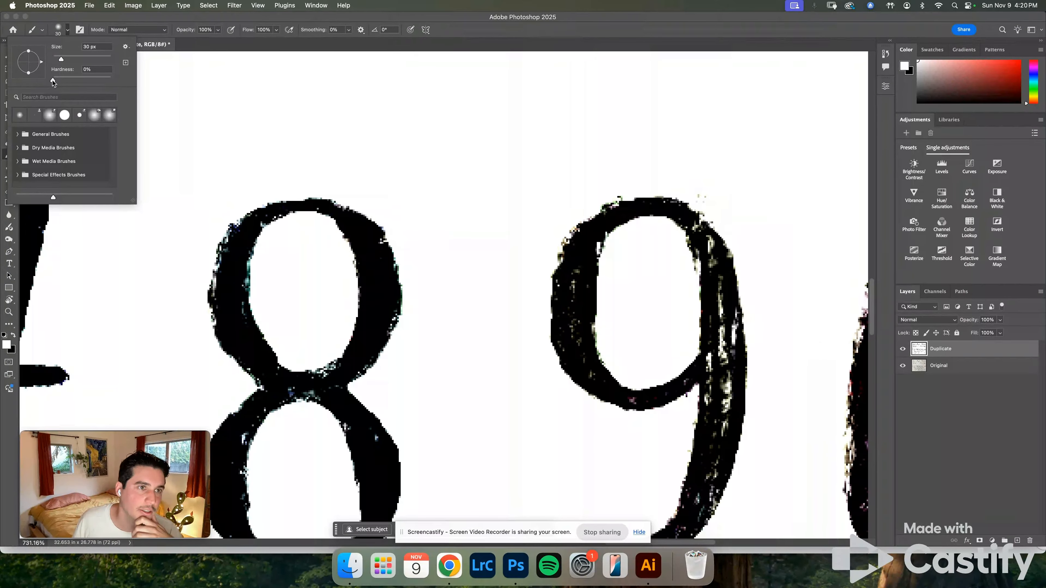
pyautogui.moveTo(148, 86); pyautogui.dragTo(148, 84)
pyautogui.click(66, 32)
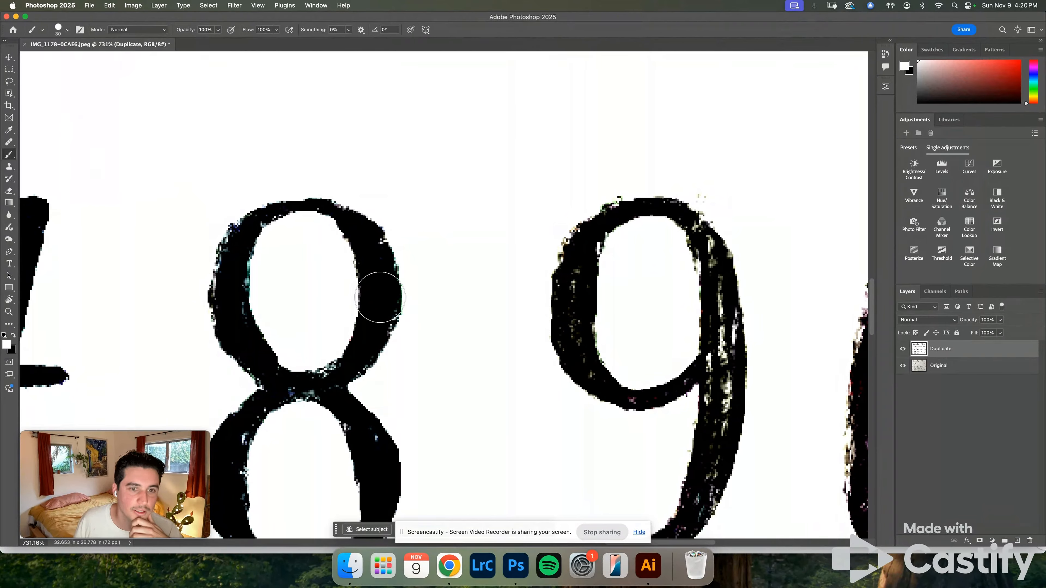
# Examine the numerals from 8 back to 2 for stray marks and gaps in their strokes.
pyautogui.scroll(-5, 379, 297)
pyautogui.scroll(-4, 380, 297)
pyautogui.hscroll(-10, 380, 298)
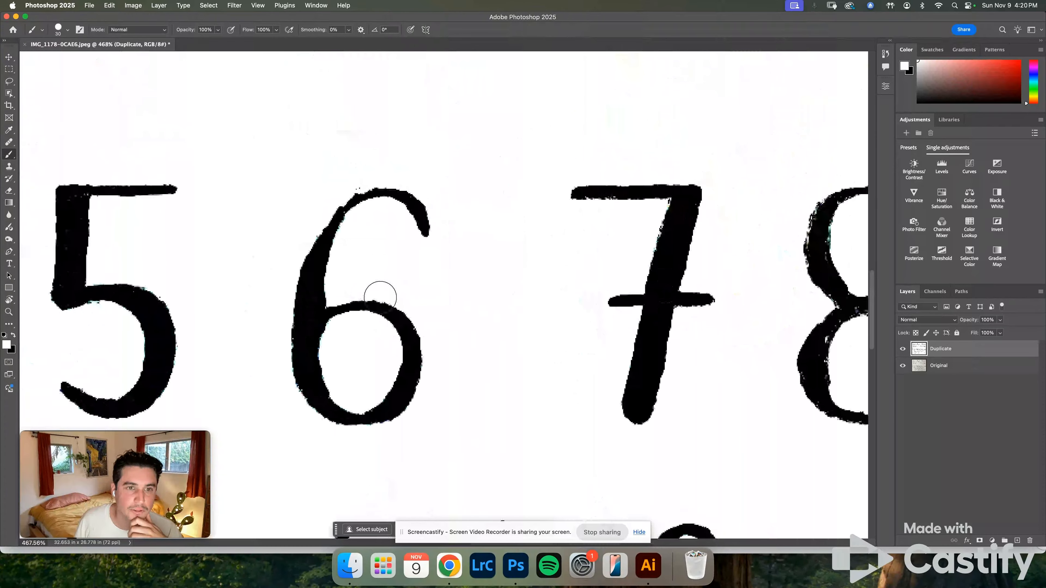
pyautogui.hscroll(-15, 380, 298)
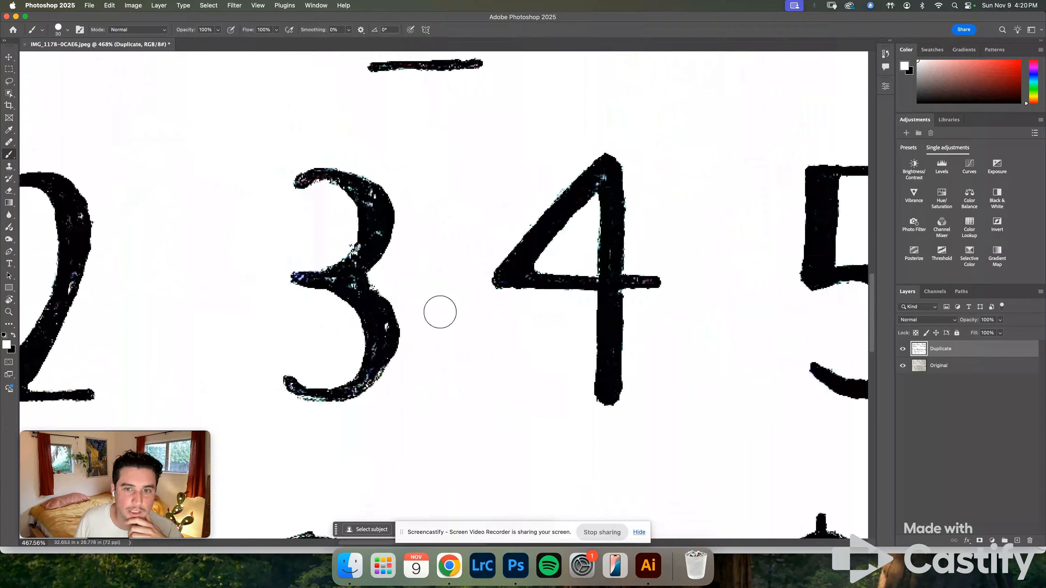
pyautogui.hscroll(-2, 502, 325)
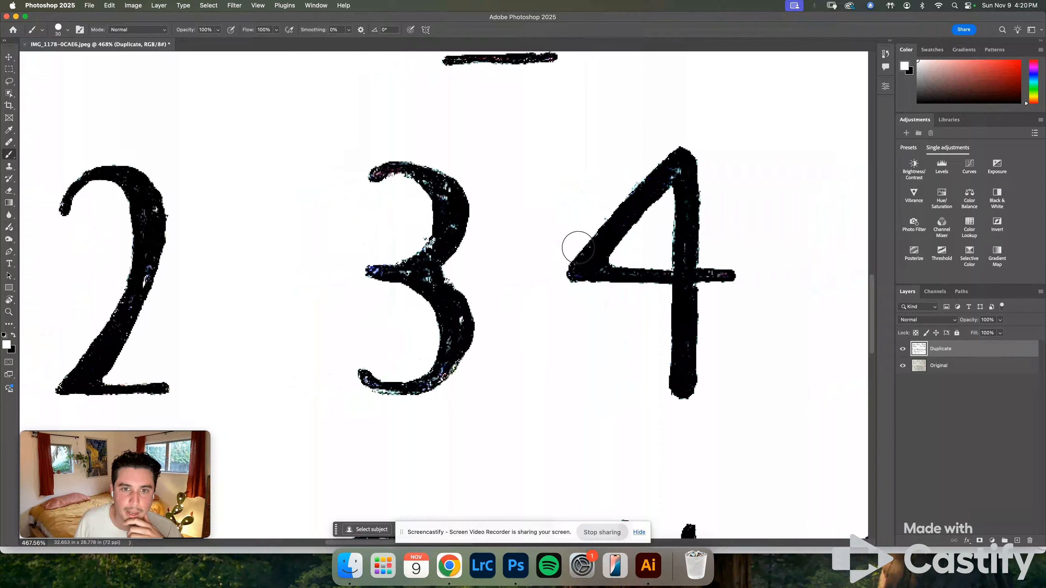
pyautogui.scroll(8, 598, 205)
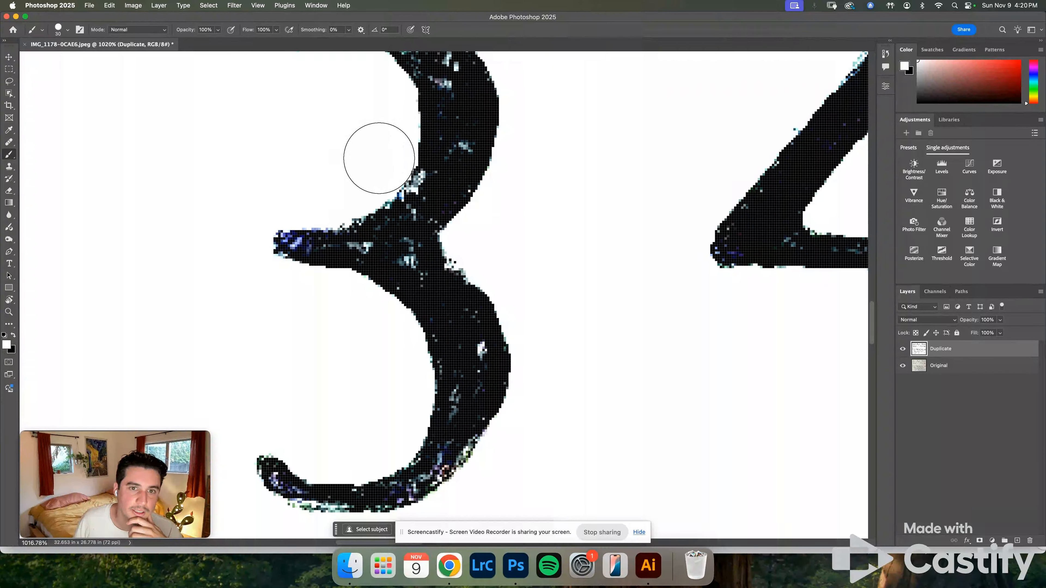
pyautogui.scroll(-4, 535, 234)
pyautogui.hscroll(-10, 535, 234)
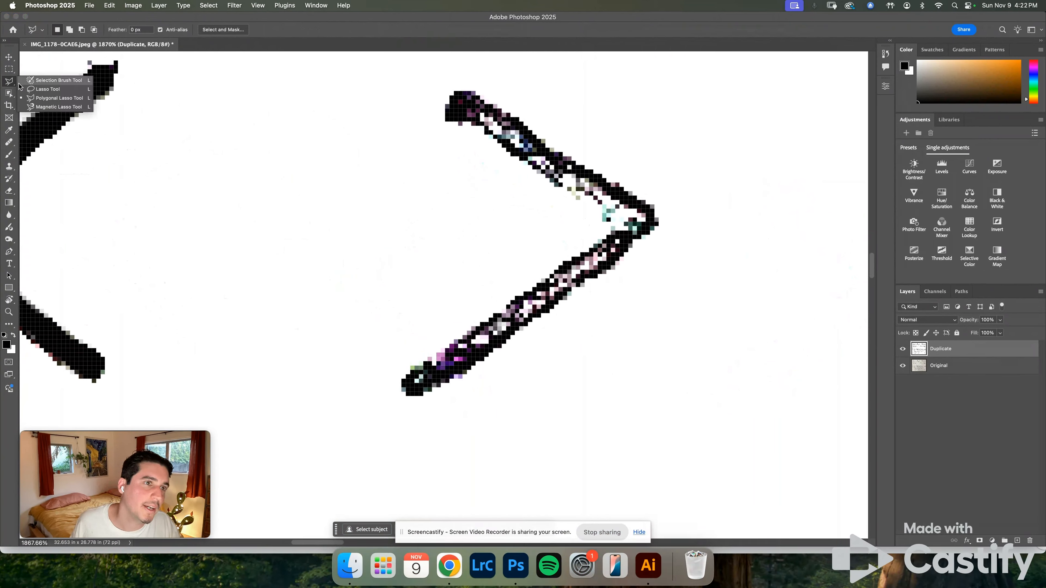
# Select the greater-than sign by tracing its outline with the Magnetic Lasso tool.
pyautogui.click(49, 106)
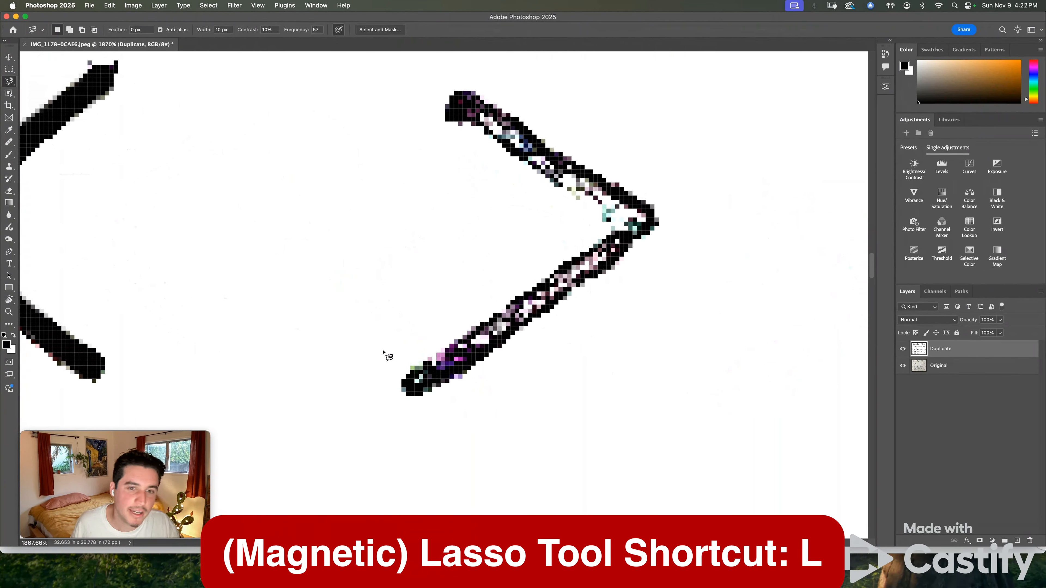
pyautogui.click(430, 391)
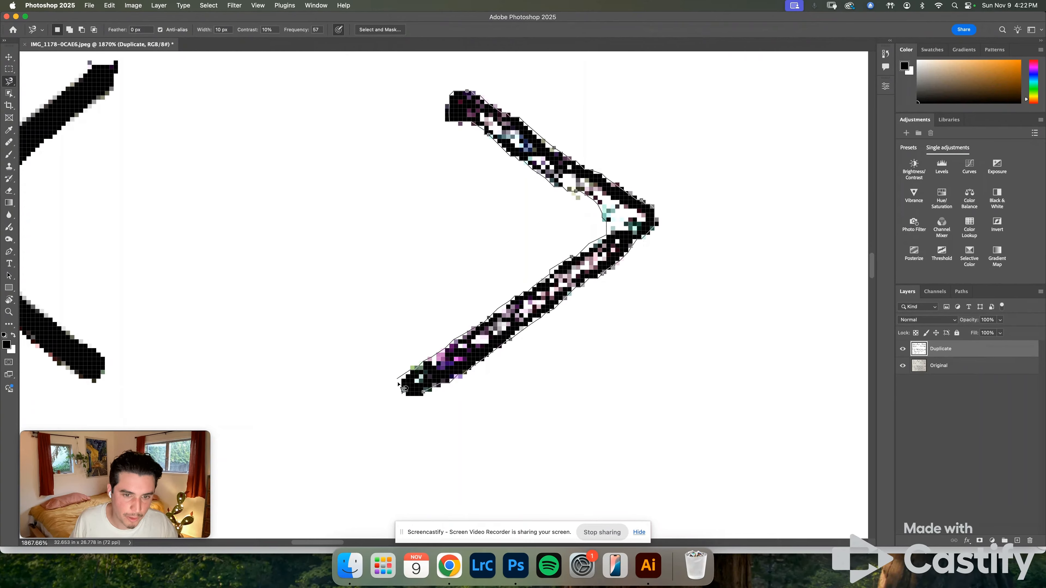
pyautogui.click(427, 397)
# Paint the selected greater-than sign solid black with the Brush tool and clear the selection.
pyautogui.press('b')
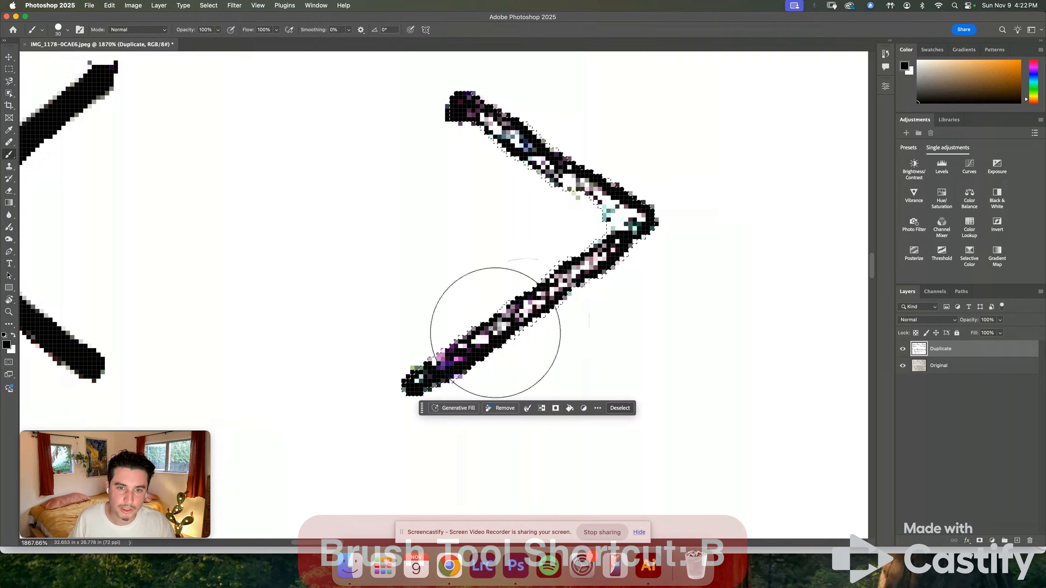
pyautogui.moveTo(395, 390)
pyautogui.mouseDown()
pyautogui.moveTo(676, 217)
pyautogui.moveTo(571, 169)
pyautogui.moveTo(456, 90)
pyautogui.moveTo(574, 178)
pyautogui.mouseUp()
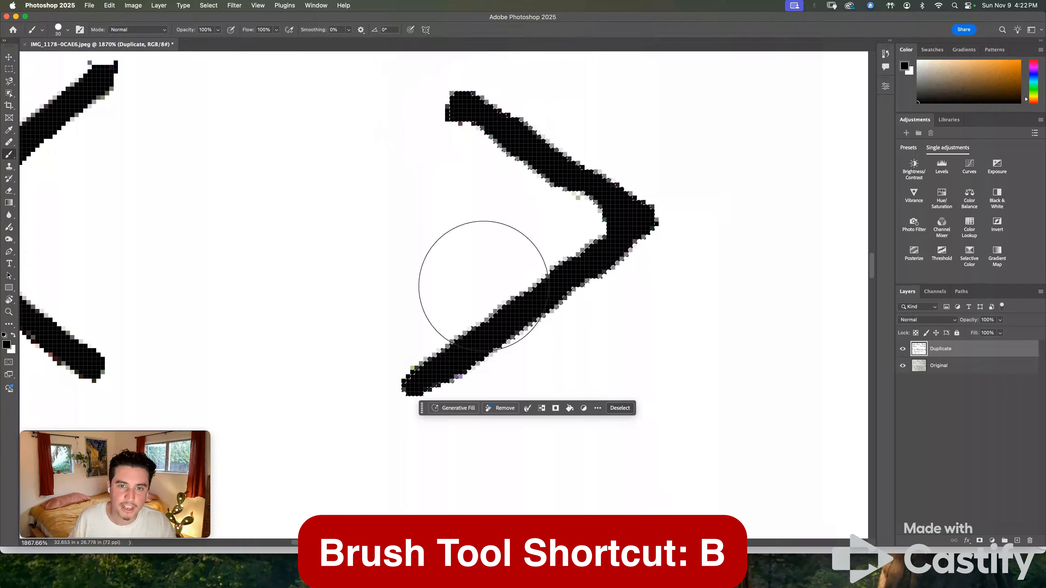
pyautogui.scroll(1, 529, 277)
pyautogui.scroll(4, 530, 277)
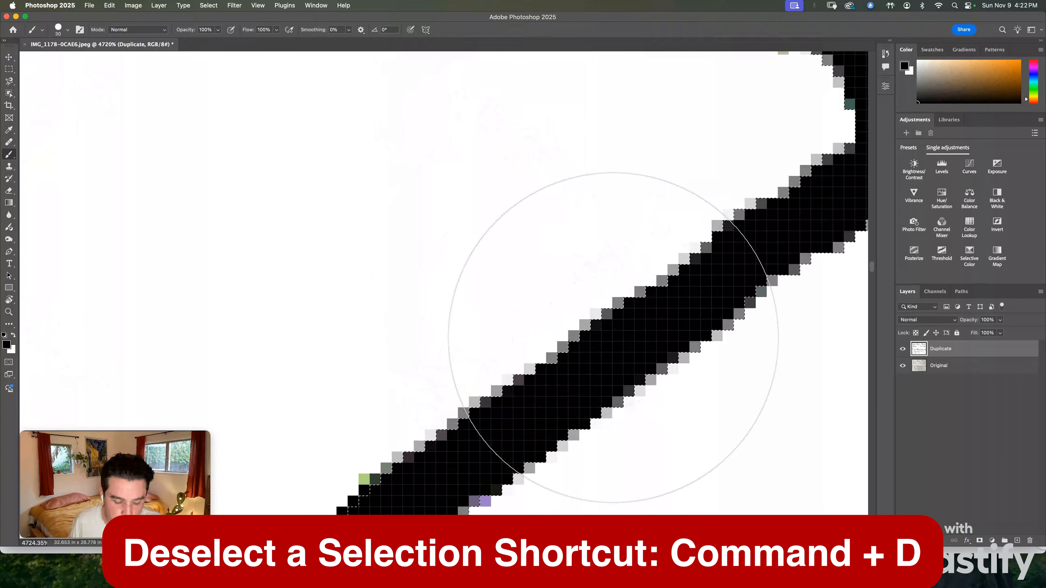
pyautogui.press('super+d')
pyautogui.scroll(-4, 607, 327)
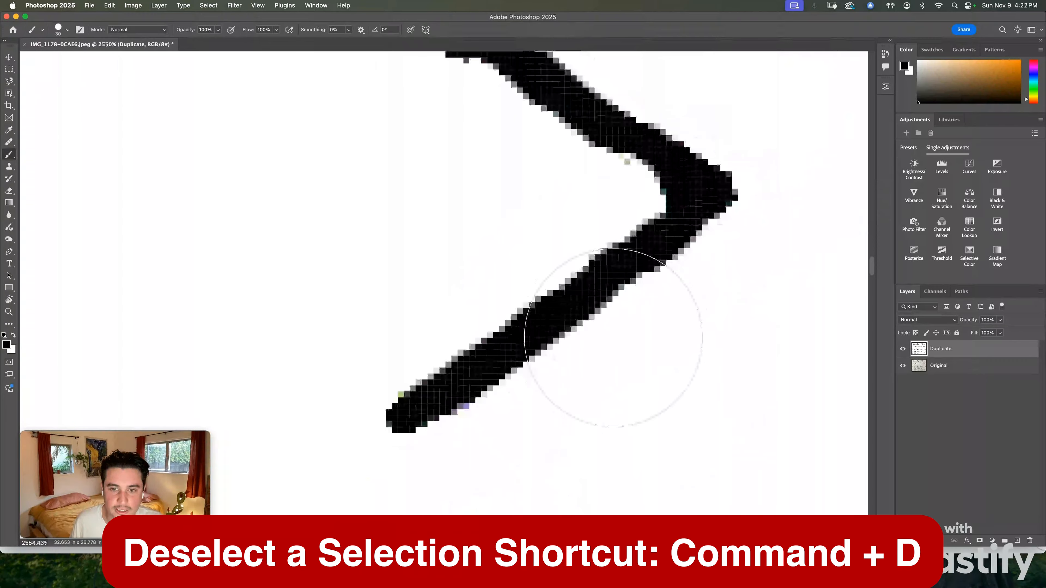
# Select the lowercase r by drawing a loose freehand loop around it with the Lasso tool.
pyautogui.scroll(-5, 613, 338)
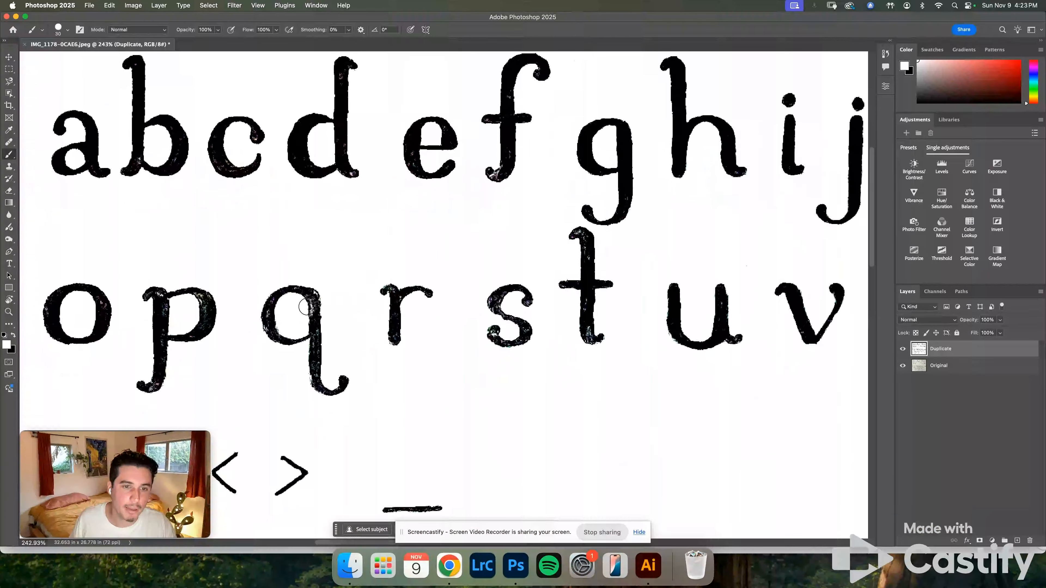
pyautogui.click(11, 82)
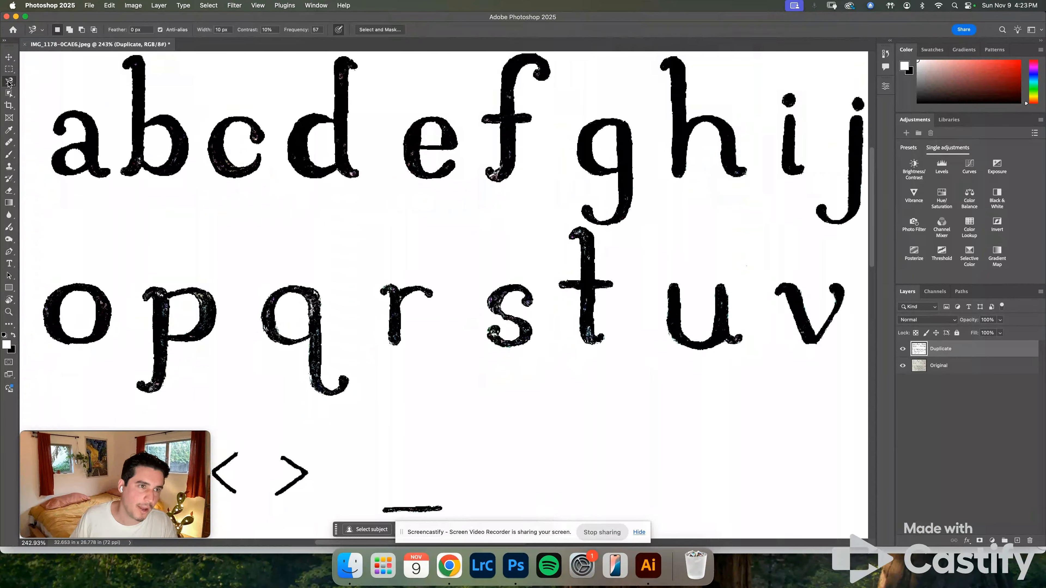
pyautogui.click(34, 89)
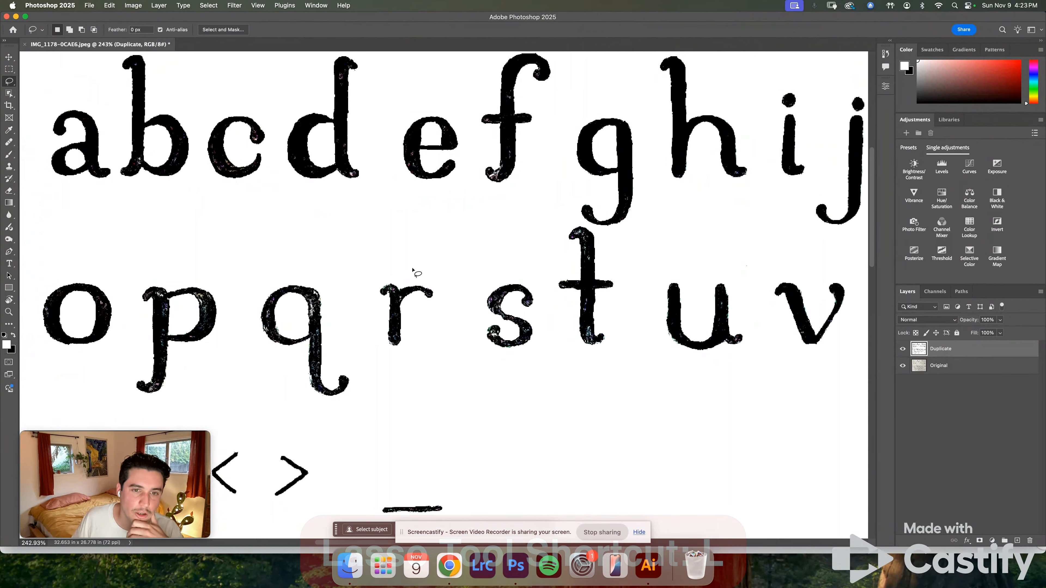
pyautogui.moveTo(411, 268)
pyautogui.mouseDown()
pyautogui.moveTo(367, 269)
pyautogui.moveTo(351, 313)
pyautogui.mouseUp()
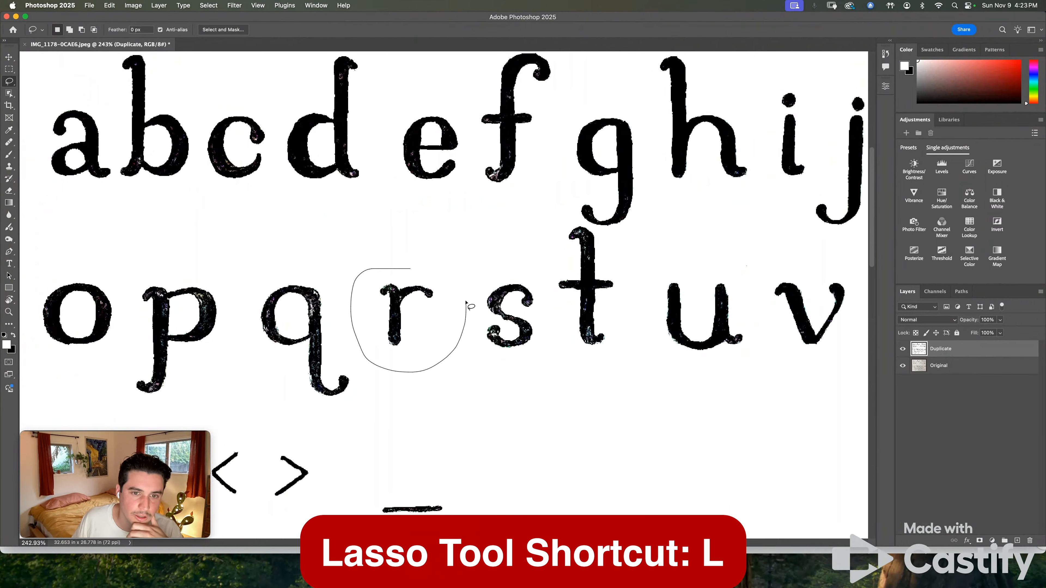
pyautogui.moveTo(439, 274); pyautogui.dragTo(426, 271)
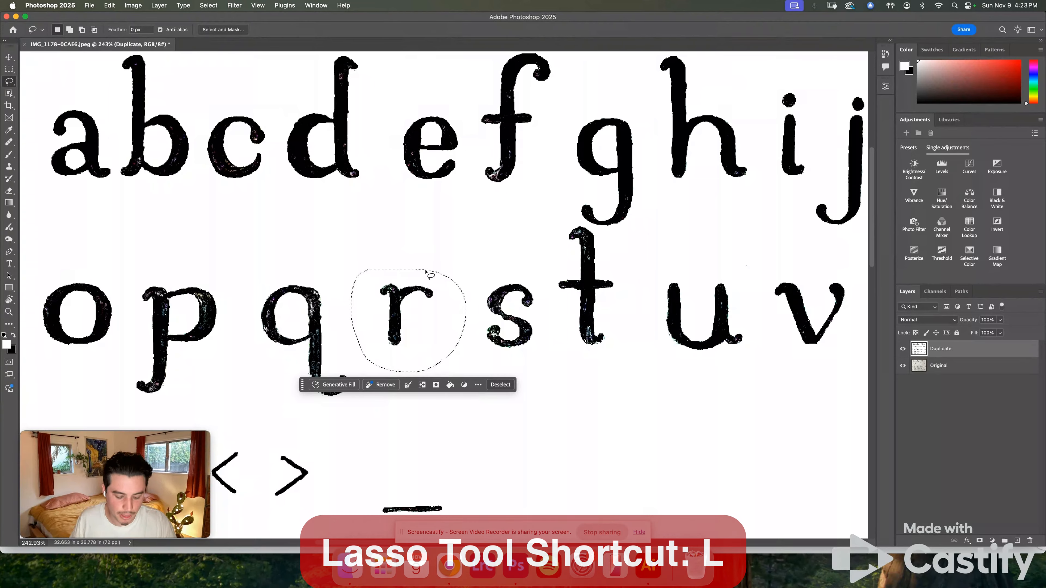
# Try to transform the selected r to 104.26% width, 135.25% height, -14.54° rotation and -31.63° horizontal skew, apply it and clear the selection.
pyautogui.press('super+t')
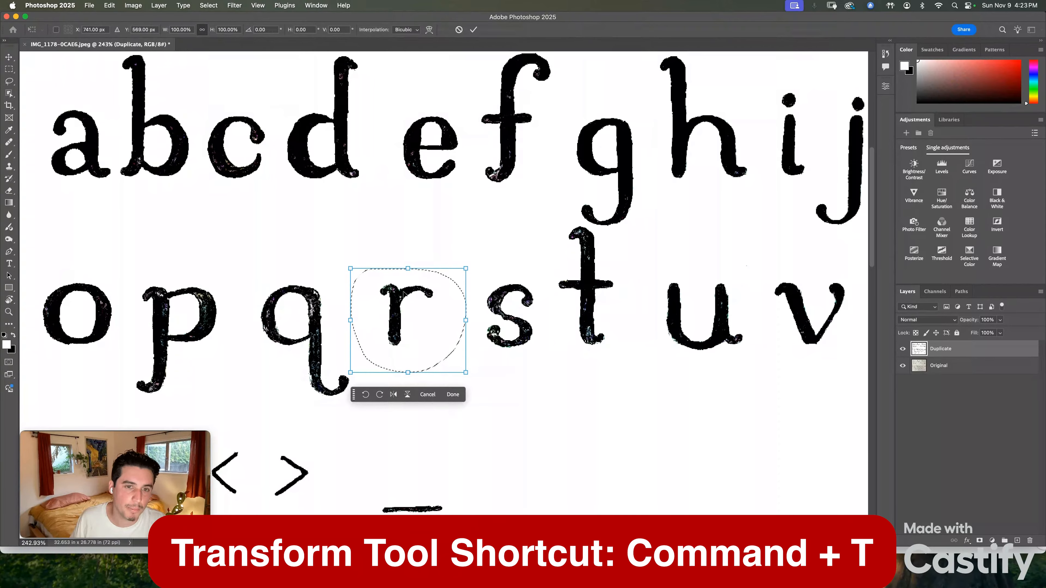
pyautogui.moveTo(403, 295)
pyautogui.mouseDown()
pyautogui.moveTo(430, 302)
pyautogui.moveTo(379, 255)
pyautogui.moveTo(413, 302)
pyautogui.moveTo(361, 299)
pyautogui.moveTo(450, 289)
pyautogui.moveTo(403, 301)
pyautogui.mouseUp()
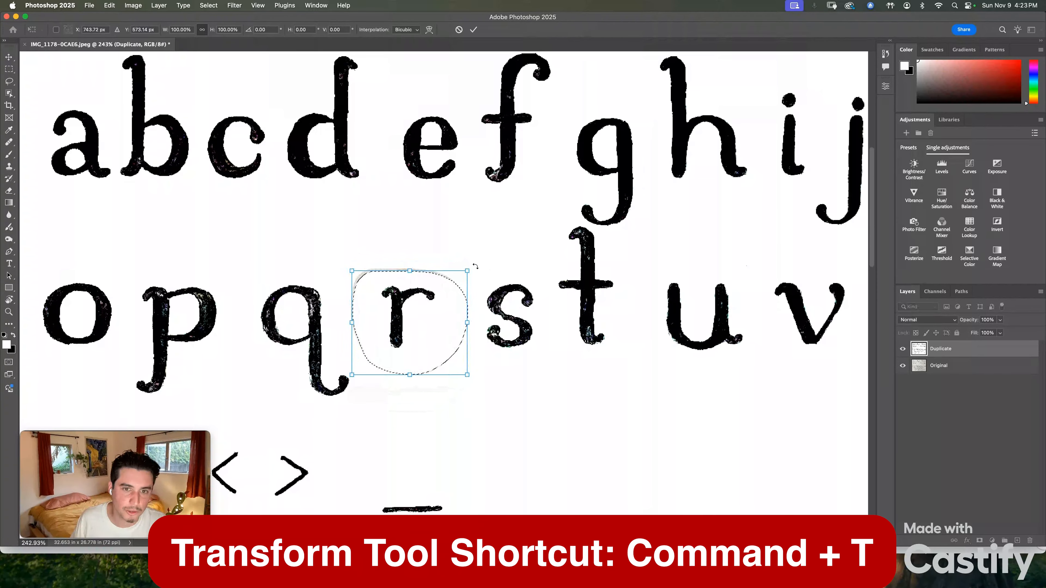
pyautogui.moveTo(476, 267); pyautogui.dragTo(487, 231)
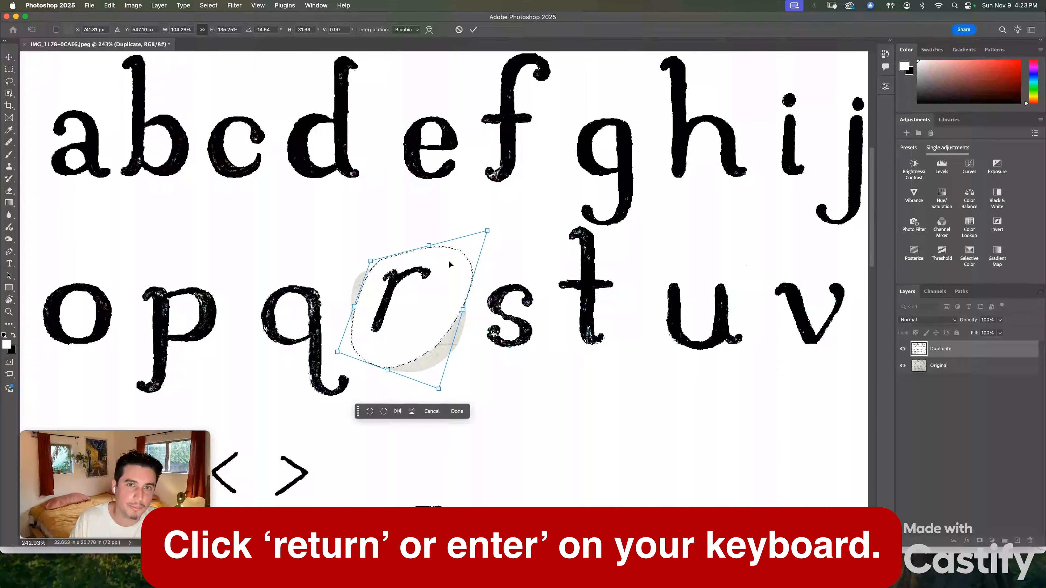
pyautogui.click(474, 29)
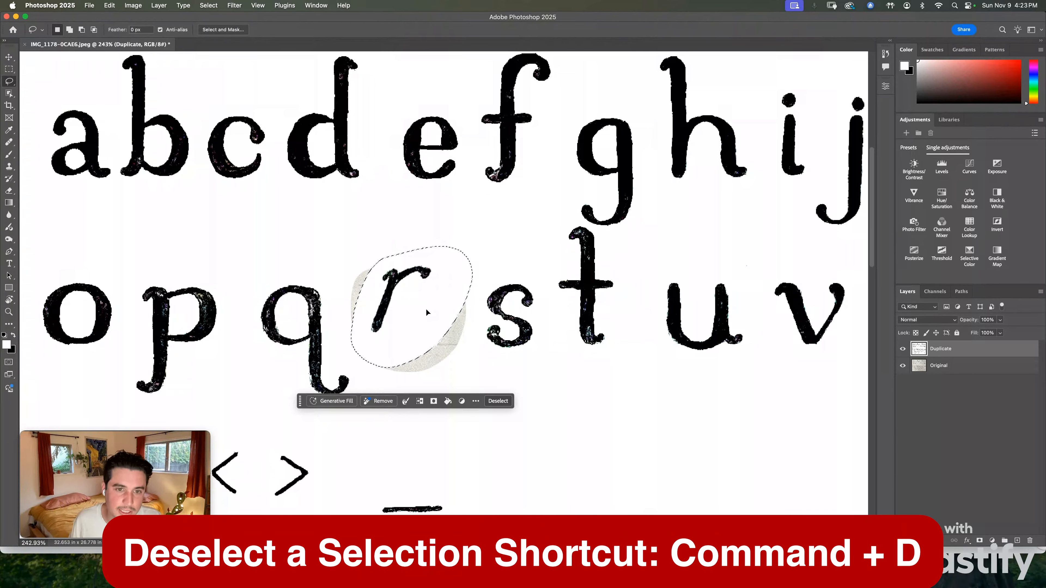
pyautogui.press('super+d')
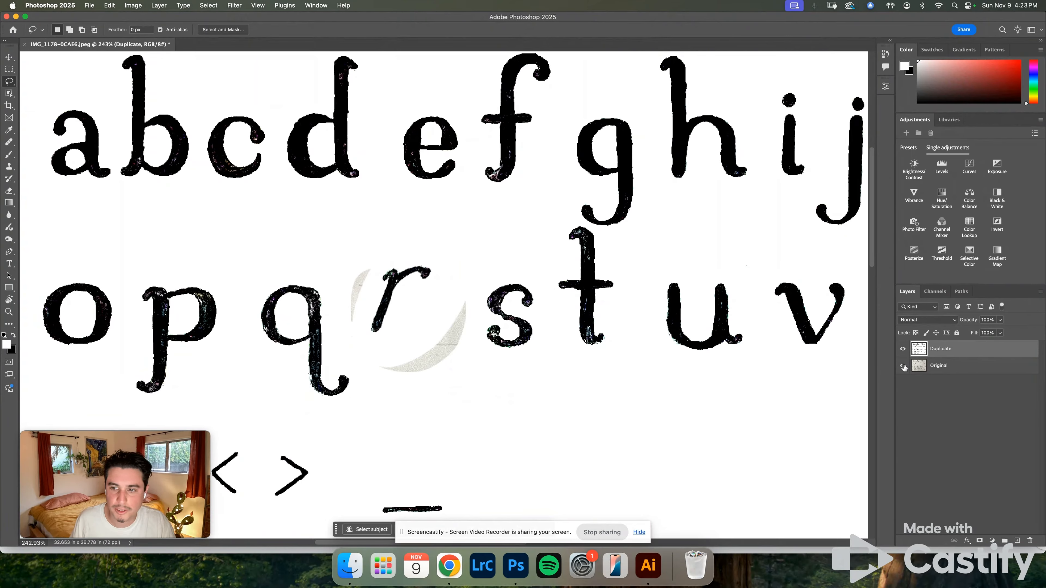
# Inspect the area around the transformed r with the Original layer hidden, and undo the transformation.
pyautogui.click(902, 350)
pyautogui.click(902, 350)
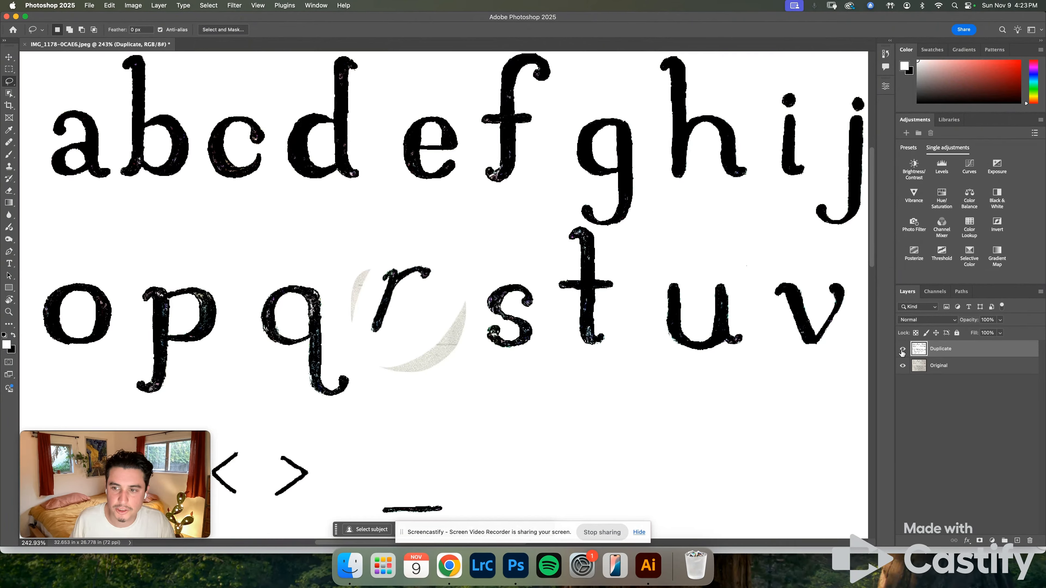
pyautogui.click(903, 369)
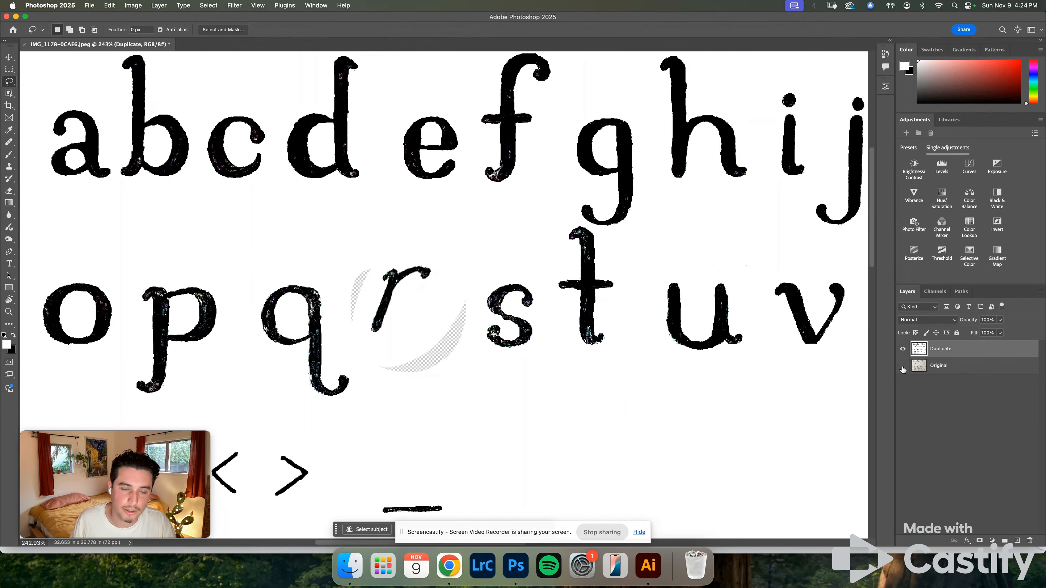
pyautogui.scroll(-5, 395, 309)
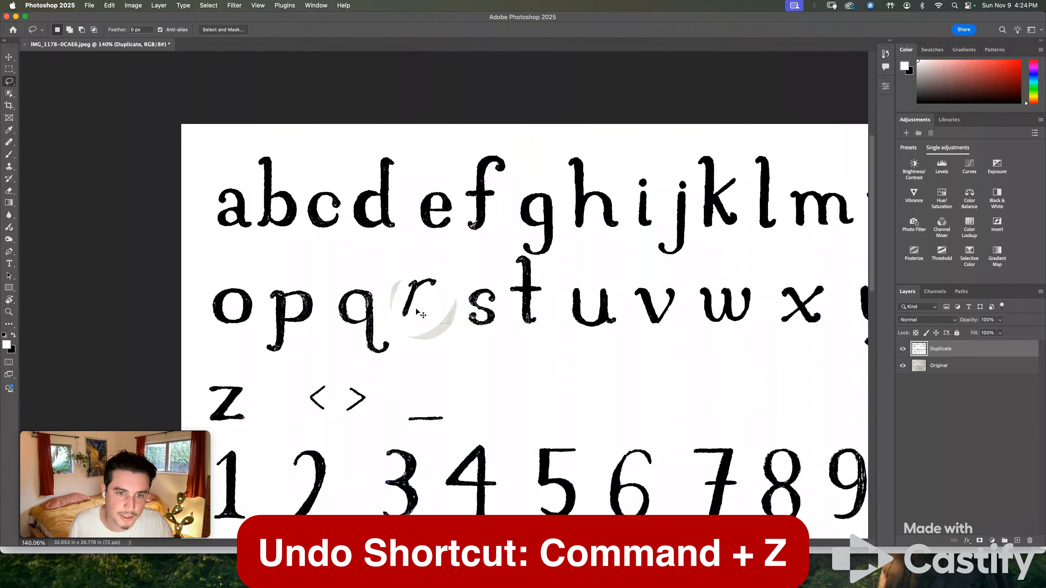
pyautogui.press('super+z')
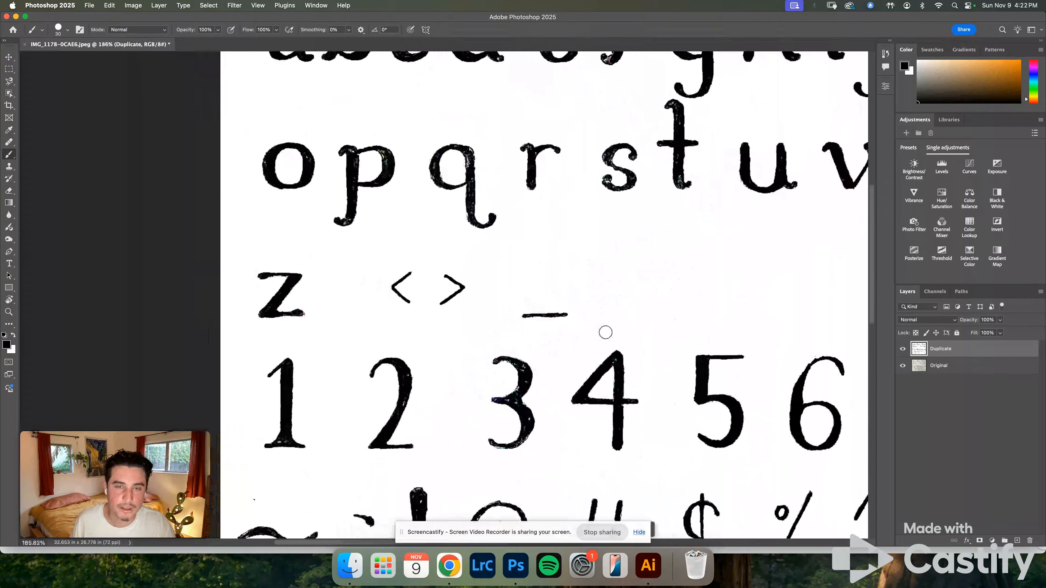
# Examine the alphabet rows and the stray dot above the tilde close up.
pyautogui.scroll(3, 501, 265)
pyautogui.scroll(2, 500, 266)
pyautogui.hscroll(5, 500, 266)
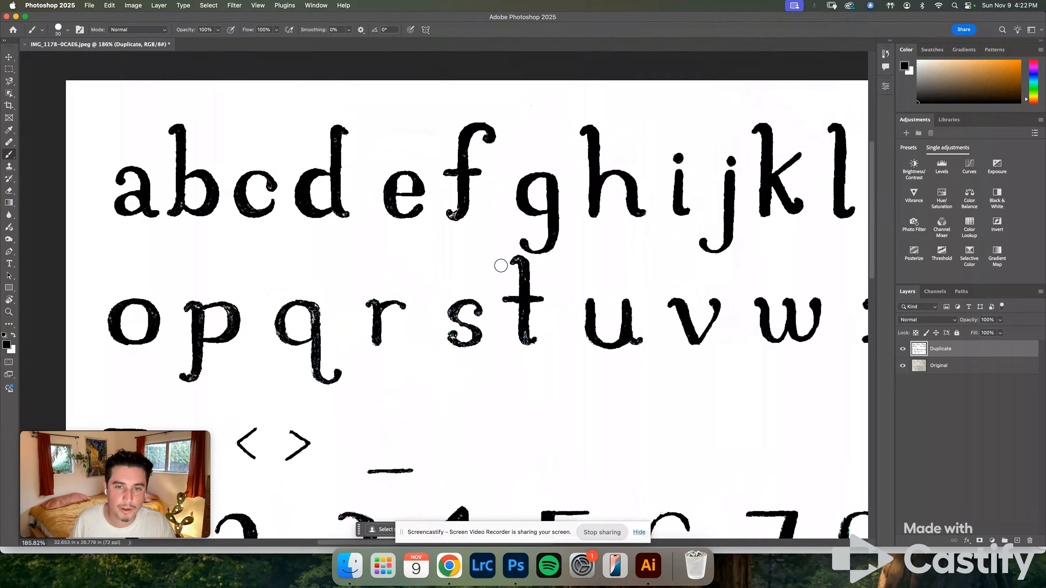
pyautogui.scroll(-10, 501, 266)
pyautogui.hscroll(-5, 501, 265)
pyautogui.press('z')
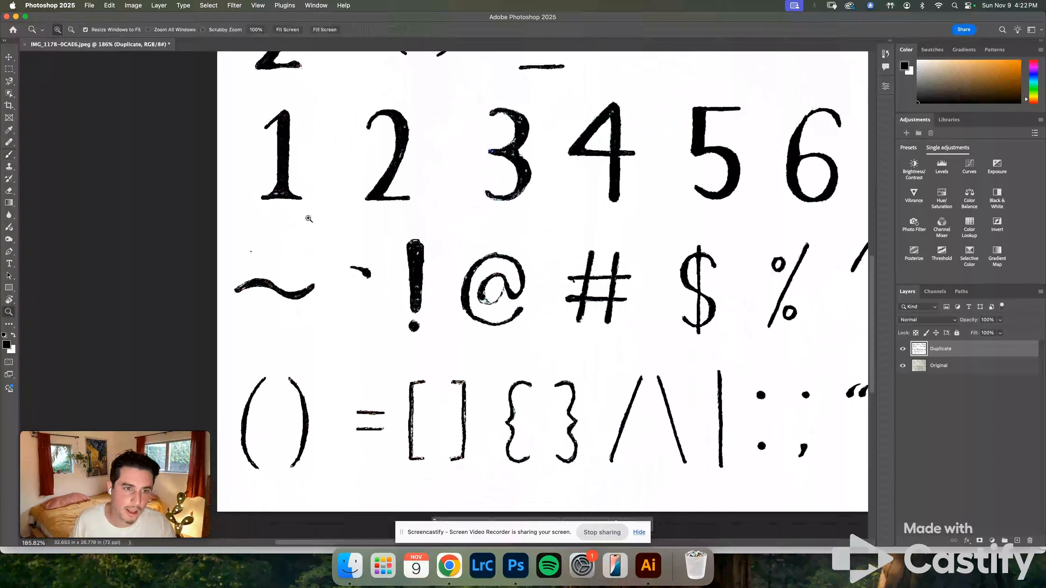
pyautogui.click(245, 250)
pyautogui.click(245, 250)
pyautogui.click(246, 250)
pyautogui.click(246, 250)
pyautogui.press('b')
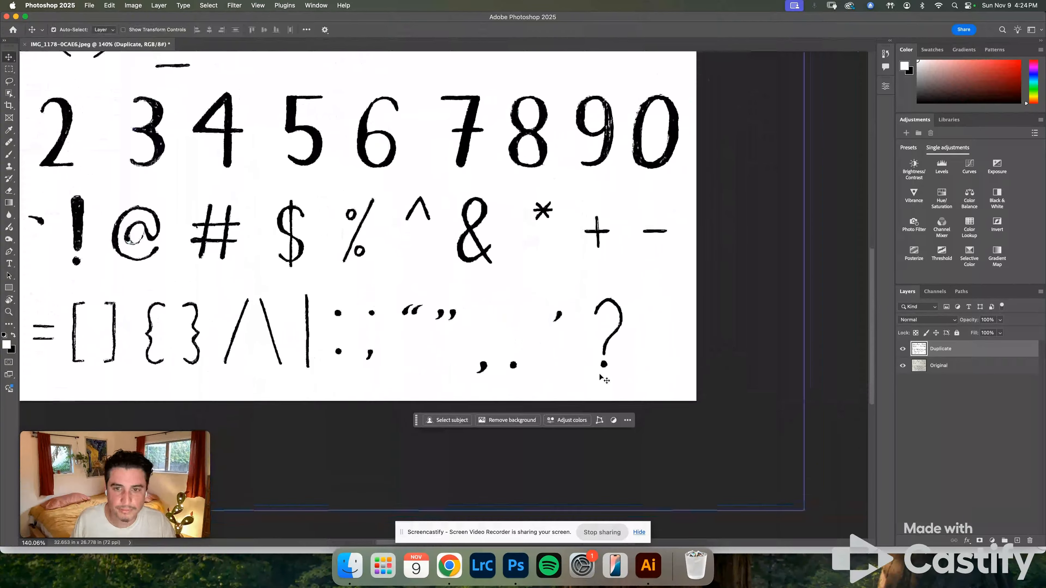
# Review the complete character sheet, from the alphabet to the punctuation row, for leftover marks and gaps.
pyautogui.scroll(1, 606, 380)
pyautogui.scroll(3, 606, 380)
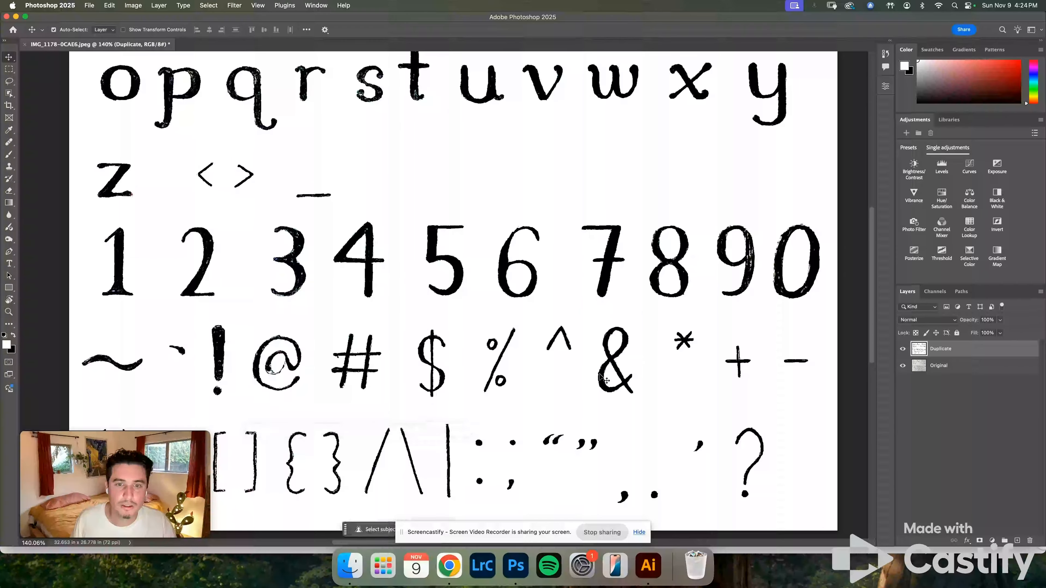
pyautogui.scroll(2, 578, 346)
pyautogui.scroll(-2, 578, 346)
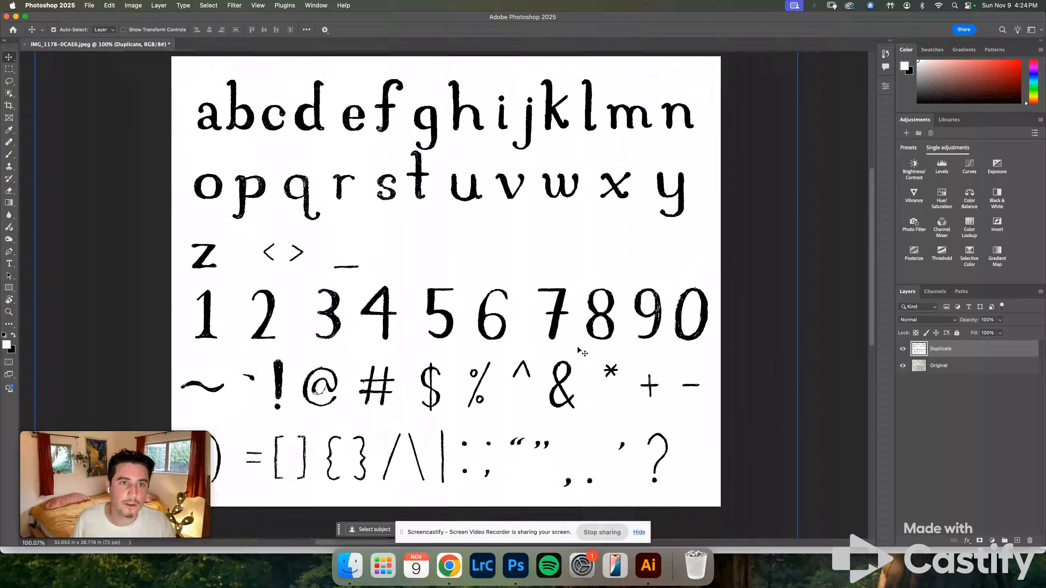
pyautogui.scroll(2, 540, 291)
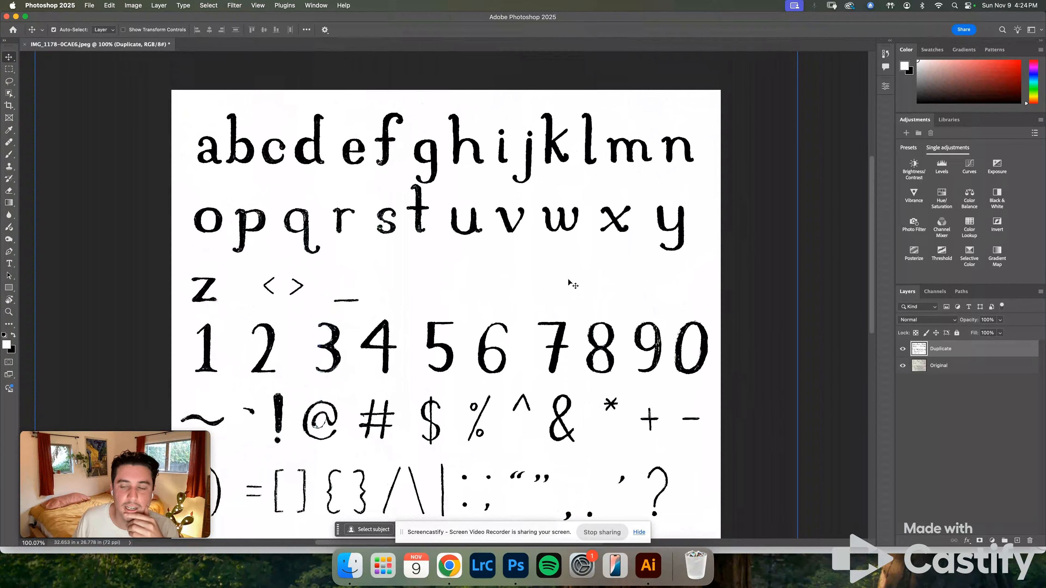
pyautogui.scroll(-2, 485, 234)
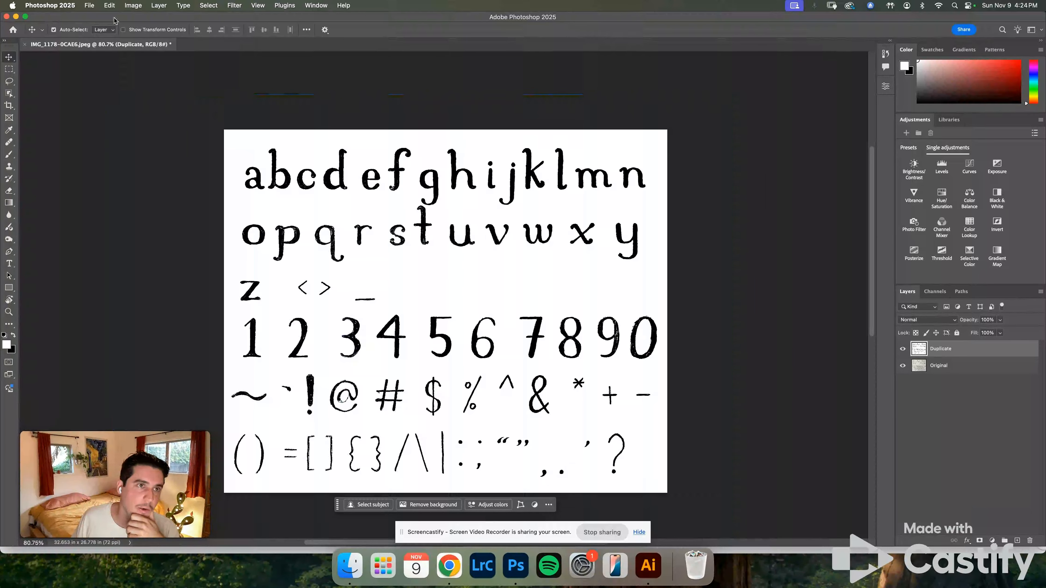
# Save the file as a cloud document named "Type Clean Up in Photoshop".
pyautogui.click(88, 5)
pyautogui.click(103, 107)
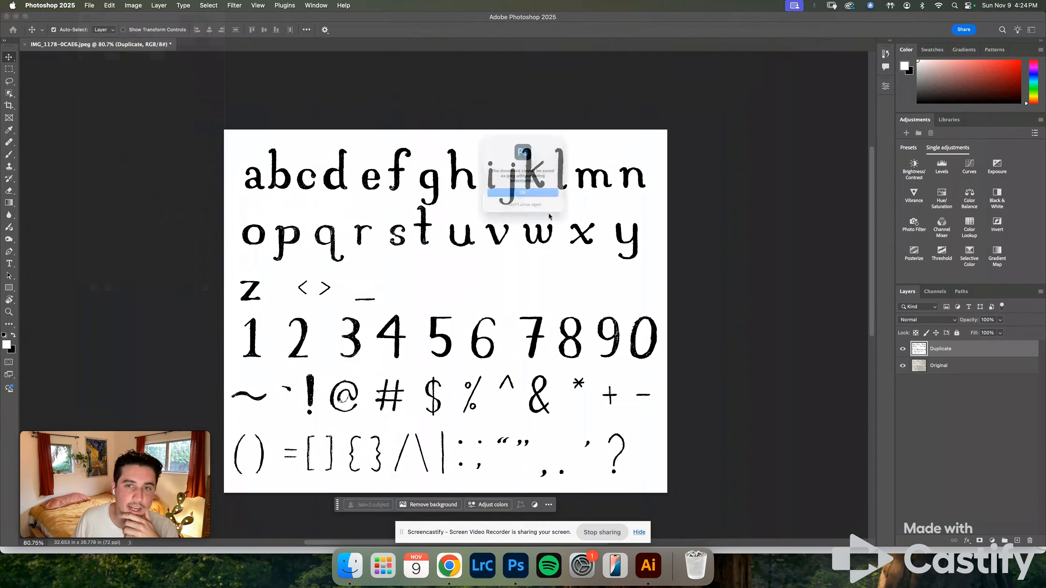
pyautogui.press('Return')
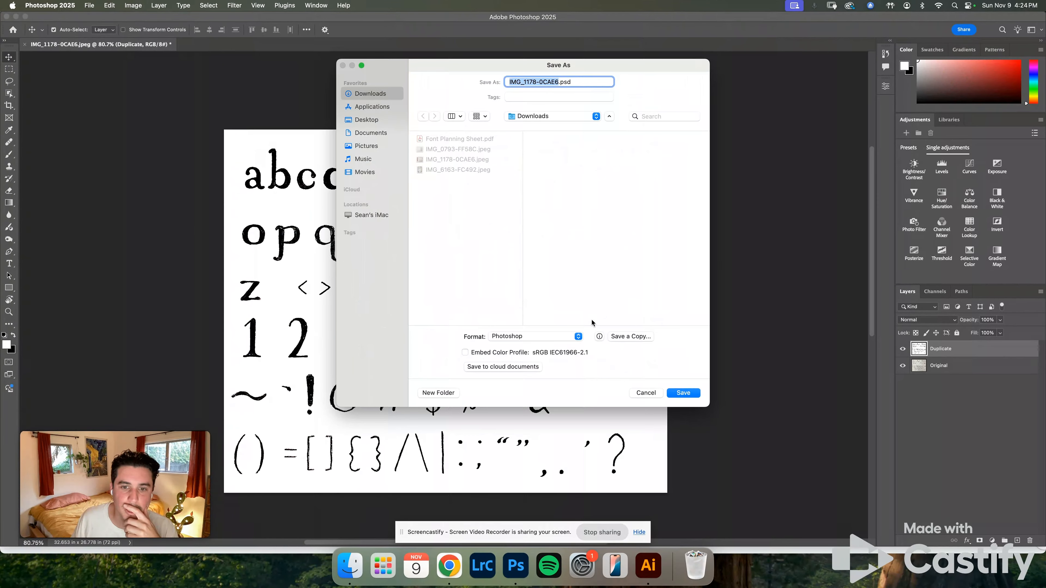
pyautogui.click(509, 366)
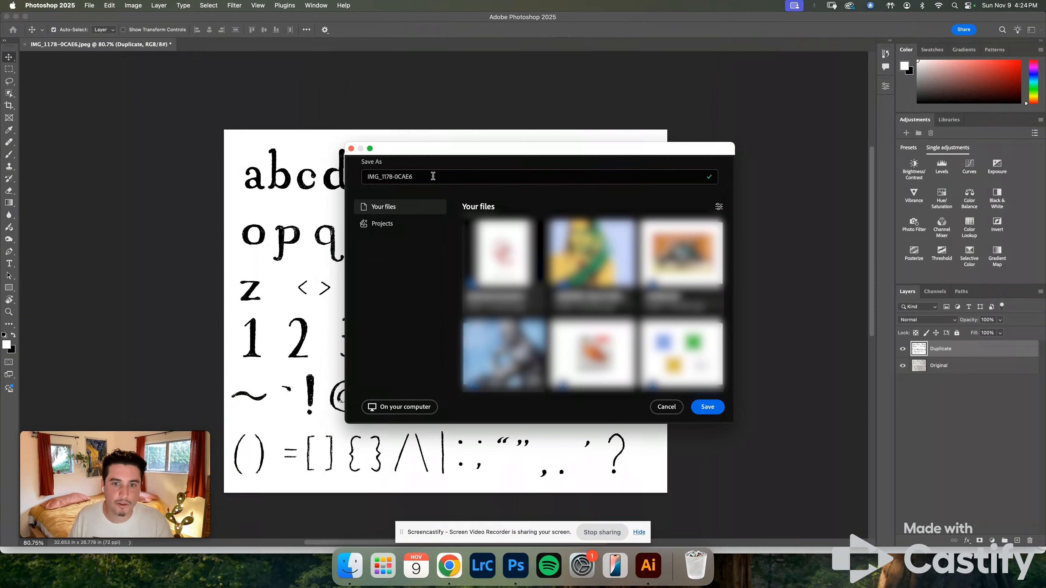
pyautogui.click(433, 176)
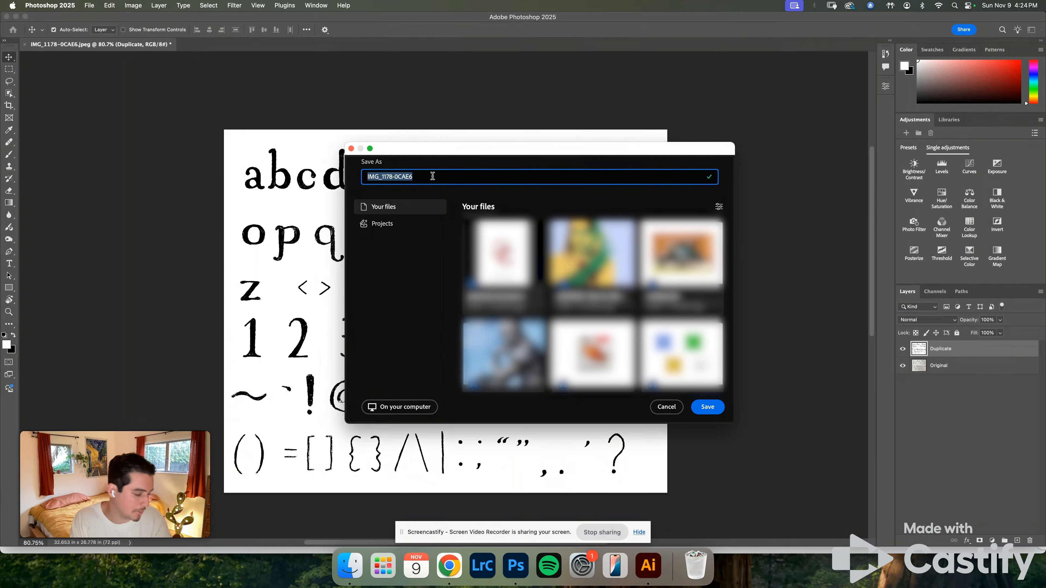
pyautogui.write('Type Clean Up in Photoshop')
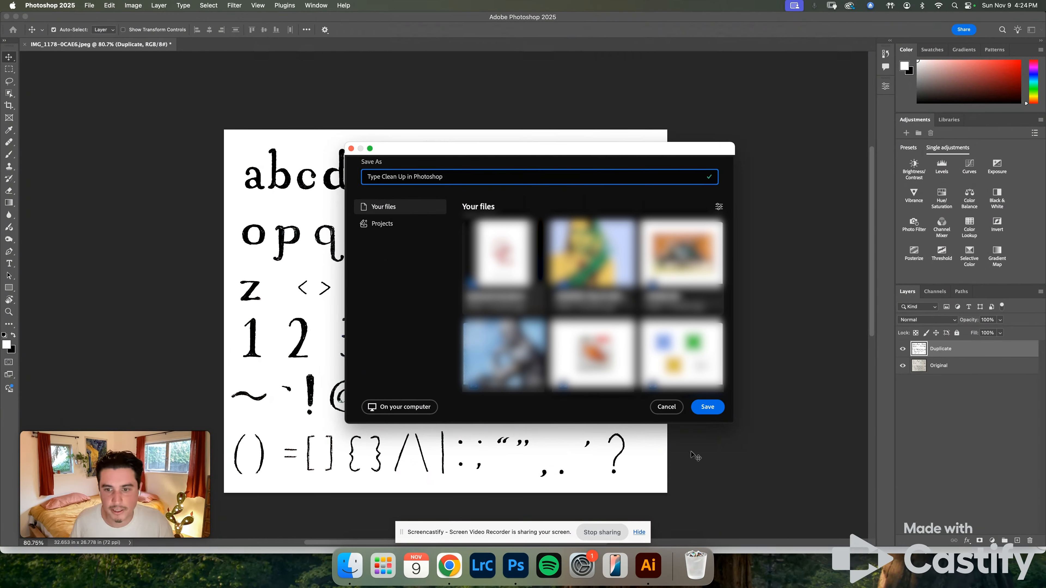
pyautogui.click(702, 407)
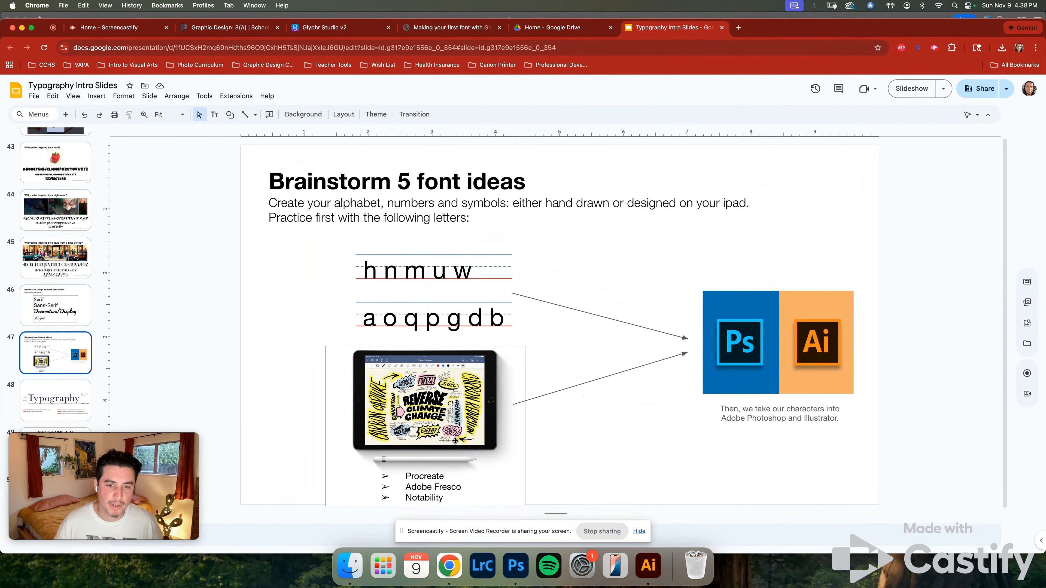
pyautogui.click(458, 468)
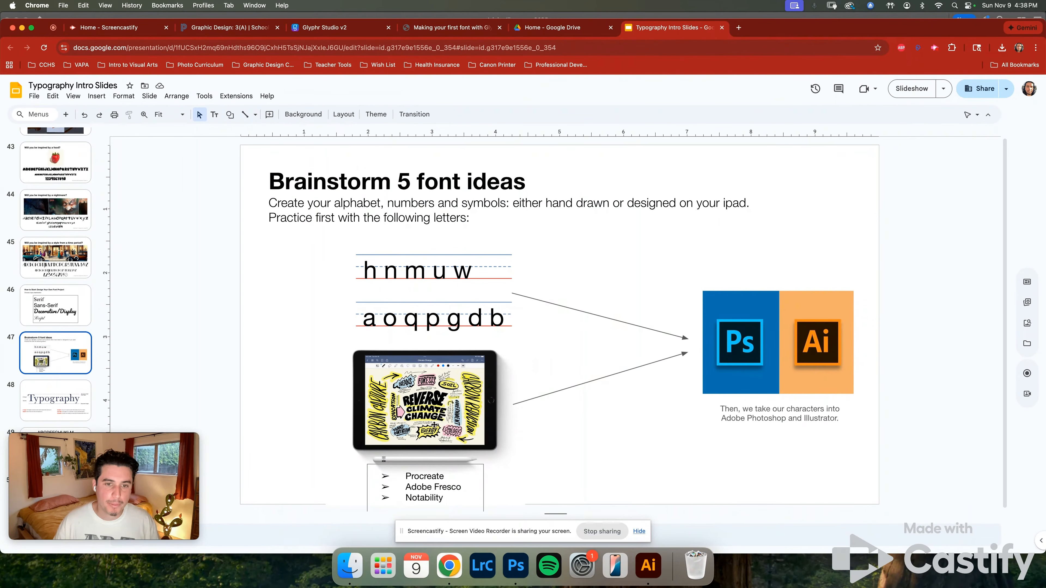
pyautogui.click(434, 402)
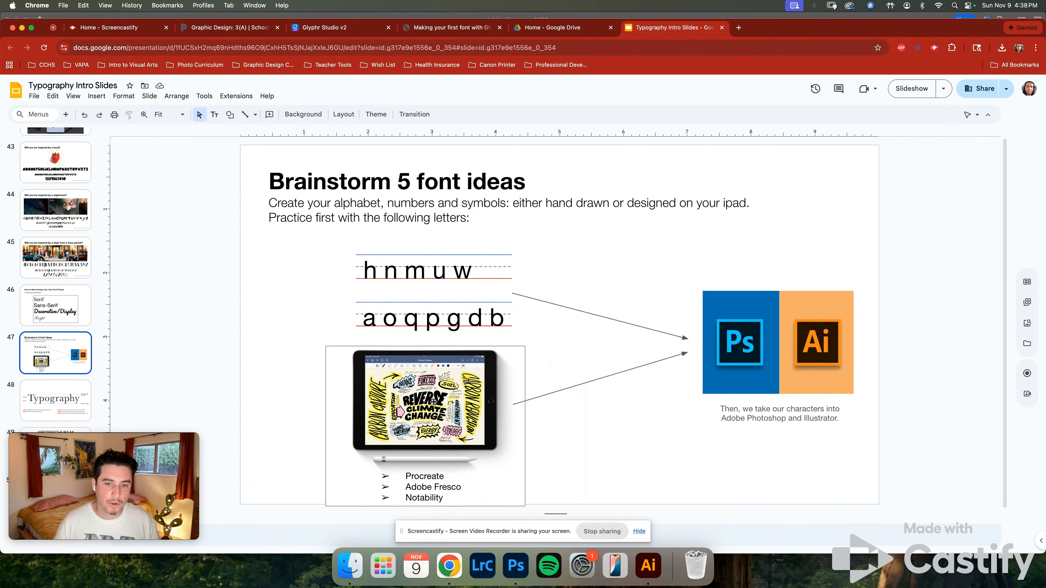
pyautogui.click(483, 465)
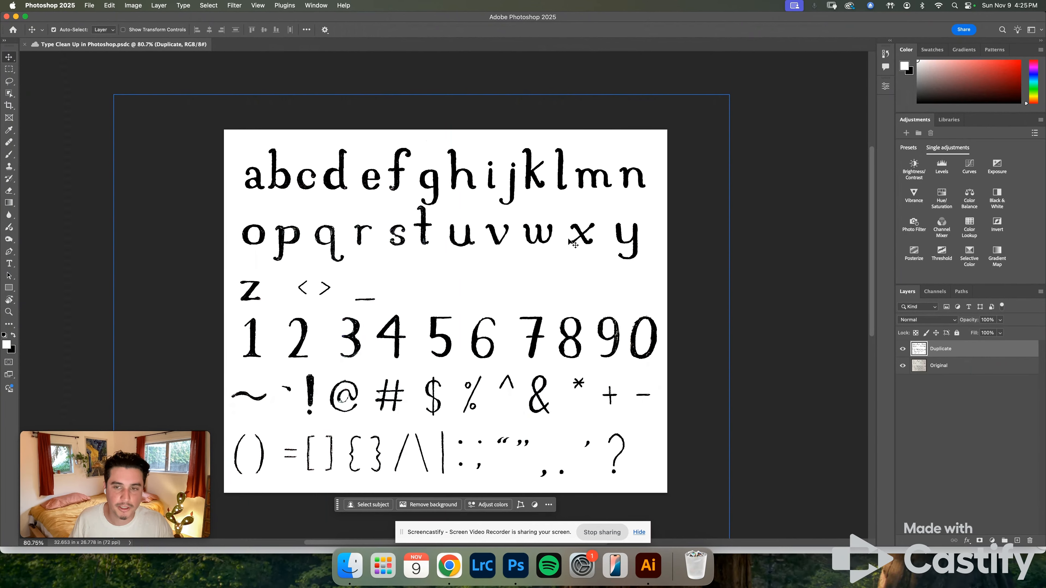
# Switch to Illustrator and start a new document with the color mode set to RGB Color.
pyautogui.press('super+Tab')
pyautogui.click(29, 83)
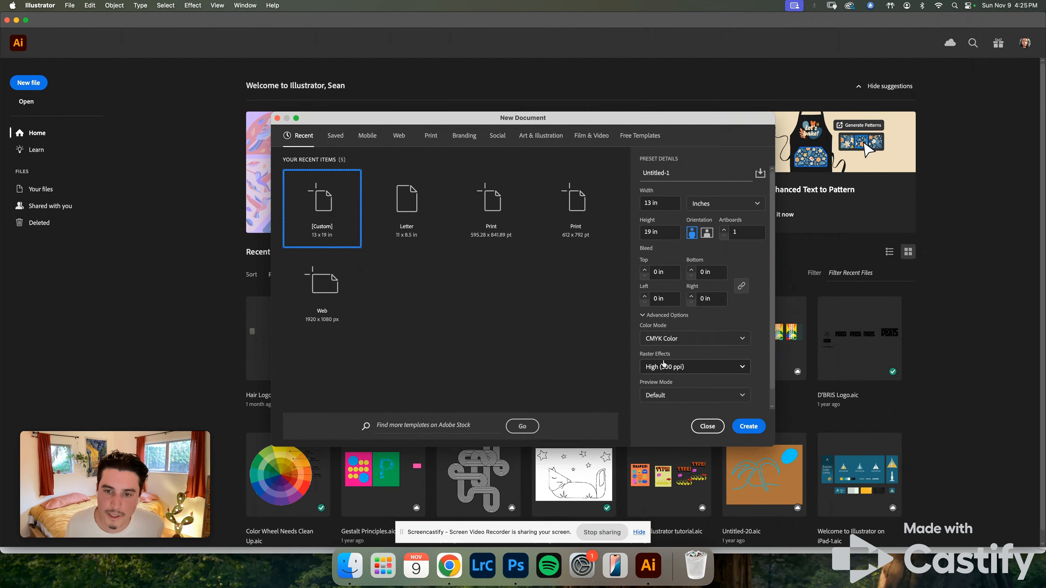
pyautogui.click(673, 339)
pyautogui.click(664, 356)
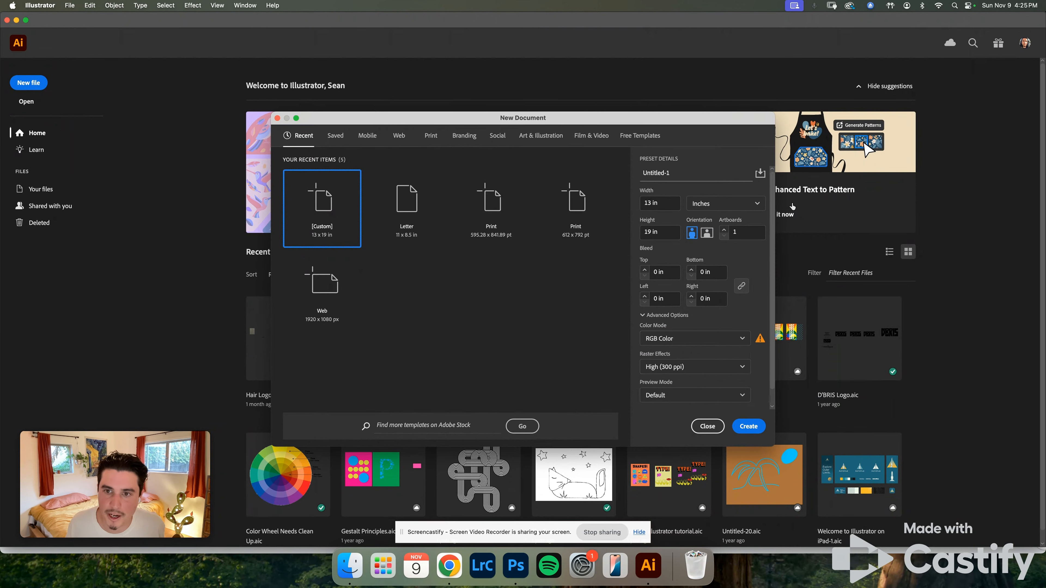
# Set the document units to pixels and the size to 2048 by 2048 px, and create the document.
pyautogui.click(725, 204)
pyautogui.click(729, 224)
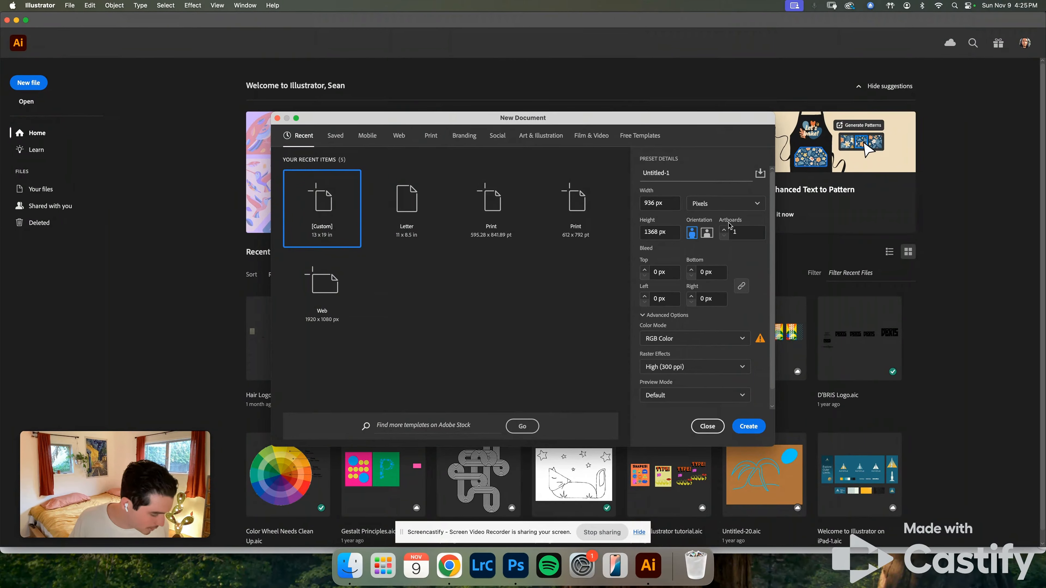
pyautogui.moveTo(670, 204); pyautogui.dragTo(632, 204)
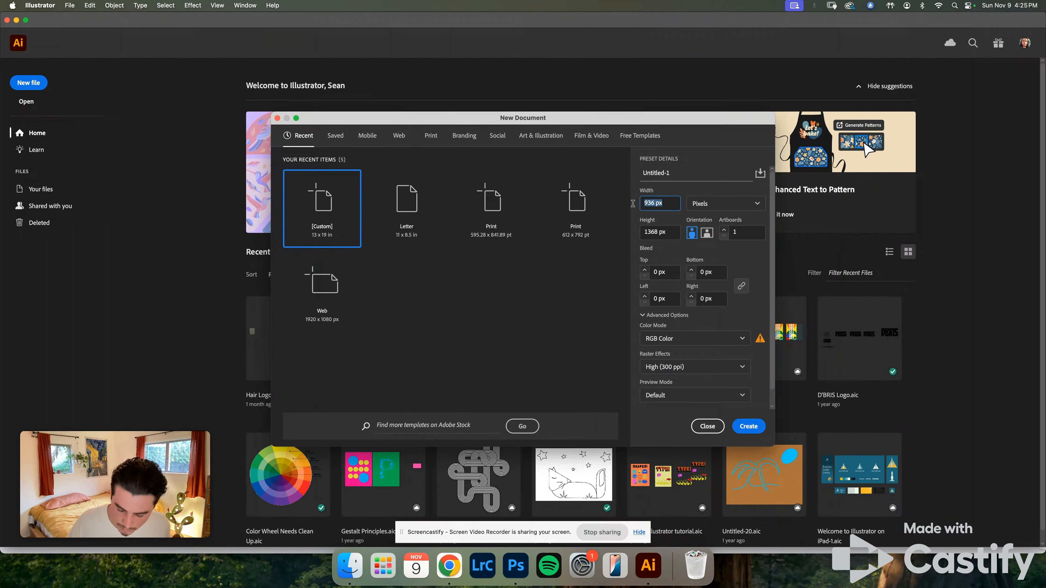
pyautogui.write('20')
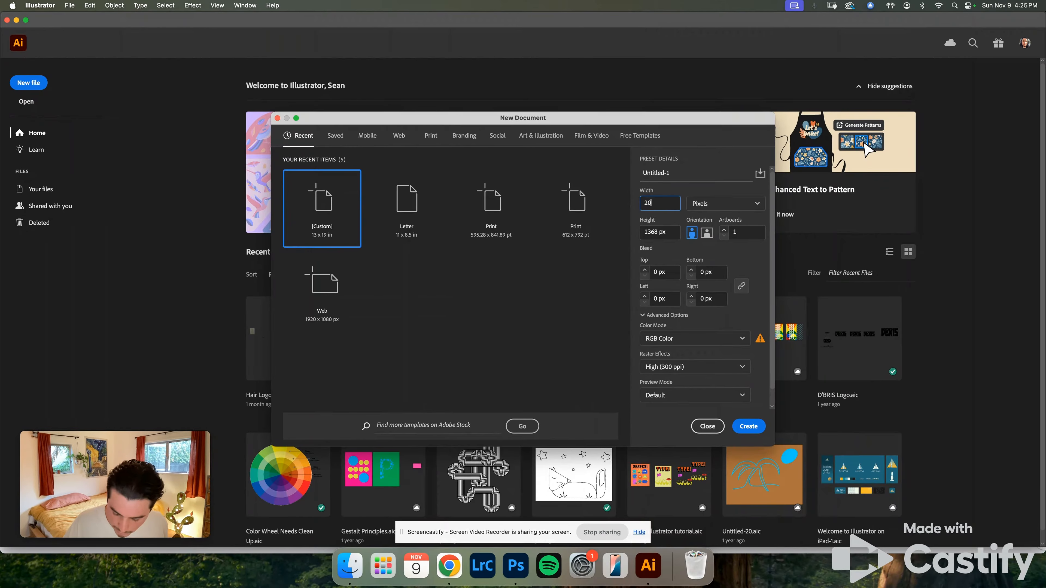
pyautogui.write('48')
pyautogui.press('Tab')
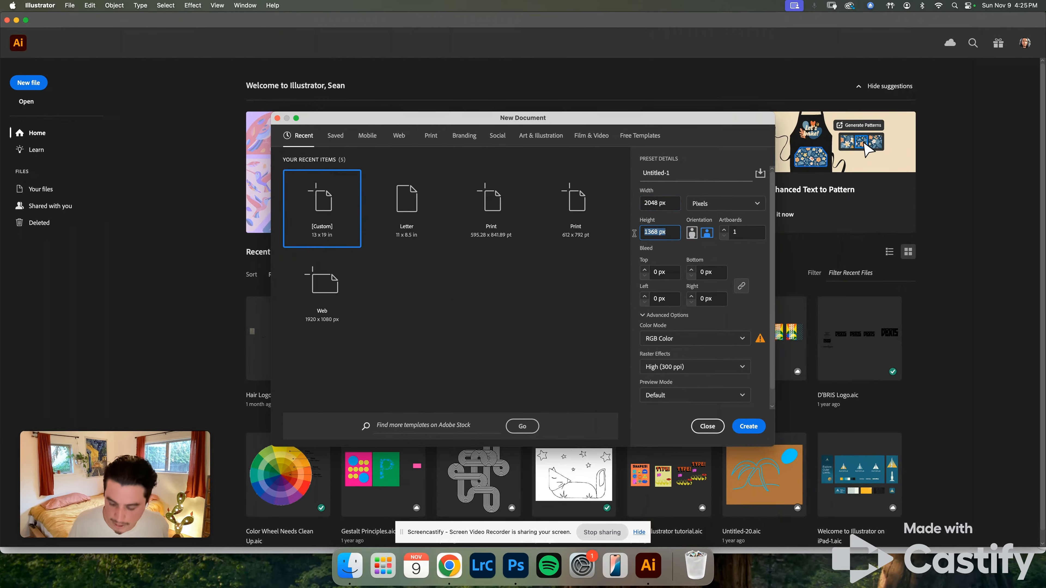
pyautogui.write('2048')
pyautogui.press('Return')
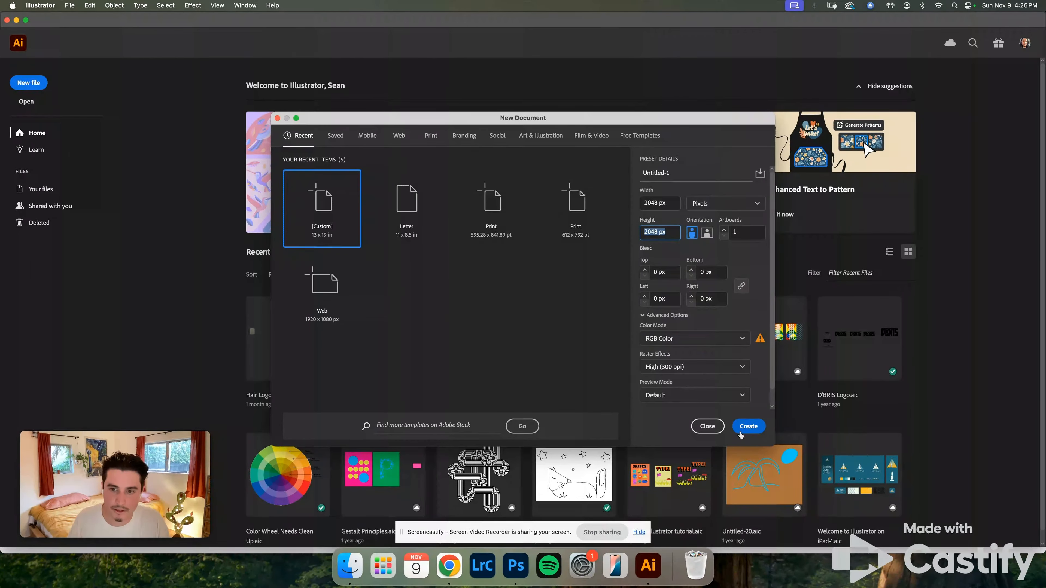
pyautogui.click(741, 428)
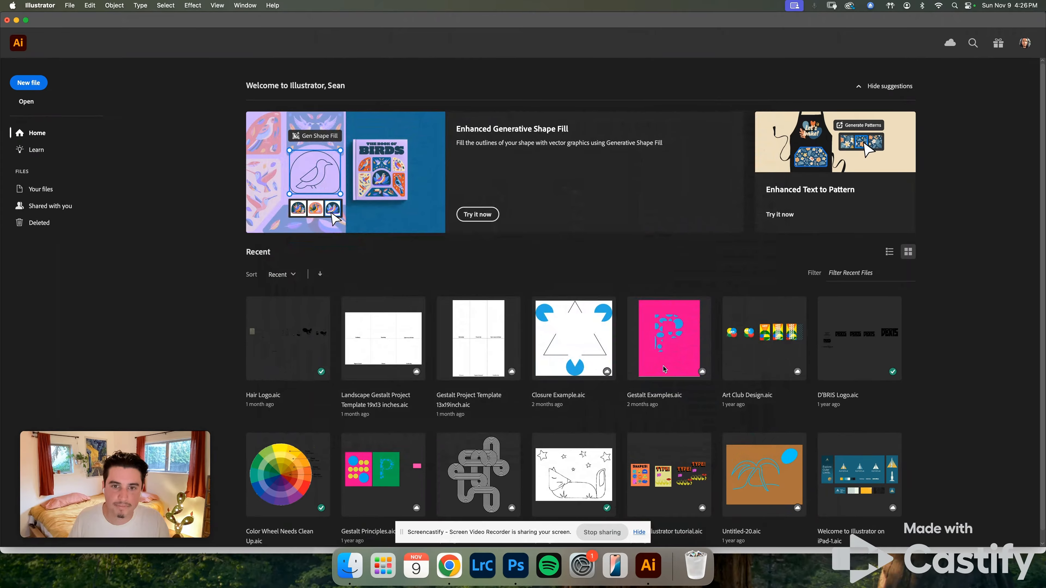
# Save the new document as a cloud document named "Font Design Project".
pyautogui.scroll(-3, 405, 219)
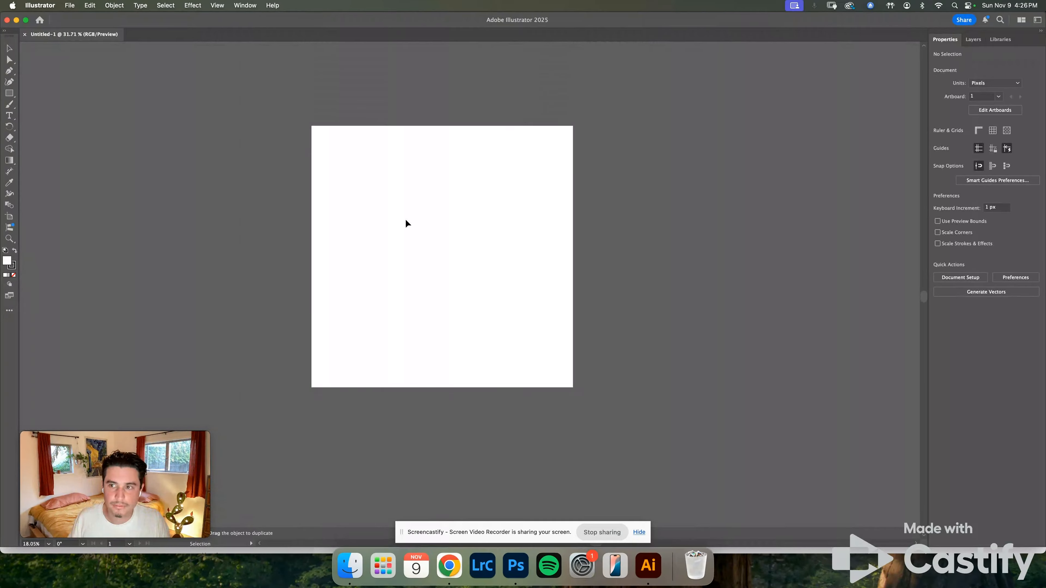
pyautogui.scroll(1, 405, 218)
pyautogui.click(70, 5)
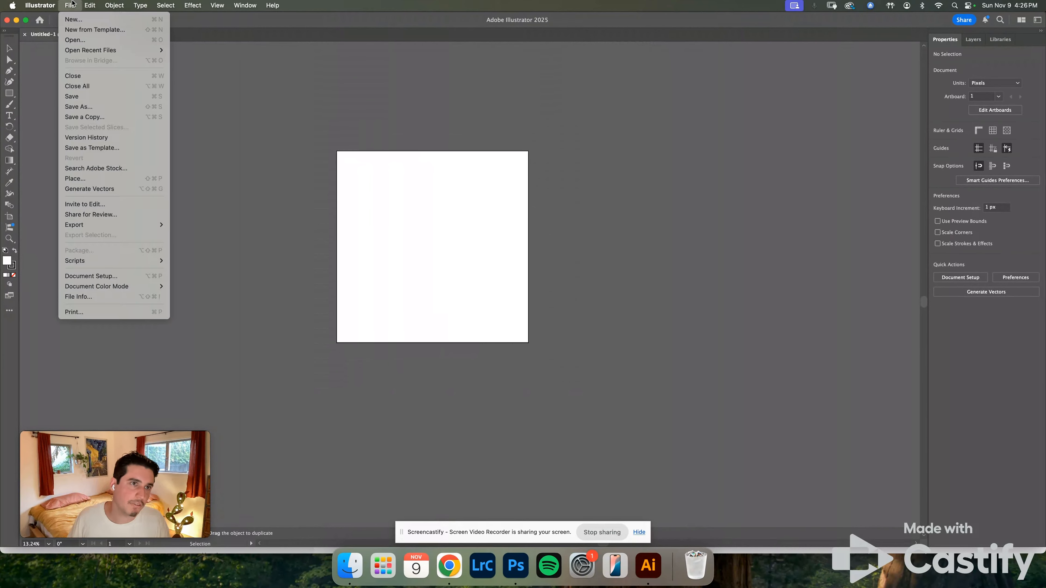
pyautogui.click(93, 107)
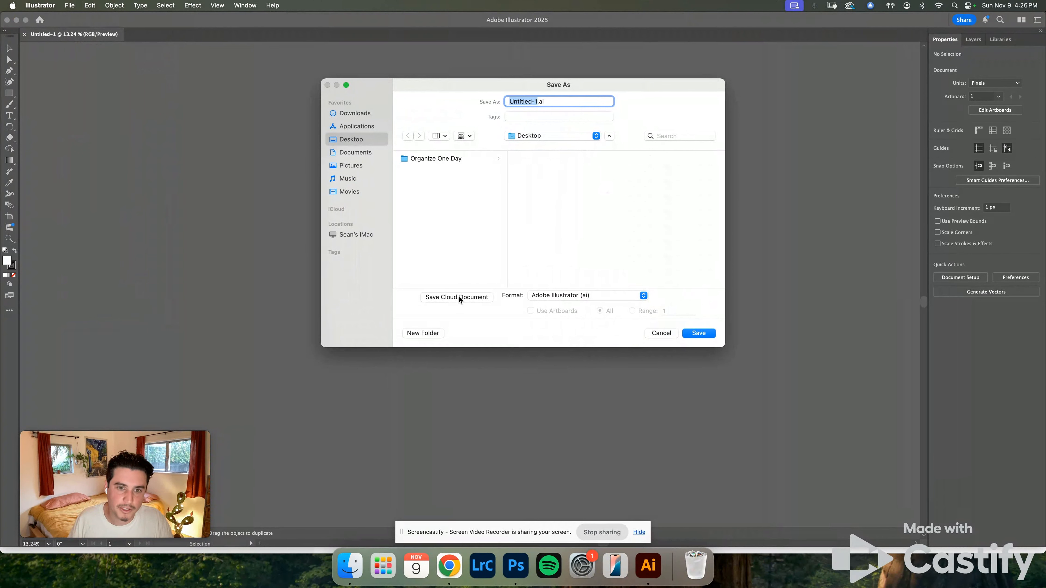
pyautogui.click(459, 297)
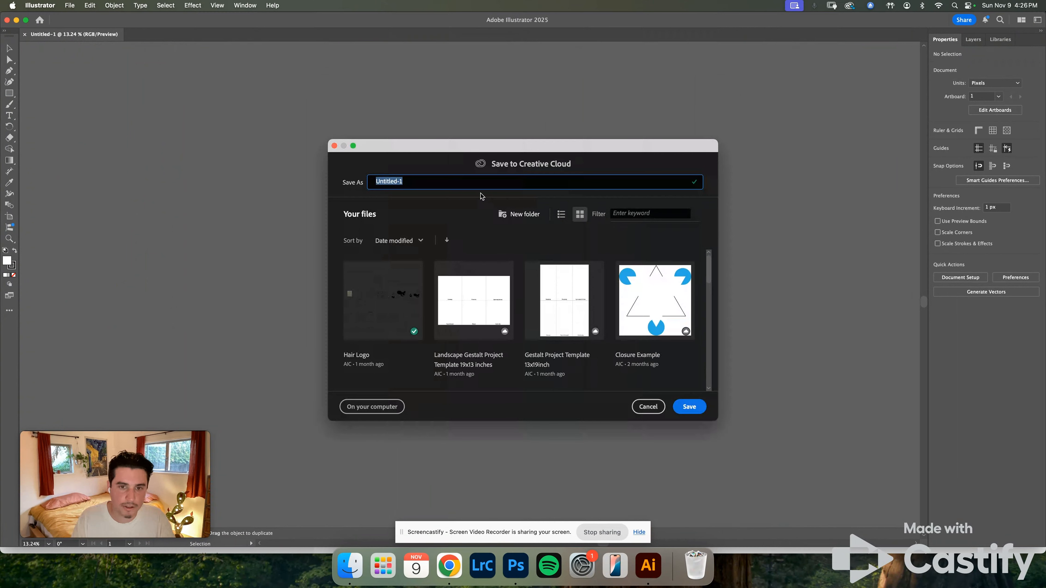
pyautogui.write('Font Design Project')
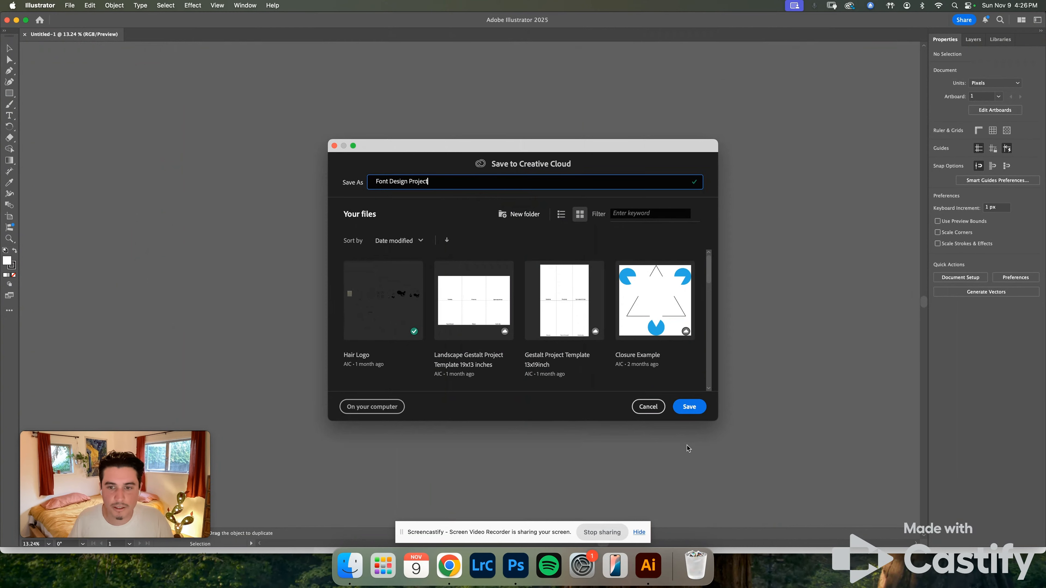
pyautogui.click(692, 408)
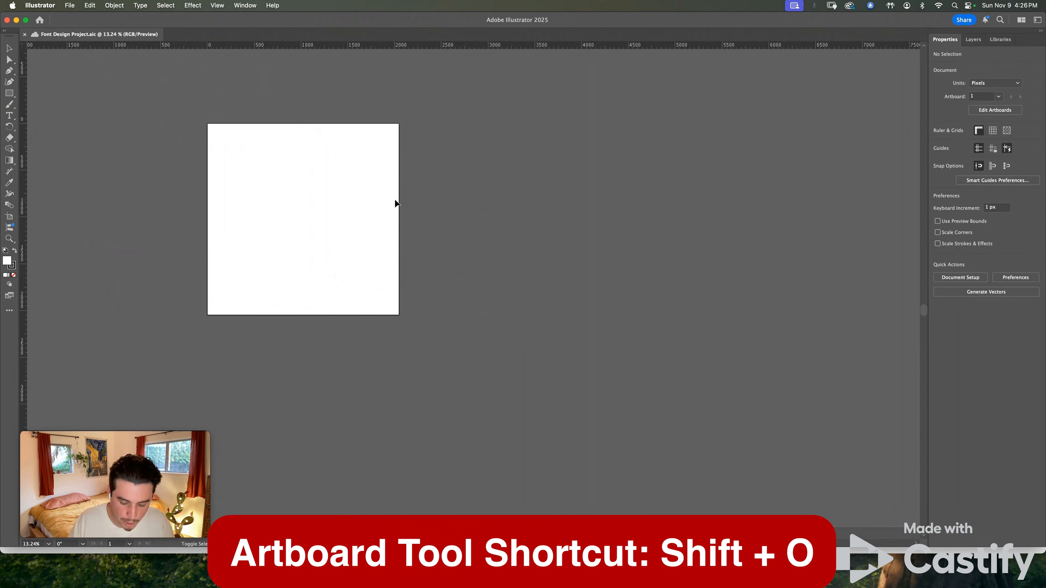
# Widen the artboard with the Artboard tool to about 7050 px, extending its right edge, and return to the Selection tool.
pyautogui.hotkey('shift', 'o')
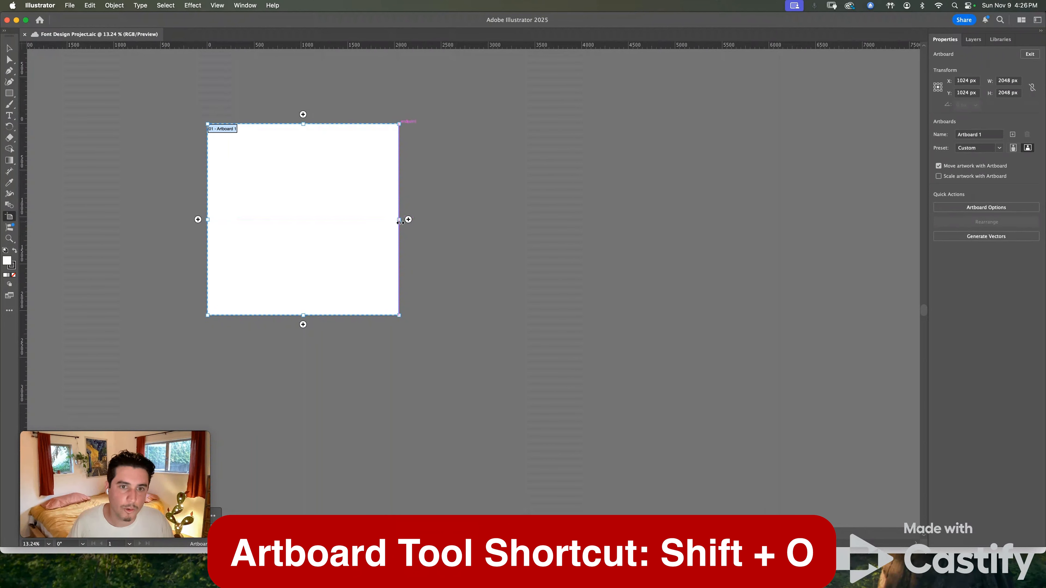
pyautogui.moveTo(399, 223); pyautogui.dragTo(868, 240)
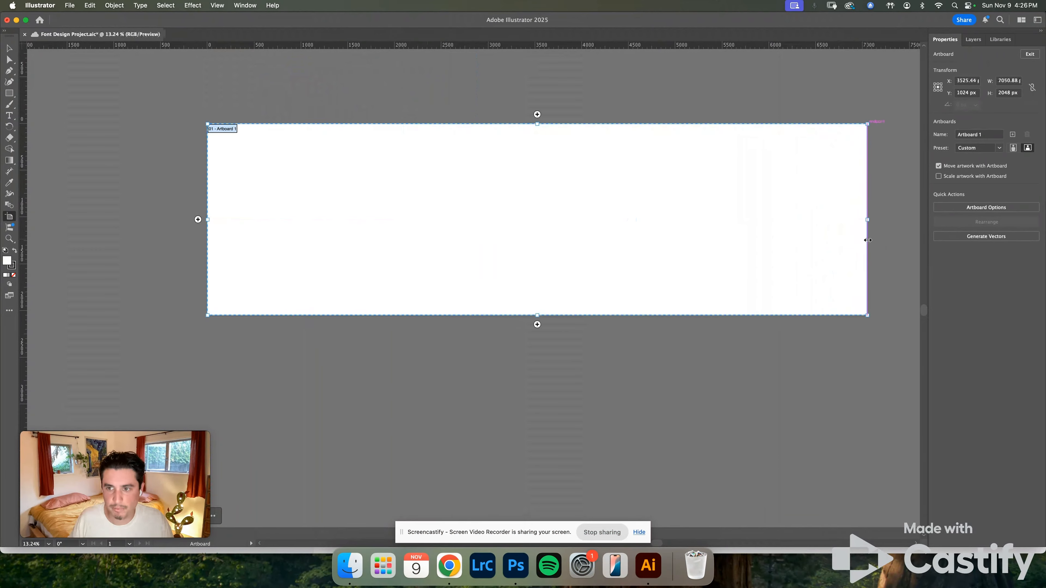
pyautogui.click(10, 48)
# Toggle the rulers off and back on.
pyautogui.scroll(5, 241, 160)
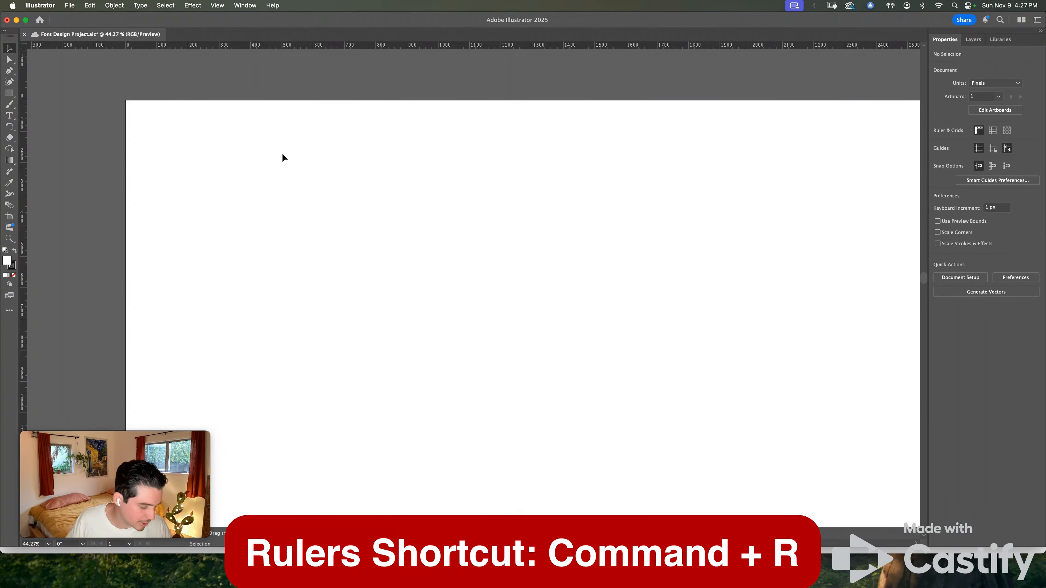
pyautogui.press('super+r')
pyautogui.press('super+r')
pyautogui.press('super+r')
pyautogui.press('super+r')
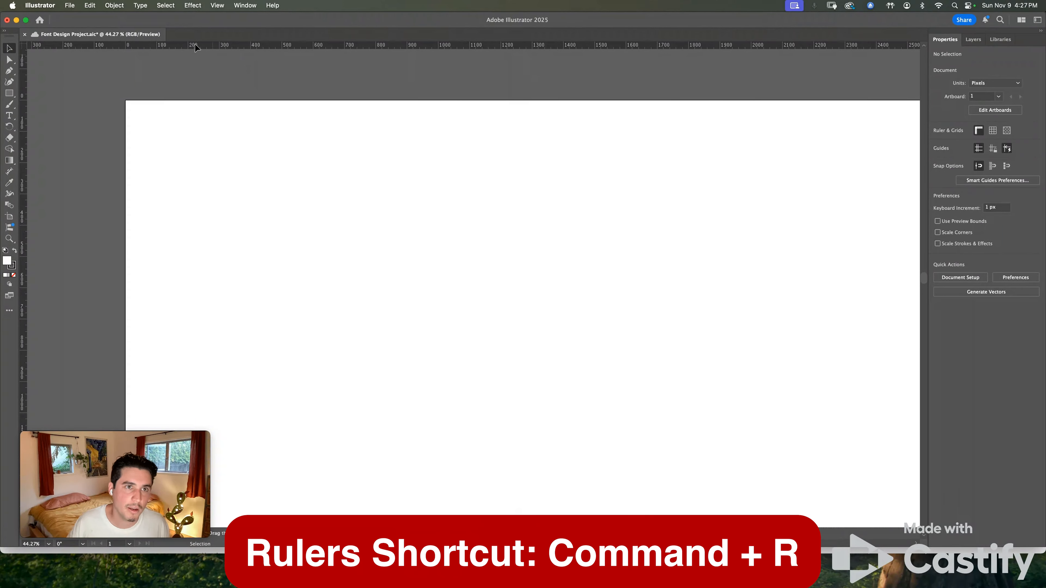
# Add a horizontal ruler guide for the baseline and set its Y position to 1550 px.
pyautogui.moveTo(106, 46); pyautogui.dragTo(105, 48)
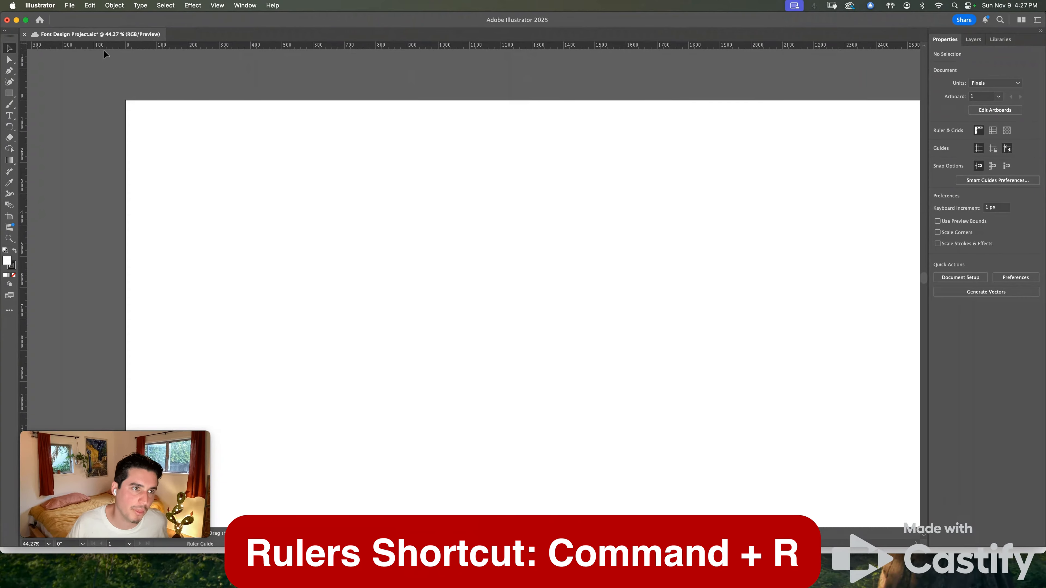
pyautogui.moveTo(91, 112); pyautogui.dragTo(639, 340)
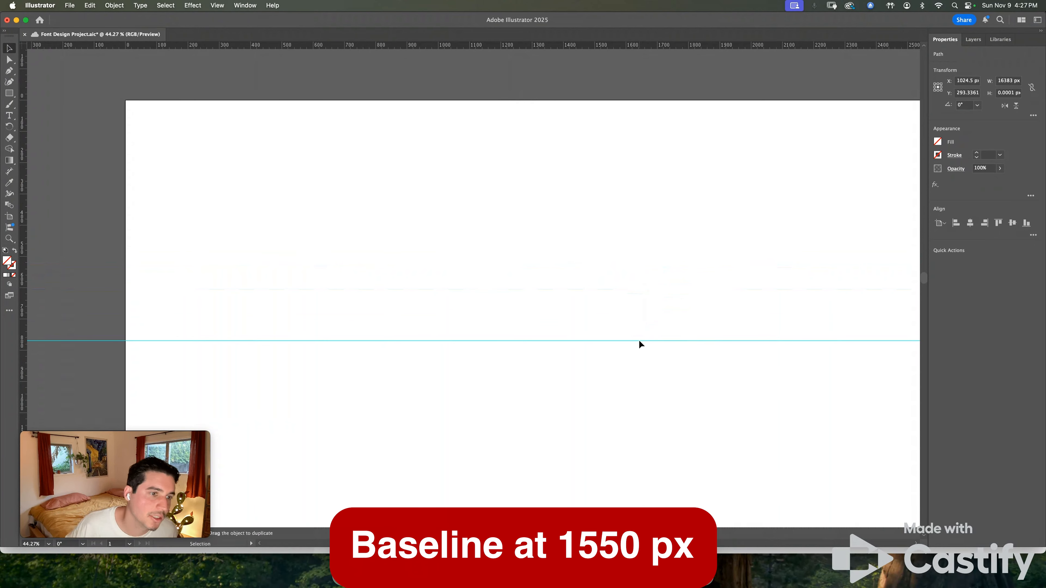
pyautogui.scroll(-3, 639, 340)
pyautogui.hscroll(-3, 305, 355)
pyautogui.scroll(-3, 304, 358)
pyautogui.moveTo(109, 226); pyautogui.dragTo(128, 396)
pyautogui.scroll(5, 128, 395)
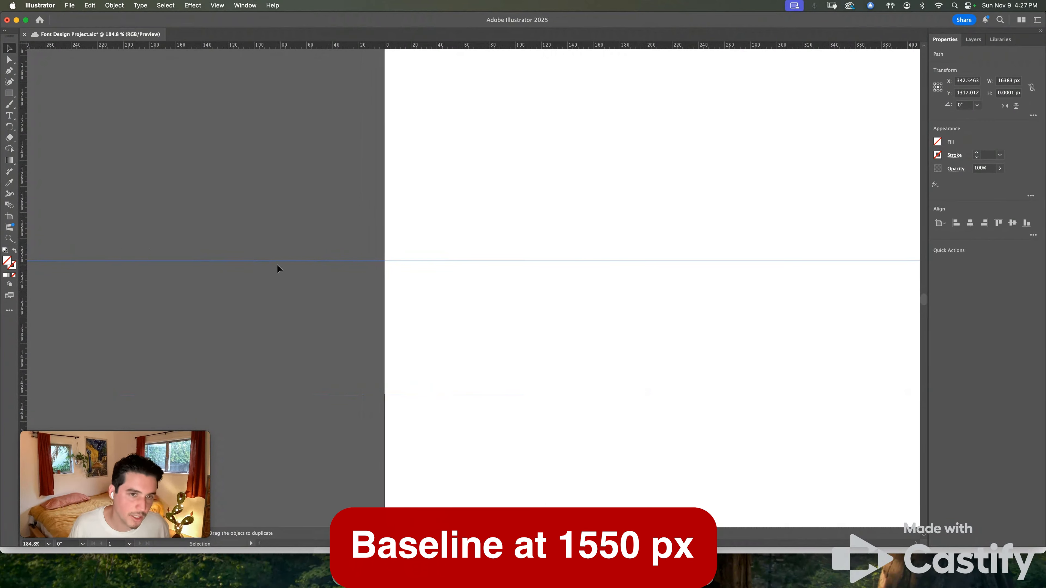
pyautogui.moveTo(290, 262); pyautogui.dragTo(280, 345)
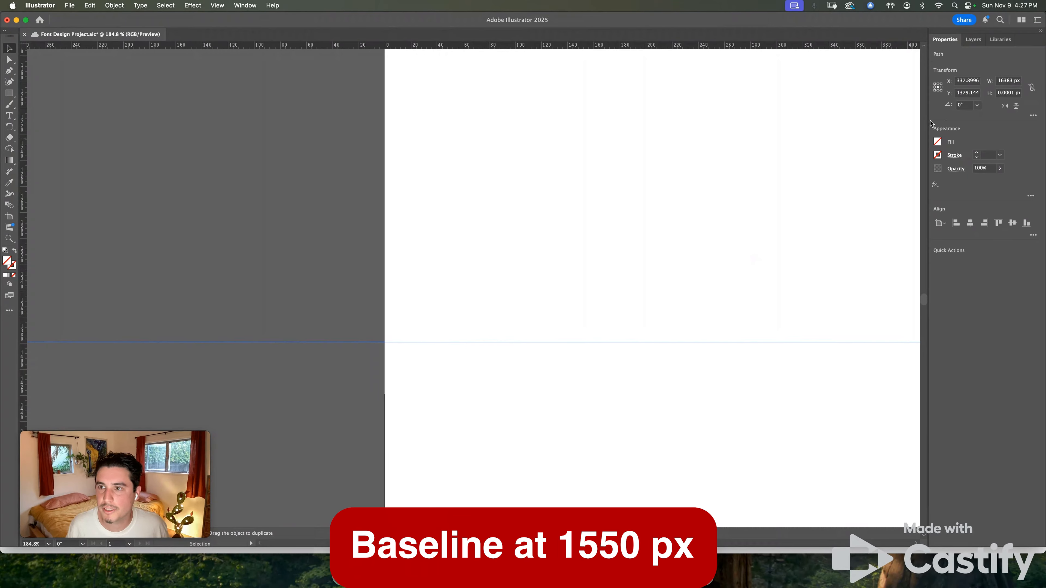
pyautogui.doubleClick(973, 93)
pyautogui.write('1550')
pyautogui.press('Return')
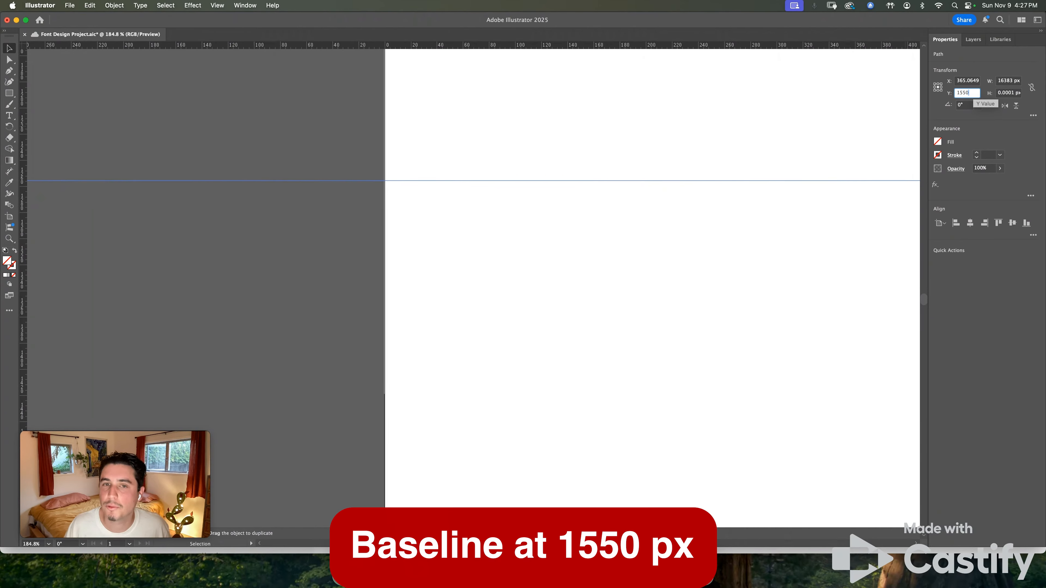
# Add a second horizontal guide for the x-height and set its Y position to 508 px.
pyautogui.scroll(-5, 603, 261)
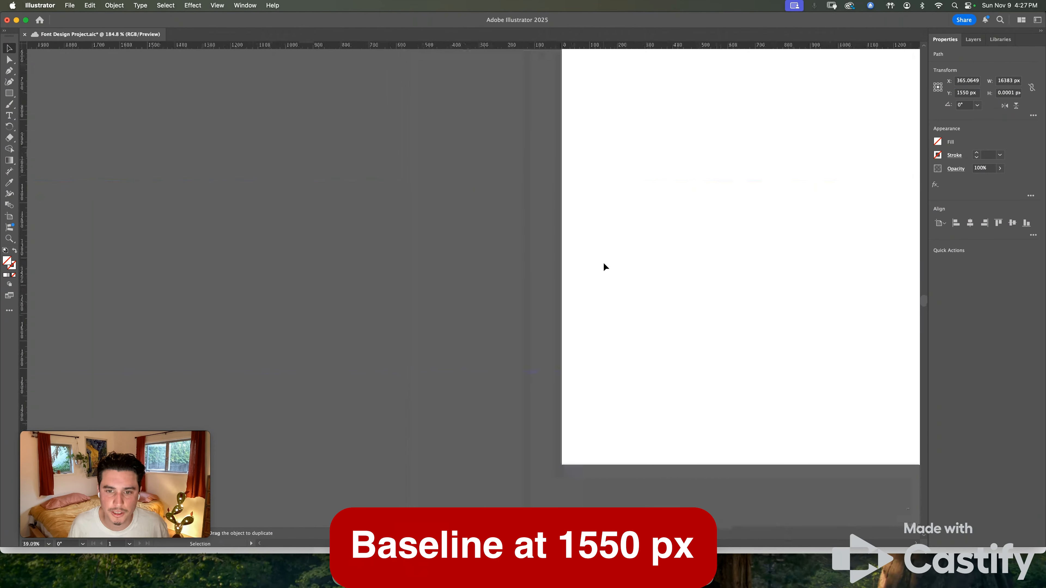
pyautogui.scroll(-4, 603, 262)
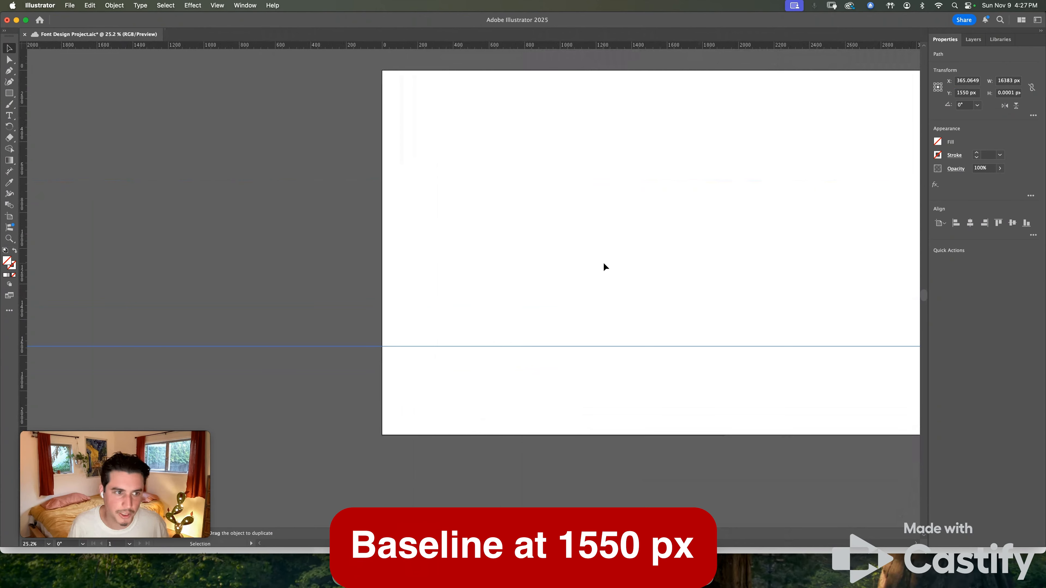
pyautogui.scroll(8, 44, 336)
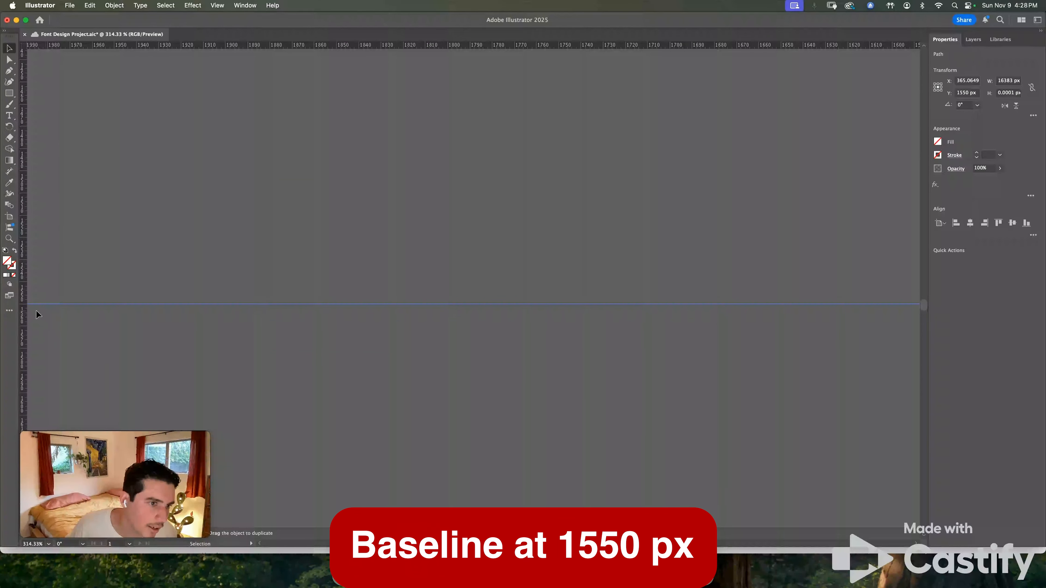
pyautogui.scroll(-8, 74, 308)
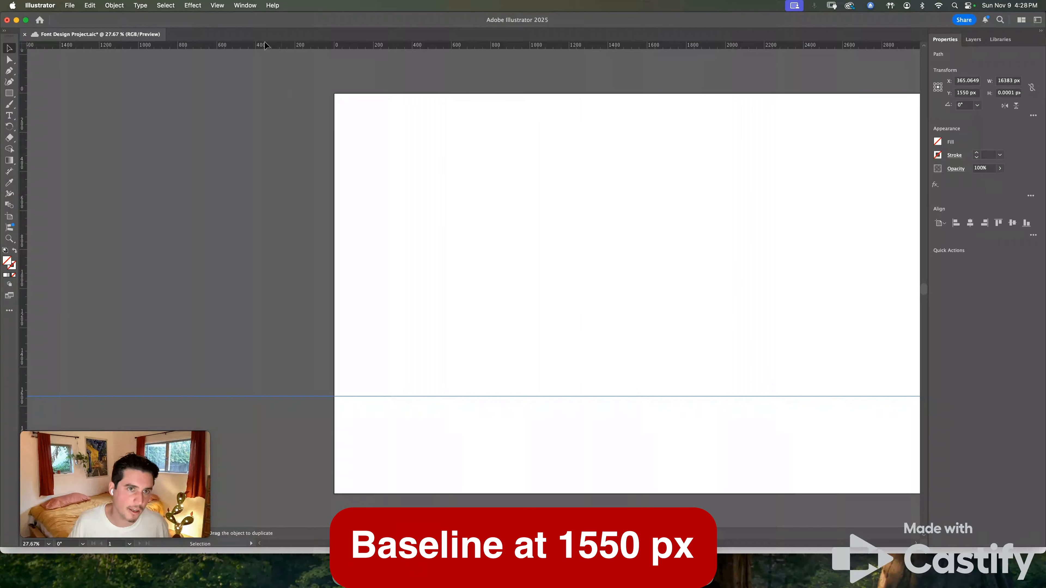
pyautogui.moveTo(264, 45); pyautogui.dragTo(202, 226)
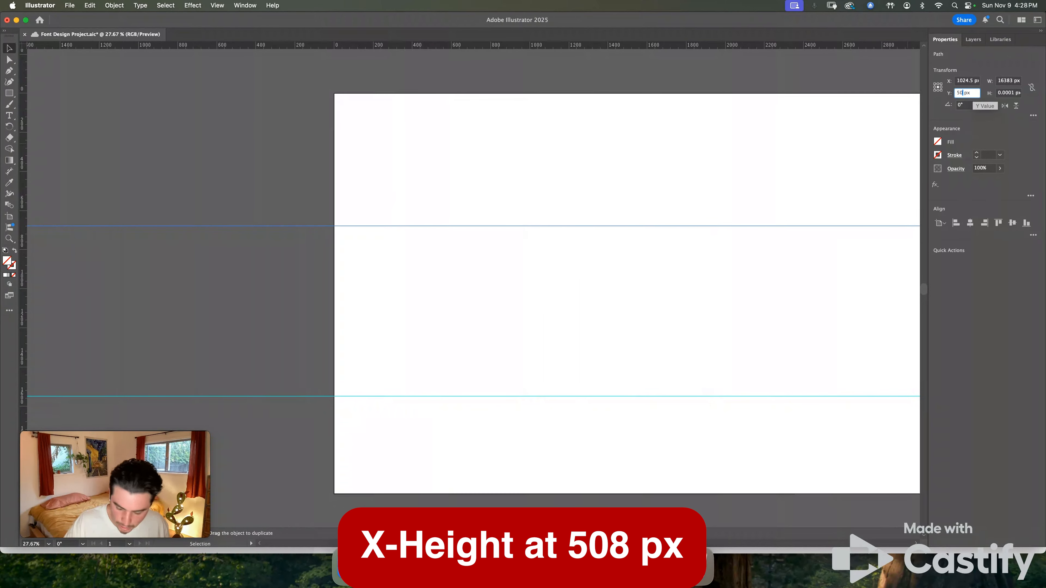
pyautogui.press('Return')
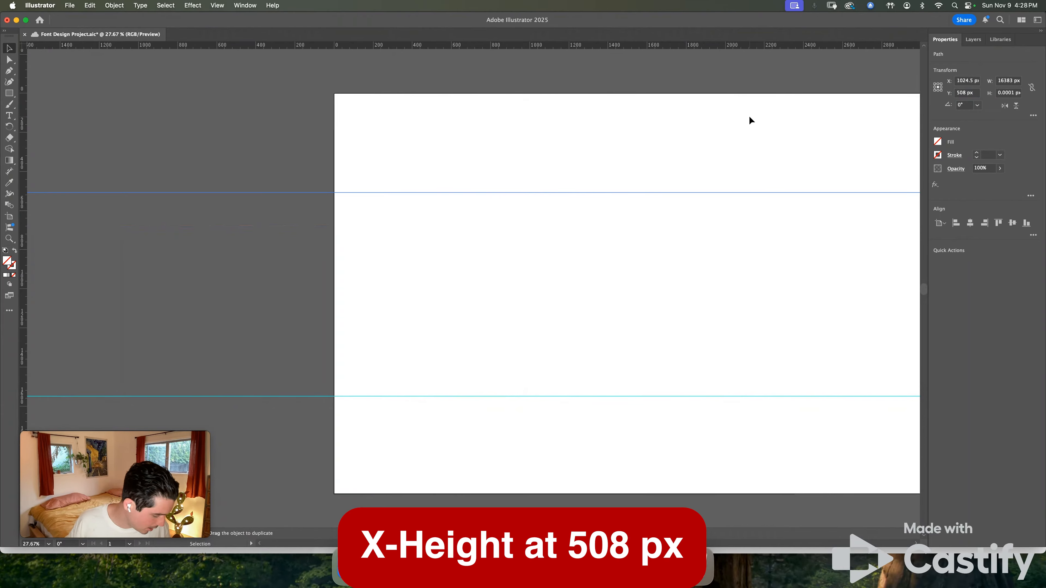
# Add a third horizontal guide for the cap height and set its Y position to 168 px.
pyautogui.moveTo(265, 48); pyautogui.dragTo(236, 137)
pyautogui.click(967, 93)
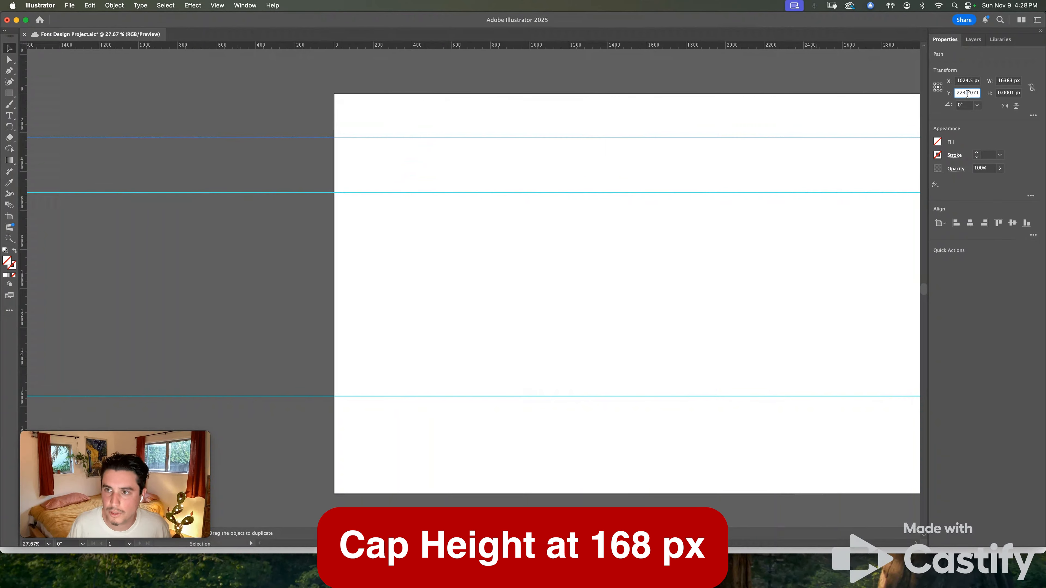
pyautogui.doubleClick(969, 95)
pyautogui.write('168')
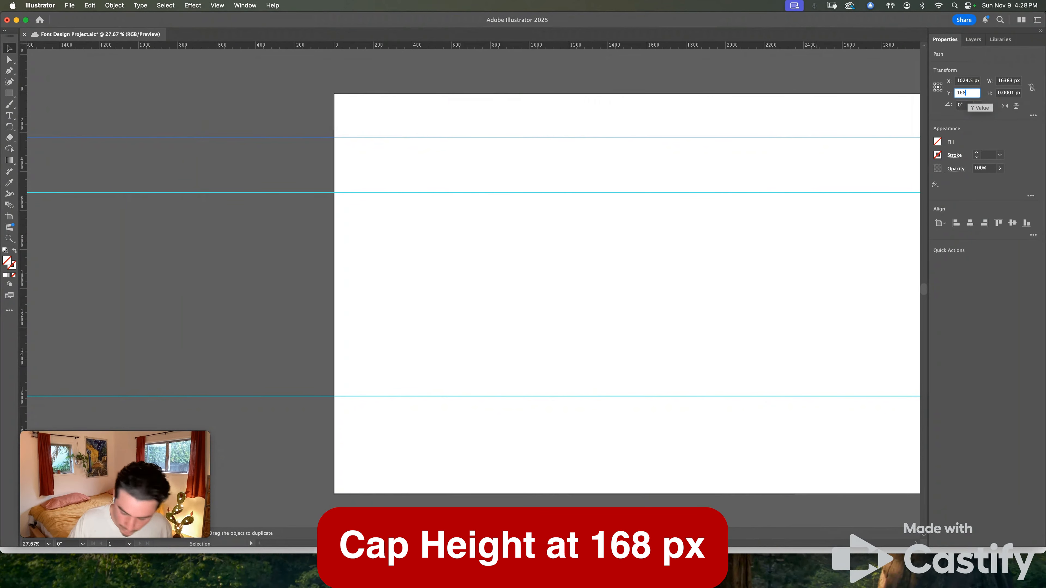
pyautogui.press('Return')
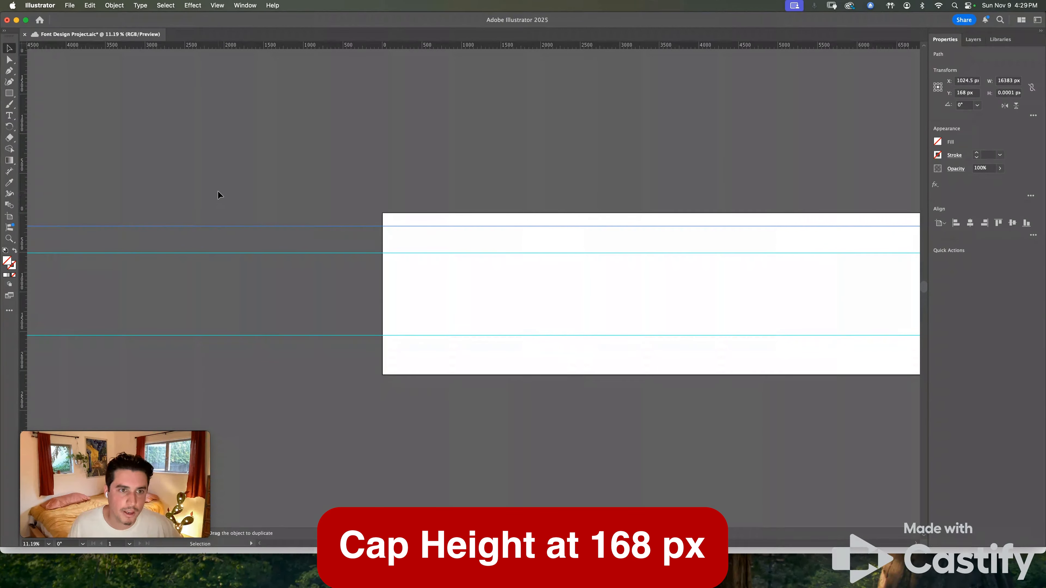
# Select all three horizontal guides and lock them.
pyautogui.moveTo(219, 191); pyautogui.dragTo(302, 361)
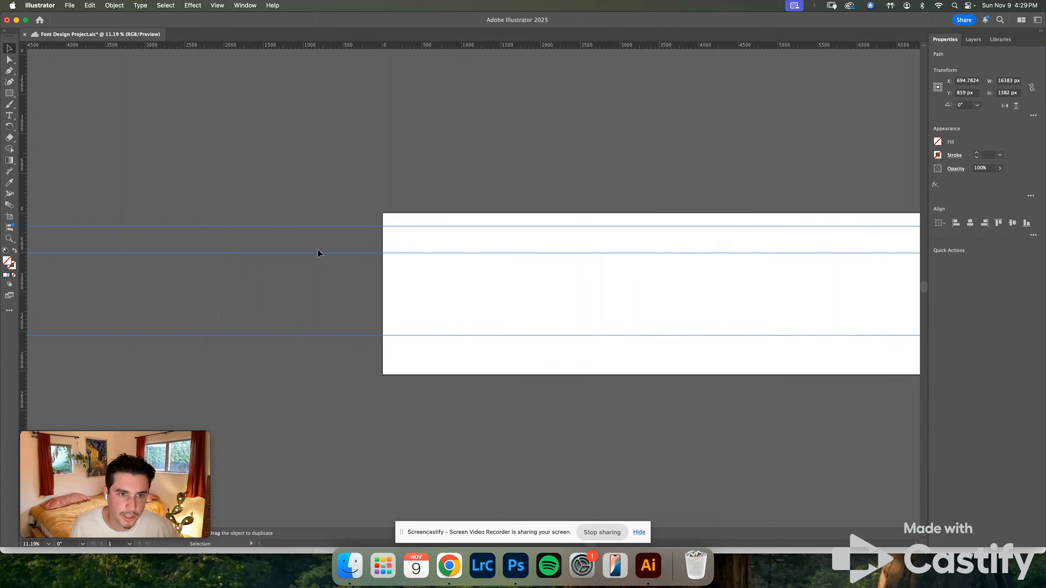
pyautogui.rightClick(317, 256)
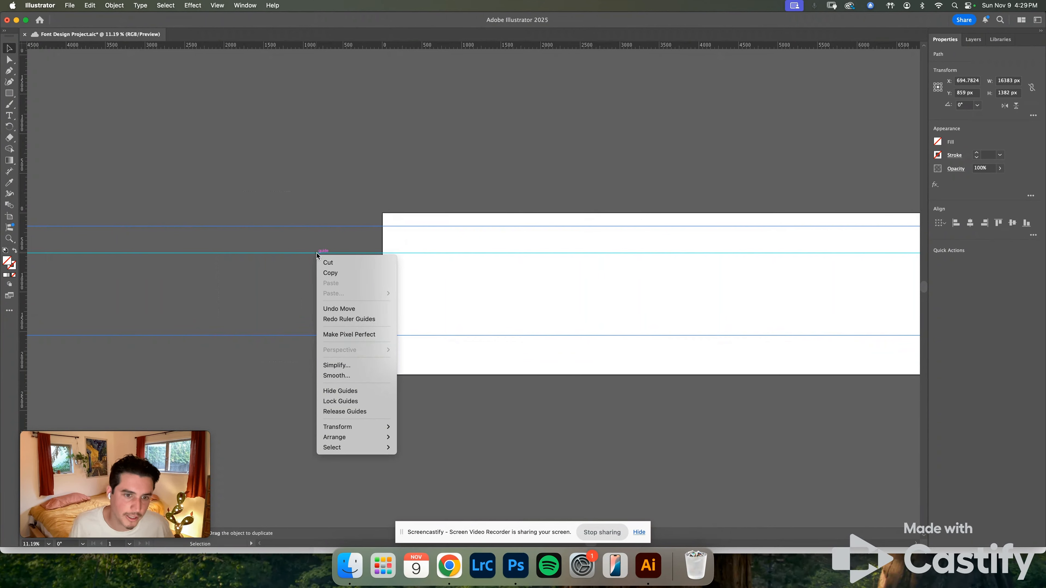
pyautogui.click(367, 401)
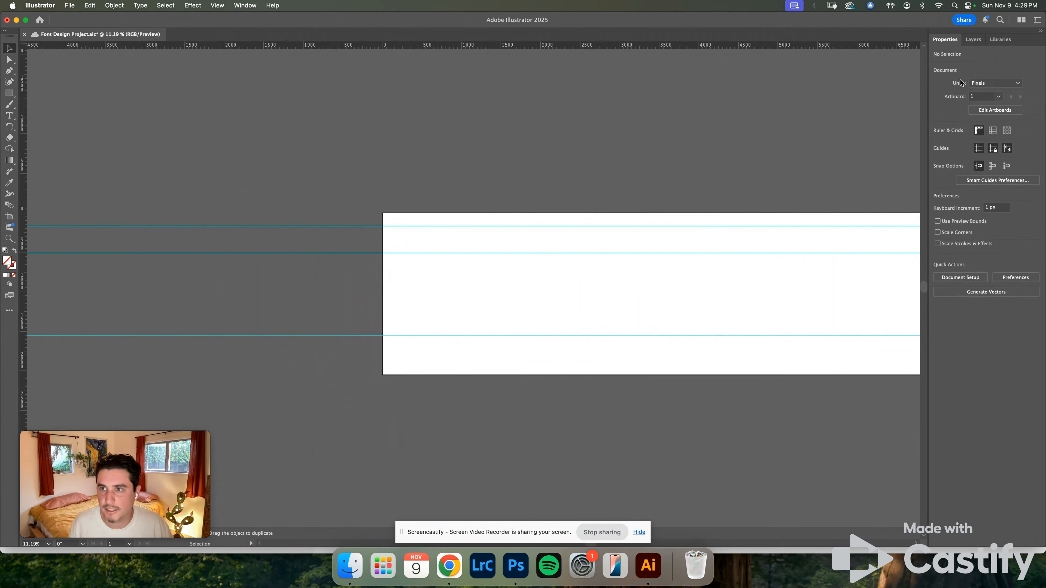
# Rename the layer containing the three guides as "Guides".
pyautogui.click(973, 39)
pyautogui.click(956, 71)
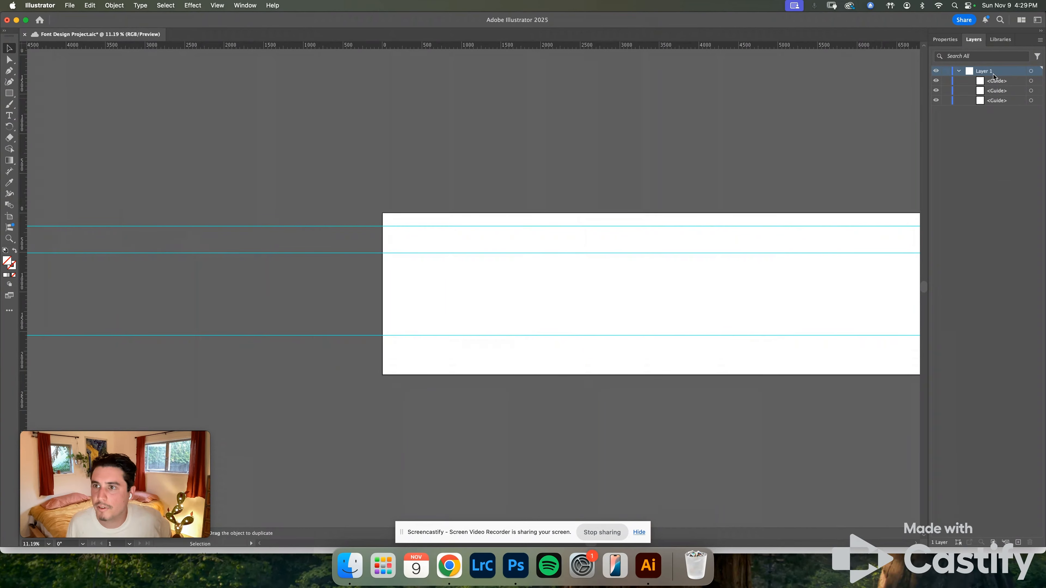
pyautogui.write('Guides')
pyautogui.press('Return')
# Collapse the Guides layer and add a new layer above it named "Alphabet".
pyautogui.click(960, 72)
pyautogui.click(1017, 541)
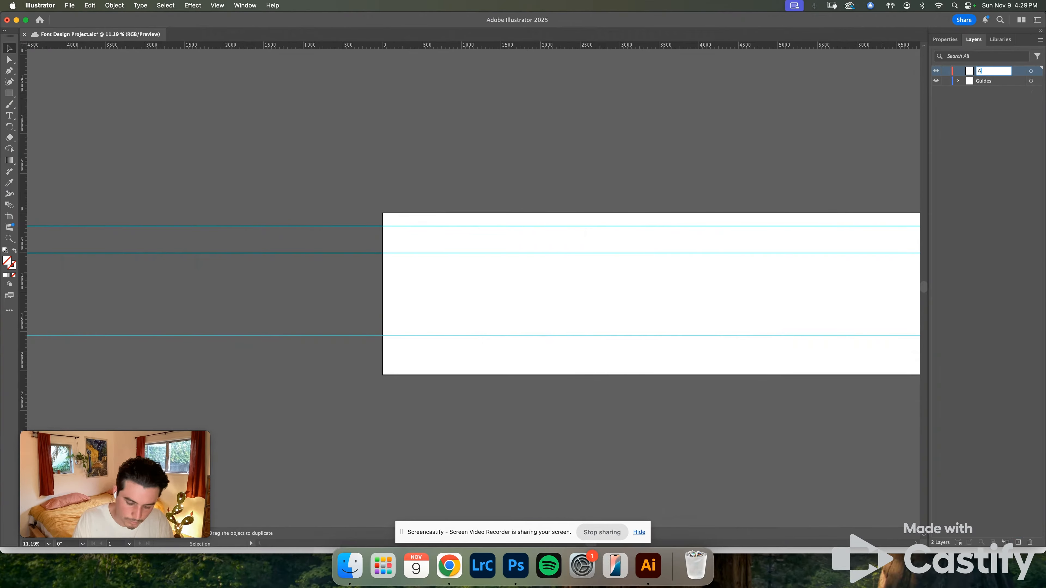
pyautogui.press('Return')
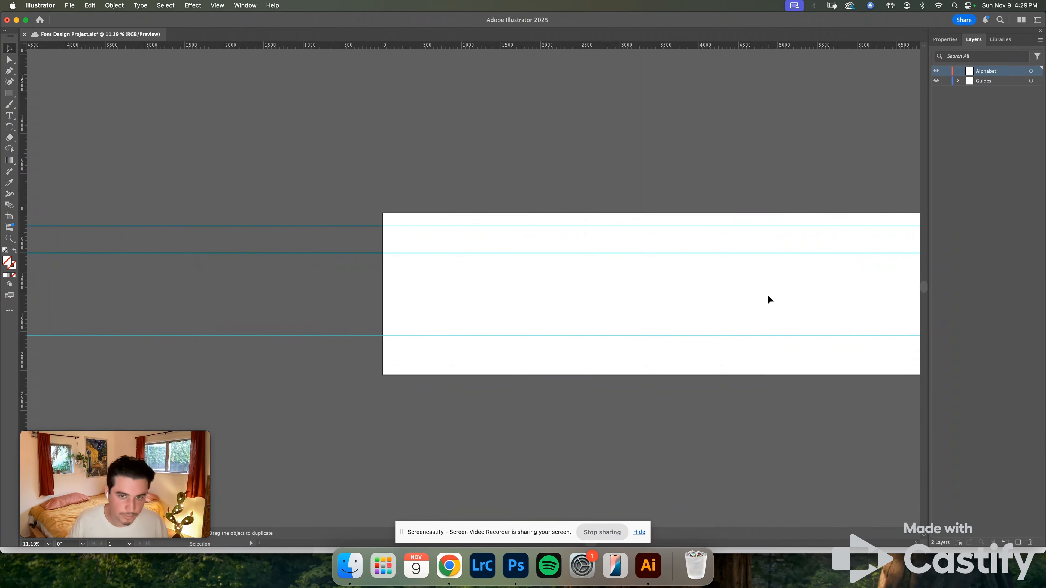
# Switch to Photoshop with the cleaned-up character sheet.
pyautogui.hotkey('ctrl', 'Up')
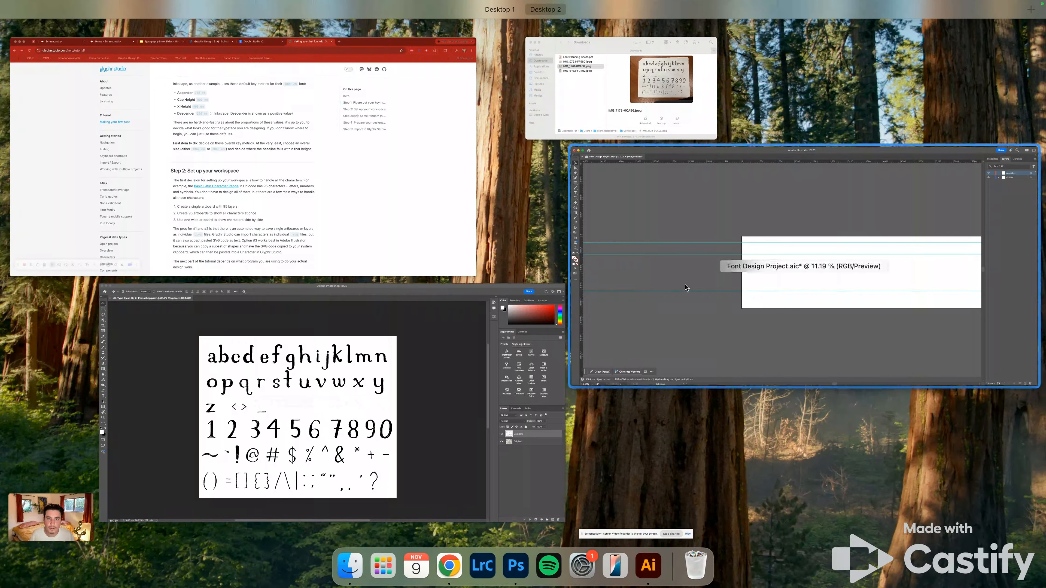
pyautogui.click(782, 302)
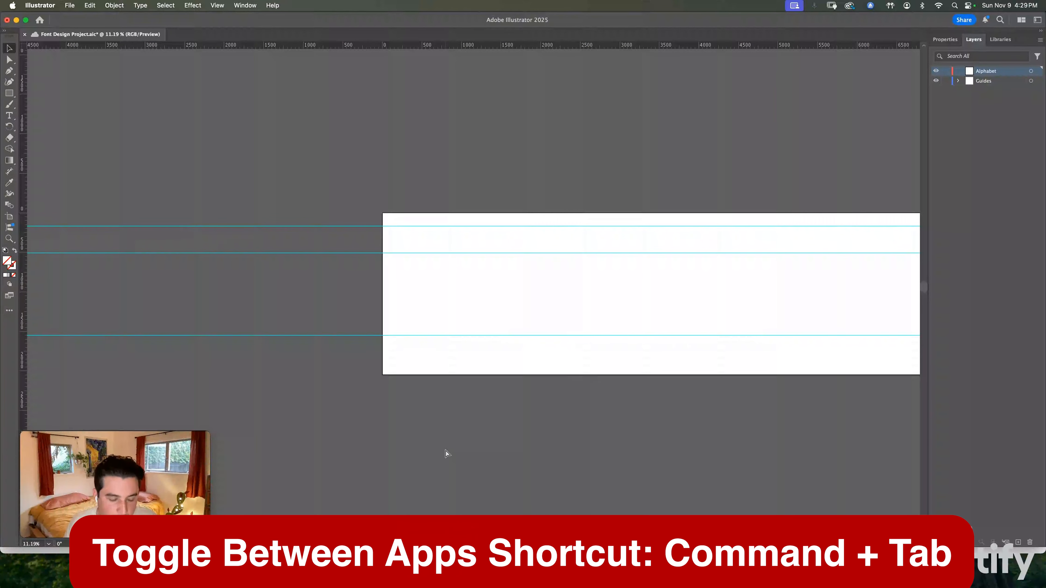
pyautogui.press('super+Tab')
pyautogui.press('super+Tab')
pyautogui.press('super+Tab')
pyautogui.press('super+Tab')
pyautogui.press('super+Tab')
pyautogui.press('super+Tab')
pyautogui.press('super+Tab')
pyautogui.press('super+Tab')
pyautogui.press('super+Tab')
pyautogui.press('super+Tab')
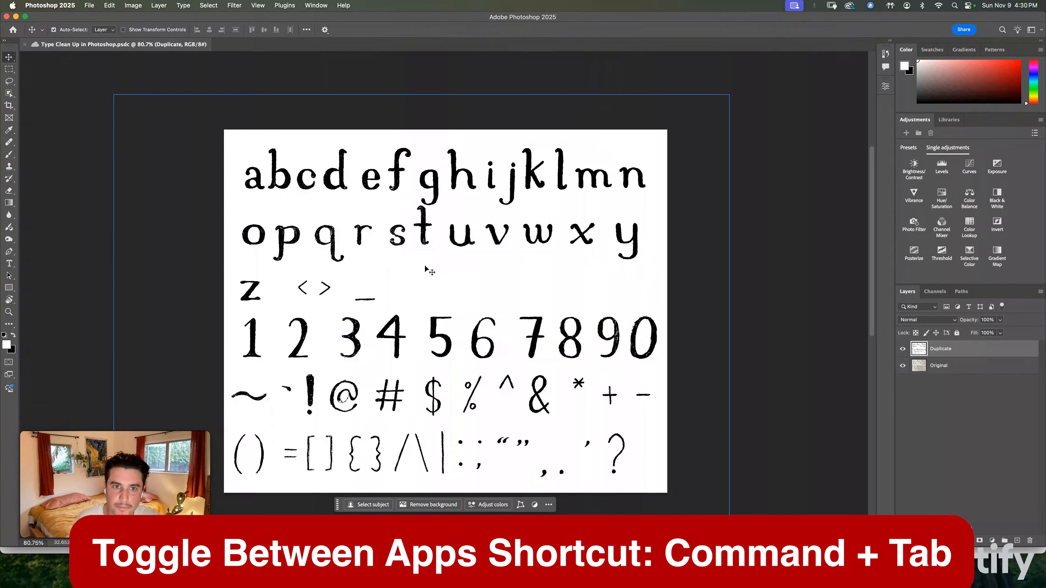
# Select the first row of letters, a through n, with a rectangular marquee that includes the descenders.
pyautogui.scroll(5, 321, 176)
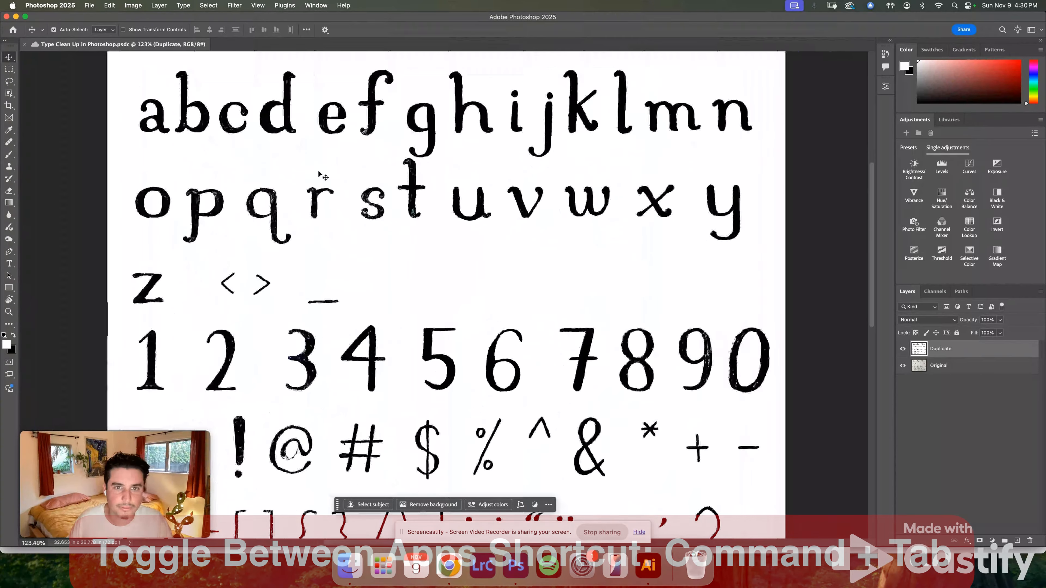
pyautogui.scroll(4, 318, 174)
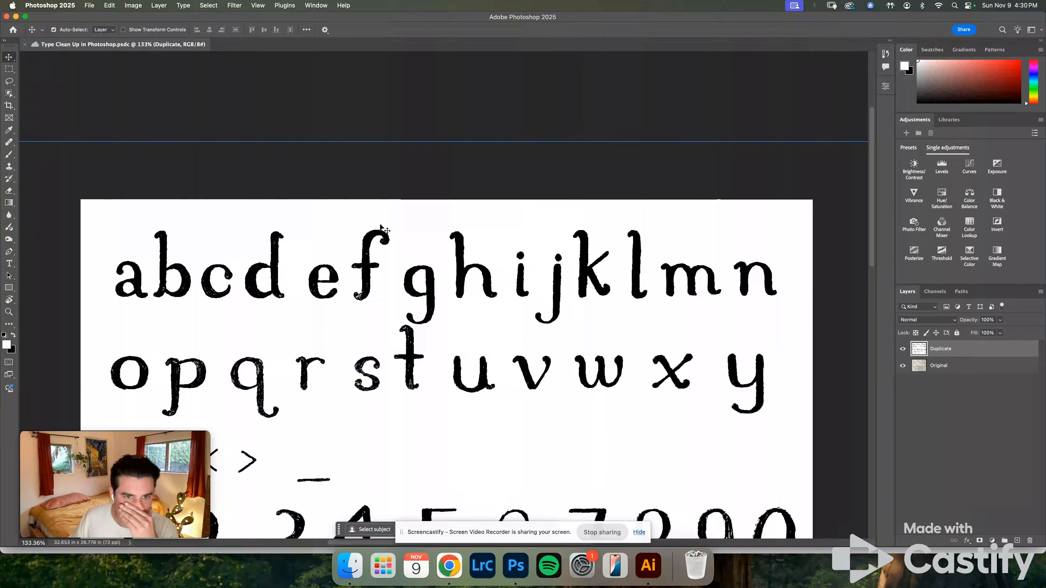
pyautogui.scroll(-2, 389, 181)
pyautogui.hscroll(-2, 389, 181)
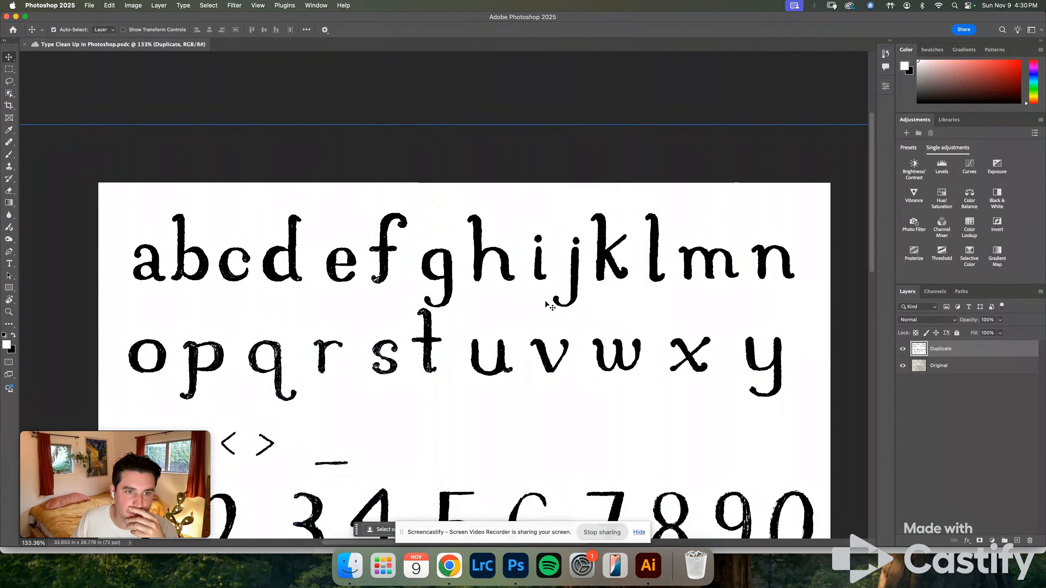
pyautogui.click(7, 70)
pyautogui.moveTo(120, 201); pyautogui.dragTo(808, 310)
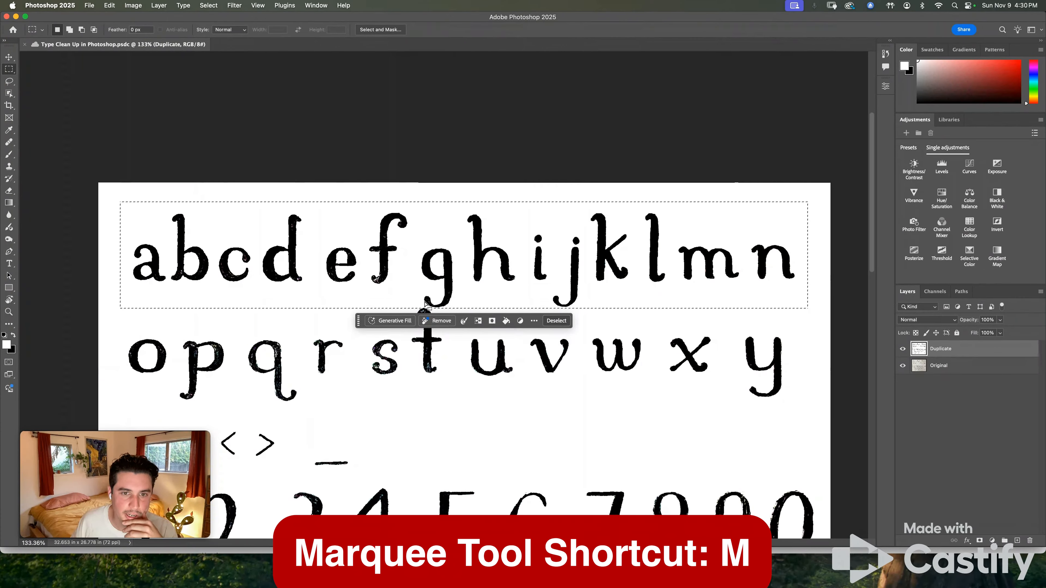
# Subtract a small rectangle around the top of the letter t from the first-row selection.
pyautogui.scroll(5, 425, 304)
pyautogui.scroll(3, 380, 384)
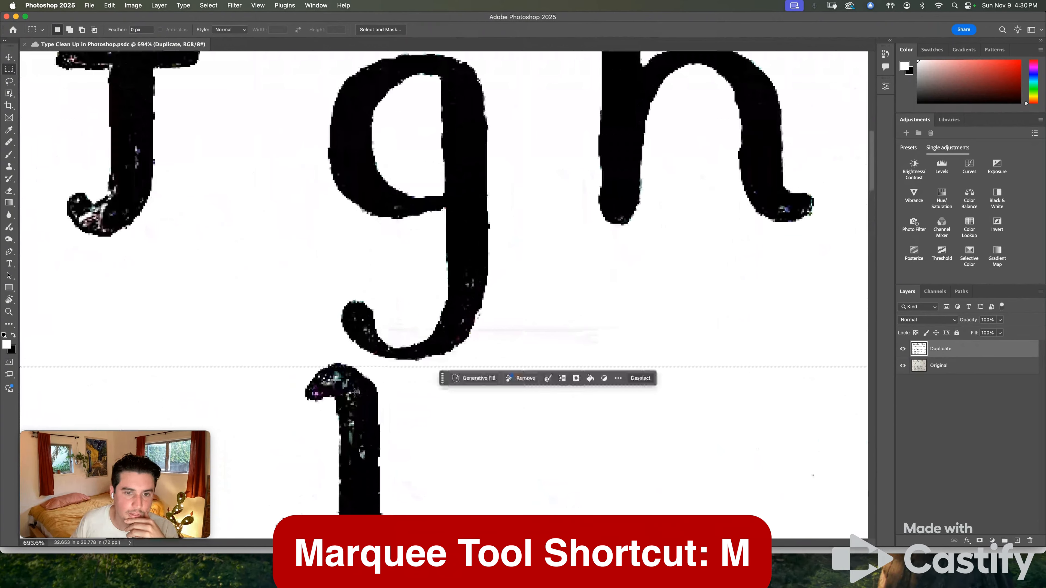
pyautogui.scroll(-5, 352, 393)
pyautogui.scroll(2, 388, 243)
pyautogui.scroll(2, 388, 244)
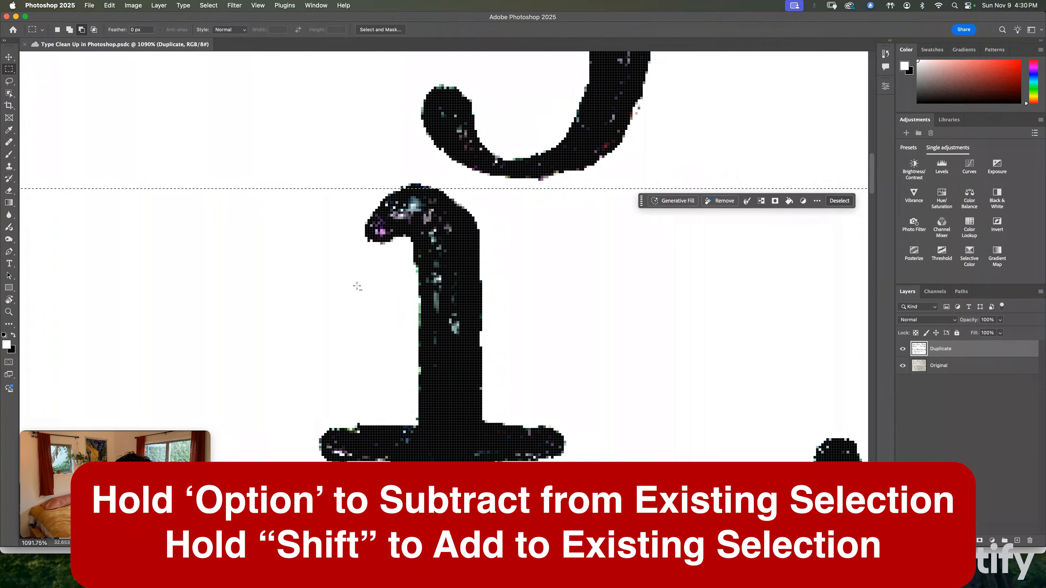
pyautogui.moveTo(345, 284); pyautogui.dragTo(462, 180)
pyautogui.scroll(-10, 444, 223)
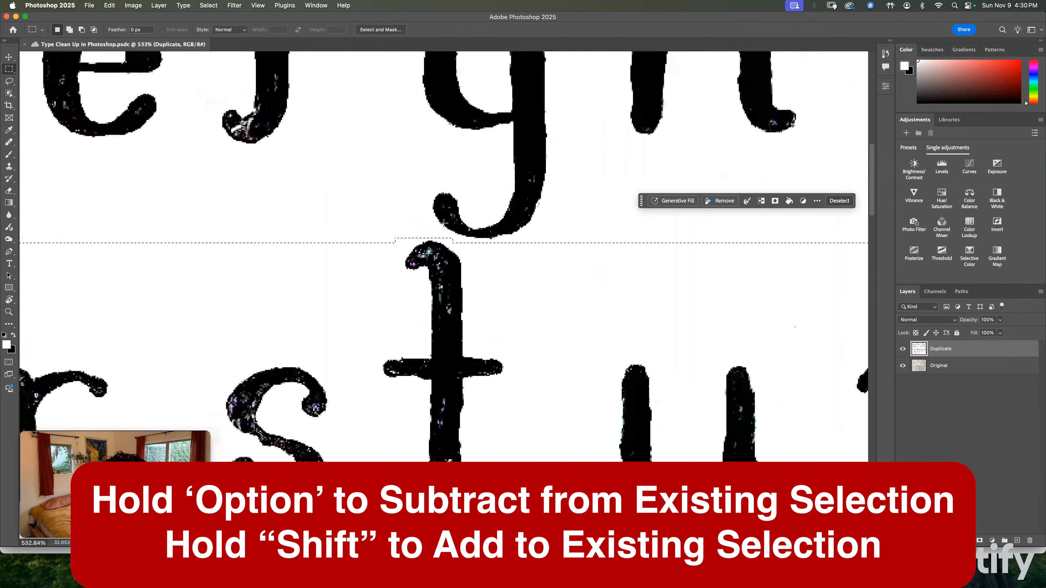
pyautogui.scroll(-4, 444, 223)
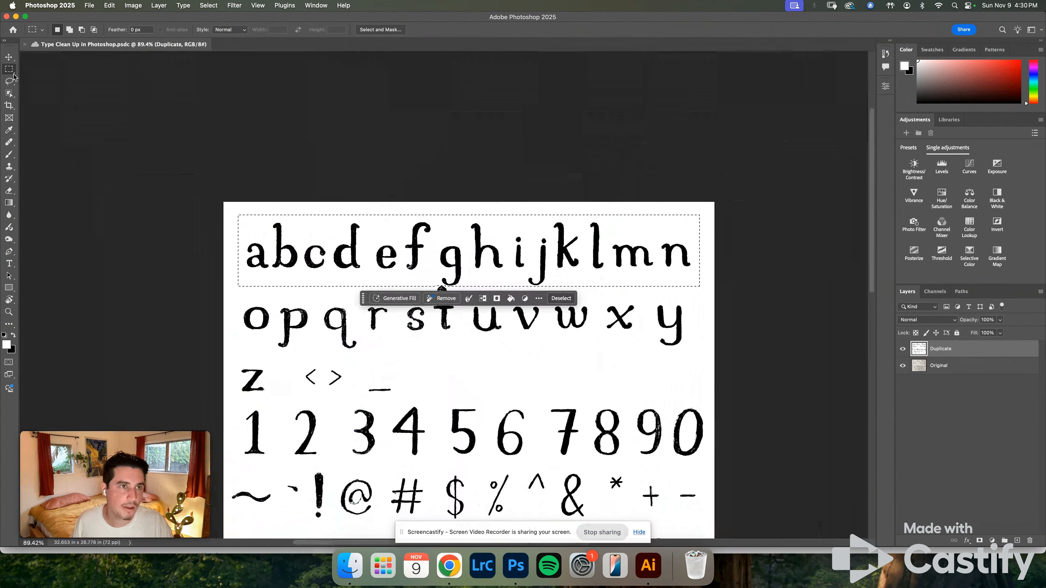
# Copy the selected letter row and paste it into the Alphabet layer of the Font Design Project document in Illustrator.
pyautogui.click(10, 57)
pyautogui.press('super+c')
pyautogui.hotkey('ctrl', 'Up')
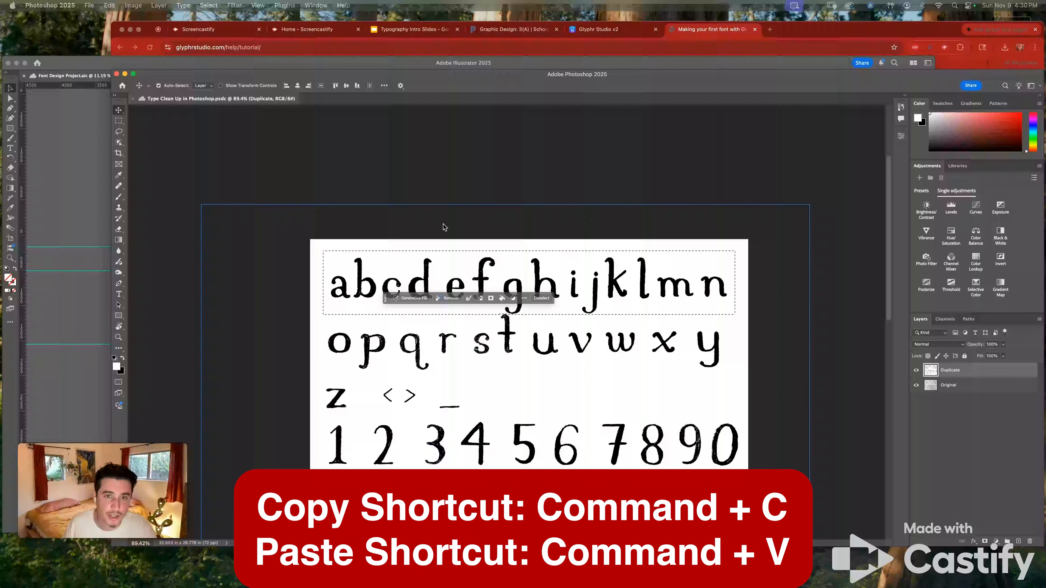
pyautogui.hscroll(5, 537, 311)
pyautogui.press('super+v')
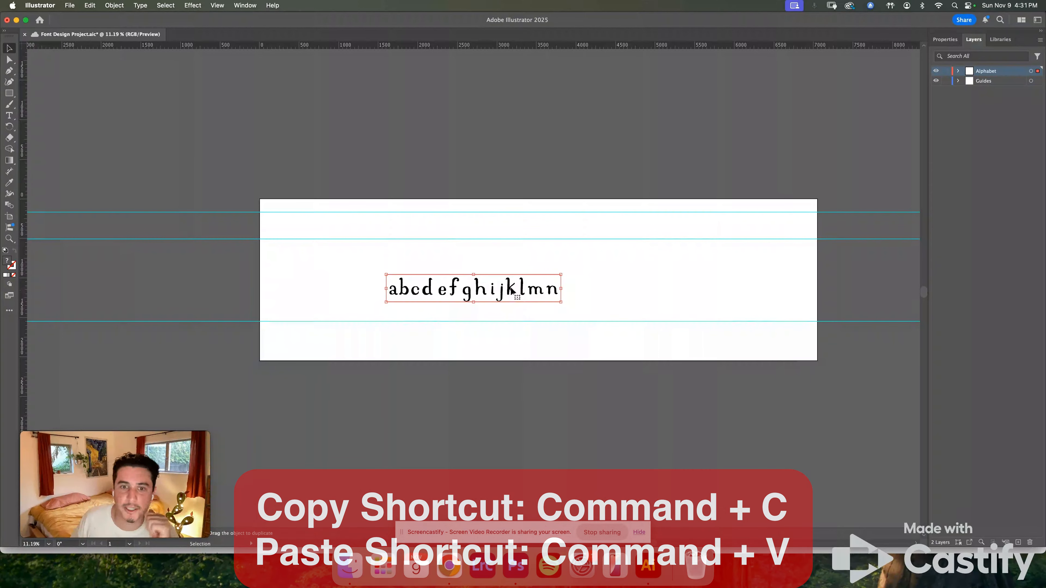
# Scale the pasted letter row up proportionally until its image is about as tall as the artboard, then deselect it.
pyautogui.moveTo(560, 275); pyautogui.dragTo(785, 256)
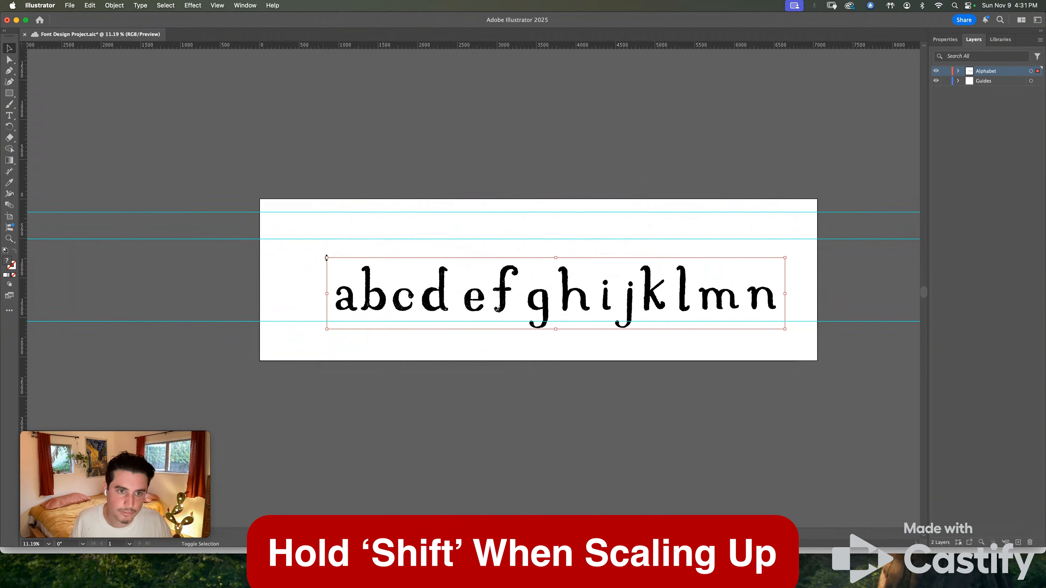
pyautogui.moveTo(326, 257); pyautogui.dragTo(116, 189)
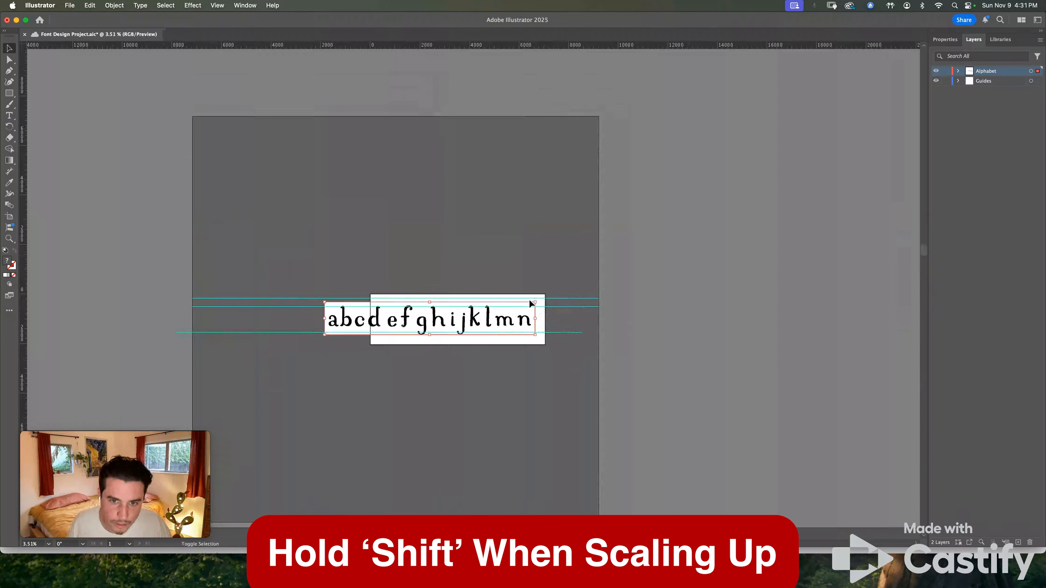
pyautogui.moveTo(542, 297); pyautogui.dragTo(588, 294)
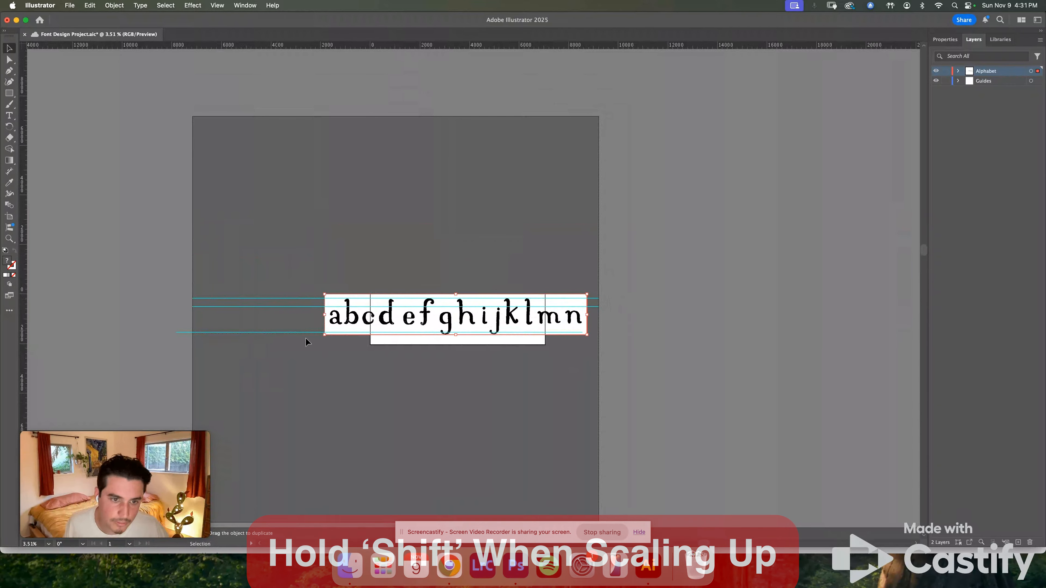
pyautogui.moveTo(326, 337); pyautogui.dragTo(252, 356)
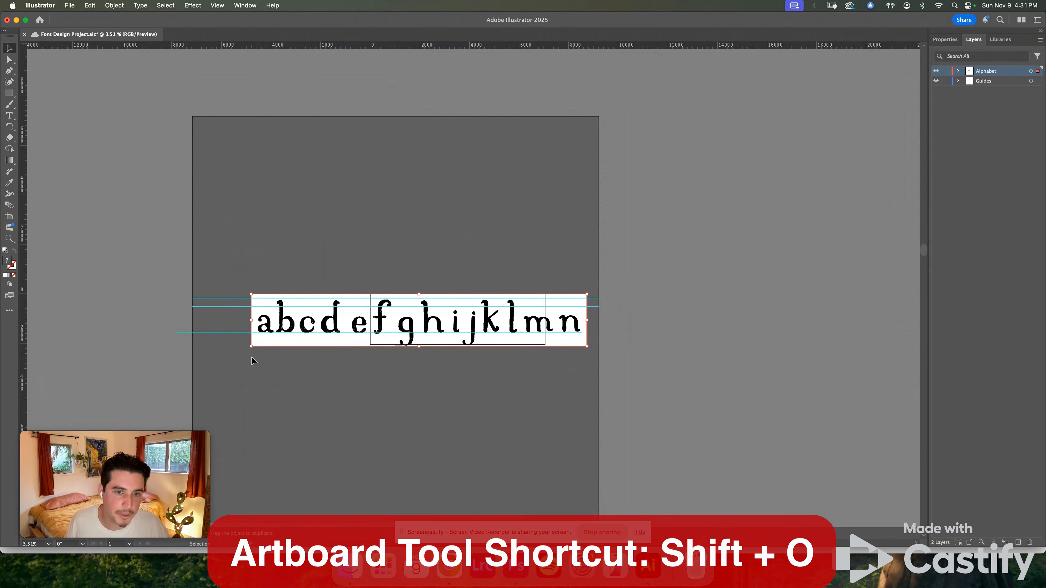
pyautogui.click(404, 383)
# Widen the artboard on both sides to match the width of the letter row image.
pyautogui.hotkey('shift', 'o')
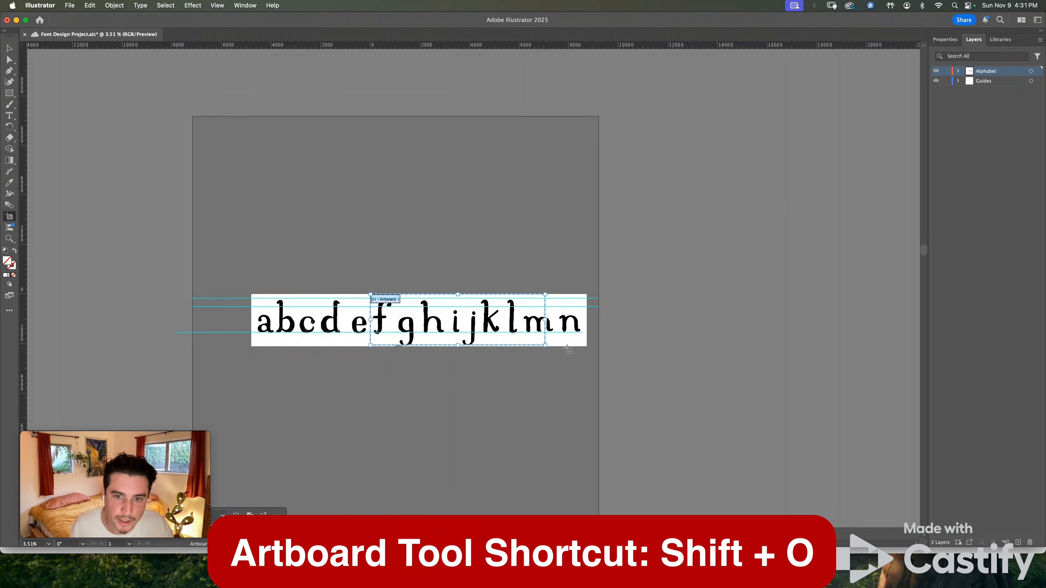
pyautogui.moveTo(545, 319); pyautogui.dragTo(587, 319)
pyautogui.moveTo(371, 320); pyautogui.dragTo(253, 315)
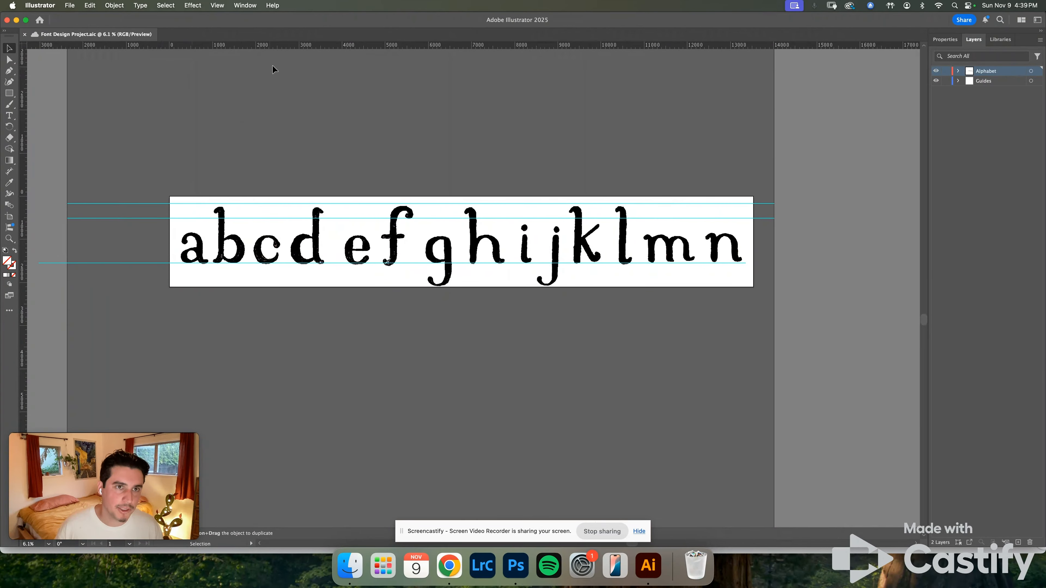
# Trace the letter row image with Image Trace using the Black and White Logo preset.
pyautogui.click(245, 5)
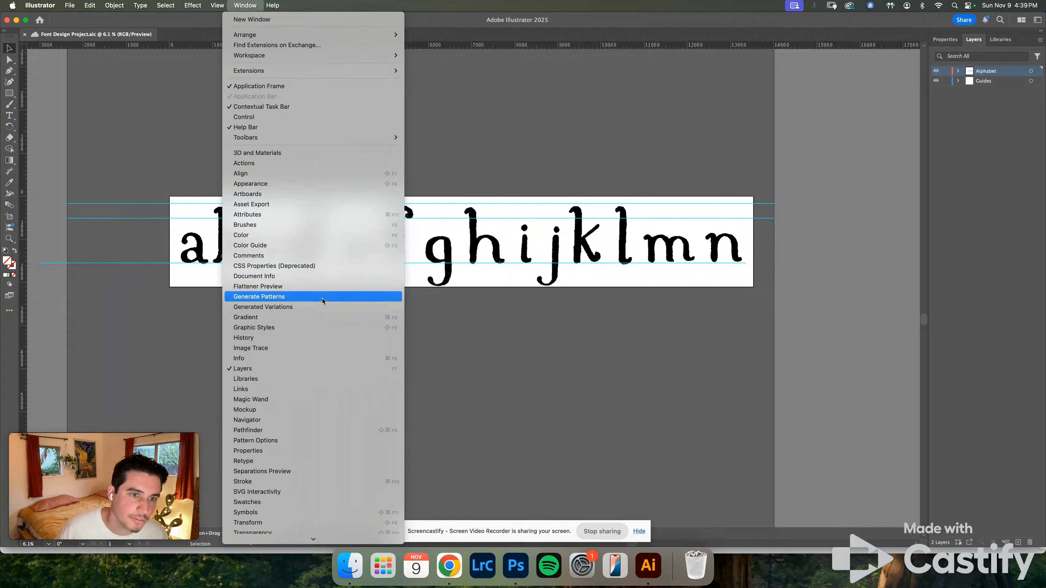
pyautogui.click(322, 347)
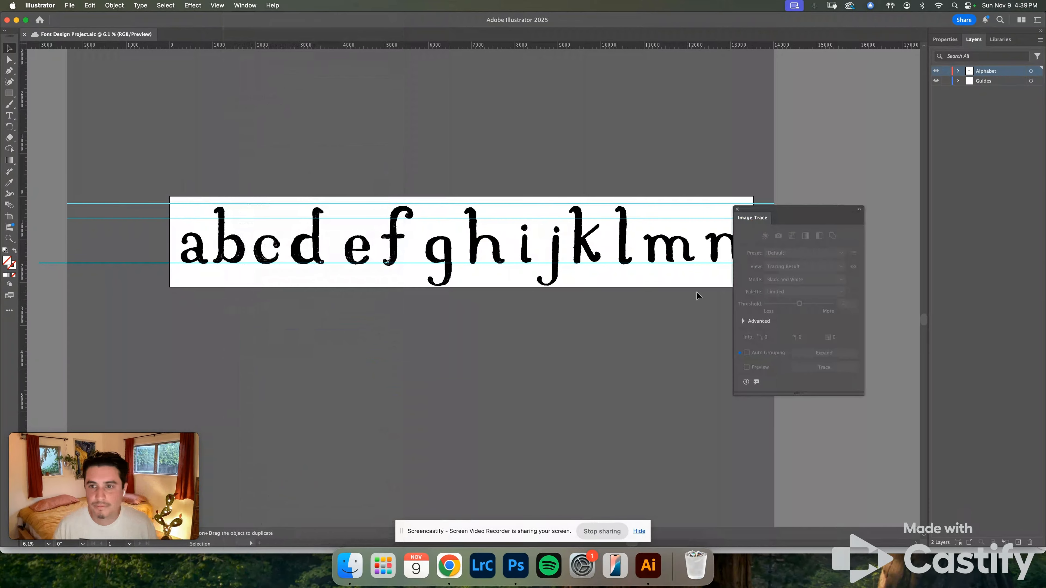
pyautogui.click(710, 238)
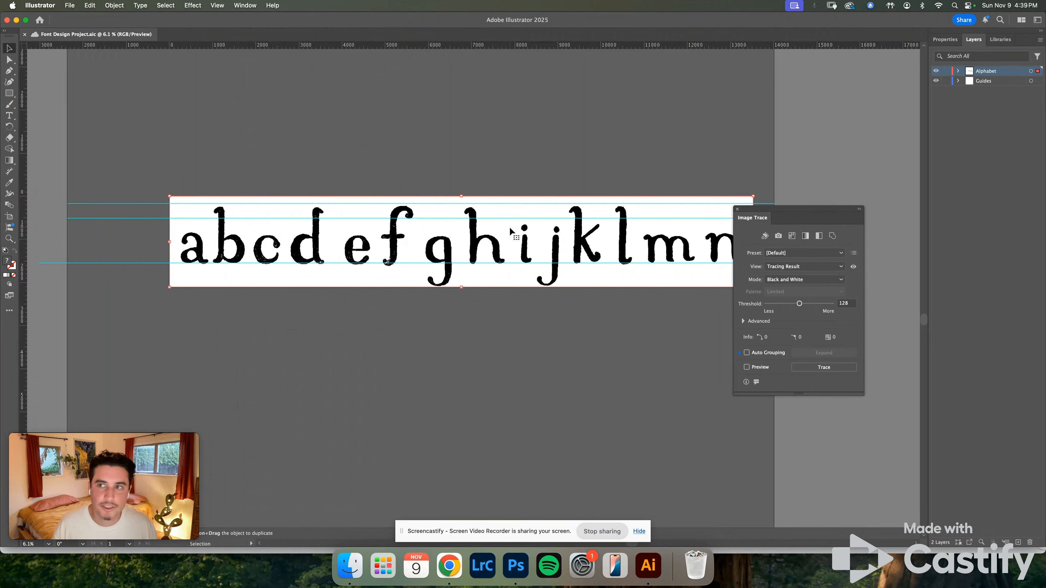
pyautogui.click(818, 253)
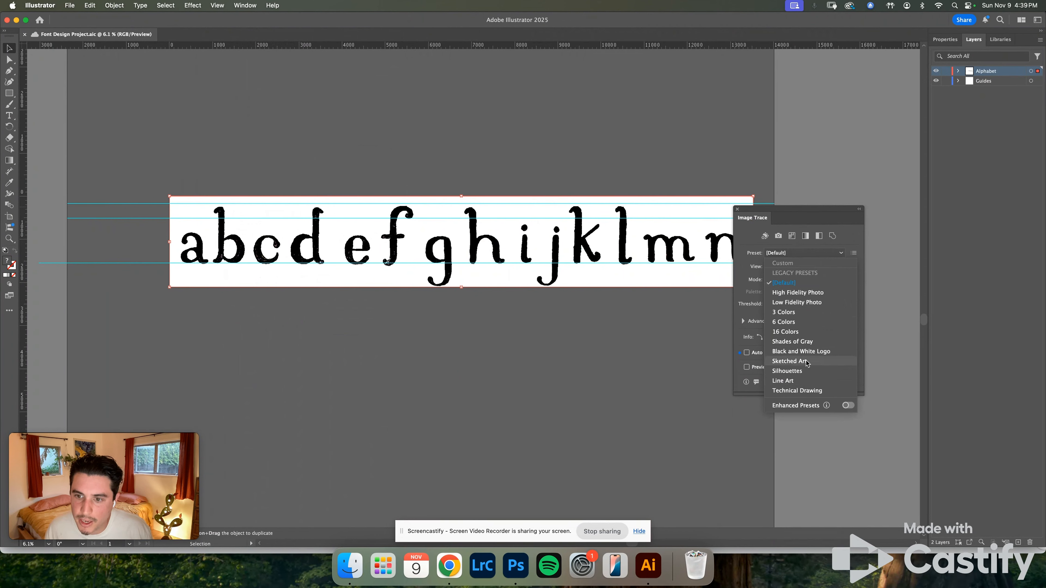
pyautogui.click(813, 352)
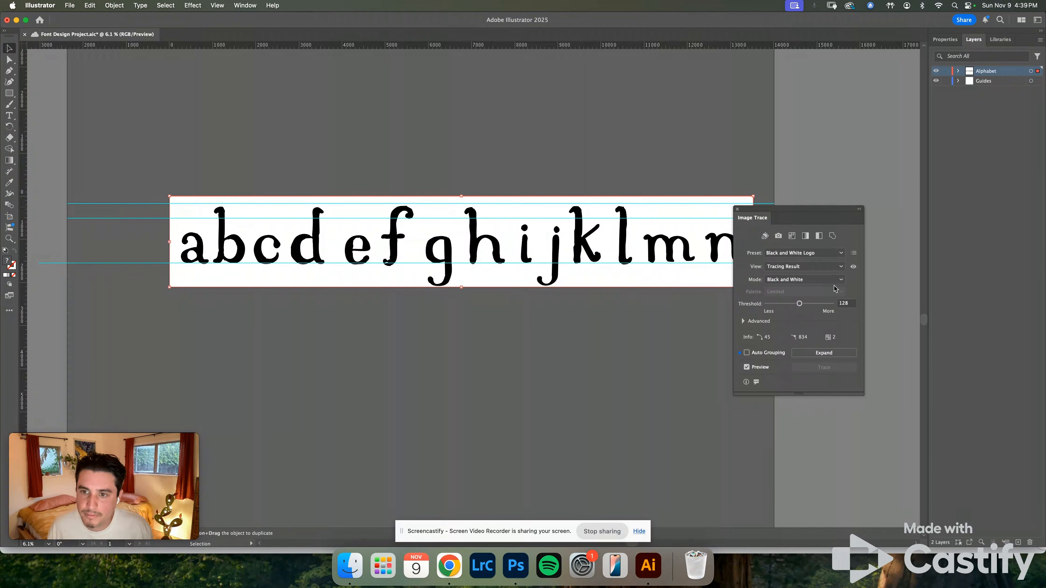
# Turn on Ignore Color in the advanced trace options and sample the image's white background as the ignored color.
pyautogui.click(812, 269)
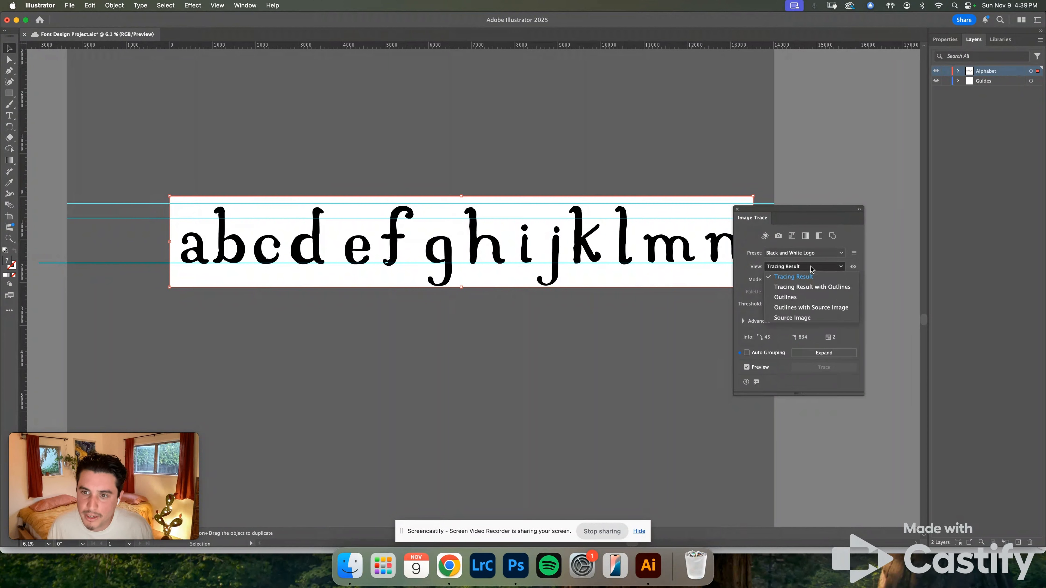
pyautogui.click(812, 269)
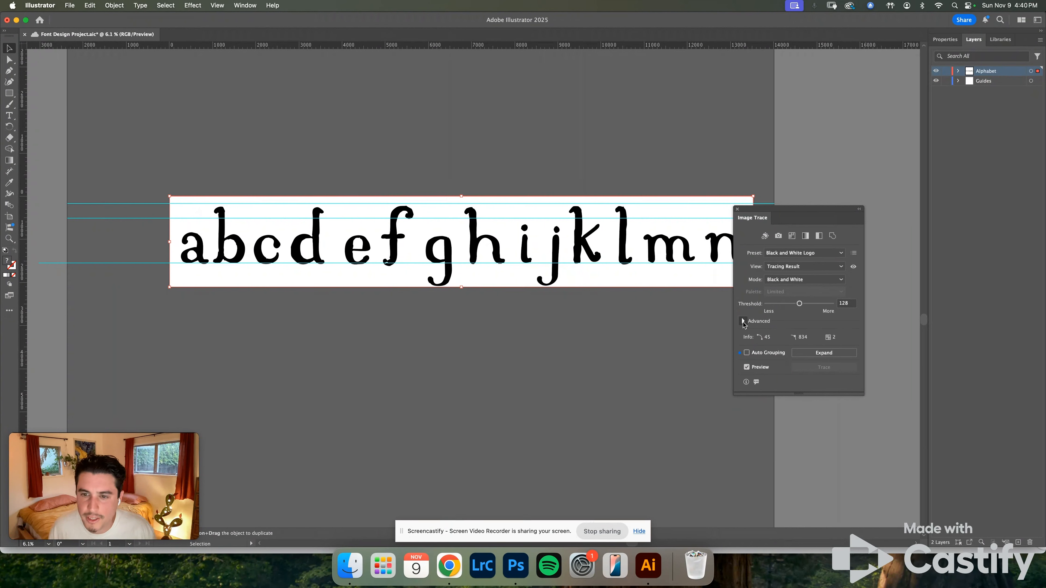
pyautogui.click(743, 322)
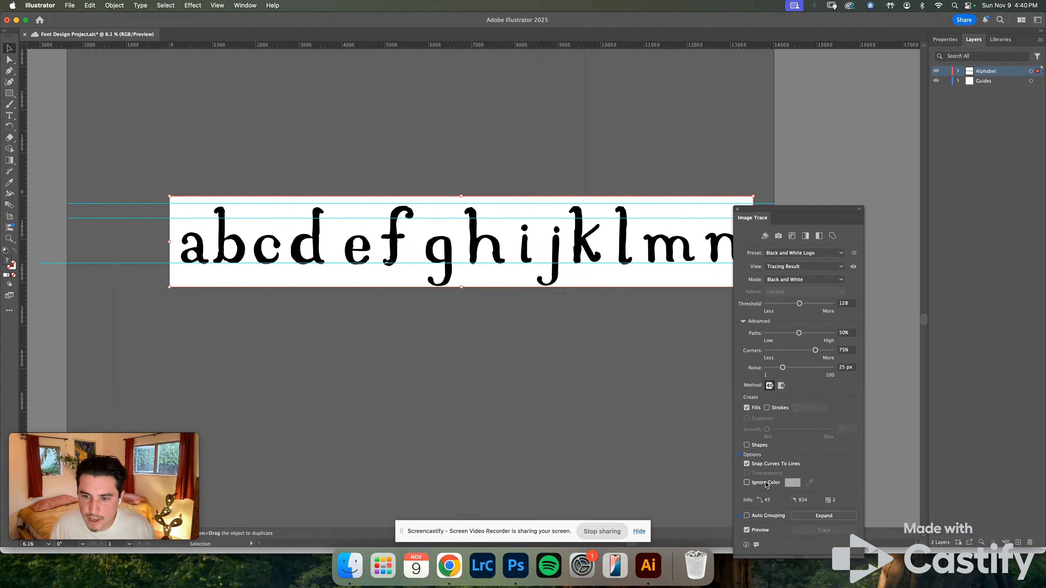
pyautogui.click(746, 483)
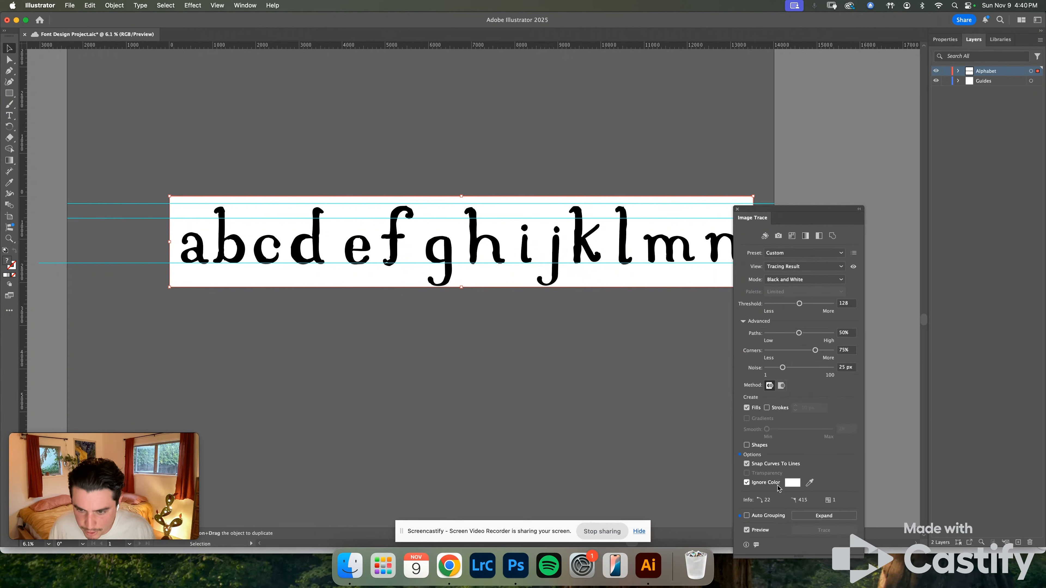
pyautogui.click(811, 481)
pyautogui.click(610, 237)
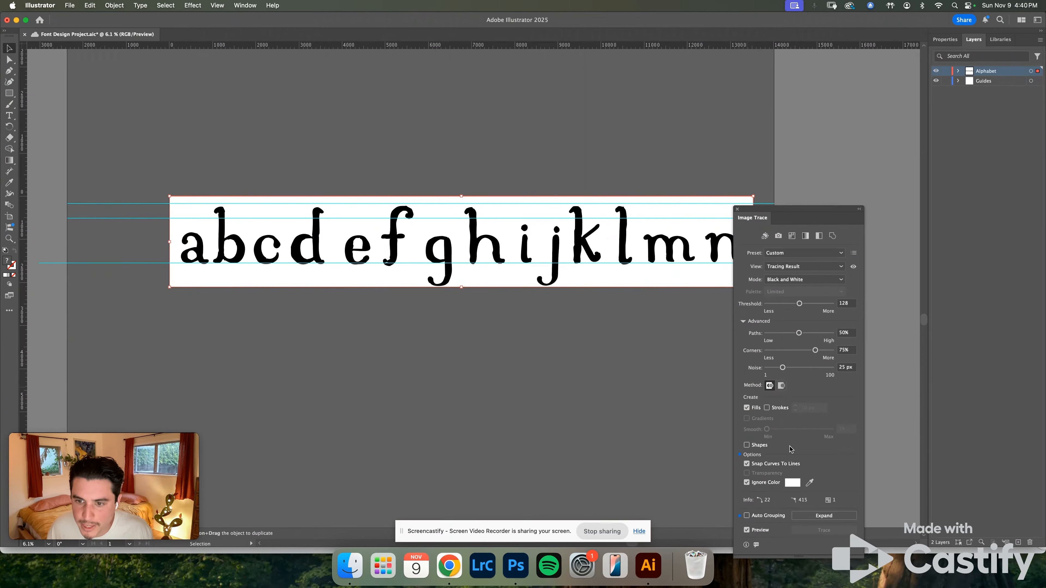
# Smooth the traced letters by setting Threshold to 161, Paths to 14% and Corners to 17%.
pyautogui.scroll(8, 588, 228)
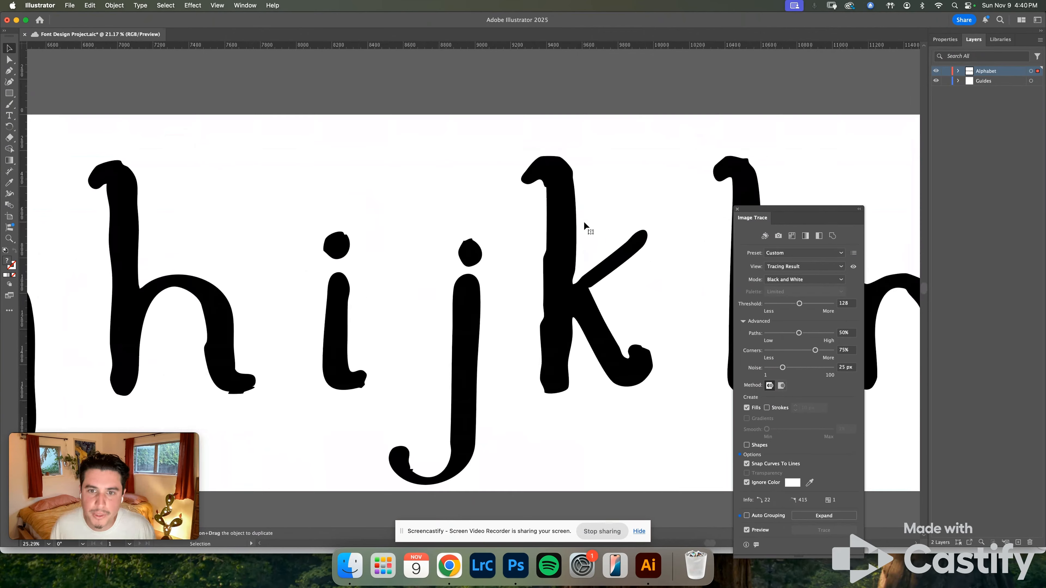
pyautogui.moveTo(799, 304)
pyautogui.mouseDown()
pyautogui.moveTo(774, 305)
pyautogui.moveTo(800, 305)
pyautogui.mouseUp()
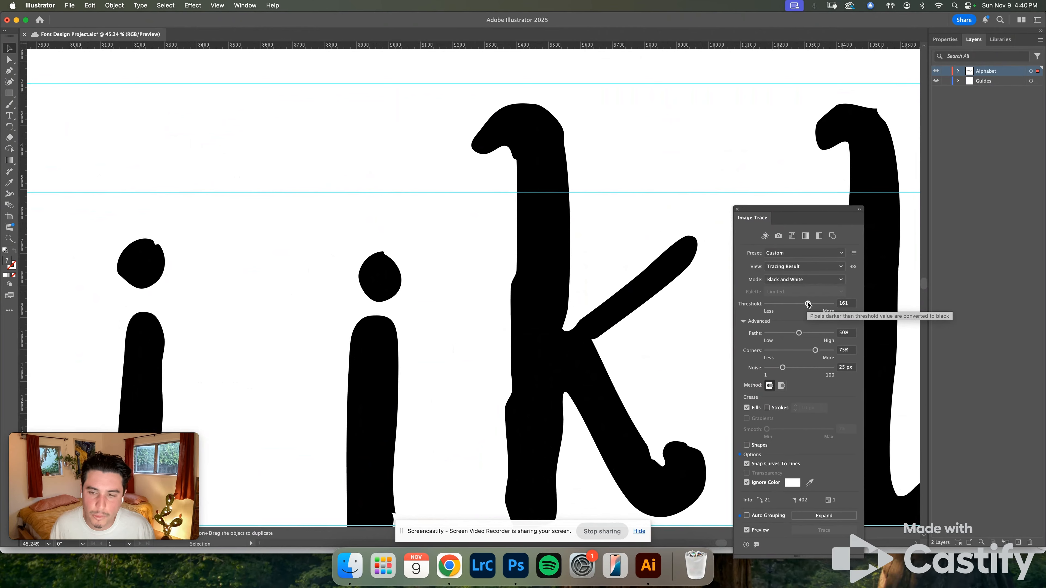
pyautogui.moveTo(799, 333); pyautogui.dragTo(791, 333)
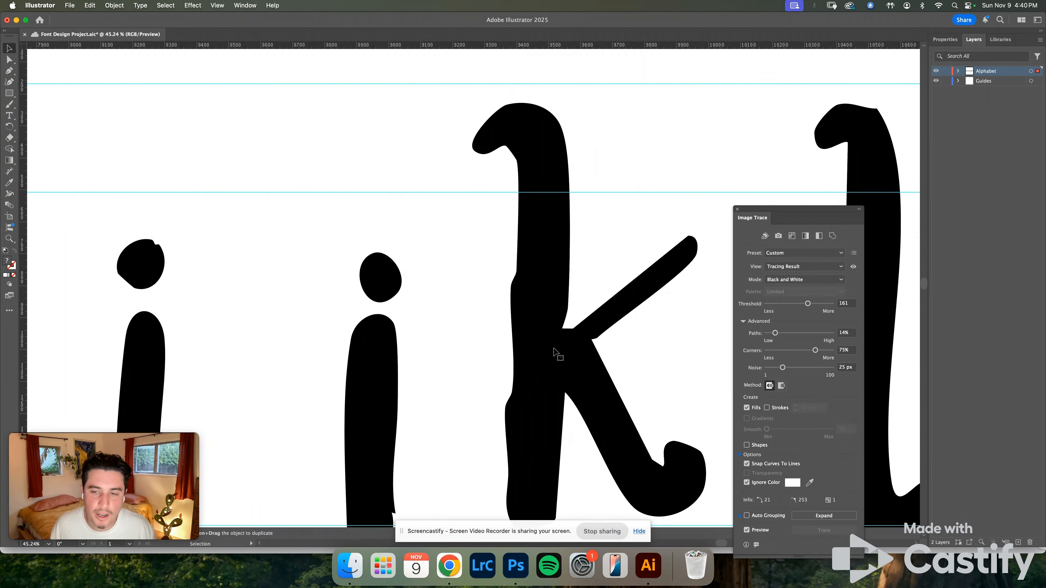
pyautogui.scroll(-2, 705, 342)
pyautogui.moveTo(788, 351); pyautogui.dragTo(778, 351)
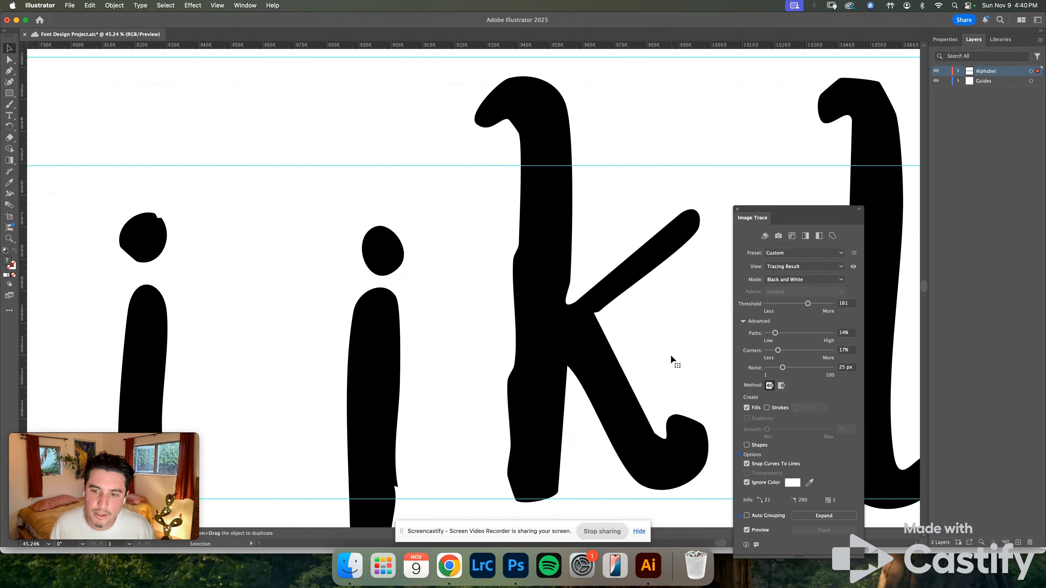
# Smooth the trace further with Threshold 206, Paths 6%, Corners 33% and Noise 77 px.
pyautogui.scroll(-5, 670, 354)
pyautogui.hscroll(-3, 460, 376)
pyautogui.click(460, 375)
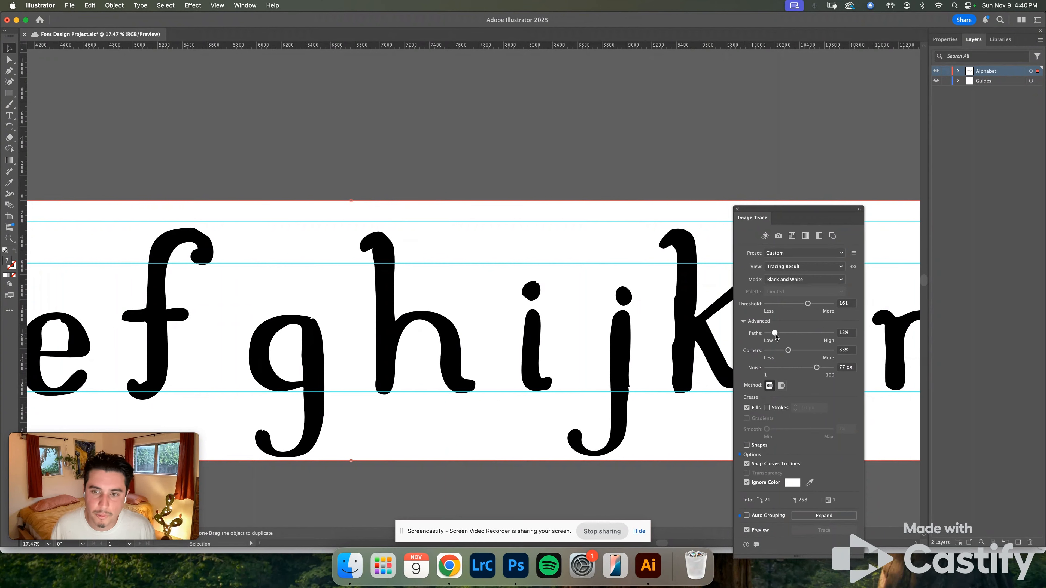
pyautogui.moveTo(775, 333)
pyautogui.mouseDown()
pyautogui.moveTo(782, 305)
pyautogui.moveTo(819, 304)
pyautogui.mouseUp()
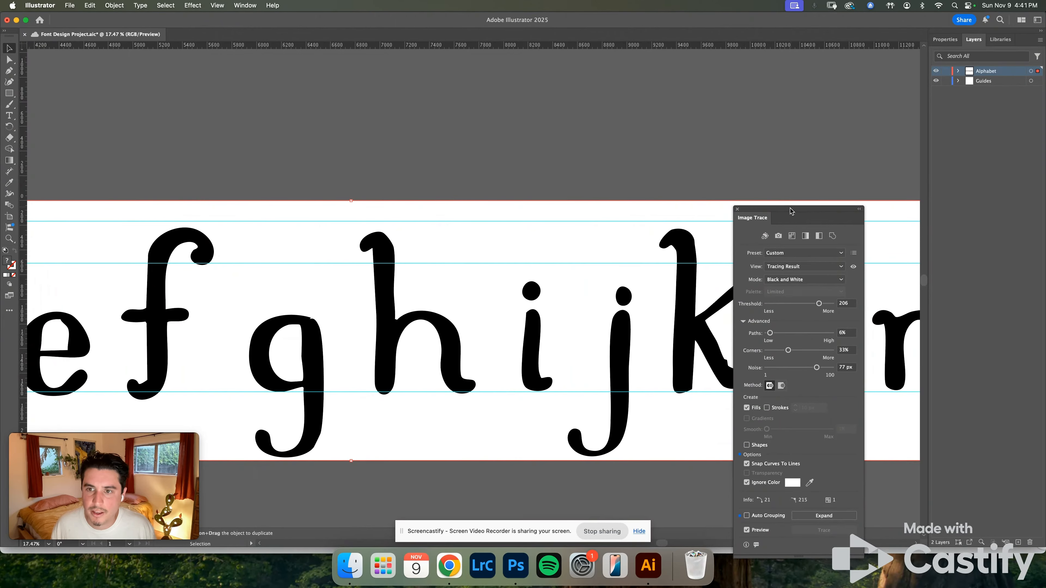
# Save the current trace settings as a new Image Trace preset named Font Vector Project Template.
pyautogui.moveTo(790, 209); pyautogui.dragTo(725, 121)
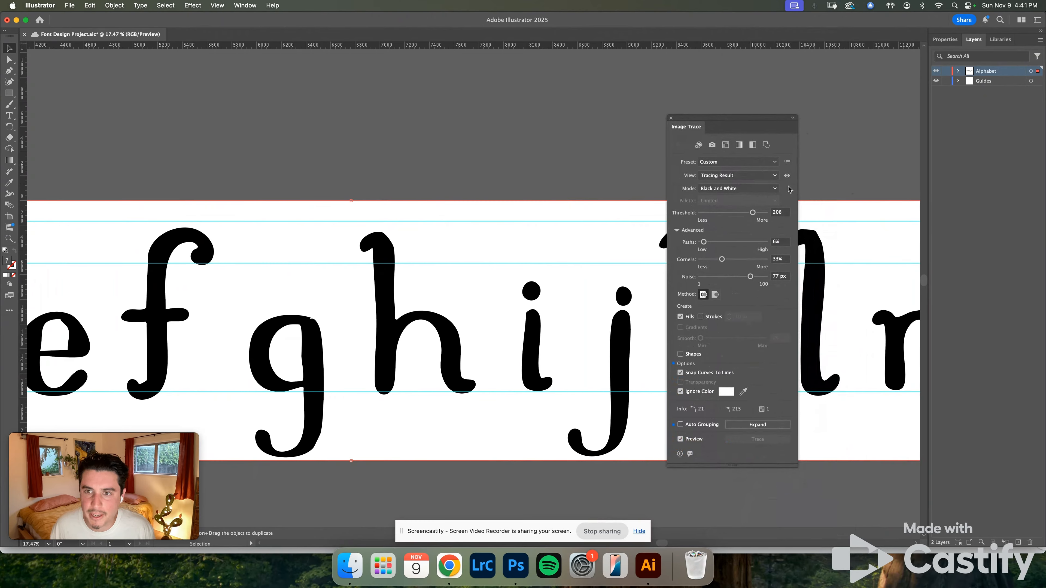
pyautogui.click(788, 162)
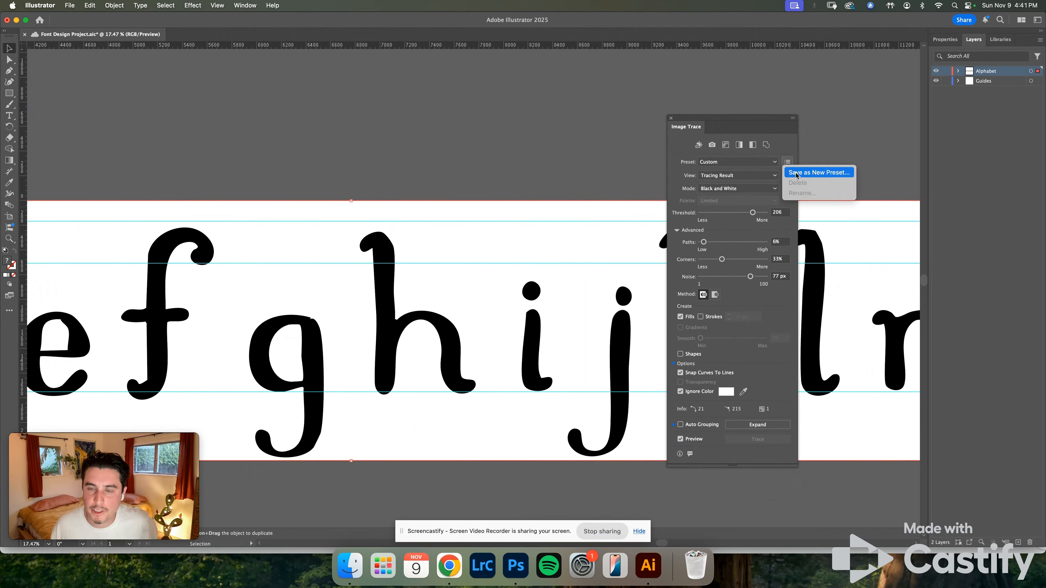
pyautogui.click(792, 172)
pyautogui.write('Font Vector Project')
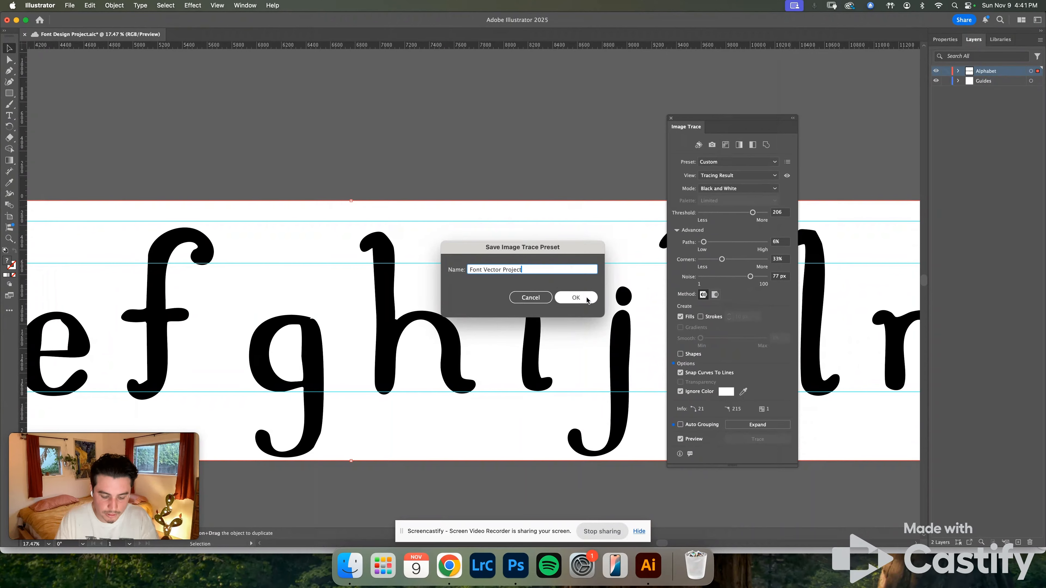
pyautogui.click(576, 297)
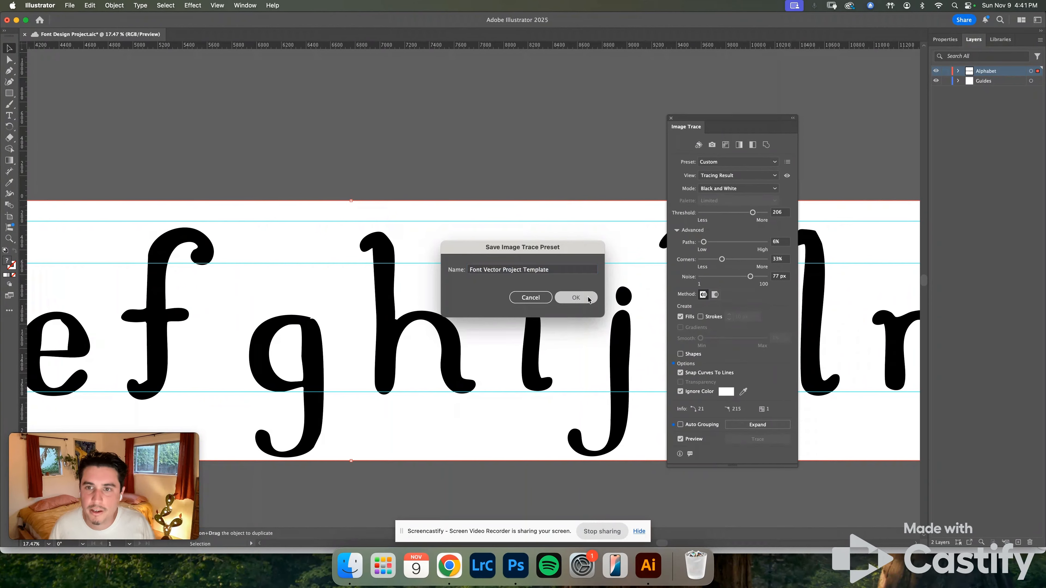
# Expand the traced letter row into editable vector paths and dock the Image Trace panel beside Layers.
pyautogui.click(758, 425)
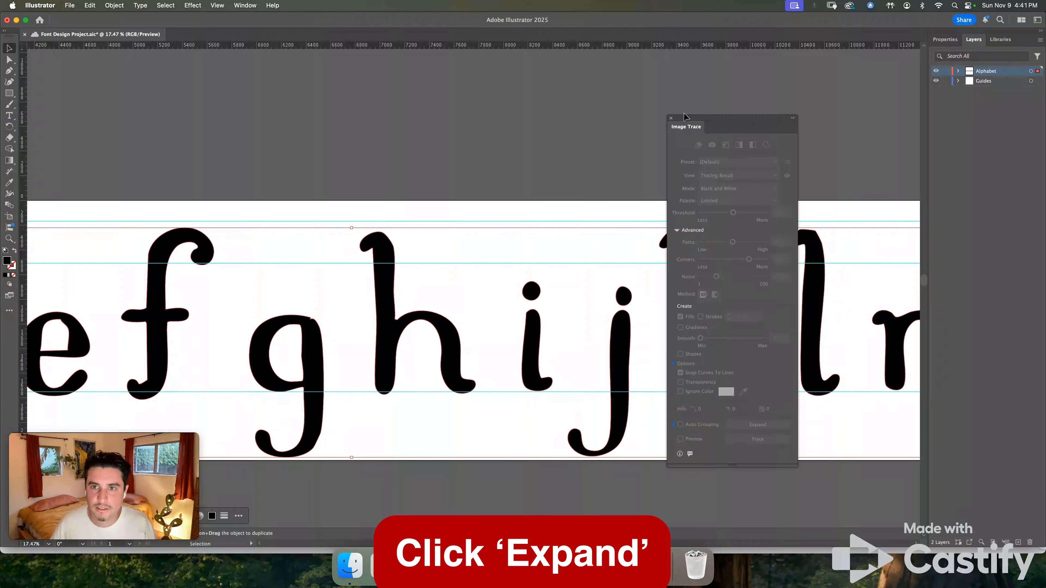
pyautogui.moveTo(684, 116)
pyautogui.mouseDown()
pyautogui.moveTo(847, 117)
pyautogui.moveTo(927, 72)
pyautogui.mouseUp()
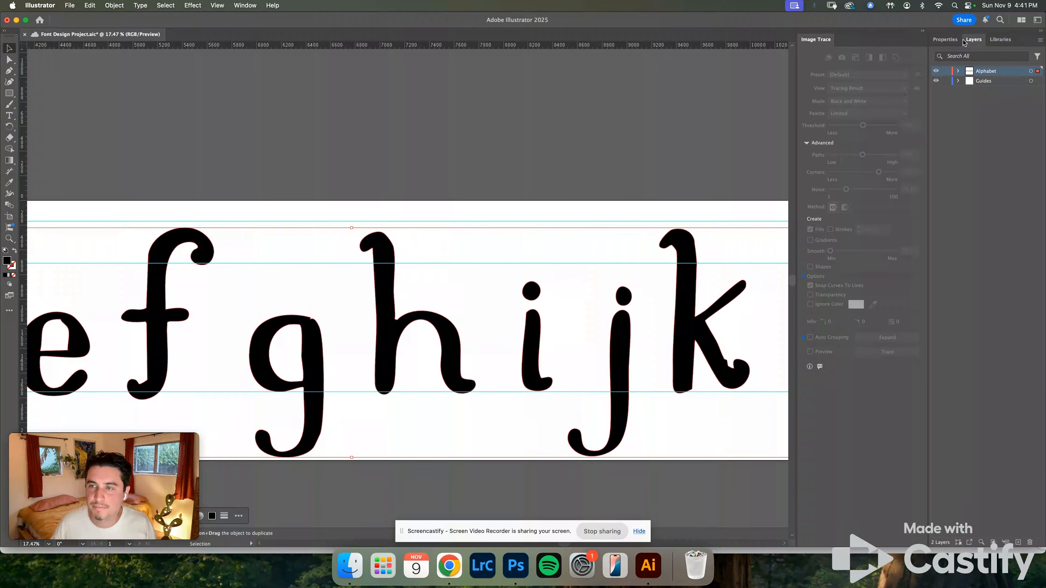
# Ungroup the expanded letter row twice so each letter is separate, and clear the selection.
pyautogui.scroll(-6, 602, 159)
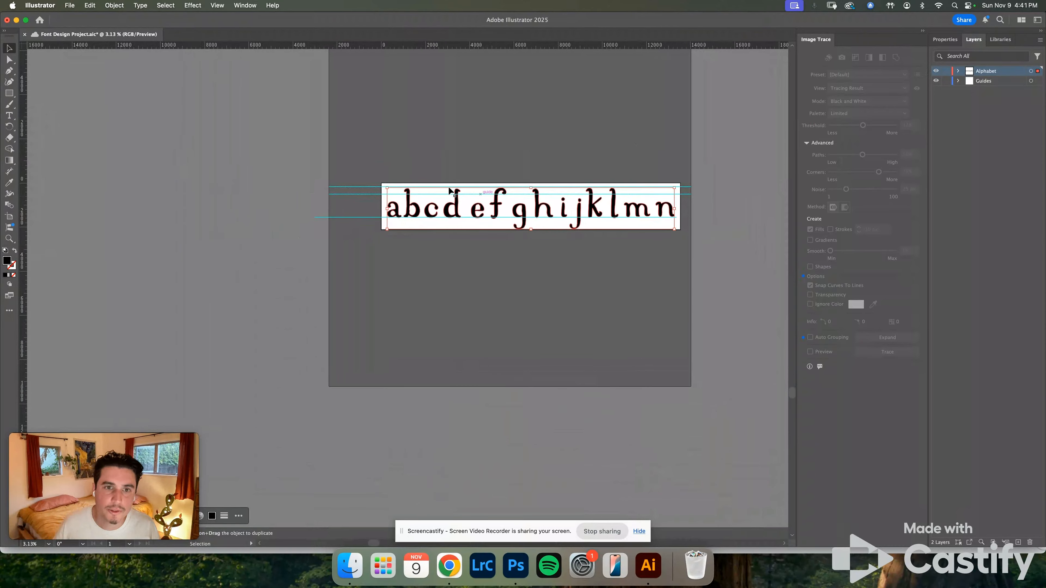
pyautogui.click(114, 5)
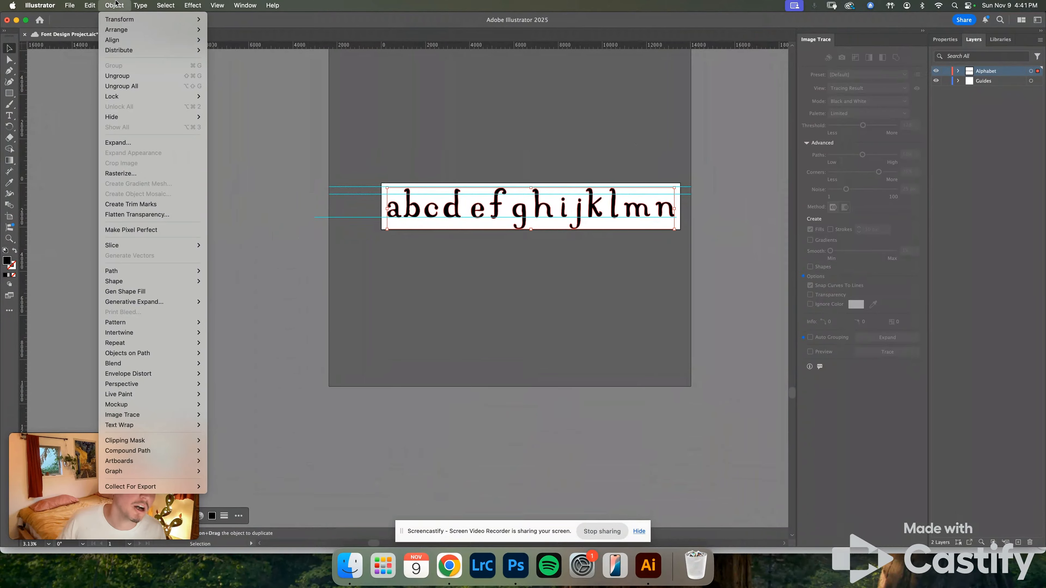
pyautogui.click(135, 79)
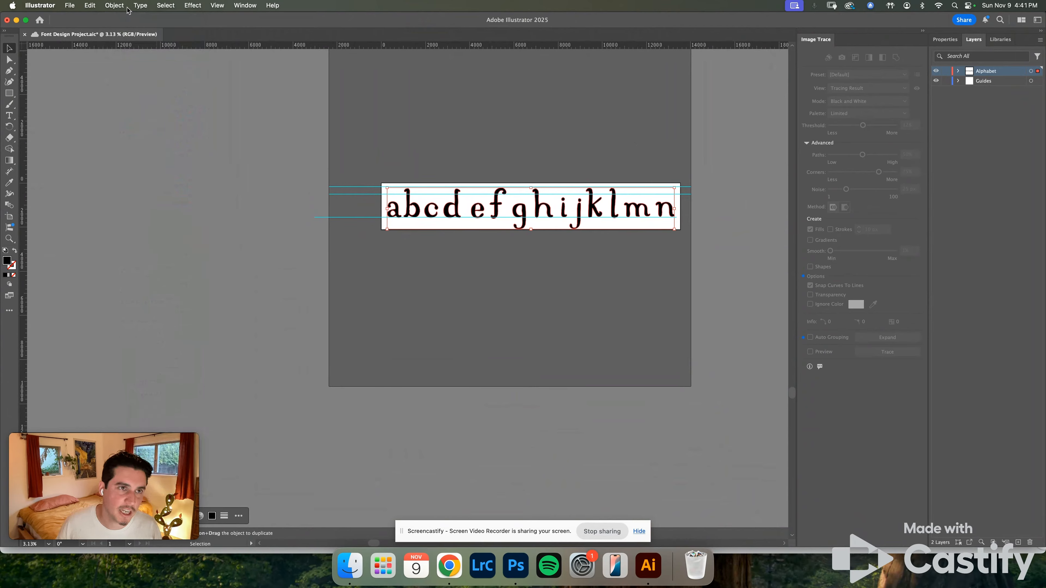
pyautogui.click(115, 6)
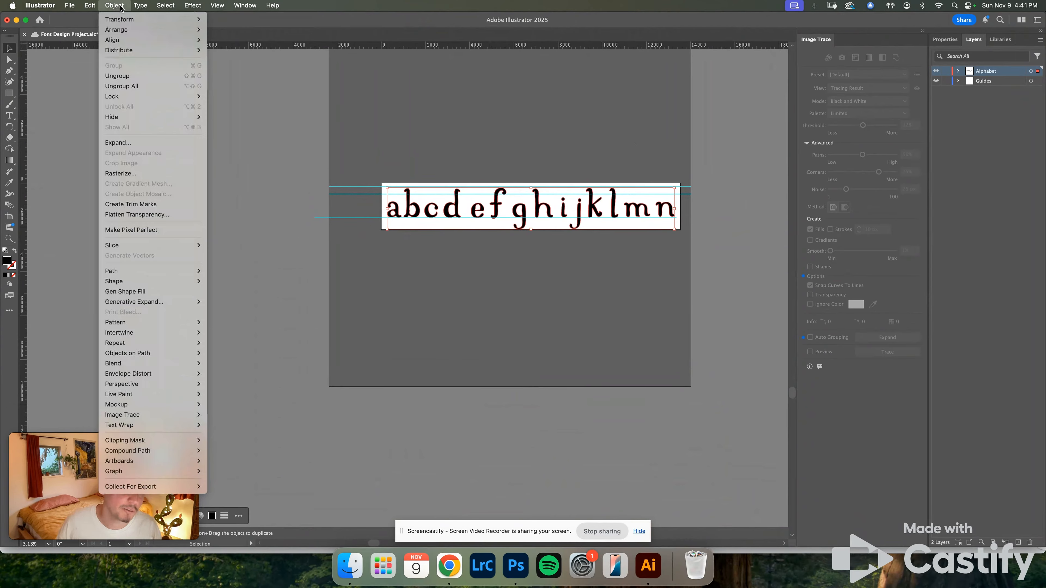
pyautogui.click(131, 77)
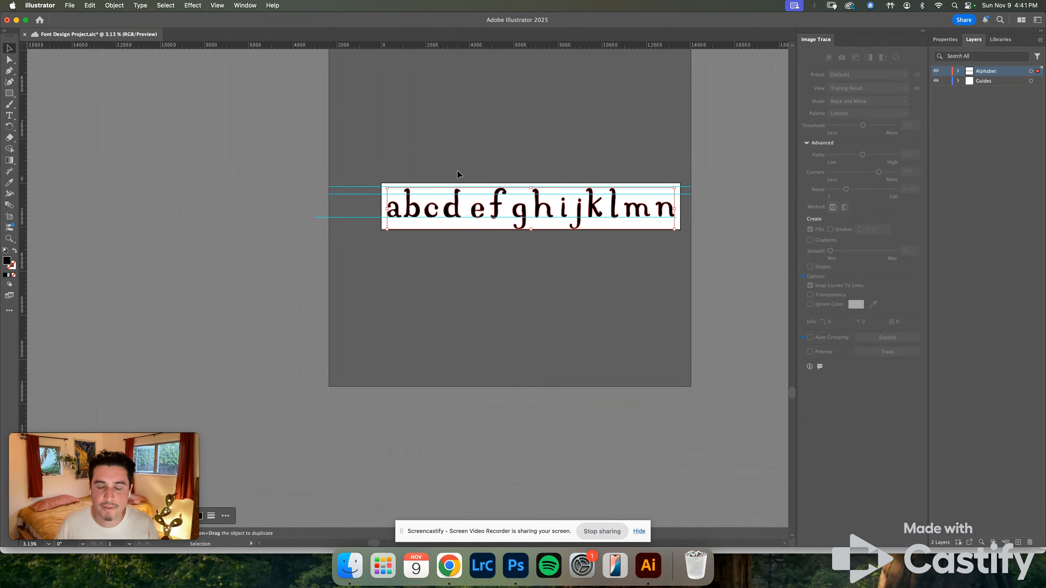
pyautogui.click(396, 164)
# Open and dock the Pathfinder panel, and unite the shapes of the letter a.
pyautogui.scroll(8, 384, 212)
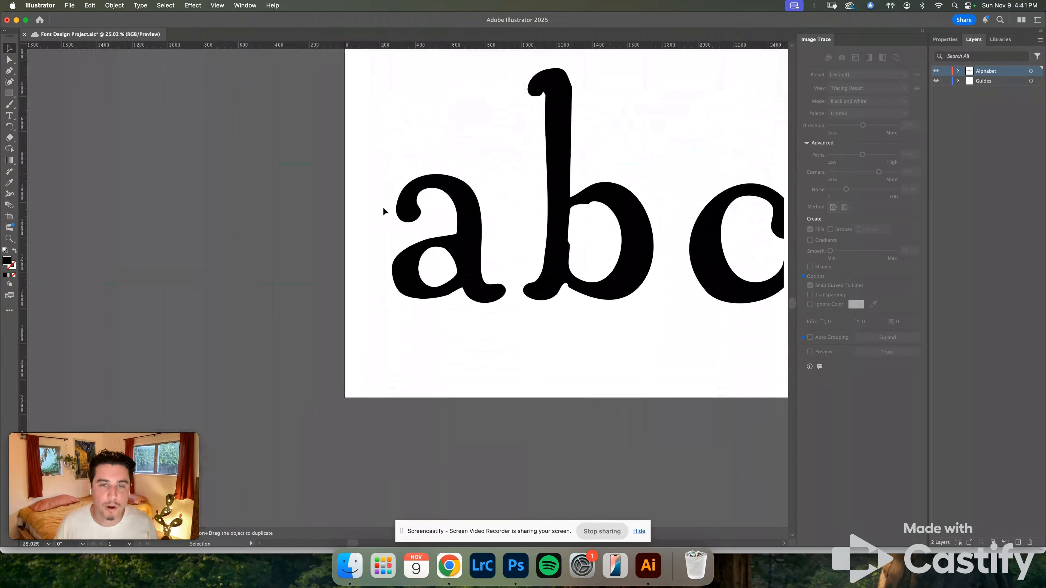
pyautogui.hscroll(2, 384, 212)
pyautogui.scroll(2, 384, 212)
pyautogui.click(426, 247)
pyautogui.hscroll(1, 424, 241)
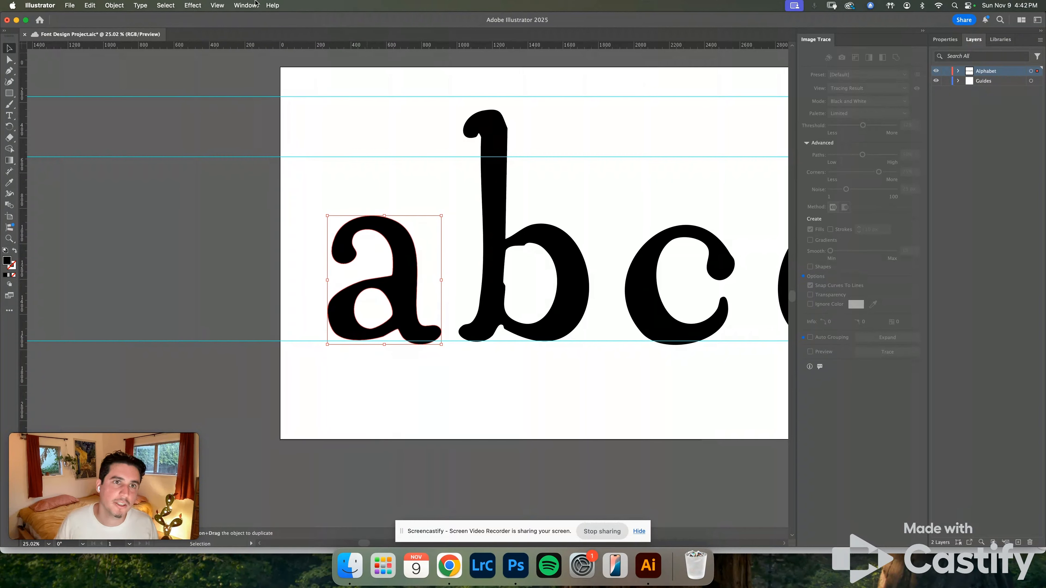
pyautogui.click(255, 3)
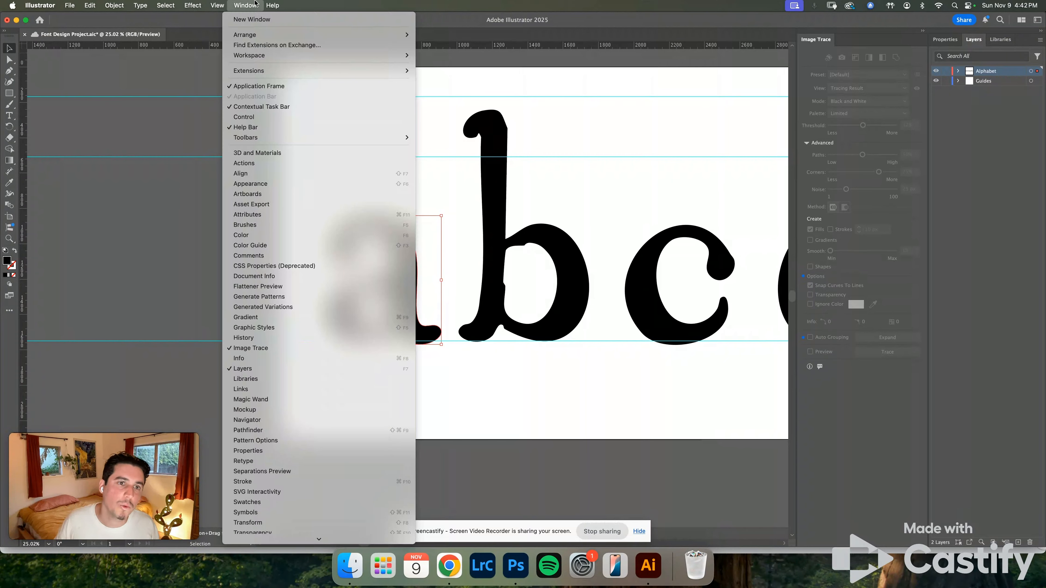
pyautogui.click(297, 429)
pyautogui.moveTo(88, 318)
pyautogui.mouseDown()
pyautogui.moveTo(527, 250)
pyautogui.moveTo(839, 101)
pyautogui.moveTo(830, 62)
pyautogui.moveTo(925, 63)
pyautogui.mouseUp()
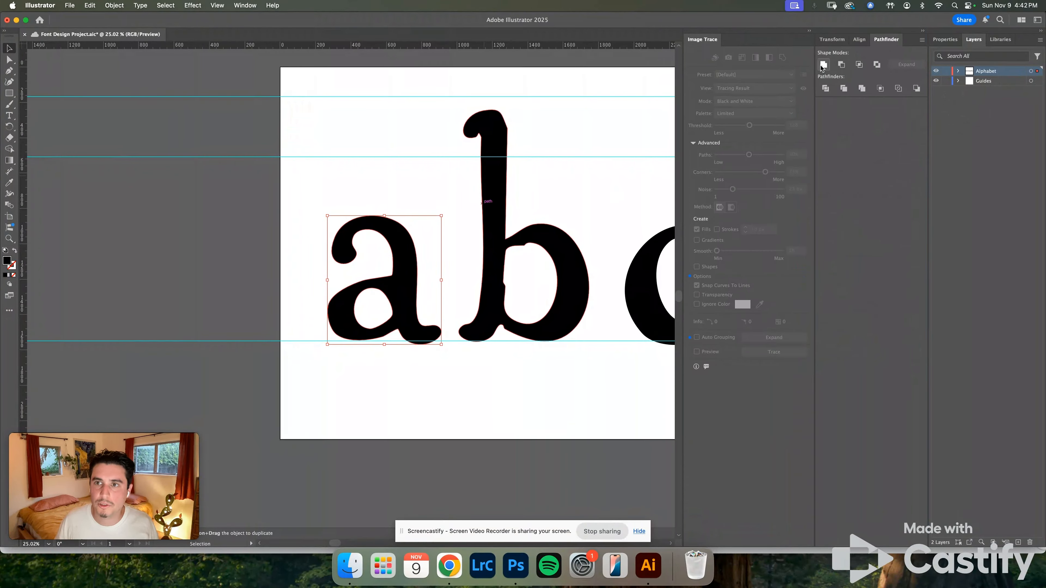
pyautogui.moveTo(317, 185); pyautogui.dragTo(435, 346)
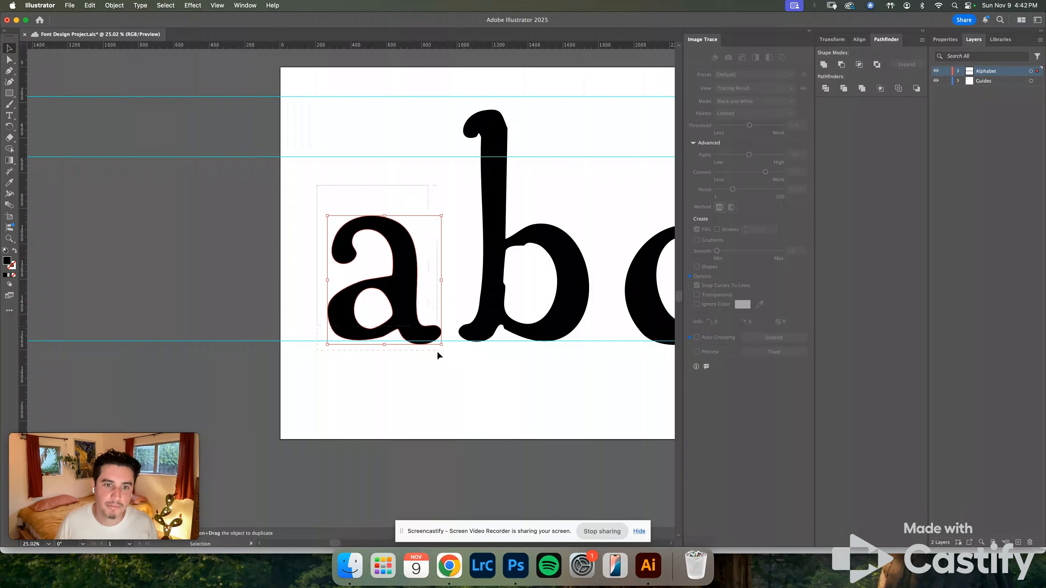
pyautogui.click(824, 66)
# Try several swatch colors as the fill of the letter a, ending with white.
pyautogui.click(947, 39)
pyautogui.click(937, 142)
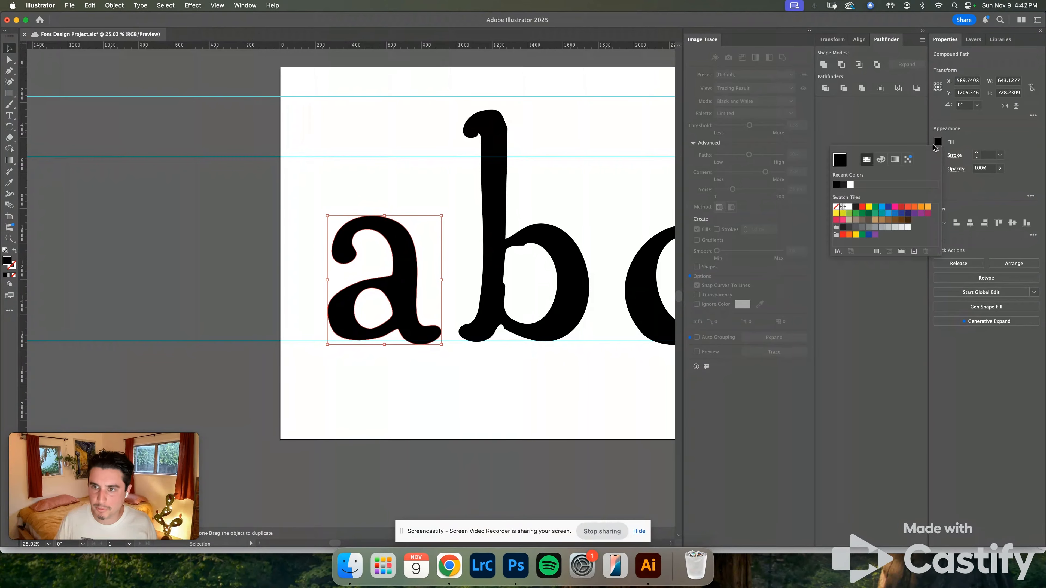
pyautogui.click(867, 208)
pyautogui.click(886, 212)
pyautogui.click(886, 229)
pyautogui.click(862, 227)
pyautogui.click(861, 213)
pyautogui.click(886, 213)
pyautogui.click(908, 213)
pyautogui.click(908, 207)
pyautogui.click(849, 207)
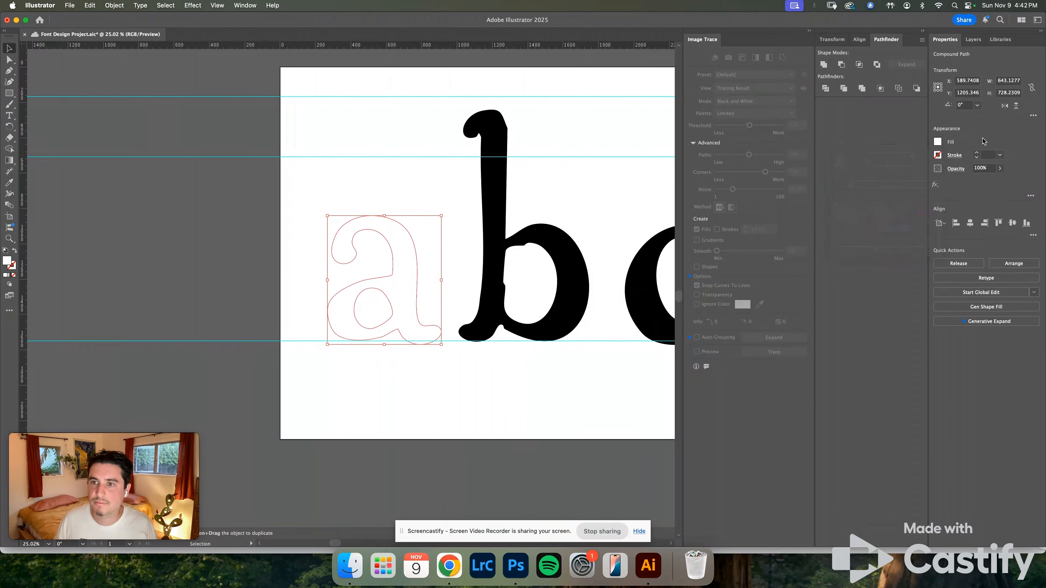
# Fill the letter a with the black swatch and open the fill swatches for the letter b.
pyautogui.click(501, 199)
pyautogui.hscroll(3, 502, 201)
pyautogui.click(304, 258)
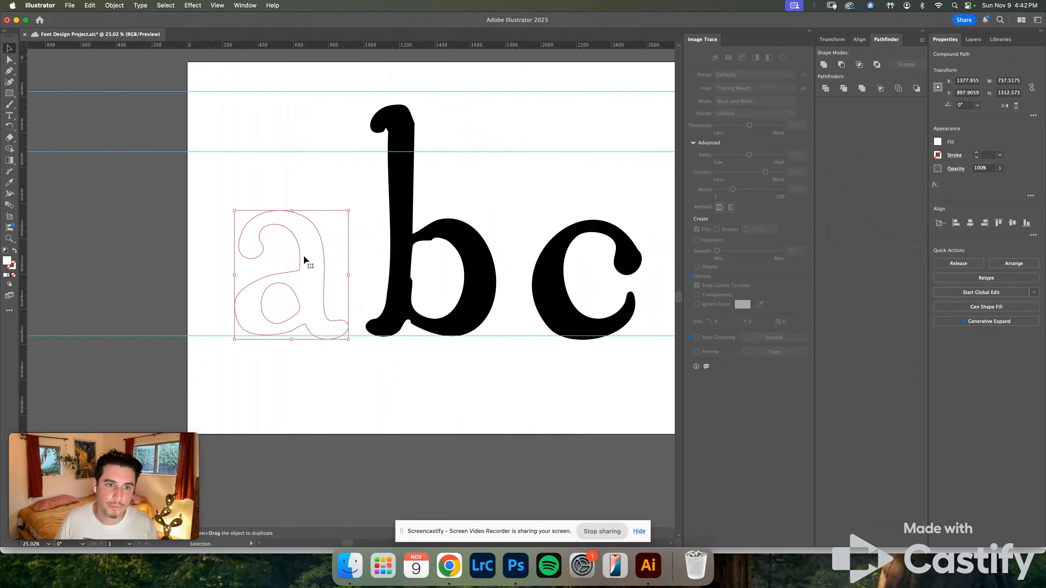
pyautogui.click(938, 143)
pyautogui.click(856, 208)
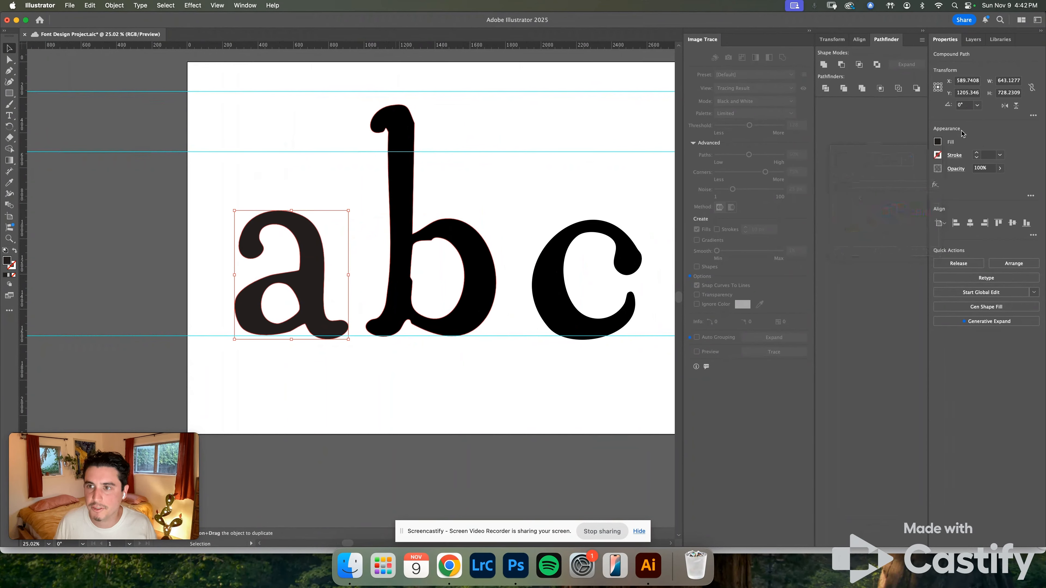
pyautogui.click(409, 182)
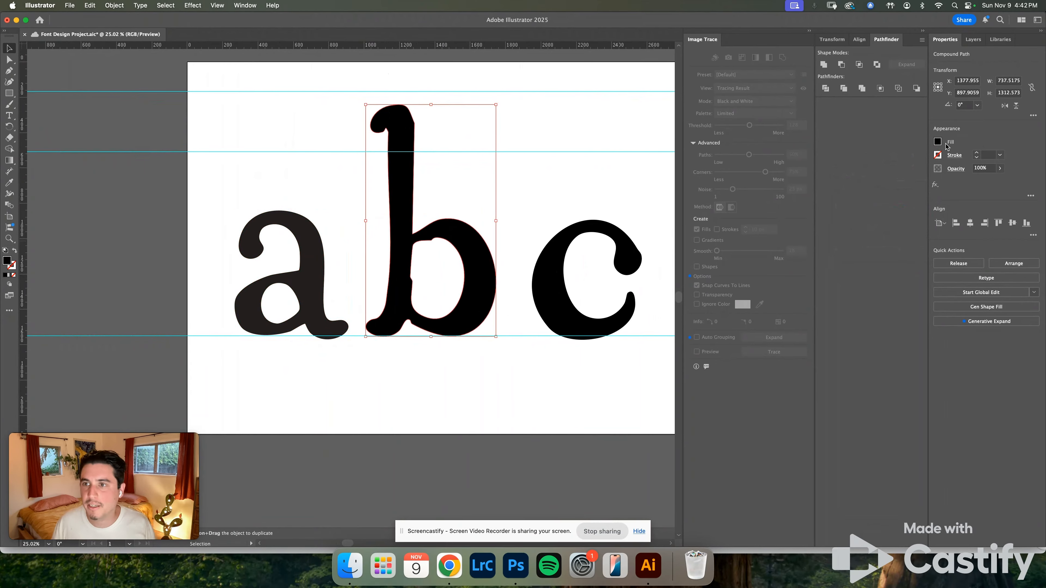
pyautogui.click(938, 142)
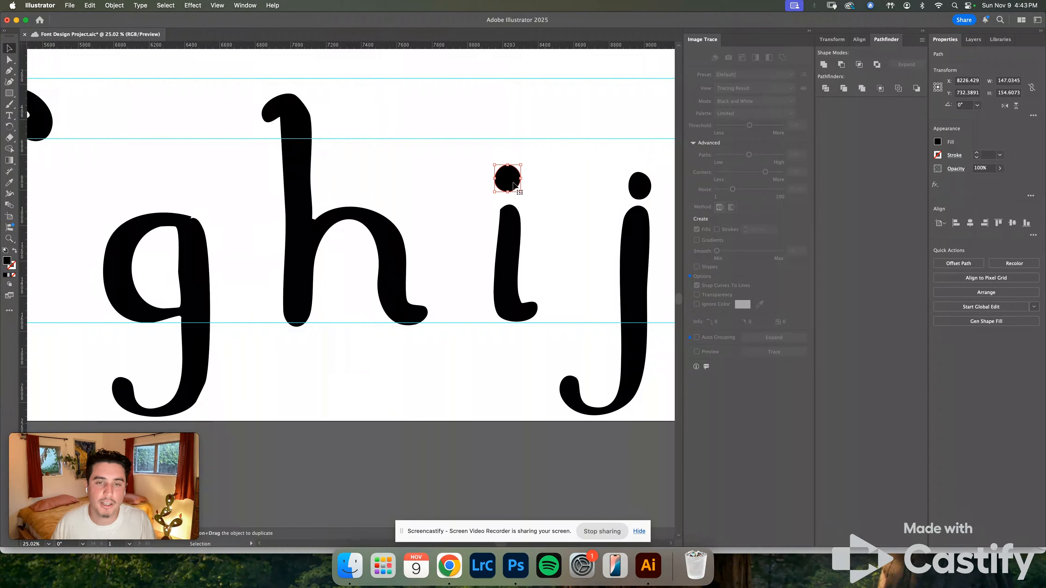
# Try moving the dot of the letter i on its own, and undo the move.
pyautogui.scroll(5, 510, 182)
pyautogui.scroll(-4, 490, 192)
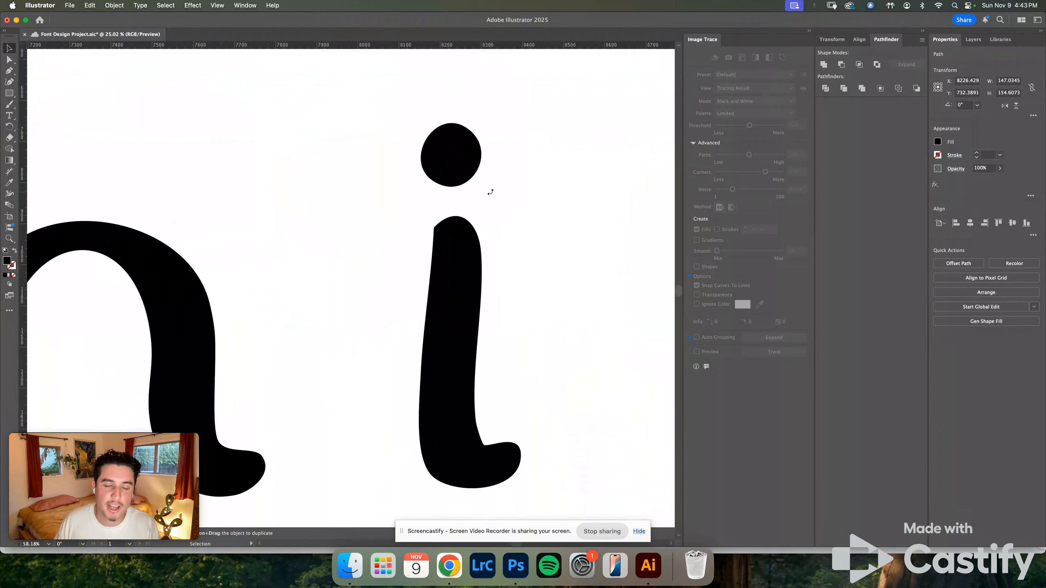
pyautogui.moveTo(483, 179); pyautogui.dragTo(463, 156)
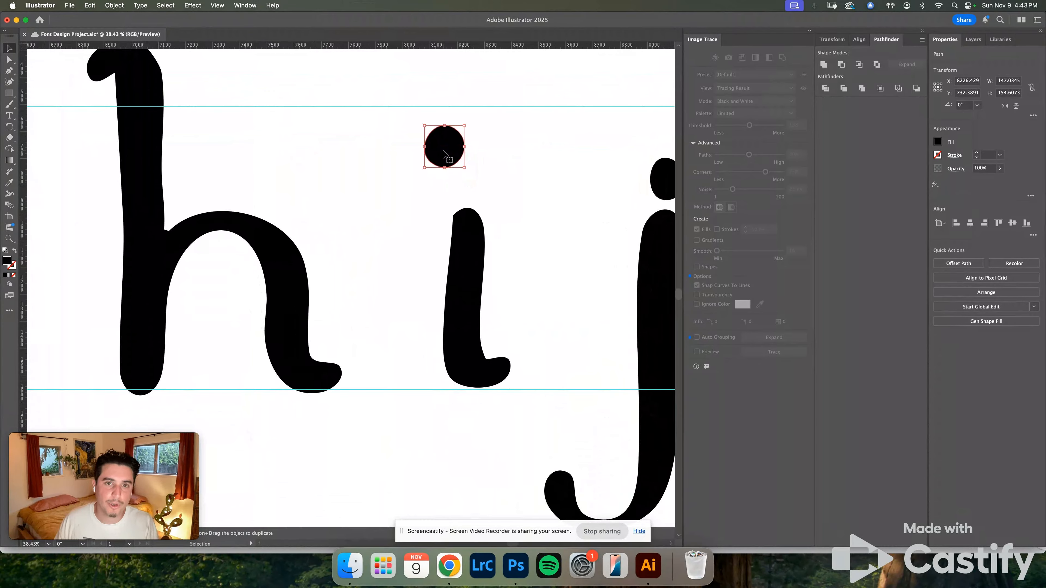
pyautogui.press('super+z')
# Unite the dot and stem of the letter i and test moving them as one object.
pyautogui.moveTo(410, 122); pyautogui.dragTo(534, 396)
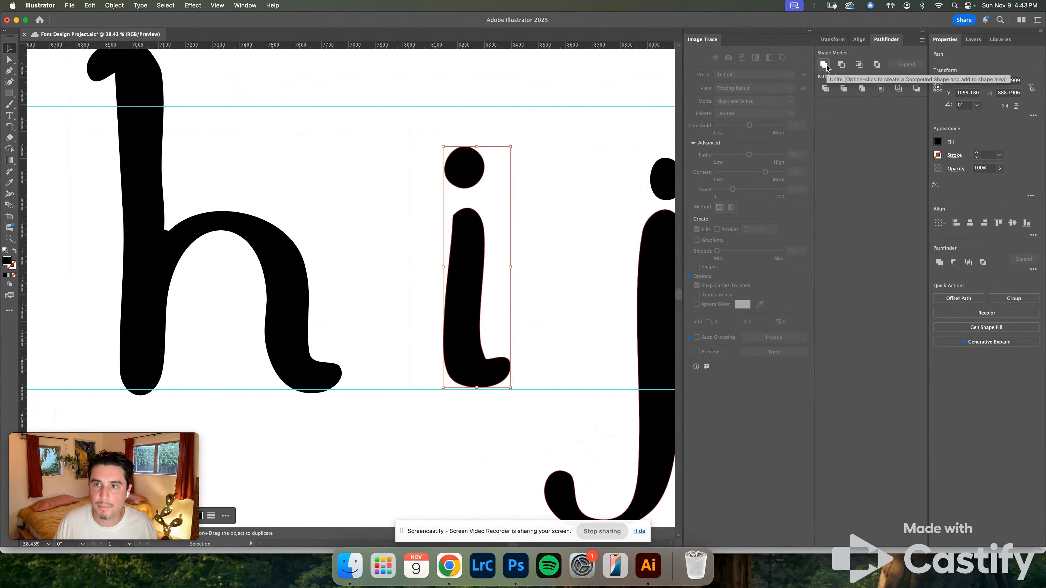
pyautogui.click(540, 149)
pyautogui.moveTo(462, 165); pyautogui.dragTo(419, 142)
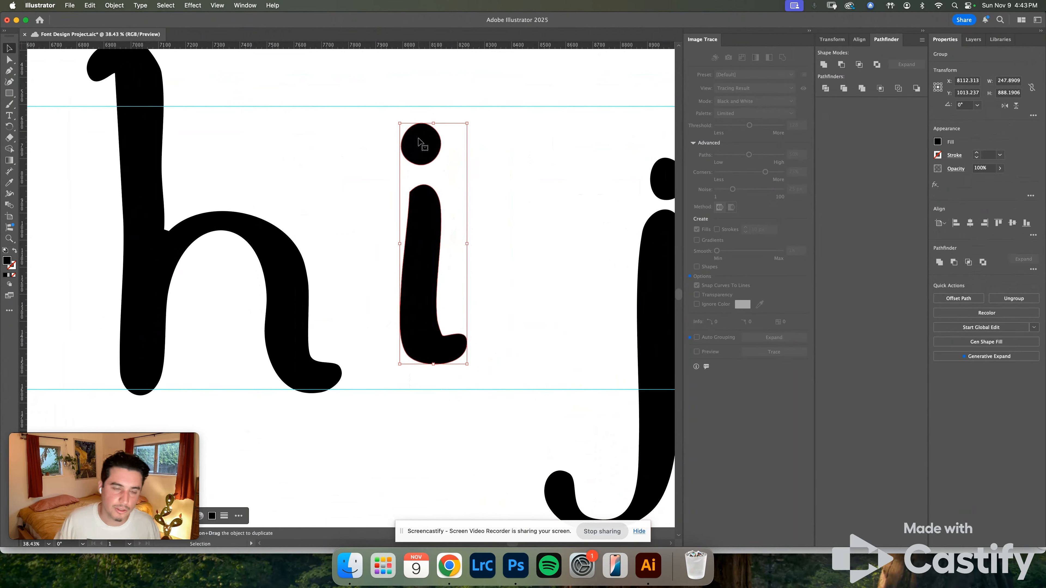
pyautogui.press('super+minus')
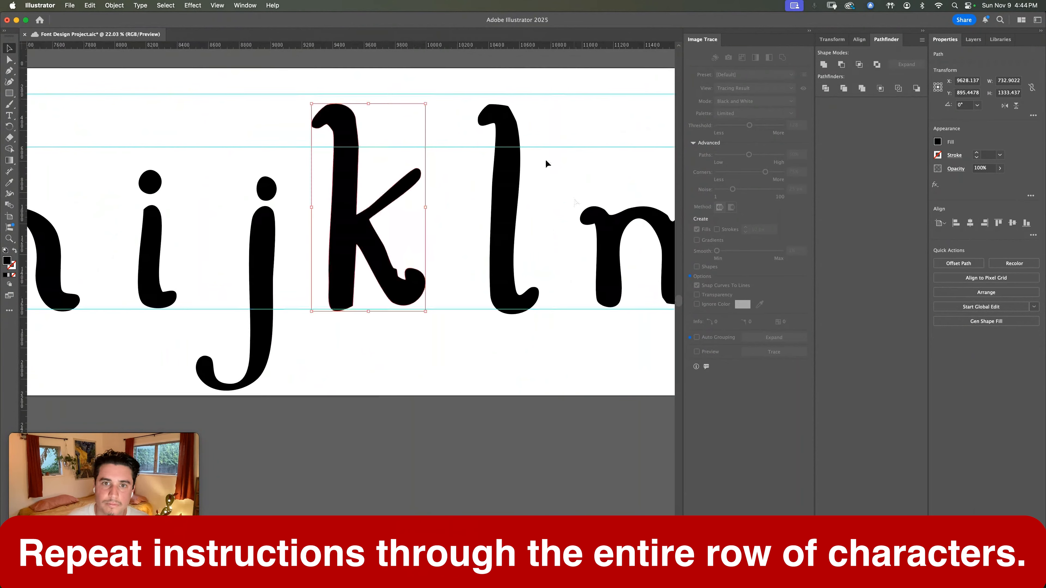
# Unite the shapes of the letters l, m and n, one letter at a time.
pyautogui.moveTo(478, 89); pyautogui.dragTo(542, 342)
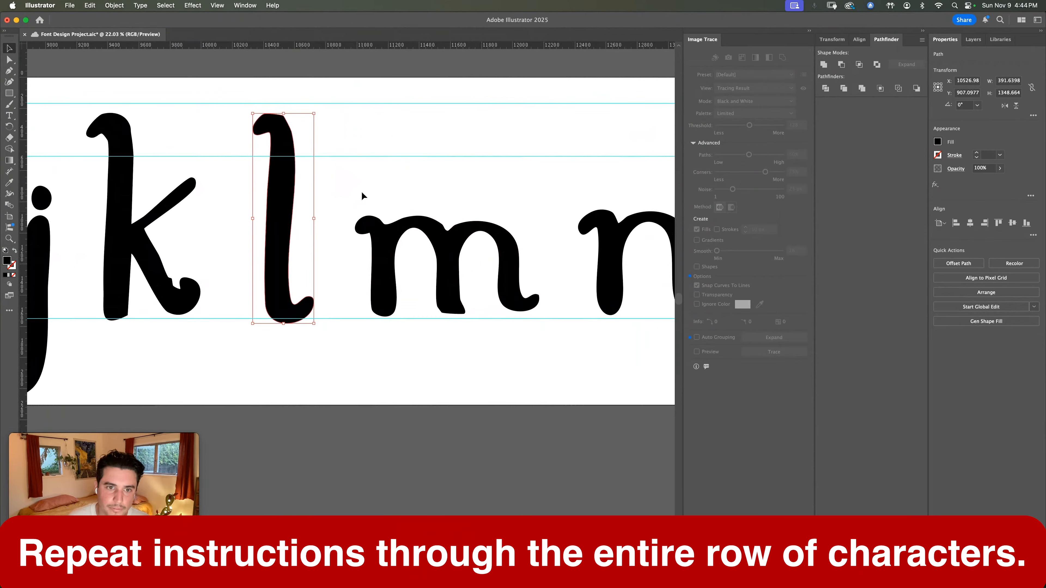
pyautogui.moveTo(362, 198); pyautogui.dragTo(543, 330)
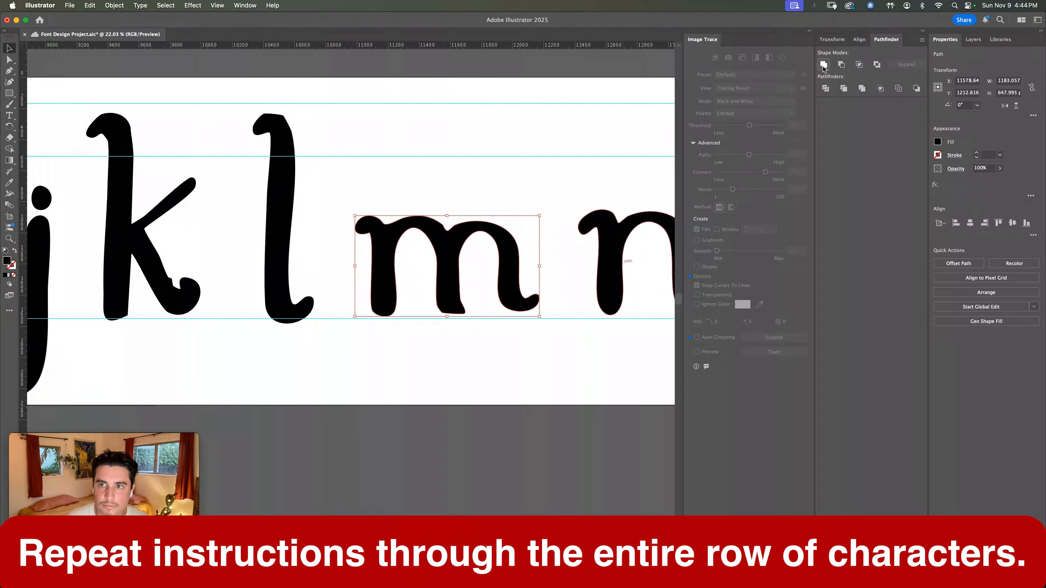
pyautogui.hscroll(10, 415, 236)
pyautogui.moveTo(328, 197)
pyautogui.mouseDown()
pyautogui.moveTo(509, 317)
pyautogui.moveTo(496, 390)
pyautogui.mouseUp()
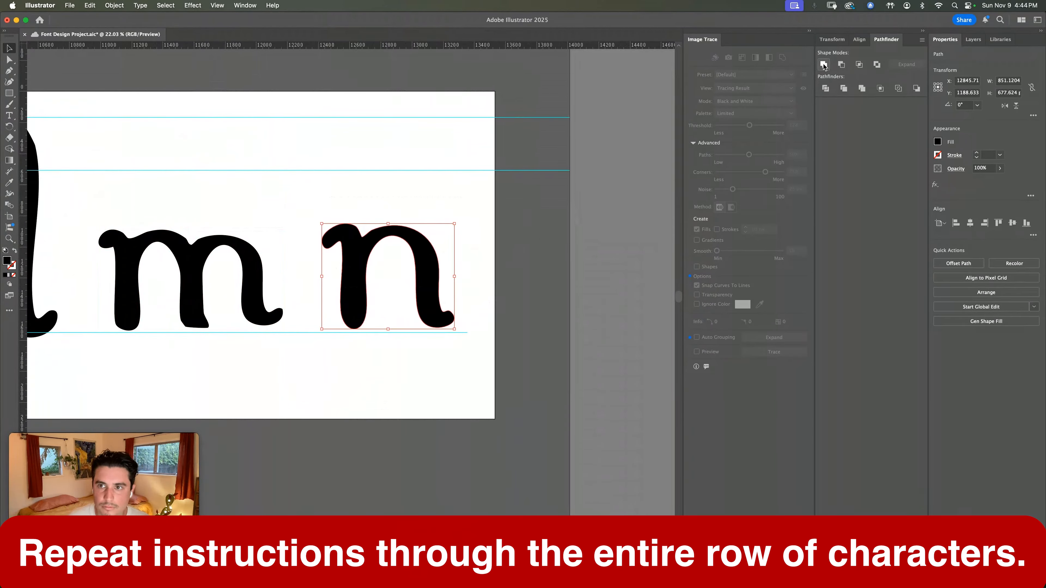
# Save the font document and clear the selection on the letter row.
pyautogui.scroll(-10, 387, 243)
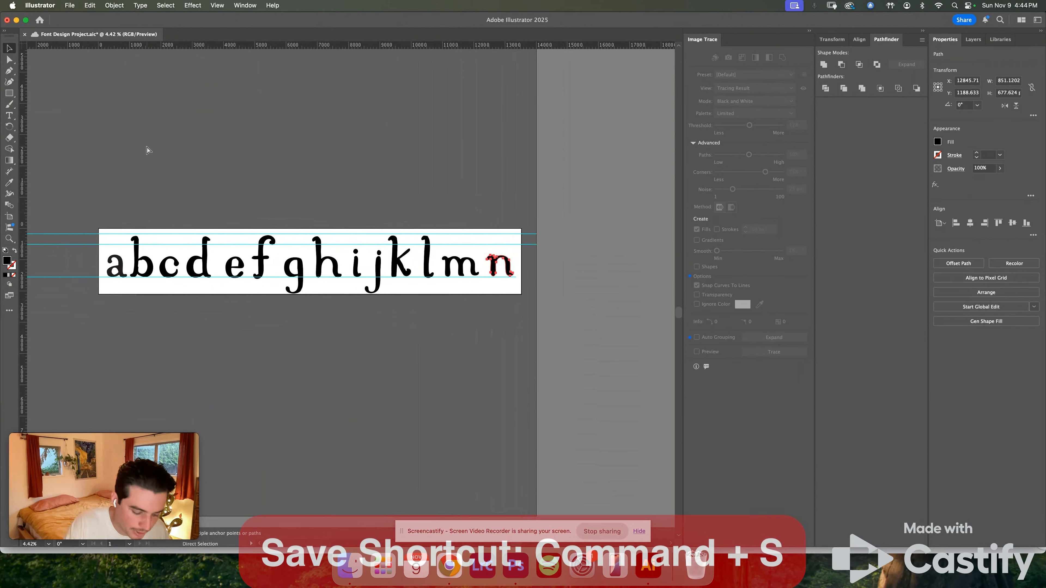
pyautogui.press('super+s')
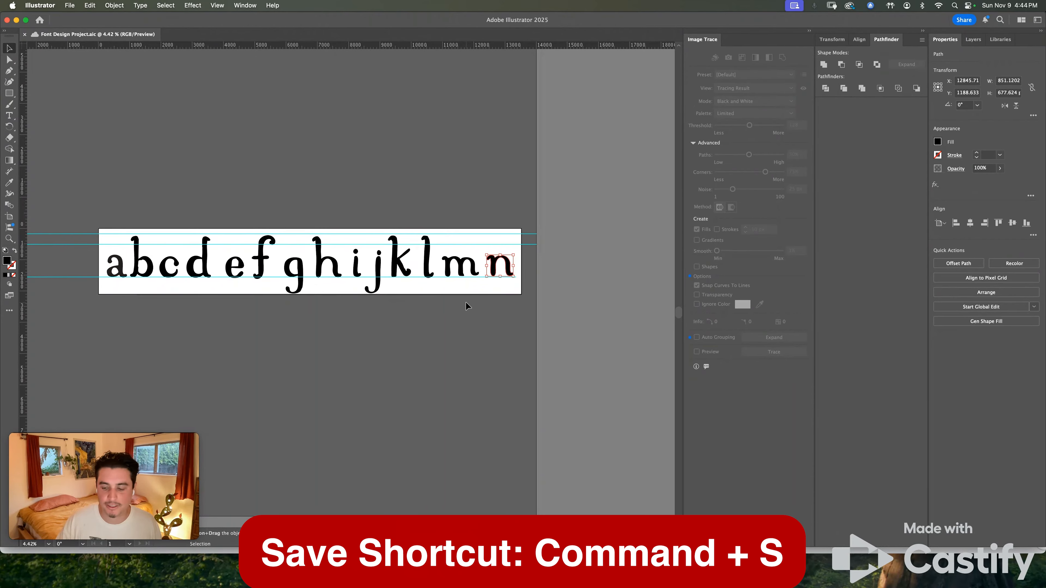
pyautogui.click(443, 324)
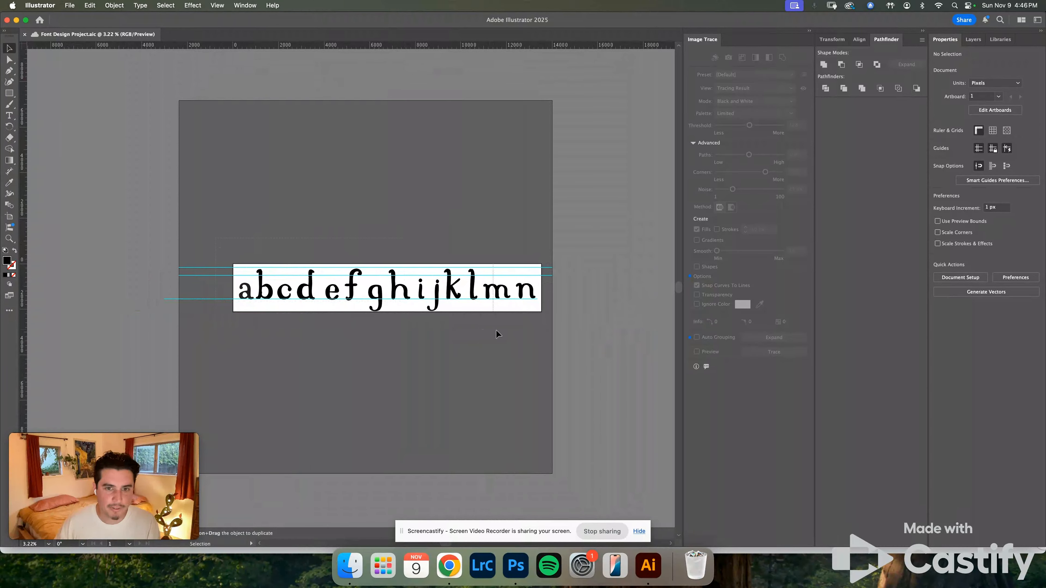
# Move the finished a–n letter row above the artboard, and in Photoshop lasso and copy the o–y row of the lettering sheet.
pyautogui.moveTo(546, 339)
pyautogui.mouseDown()
pyautogui.moveTo(531, 288)
pyautogui.moveTo(521, 295)
pyautogui.moveTo(516, 144)
pyautogui.mouseUp()
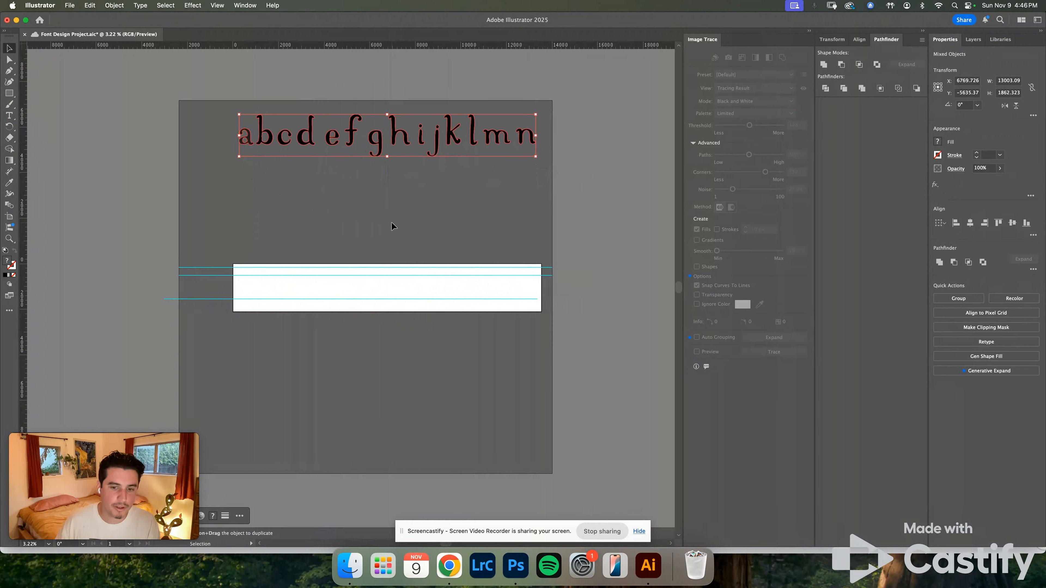
pyautogui.click(515, 566)
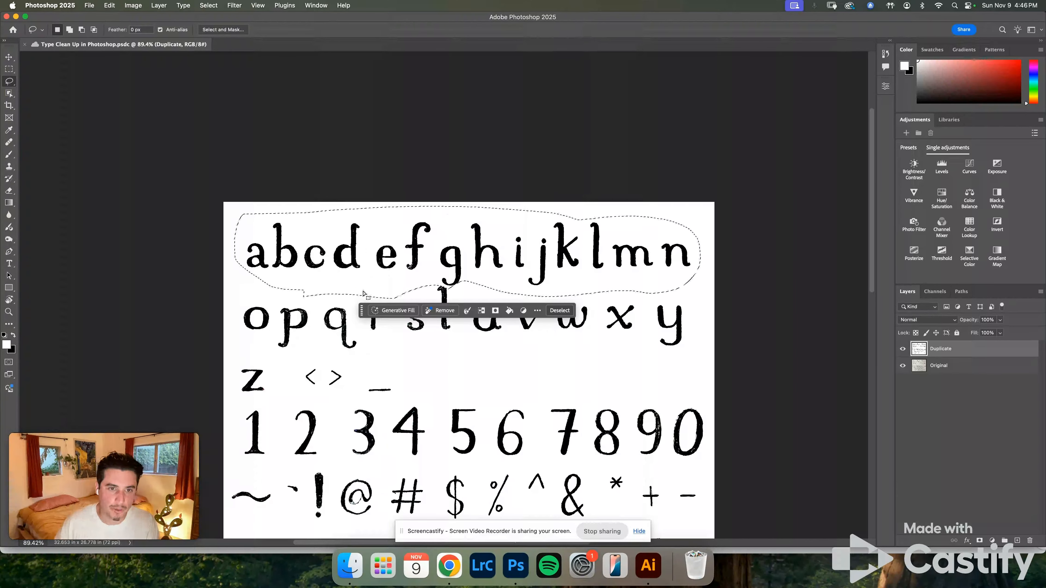
pyautogui.moveTo(251, 292); pyautogui.dragTo(346, 286)
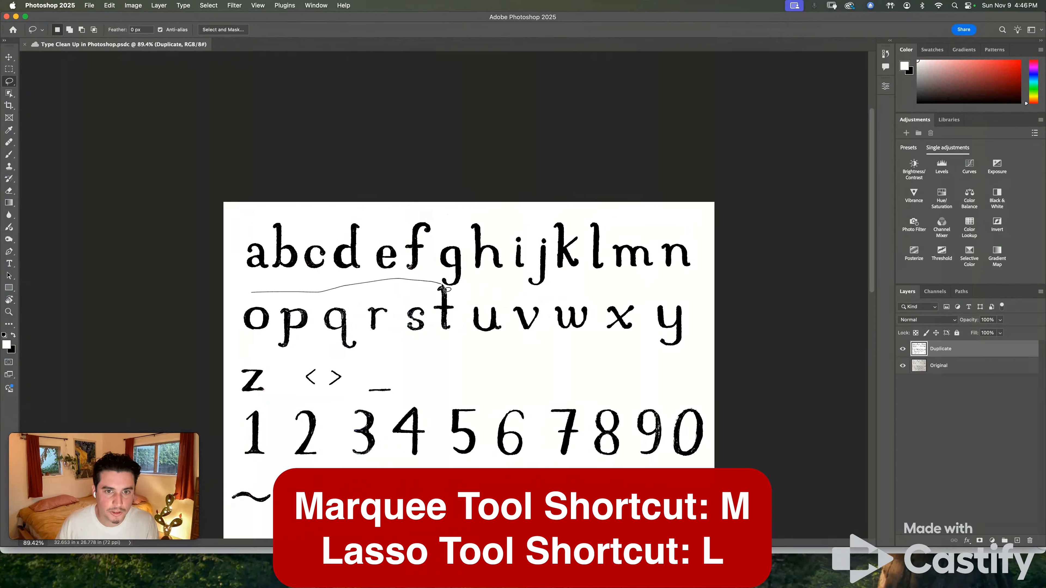
pyautogui.moveTo(443, 288); pyautogui.dragTo(497, 299)
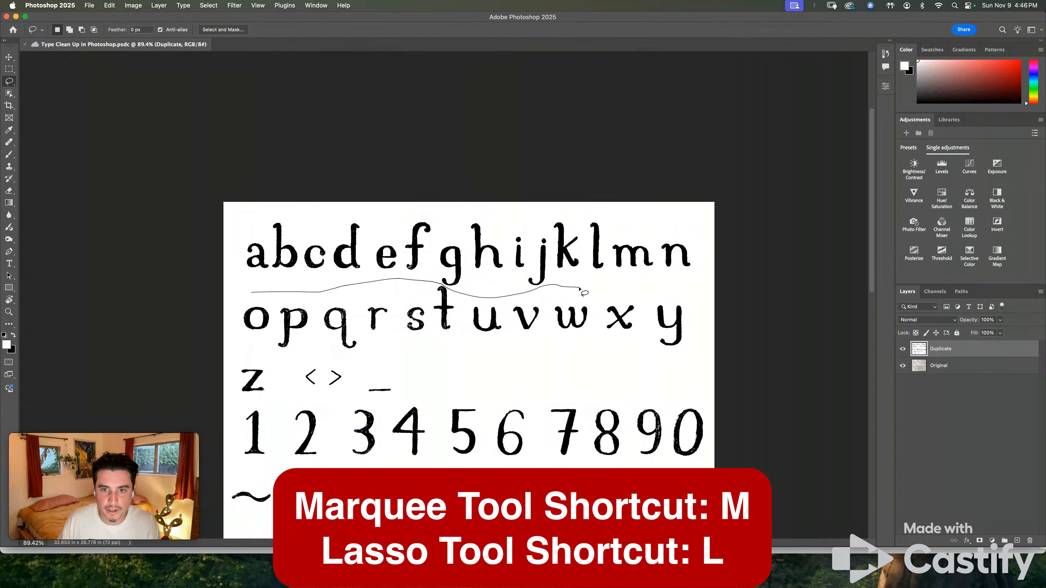
pyautogui.moveTo(686, 344)
pyautogui.mouseDown()
pyautogui.moveTo(663, 356)
pyautogui.moveTo(579, 355)
pyautogui.mouseUp()
pyautogui.moveTo(498, 349)
pyautogui.mouseDown()
pyautogui.moveTo(293, 356)
pyautogui.moveTo(243, 347)
pyautogui.moveTo(238, 302)
pyautogui.mouseUp()
pyautogui.press('super+Tab')
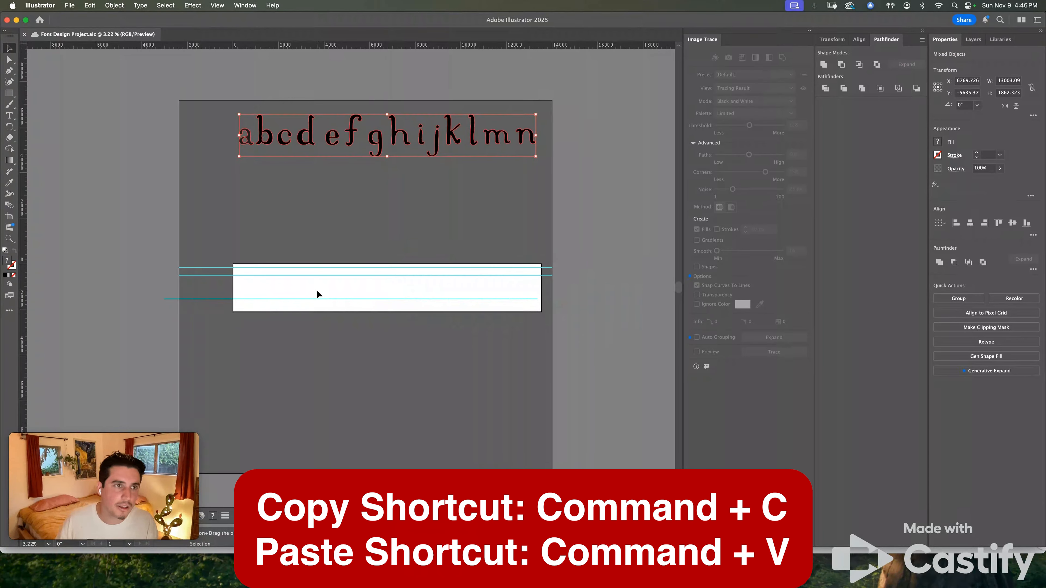
# In Illustrator, paste the o–y row onto the empty artboard, enlarge it to about 13,363 px wide and fit it to the guides.
pyautogui.click(316, 291)
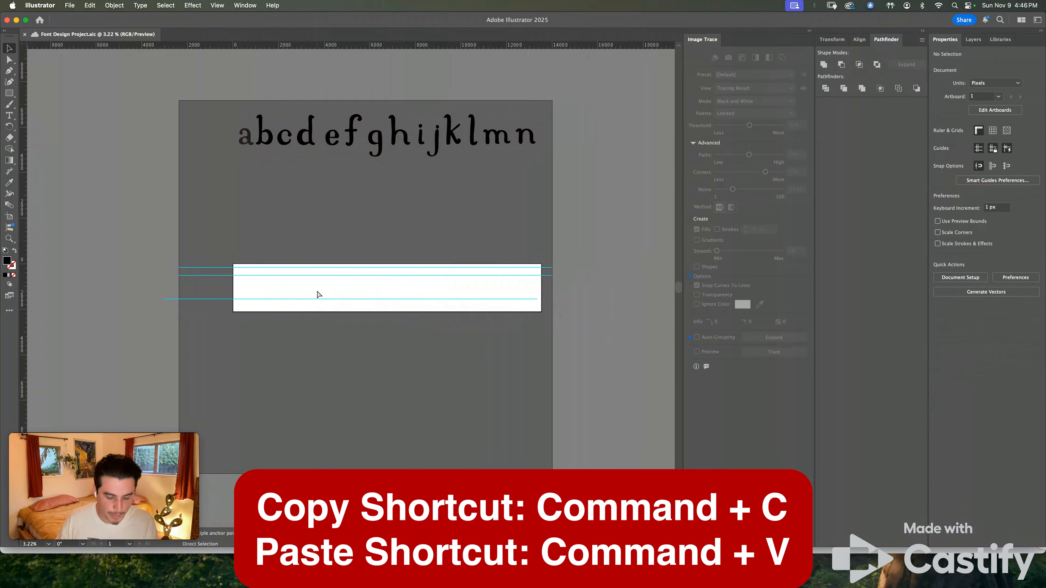
pyautogui.press('super+v')
pyautogui.scroll(3, 367, 291)
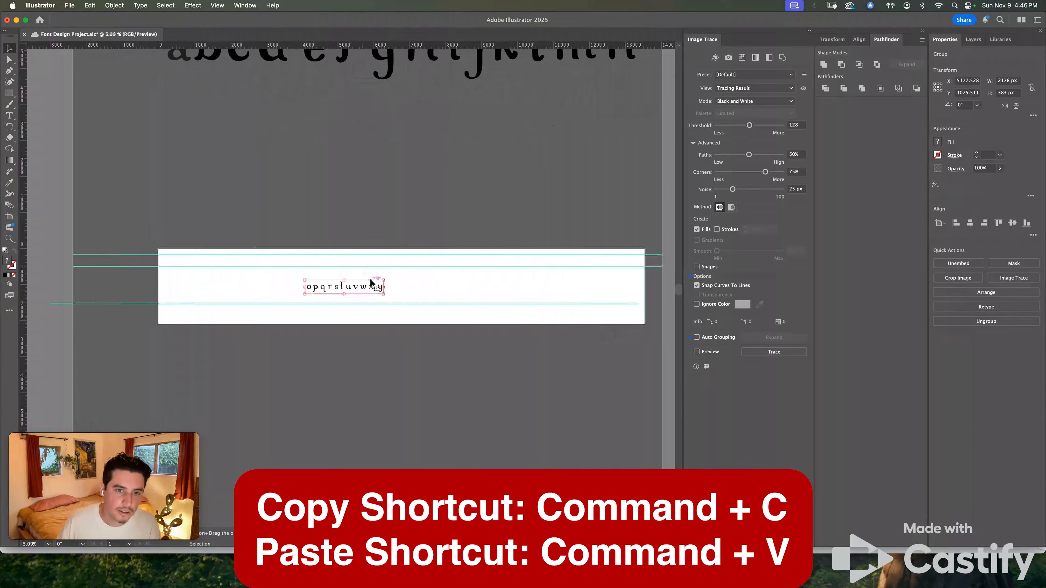
pyautogui.moveTo(372, 290); pyautogui.dragTo(604, 242)
pyautogui.moveTo(234, 310); pyautogui.dragTo(123, 373)
pyautogui.moveTo(588, 293); pyautogui.dragTo(624, 303)
# Trace the o–y row with the Font Vector Project Template preset and expand the result into paths.
pyautogui.click(780, 77)
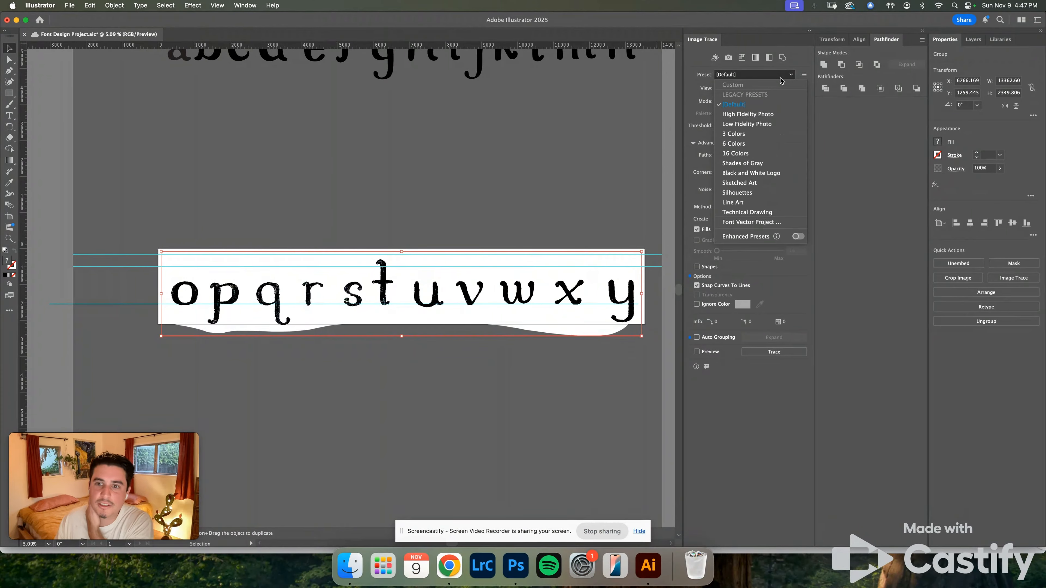
pyautogui.click(768, 223)
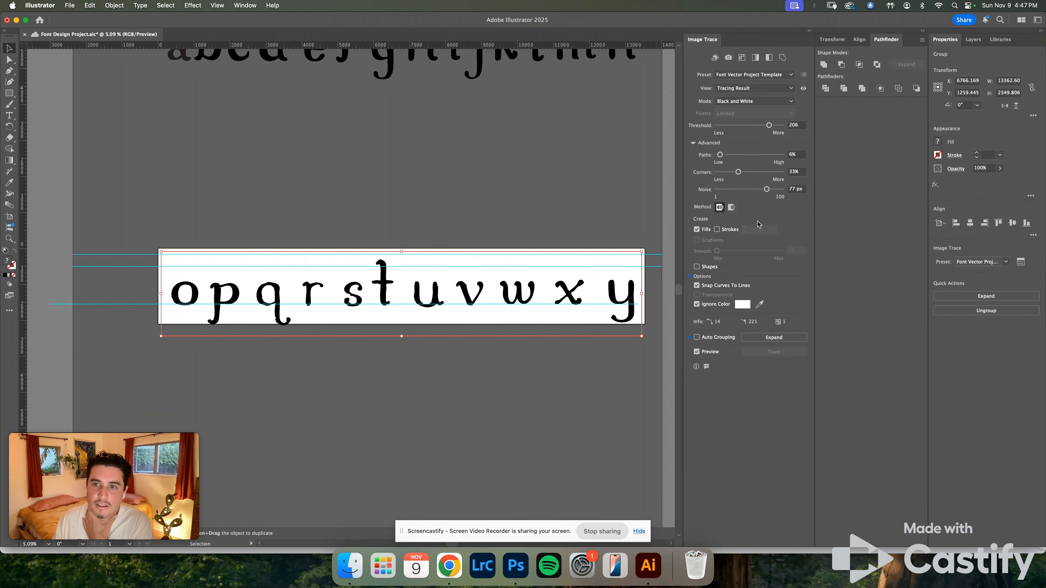
pyautogui.click(780, 336)
# Ungroup the expanded o–y row twice so that each letter is a separate object.
pyautogui.click(114, 5)
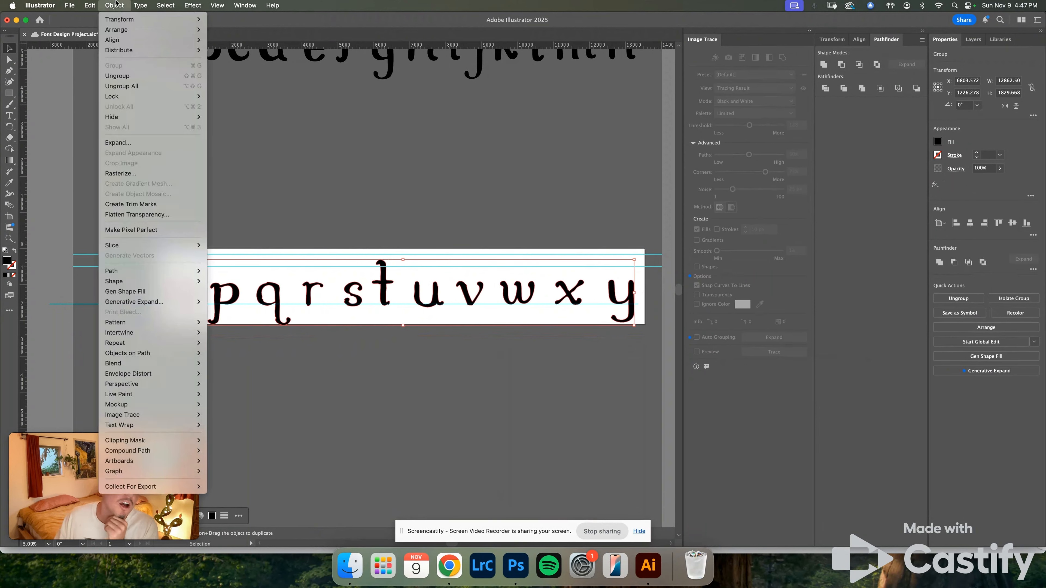
pyautogui.click(129, 75)
pyautogui.click(114, 6)
pyautogui.click(126, 77)
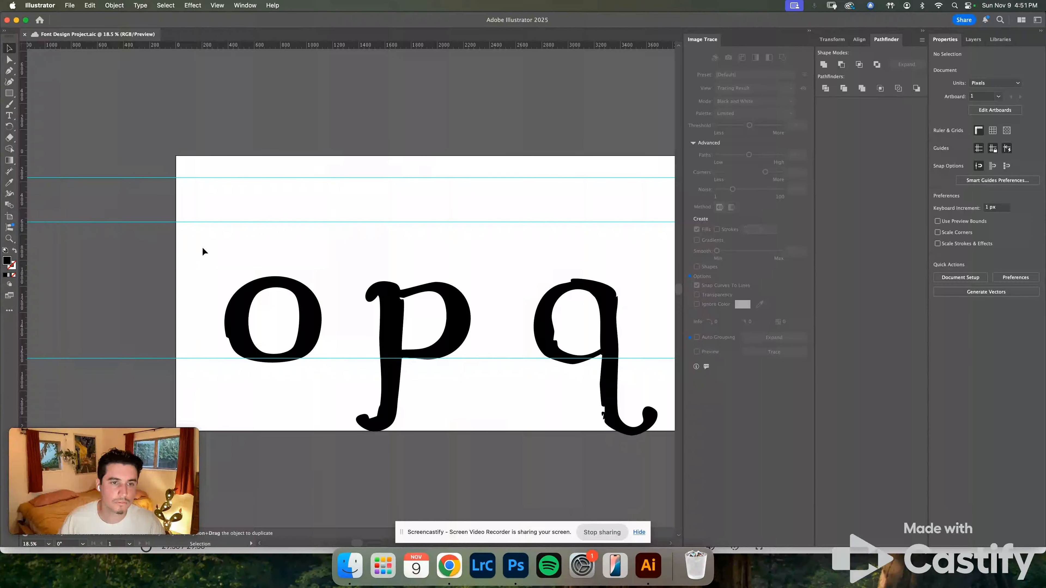
# Unite the shapes of the letters o, p, q and r, one letter at a time.
pyautogui.moveTo(202, 247); pyautogui.dragTo(324, 376)
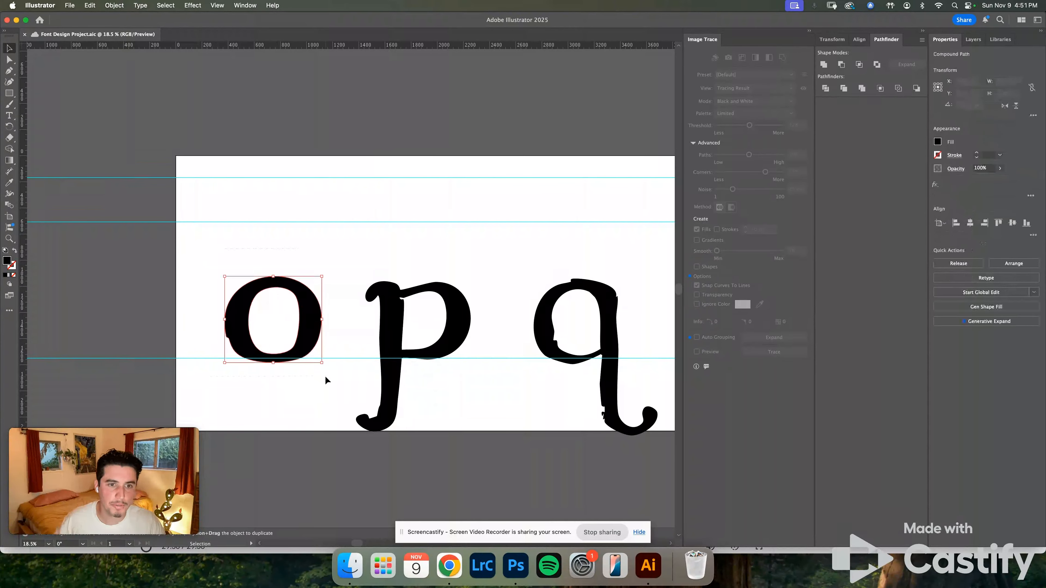
pyautogui.click(824, 65)
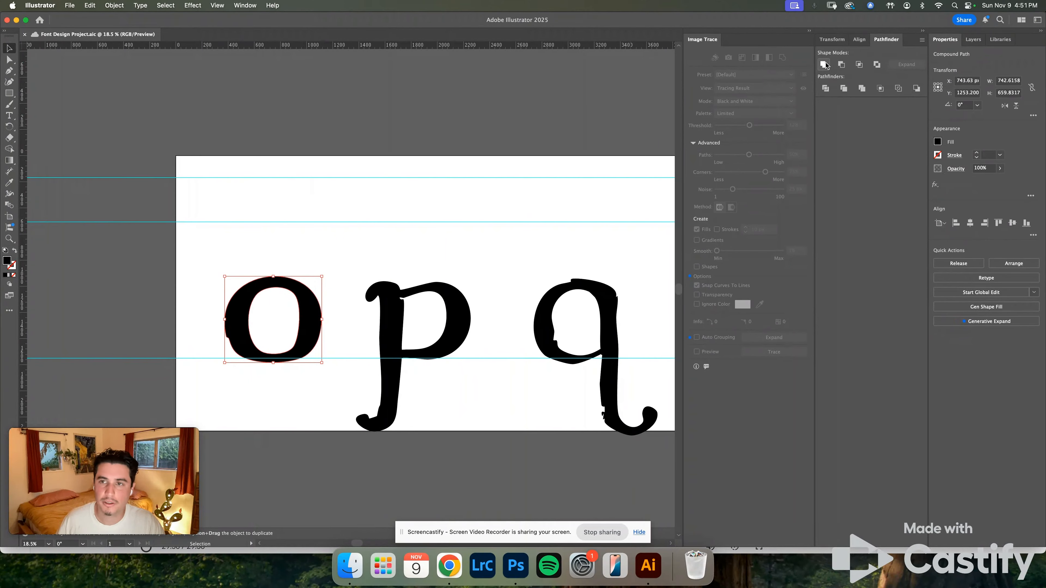
pyautogui.moveTo(353, 247); pyautogui.dragTo(463, 442)
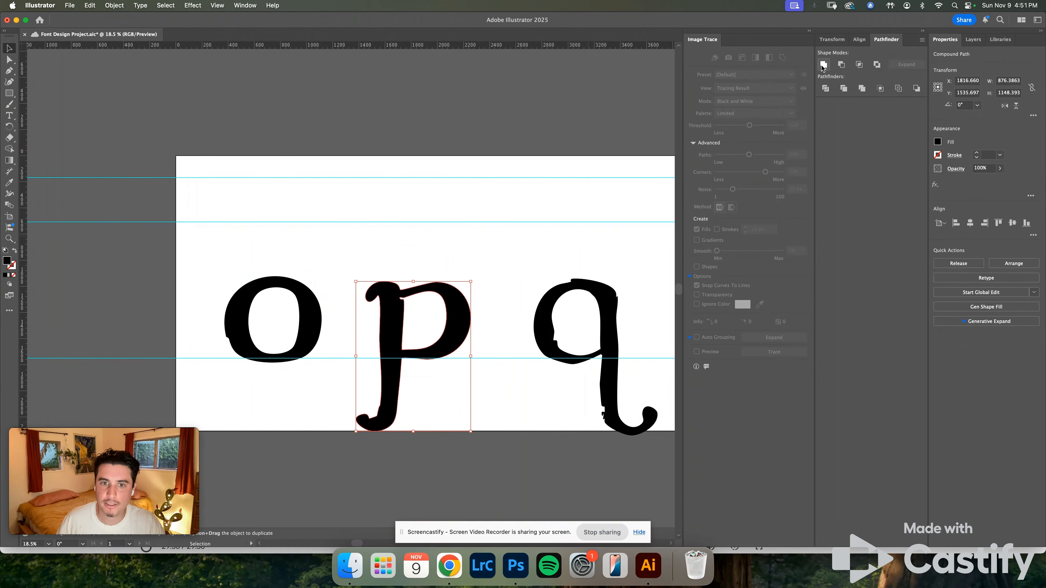
pyautogui.moveTo(571, 302); pyautogui.dragTo(659, 438)
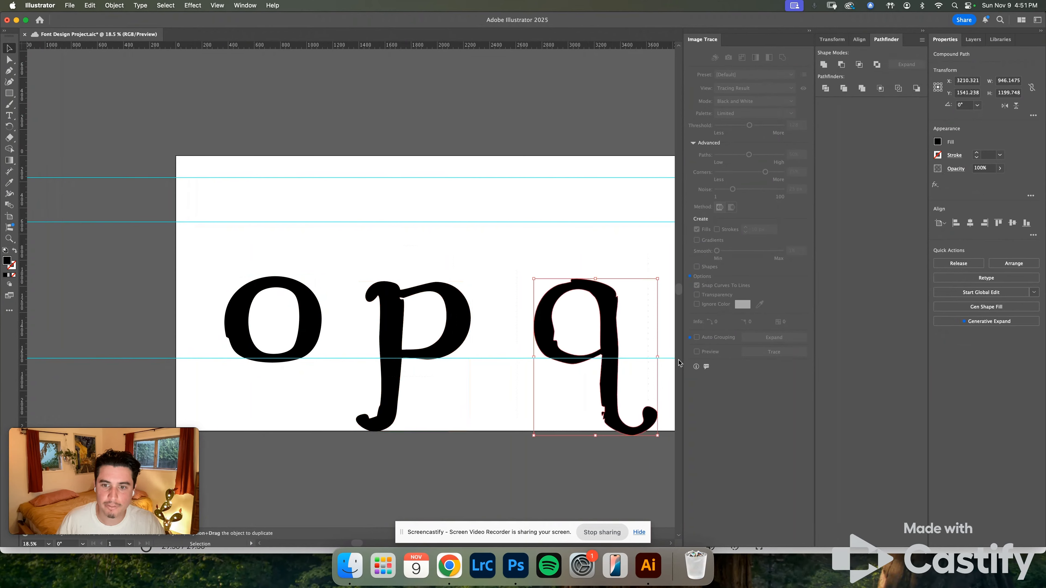
pyautogui.scroll(-6, 537, 211)
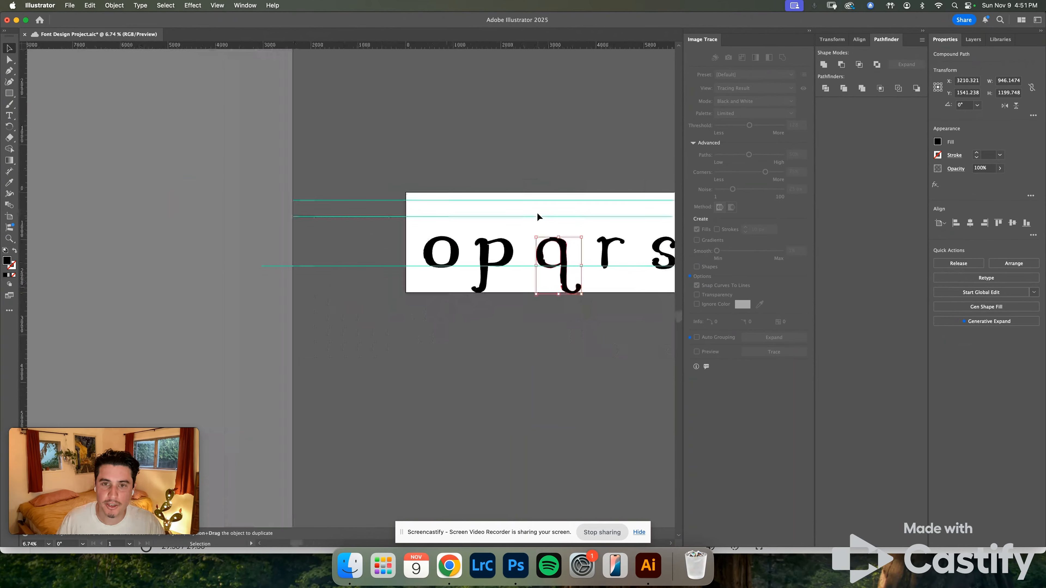
pyautogui.moveTo(420, 251); pyautogui.dragTo(461, 304)
pyautogui.scroll(-4, 537, 199)
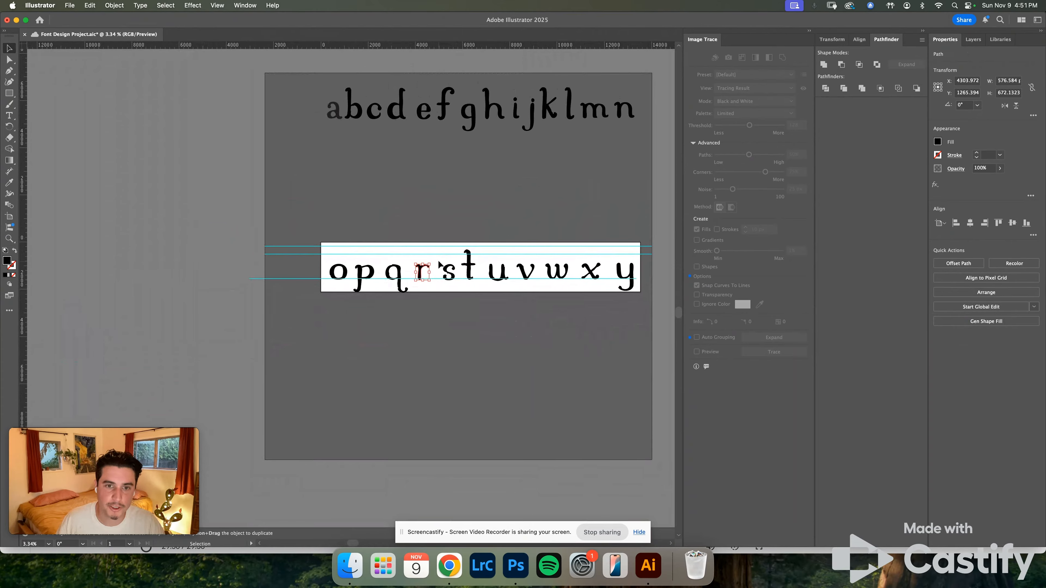
# Shift the finished symbol row over beneath the artboard and bring the bracket and punctuation row onto the artboard for tracing.
pyautogui.click(516, 567)
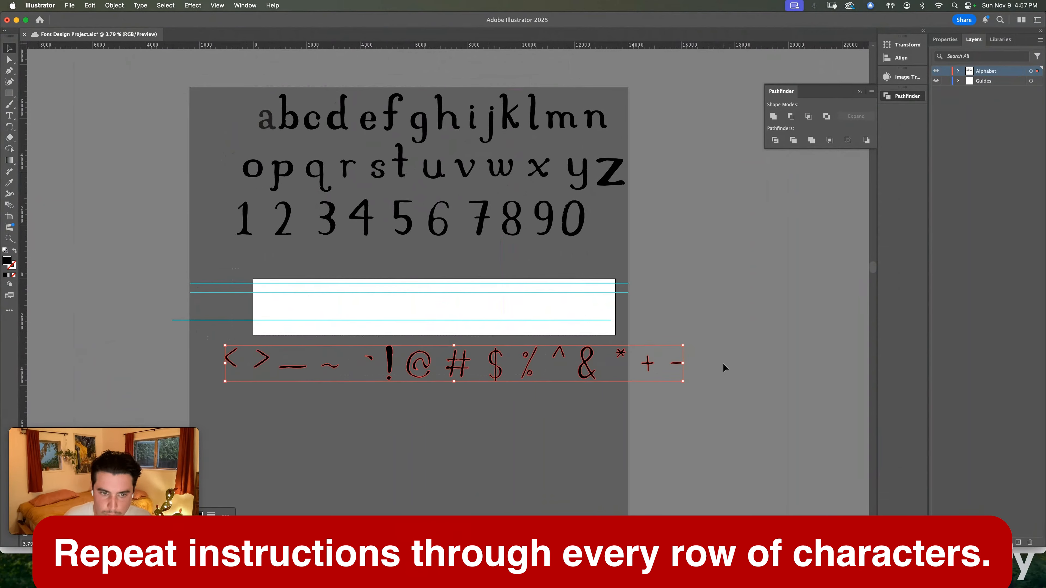
pyautogui.moveTo(689, 339); pyautogui.dragTo(629, 348)
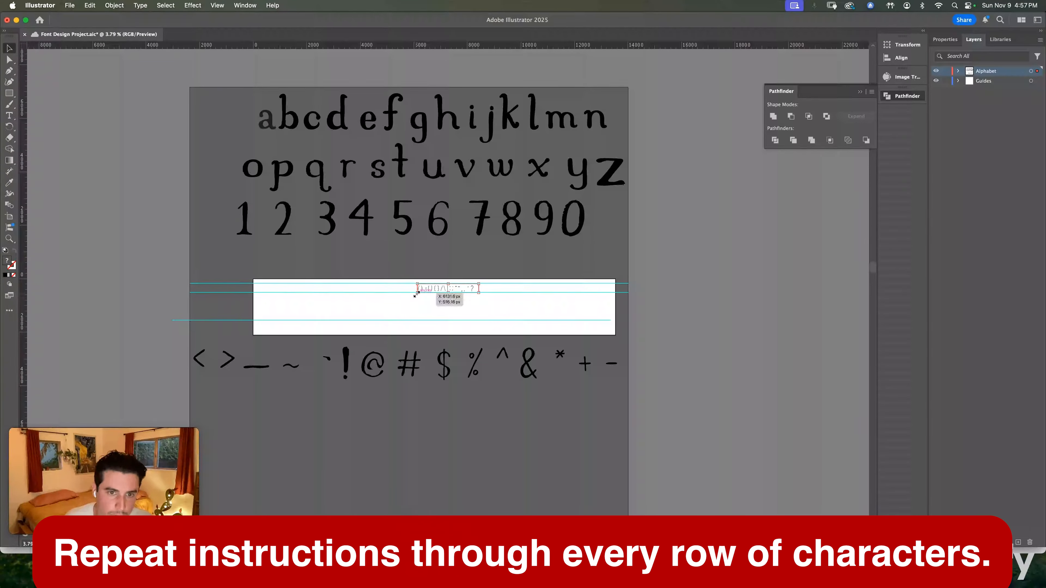
pyautogui.click(907, 78)
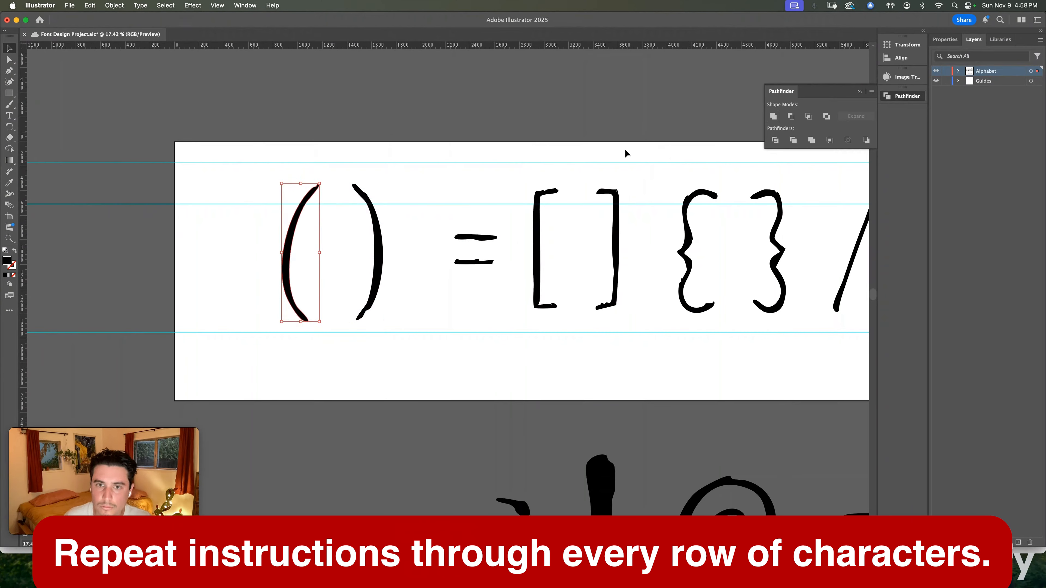
# Unite the shapes of each character along the bracket and punctuation row, ending with the question mark.
pyautogui.click(772, 193)
pyautogui.hscroll(4, 771, 206)
pyautogui.click(761, 248)
pyautogui.hscroll(4, 761, 247)
pyautogui.click(719, 210)
pyautogui.hscroll(5, 719, 210)
pyautogui.click(671, 208)
pyautogui.hscroll(4, 700, 202)
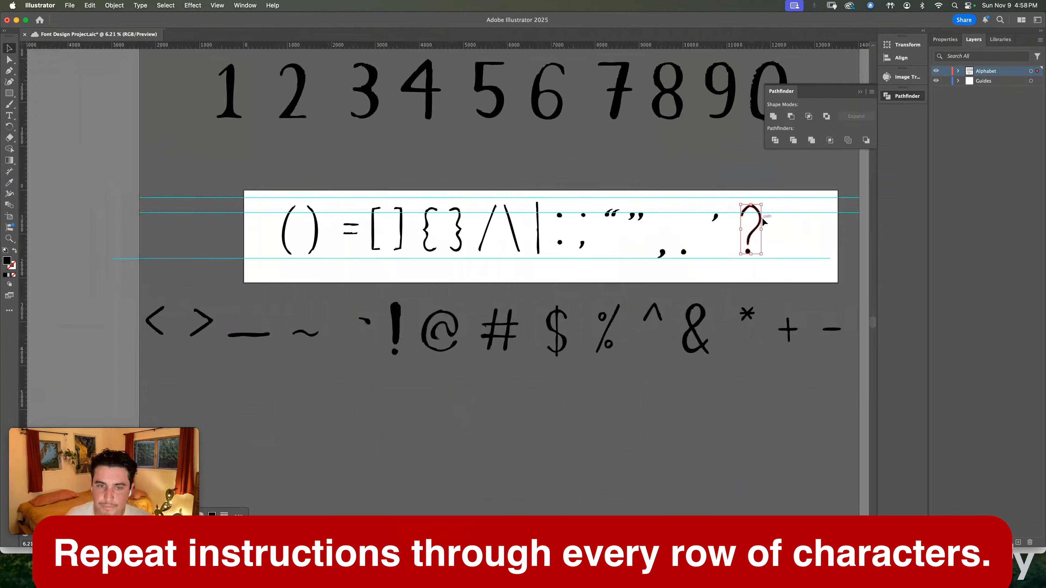
# Review the vectorized character rows and examine the edges of the digits 8, 9 and 0 up close.
pyautogui.scroll(3, 555, 173)
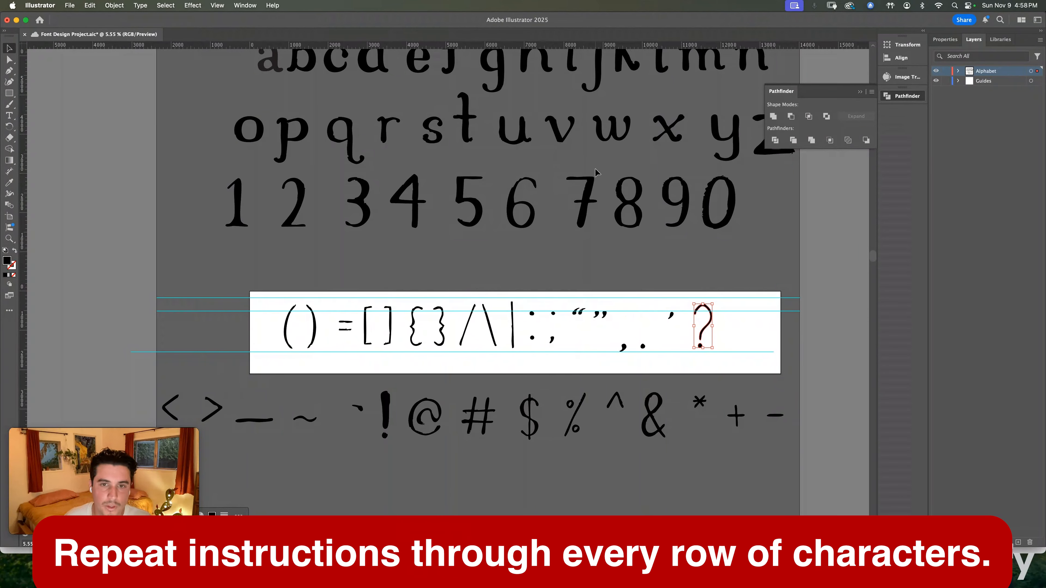
pyautogui.scroll(1, 614, 256)
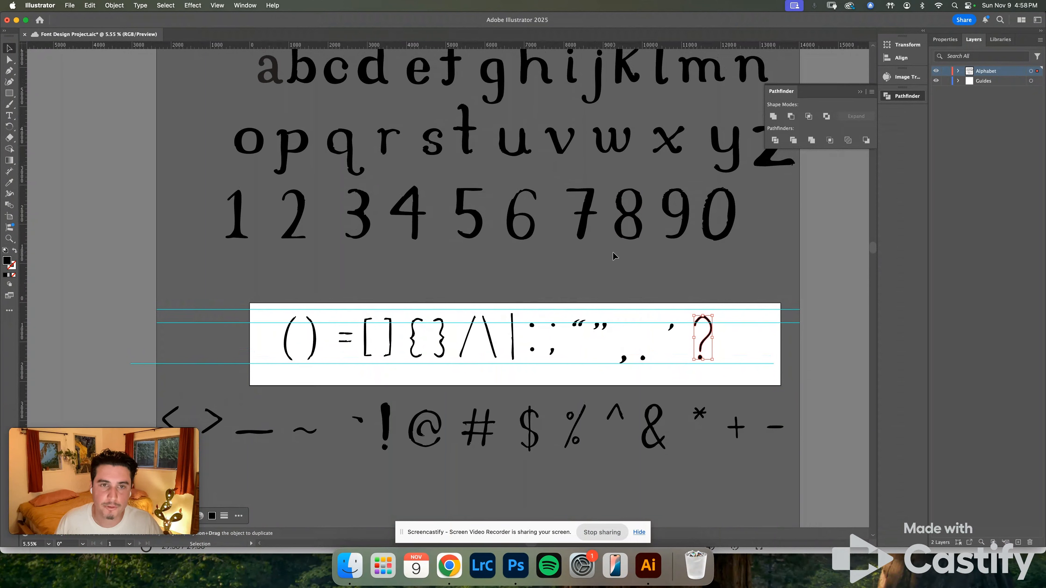
pyautogui.scroll(3, 613, 257)
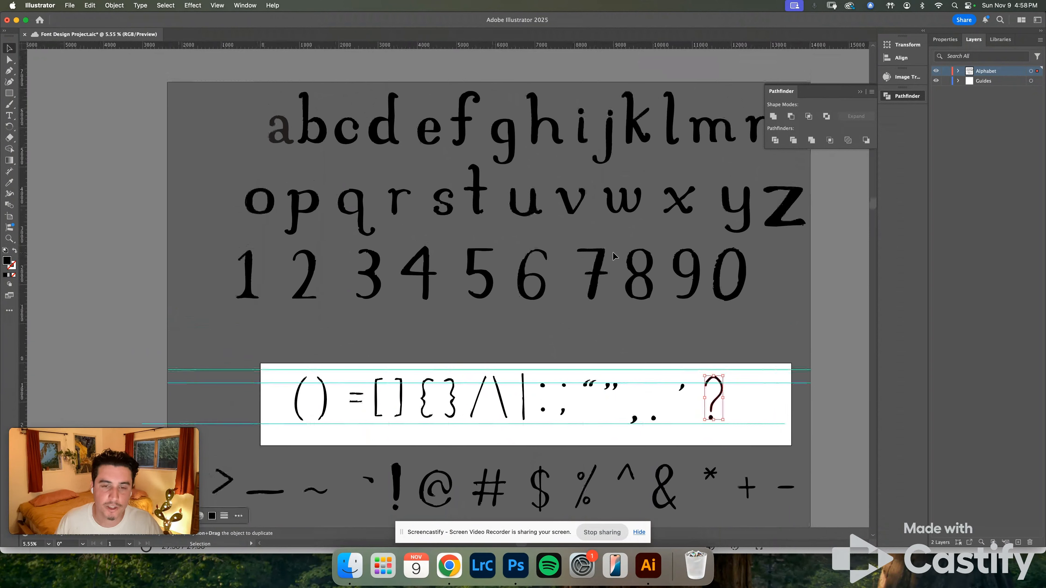
pyautogui.scroll(-2, 613, 256)
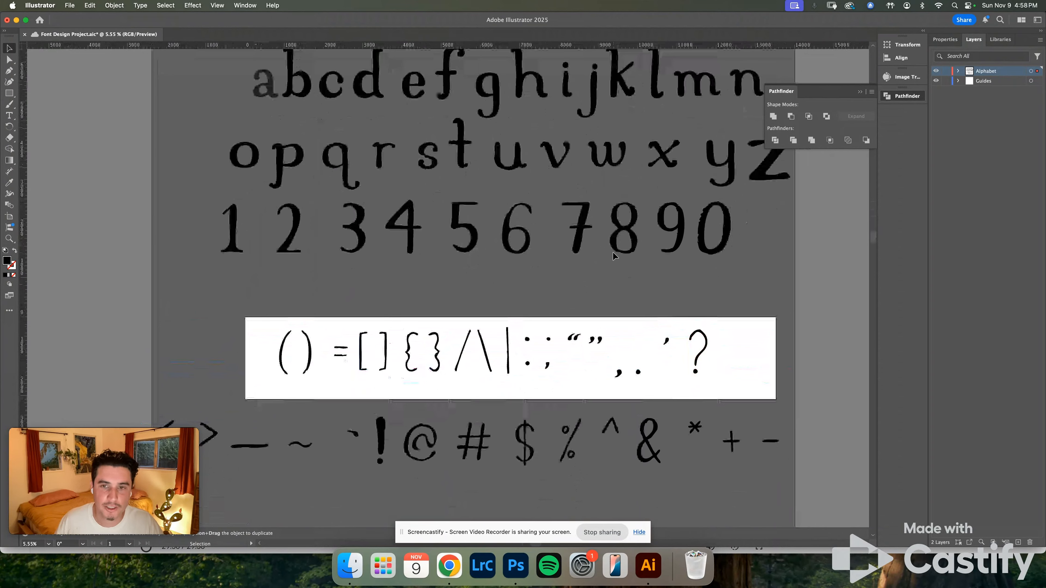
pyautogui.press('z')
pyautogui.click(716, 214)
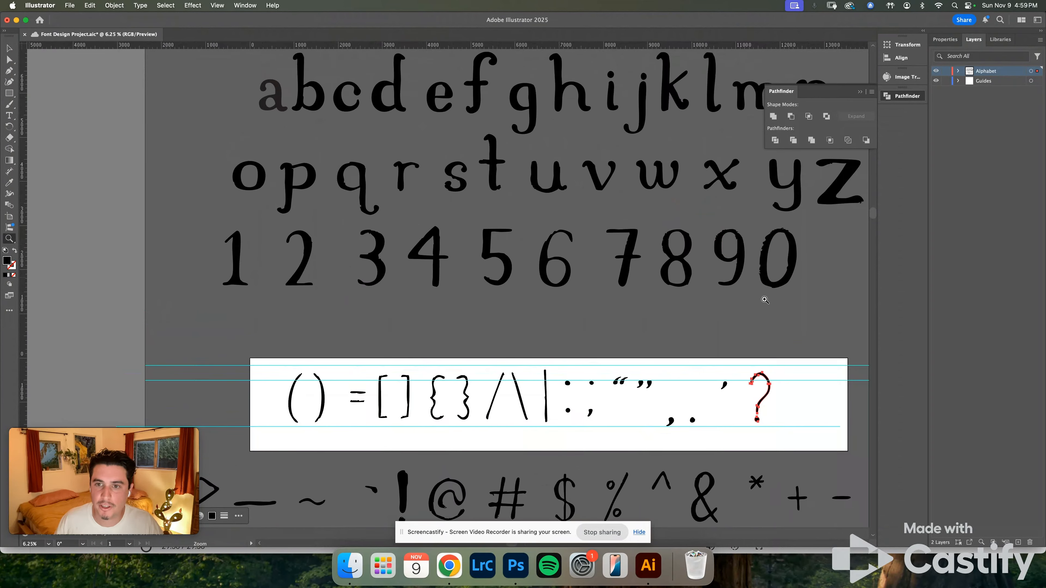
pyautogui.click(769, 274)
pyautogui.click(769, 274)
pyautogui.click(768, 274)
pyautogui.click(769, 274)
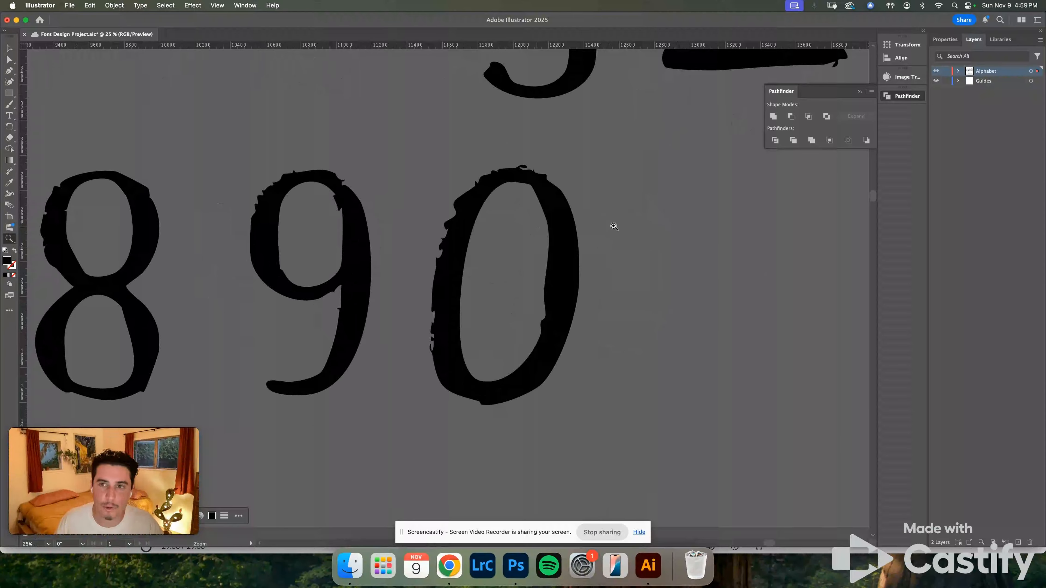
# Select the digit 0 and rotate it slightly counterclockwise so that it stands more upright.
pyautogui.press('v')
pyautogui.click(906, 77)
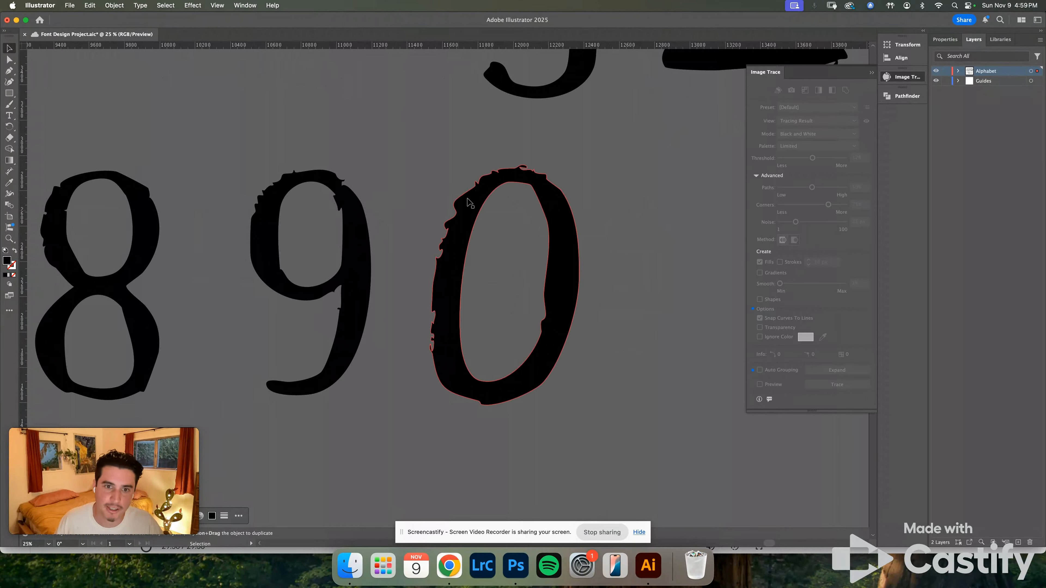
pyautogui.click(452, 292)
pyautogui.moveTo(583, 161); pyautogui.dragTo(571, 153)
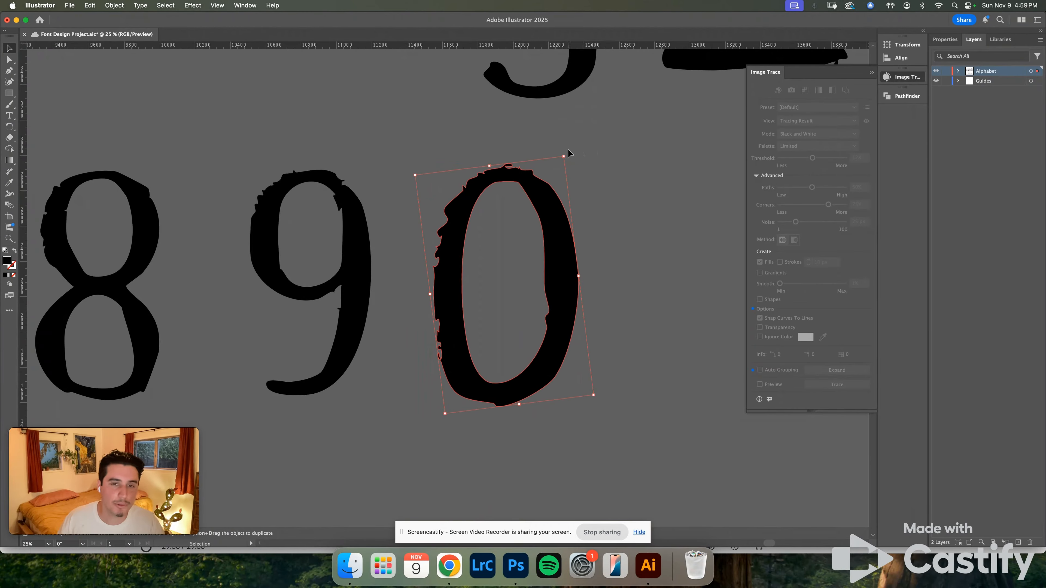
# Try pulling a single anchor point outward on the rough left edge of the digit 0, and undo the move.
pyautogui.click(12, 59)
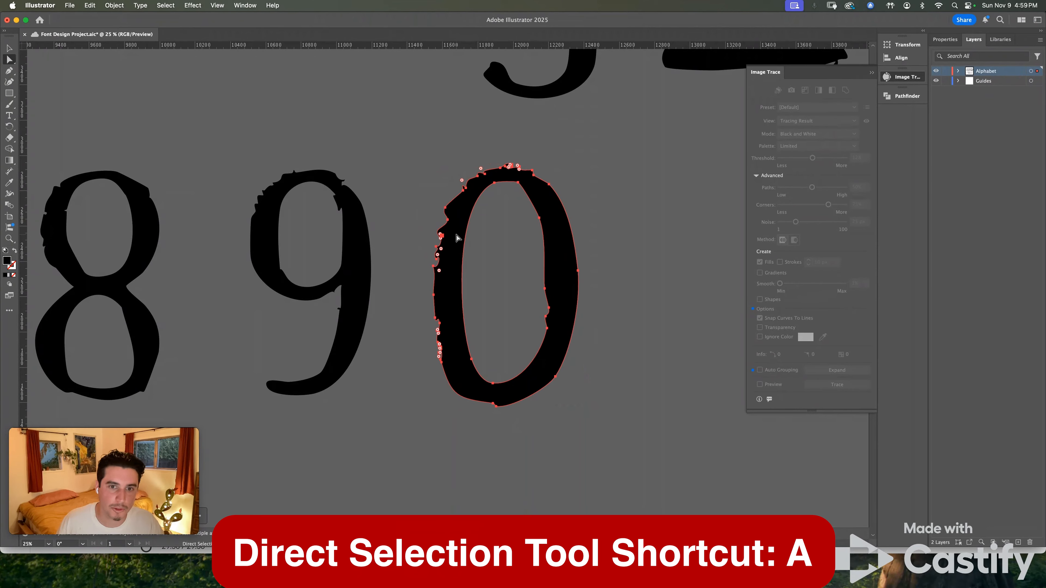
pyautogui.scroll(6, 457, 237)
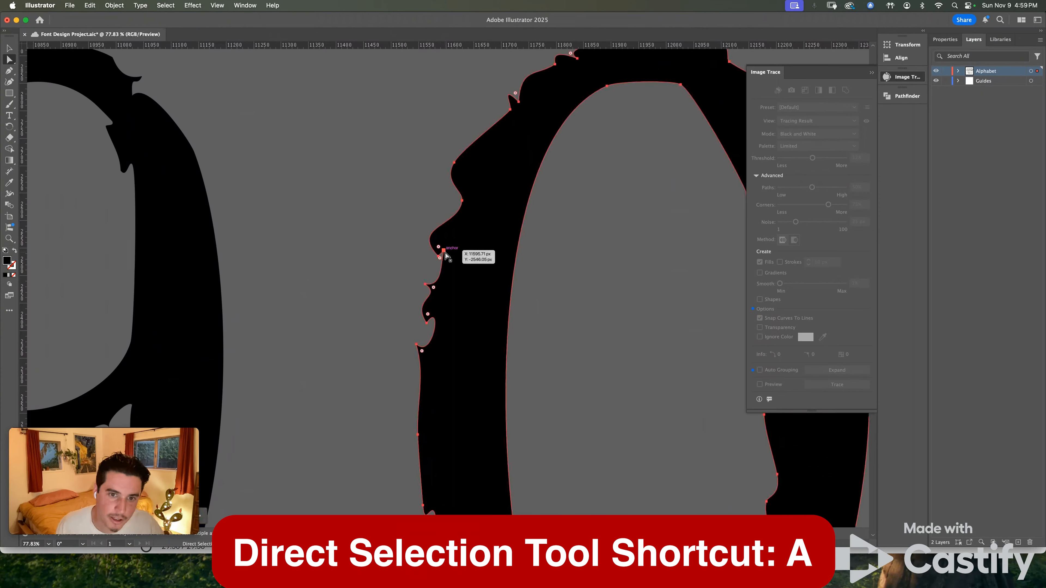
pyautogui.moveTo(443, 251); pyautogui.dragTo(364, 249)
pyautogui.press('super+z')
pyautogui.moveTo(448, 255); pyautogui.dragTo(447, 254)
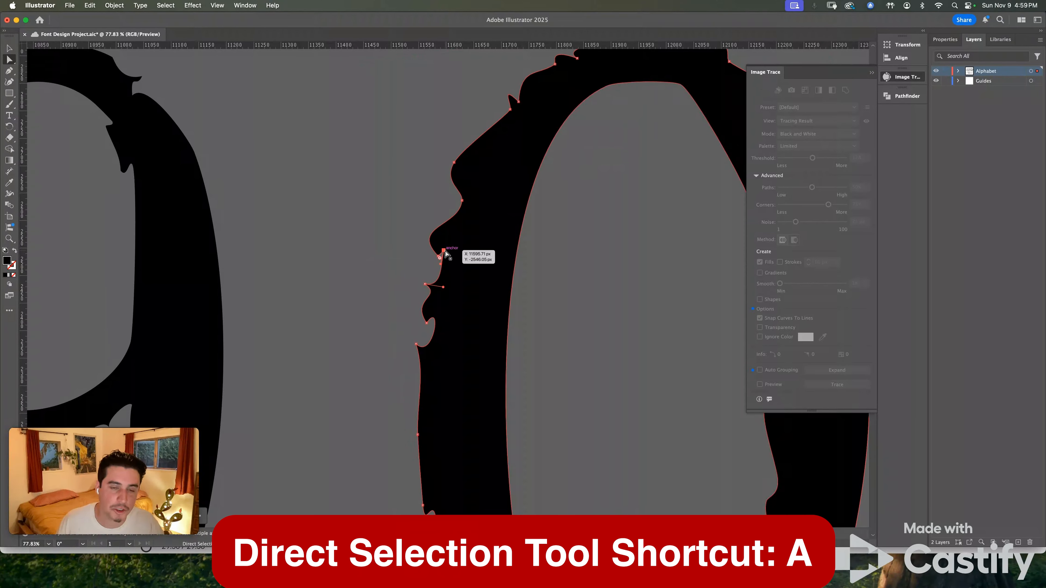
# Add the Smooth tool to the toolbar and run it along the rough upper-left edge of the digit 0.
pyautogui.scroll(-5, 445, 250)
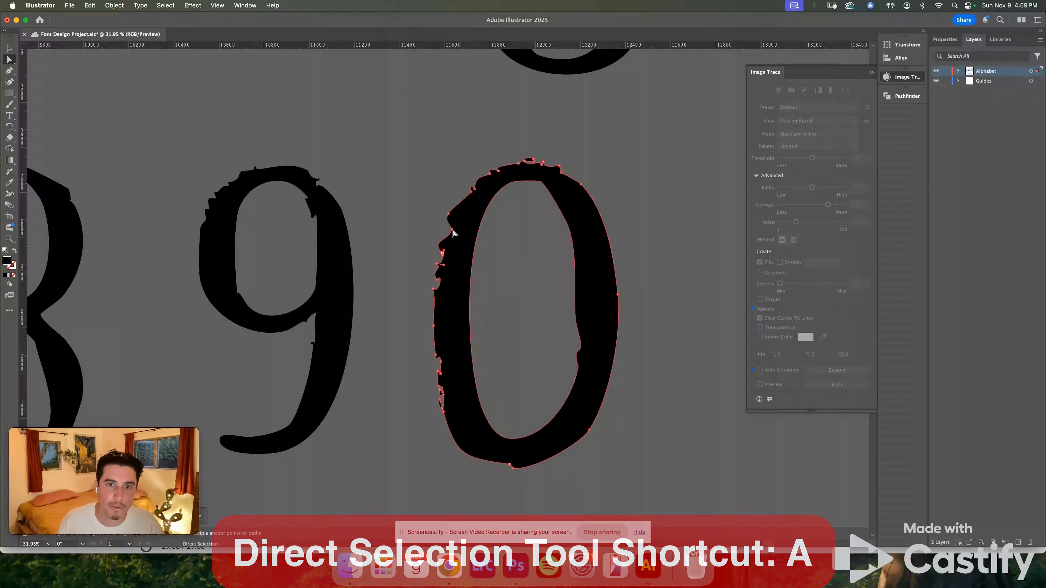
pyautogui.moveTo(437, 157); pyautogui.dragTo(632, 472)
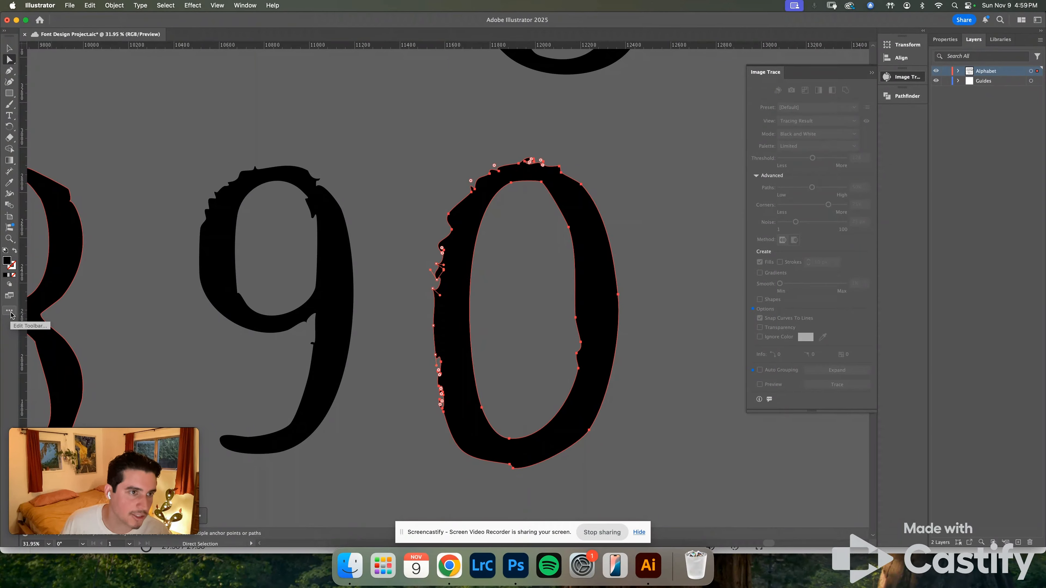
pyautogui.click(9, 312)
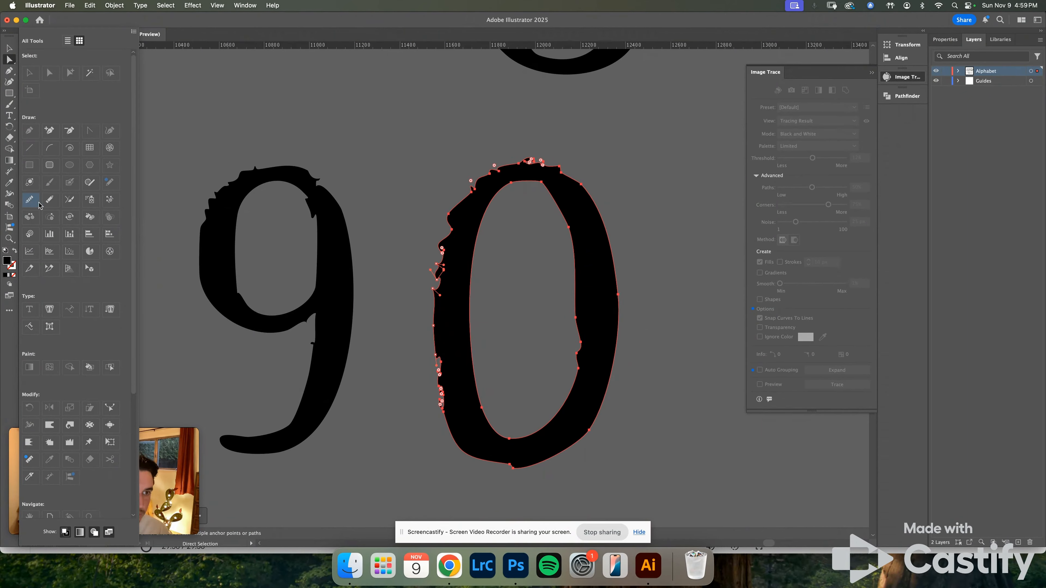
pyautogui.click(460, 314)
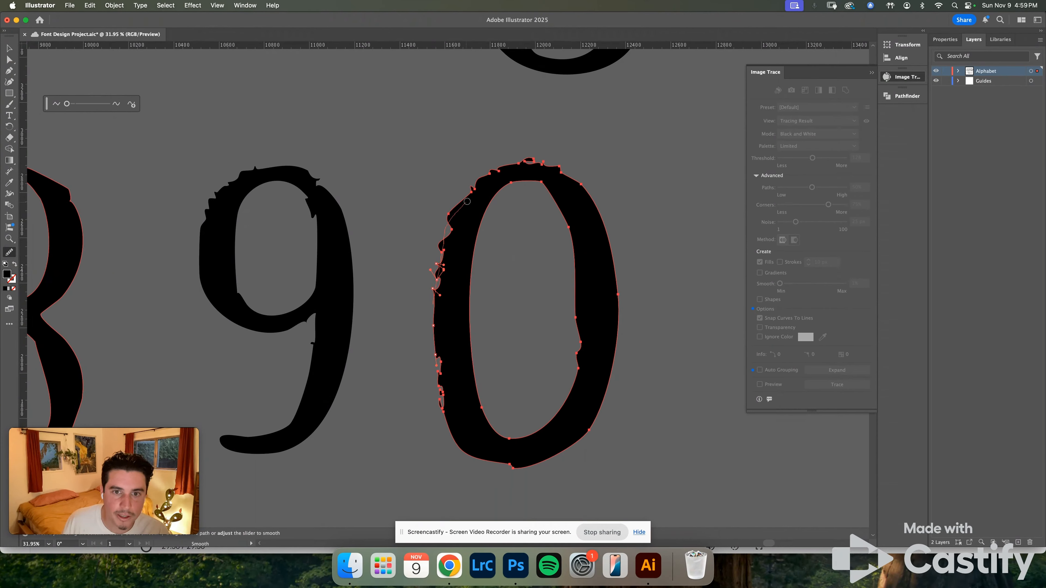
pyautogui.moveTo(489, 179); pyautogui.dragTo(490, 177)
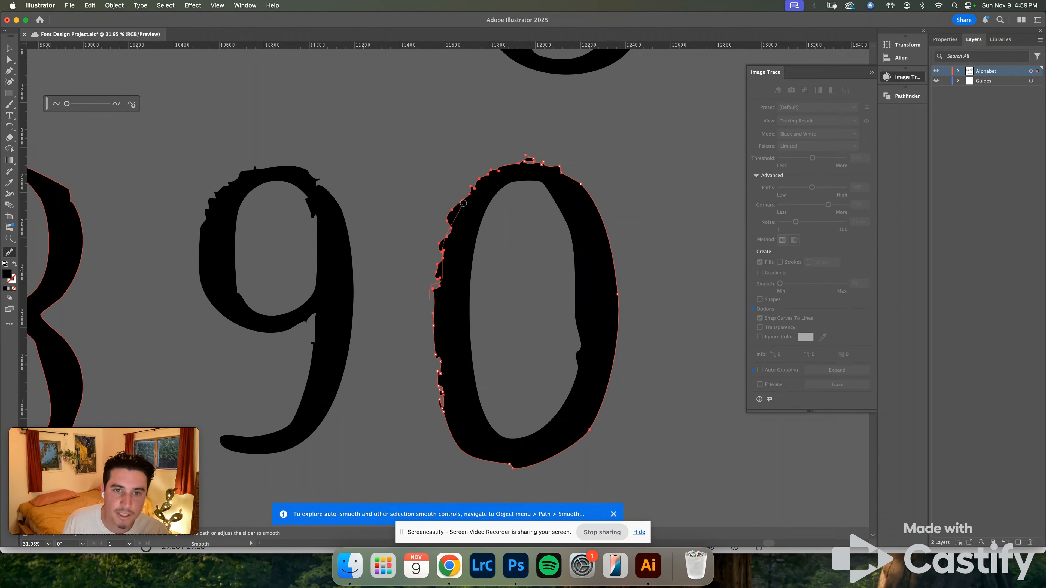
pyautogui.moveTo(463, 204); pyautogui.dragTo(469, 191)
# Smooth the jagged outline midway along the left edge of the digit 0, setting the smoothing amount to 92%.
pyautogui.scroll(4, 429, 274)
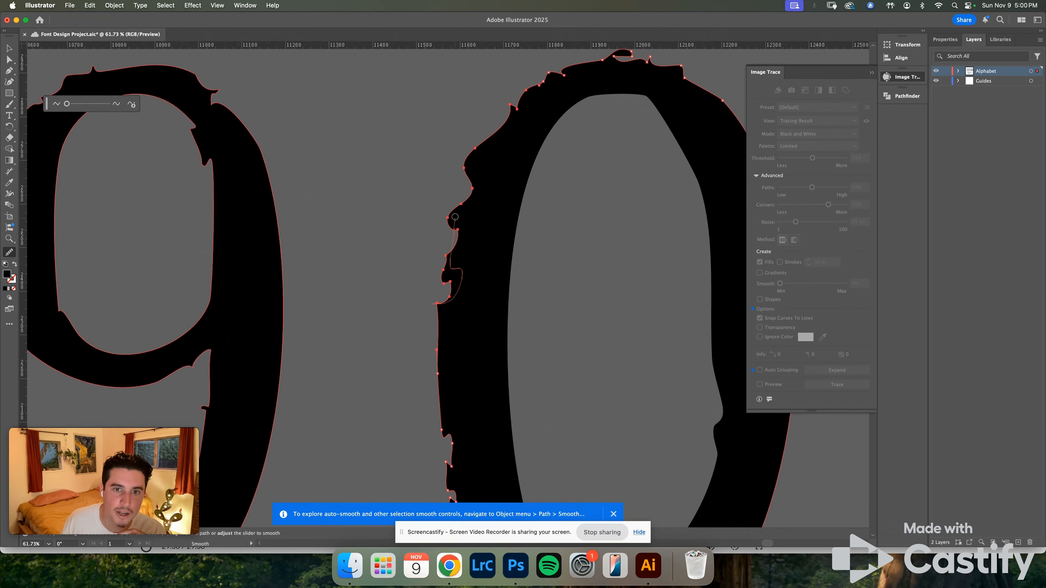
pyautogui.moveTo(455, 217); pyautogui.dragTo(461, 198)
pyautogui.moveTo(65, 107); pyautogui.dragTo(104, 104)
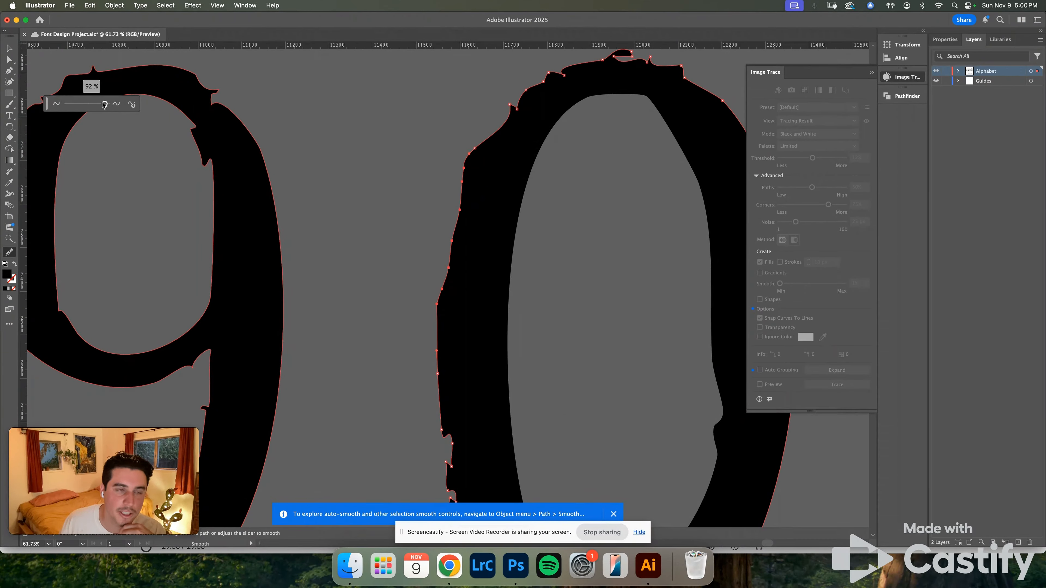
pyautogui.click(442, 288)
pyautogui.scroll(10, 437, 281)
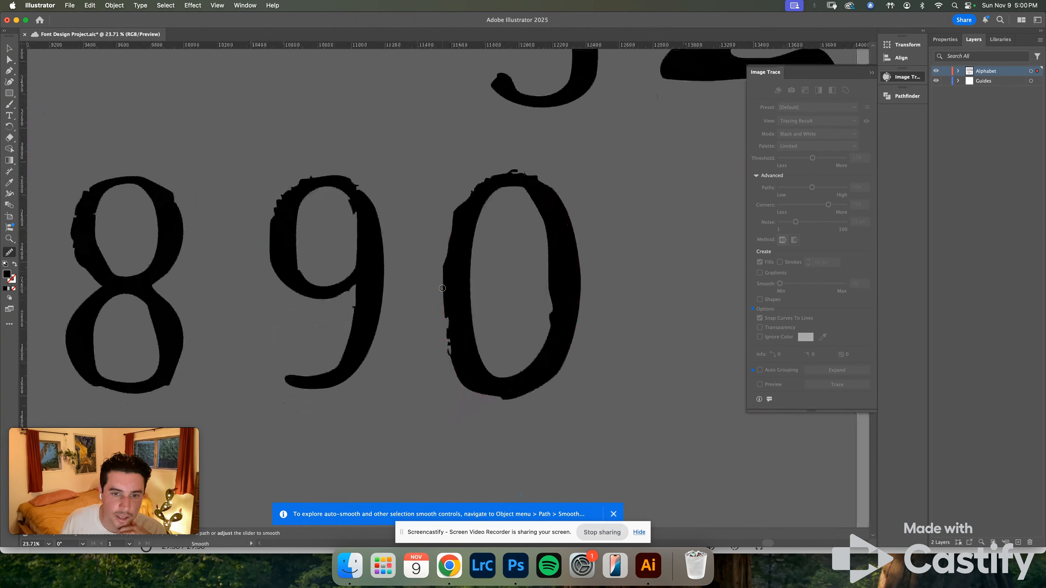
# Smooth the broken lower-left edge of the digit 0 at 93%, and go over the bump above it with the Smooth tool.
pyautogui.moveTo(428, 266)
pyautogui.mouseDown()
pyautogui.moveTo(449, 288)
pyautogui.moveTo(437, 319)
pyautogui.moveTo(431, 309)
pyautogui.moveTo(436, 350)
pyautogui.moveTo(452, 371)
pyautogui.moveTo(439, 361)
pyautogui.moveTo(449, 412)
pyautogui.mouseUp()
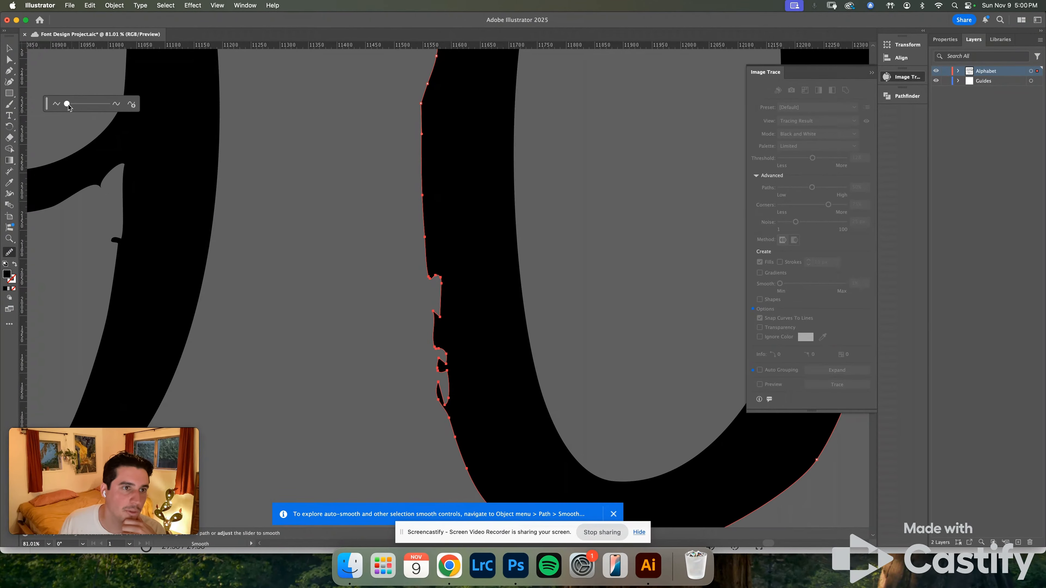
pyautogui.moveTo(68, 104); pyautogui.dragTo(107, 104)
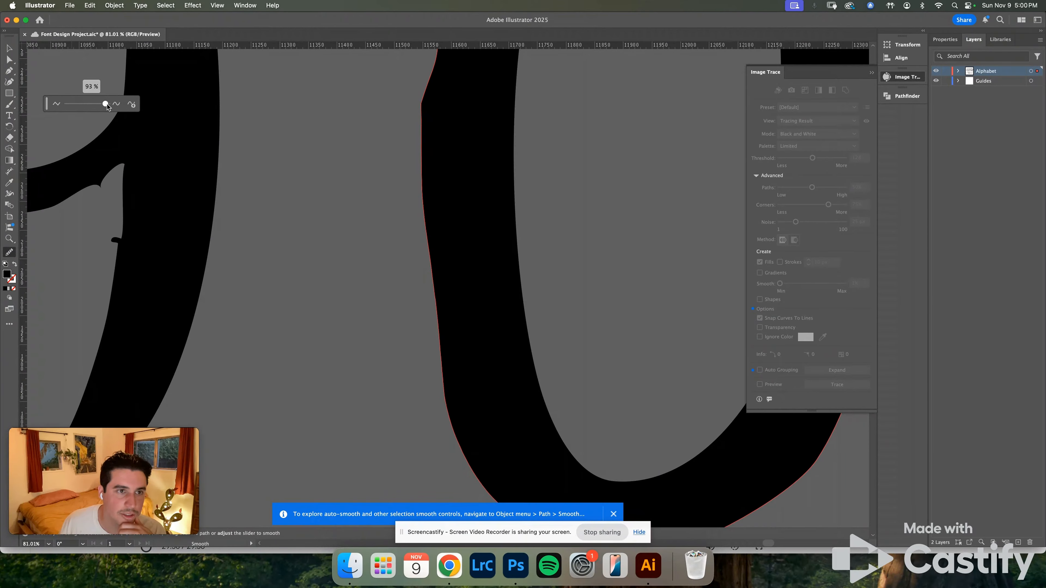
pyautogui.scroll(-4, 374, 258)
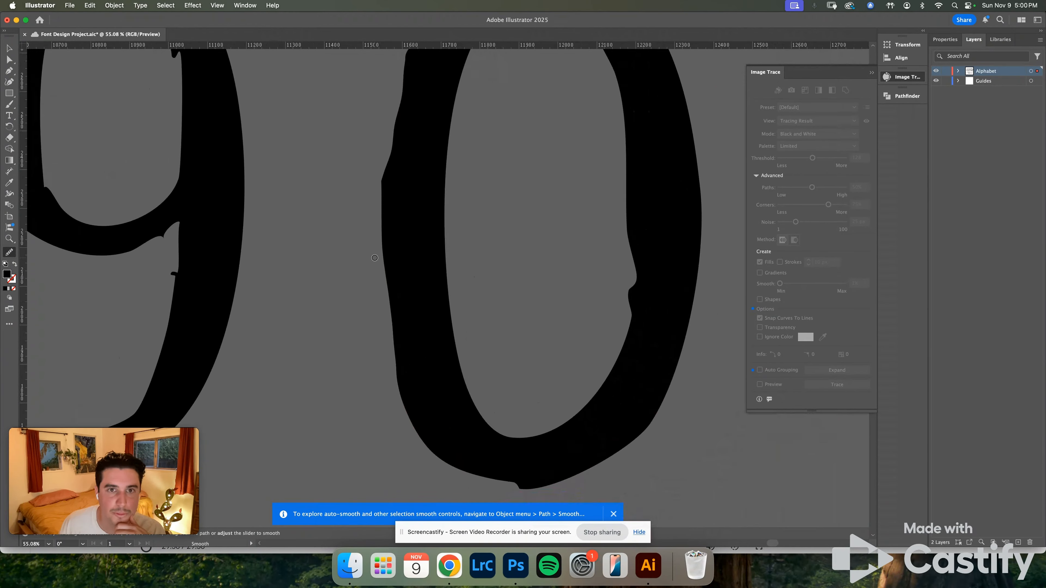
pyautogui.click(366, 221)
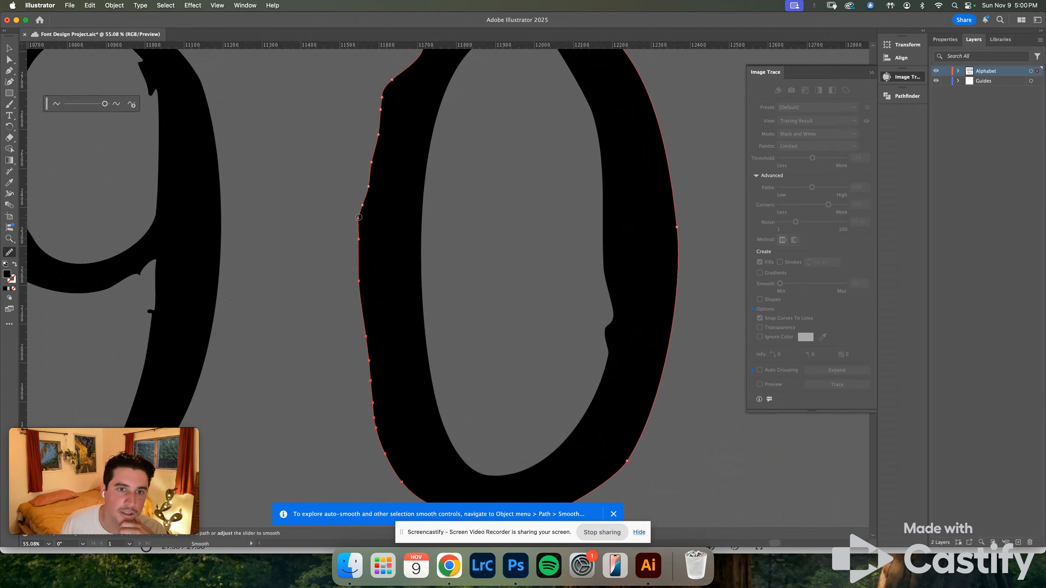
pyautogui.moveTo(358, 217); pyautogui.dragTo(364, 199)
pyautogui.scroll(-10, 370, 175)
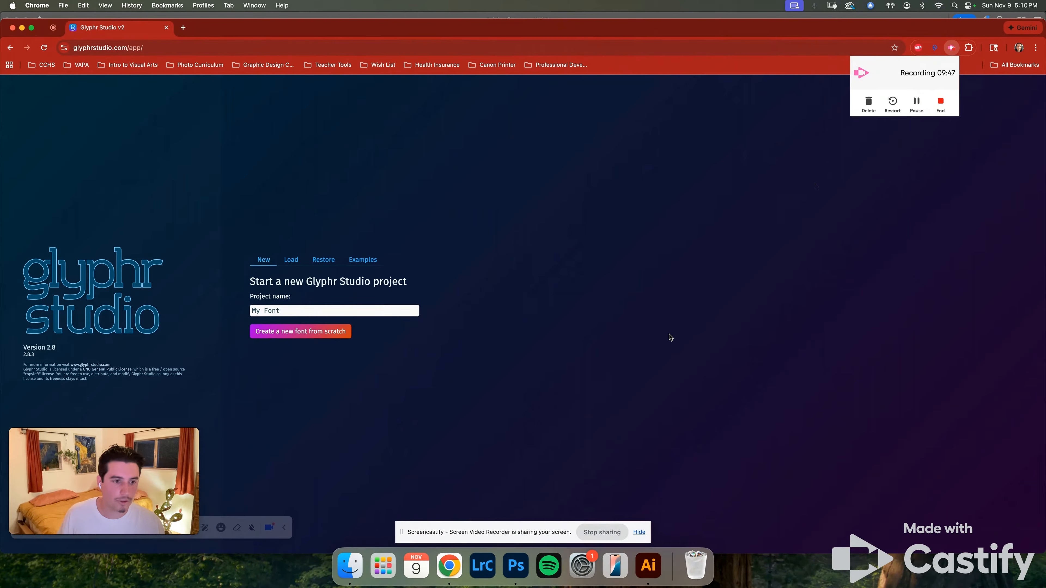
# Review the Glyphr Studio tutorial on making a first font in Chrome, including the key metrics and the Adobe Illustrator workspace option.
pyautogui.click(649, 562)
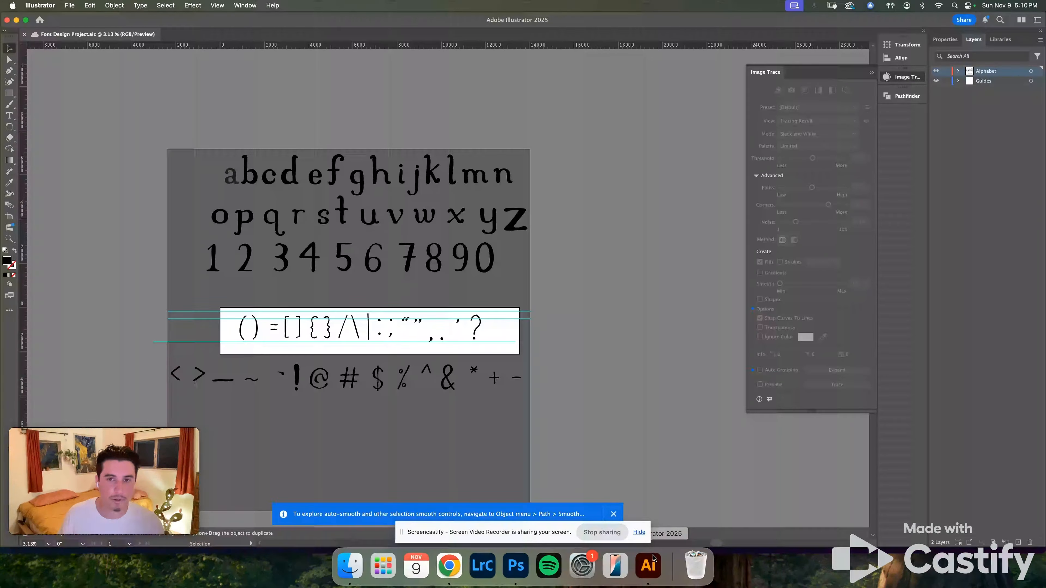
pyautogui.click(450, 567)
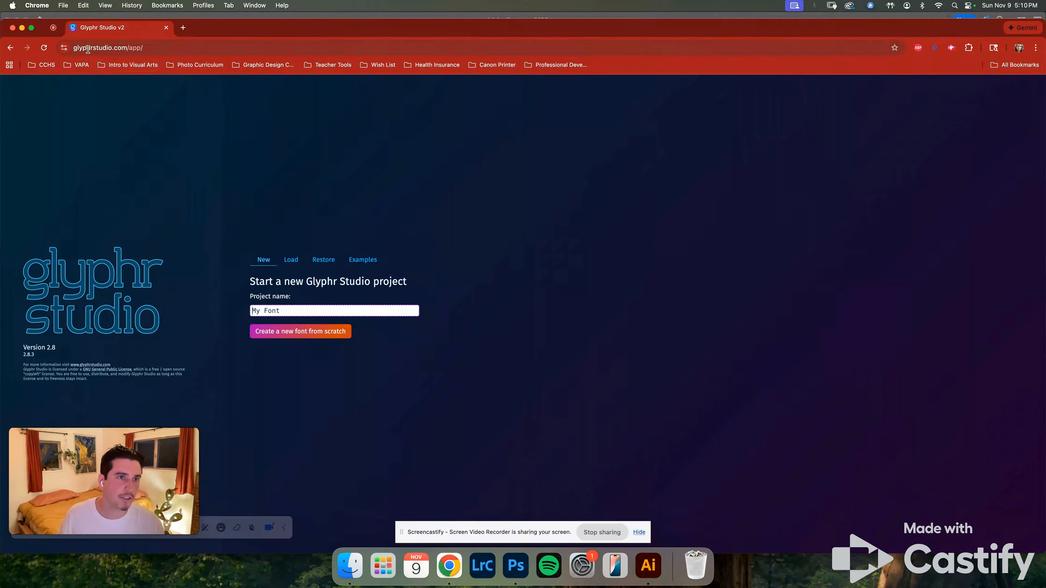
pyautogui.click(157, 48)
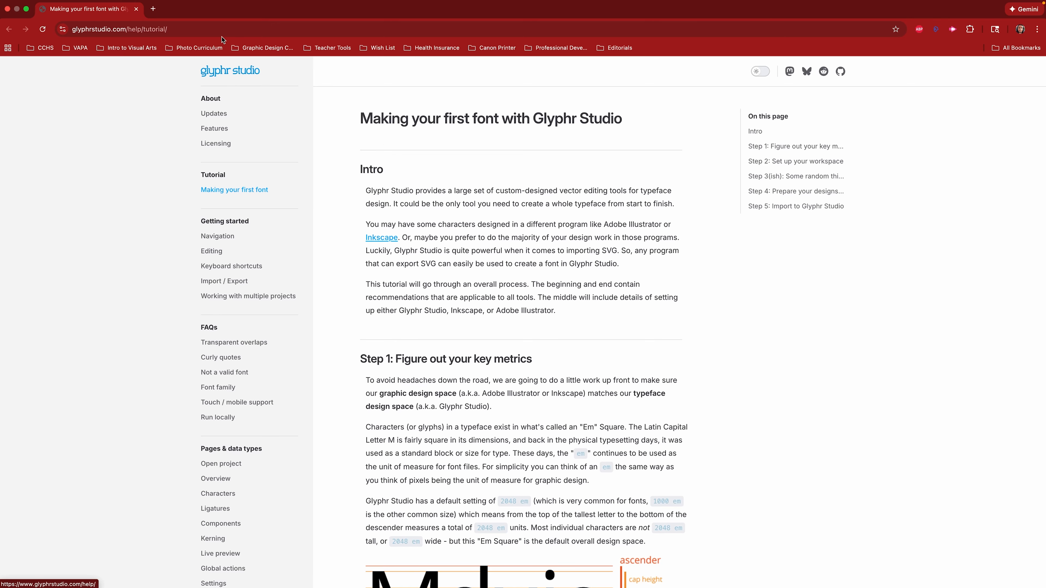
pyautogui.click(214, 29)
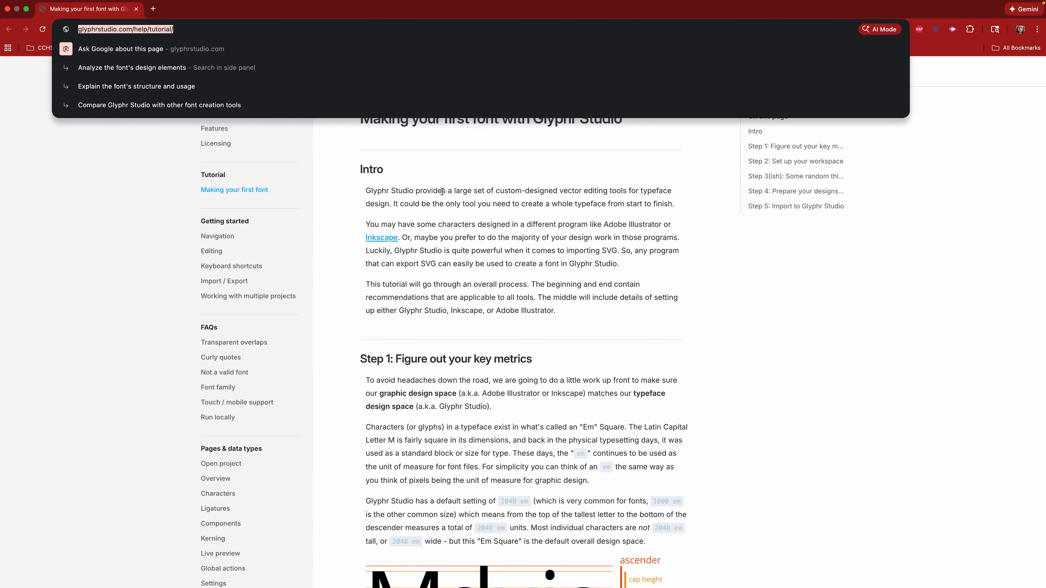
pyautogui.click(476, 227)
pyautogui.scroll(-20, 505, 368)
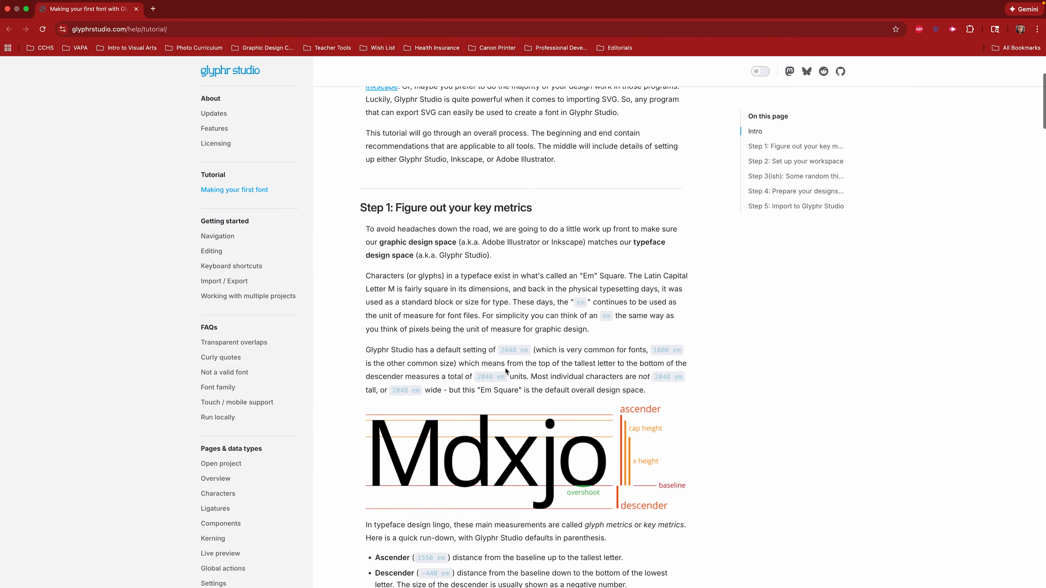
pyautogui.scroll(-20, 504, 368)
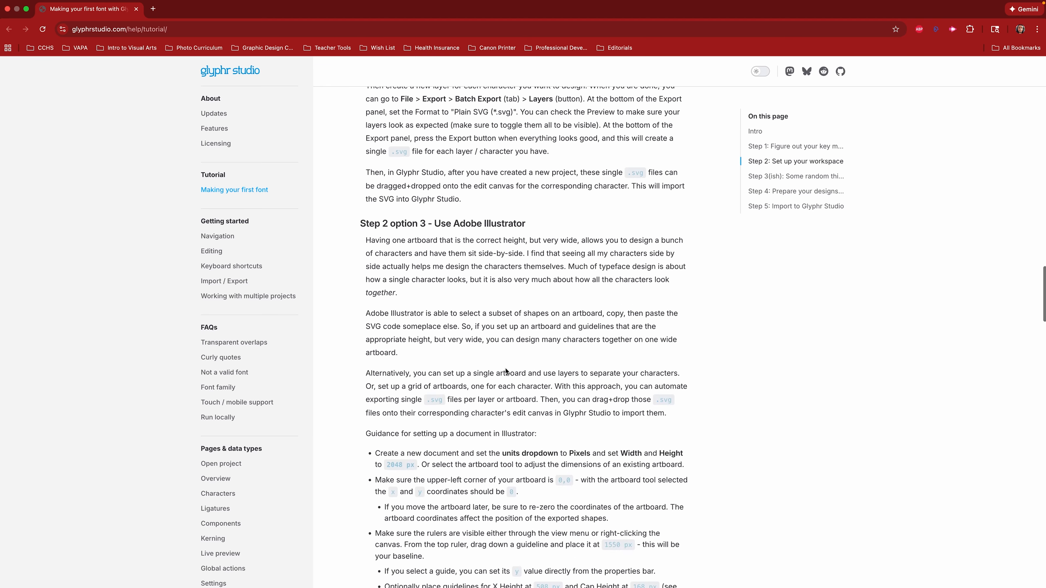
pyautogui.scroll(20, 505, 368)
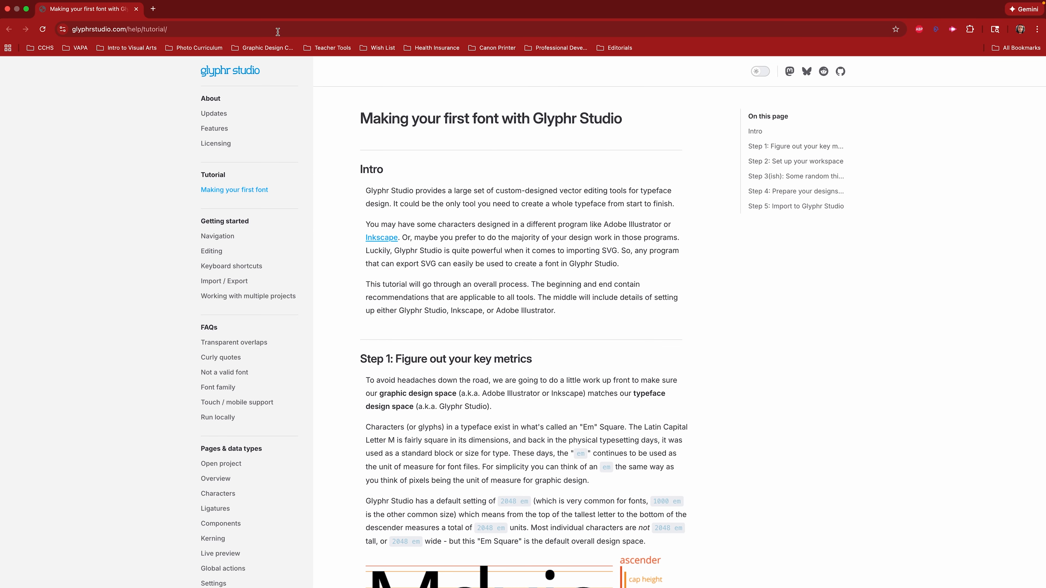
pyautogui.click(210, 30)
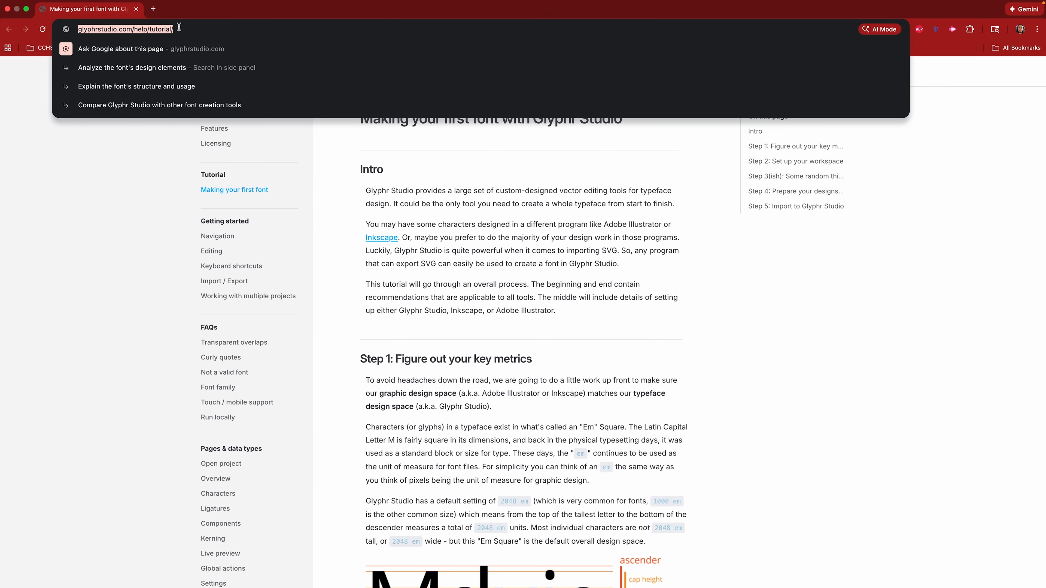
pyautogui.click(526, 264)
pyautogui.scroll(-20, 552, 478)
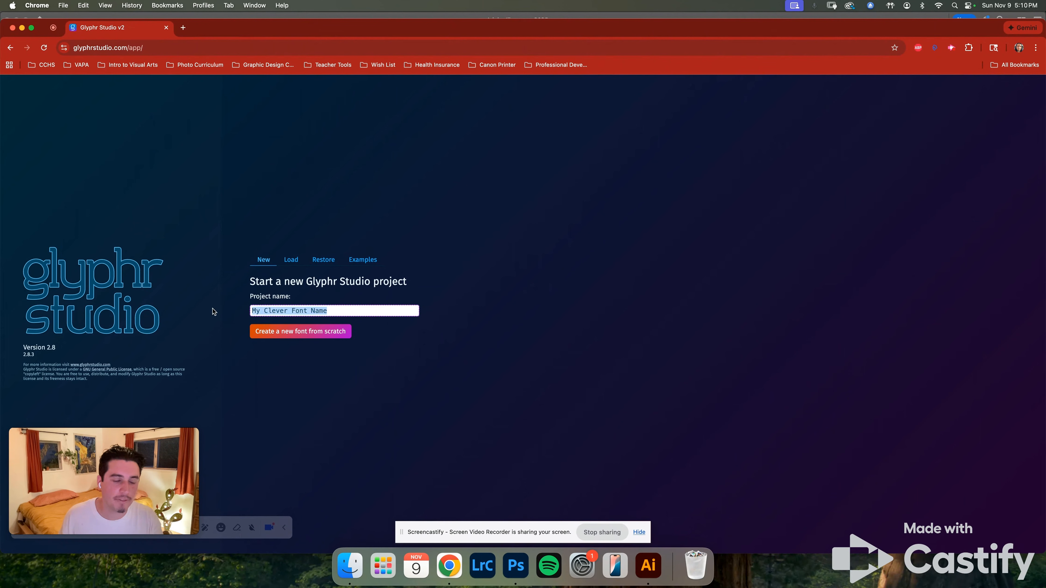
# Create a new font from scratch in Glyphr Studio with the project name My Clever Font Name.
pyautogui.click(640, 563)
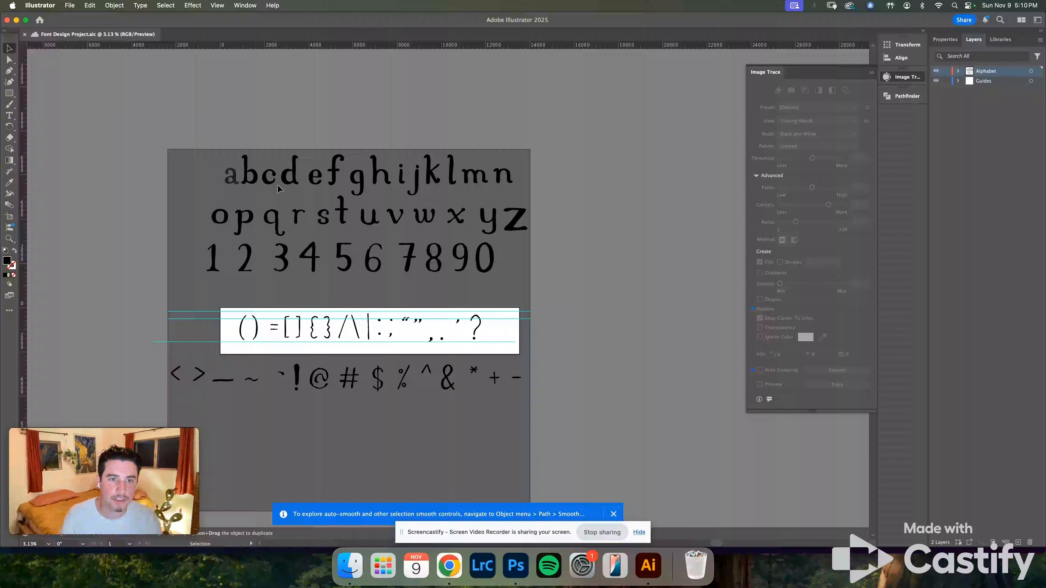
pyautogui.press('super+Tab')
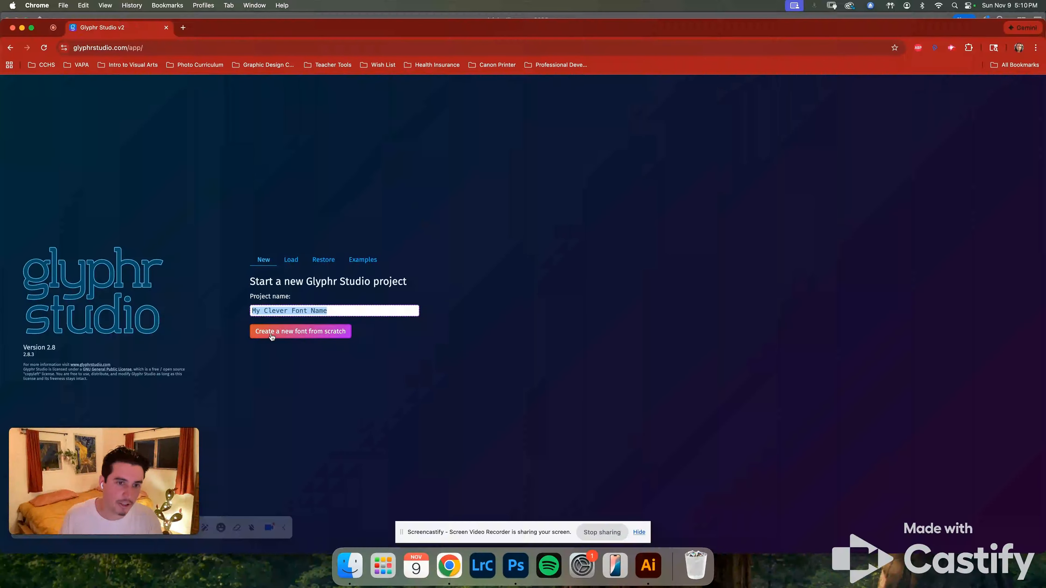
pyautogui.click(294, 334)
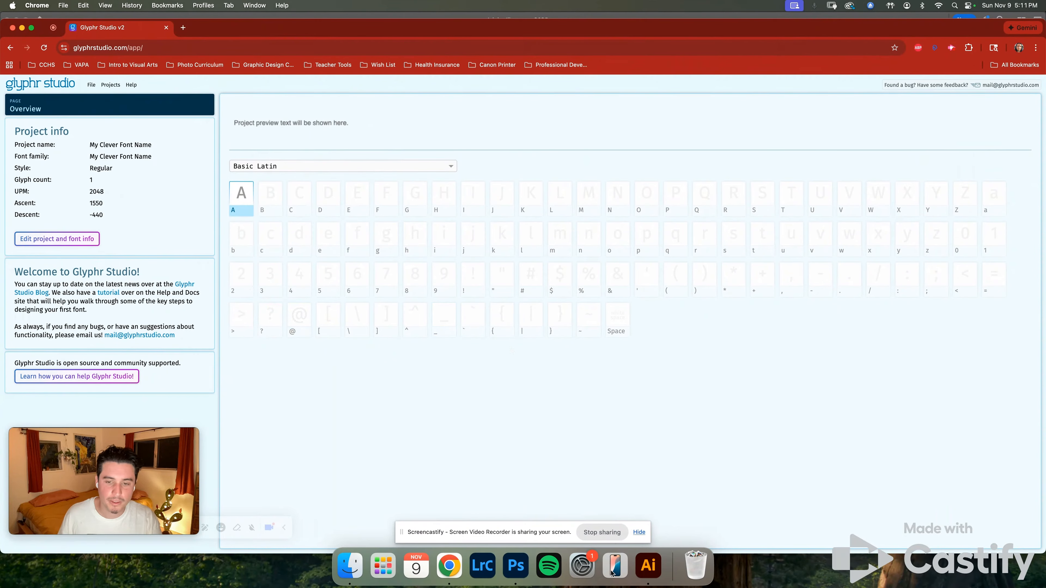
# Switch to Illustrator and bring up its list of application settings categories.
pyautogui.click(645, 575)
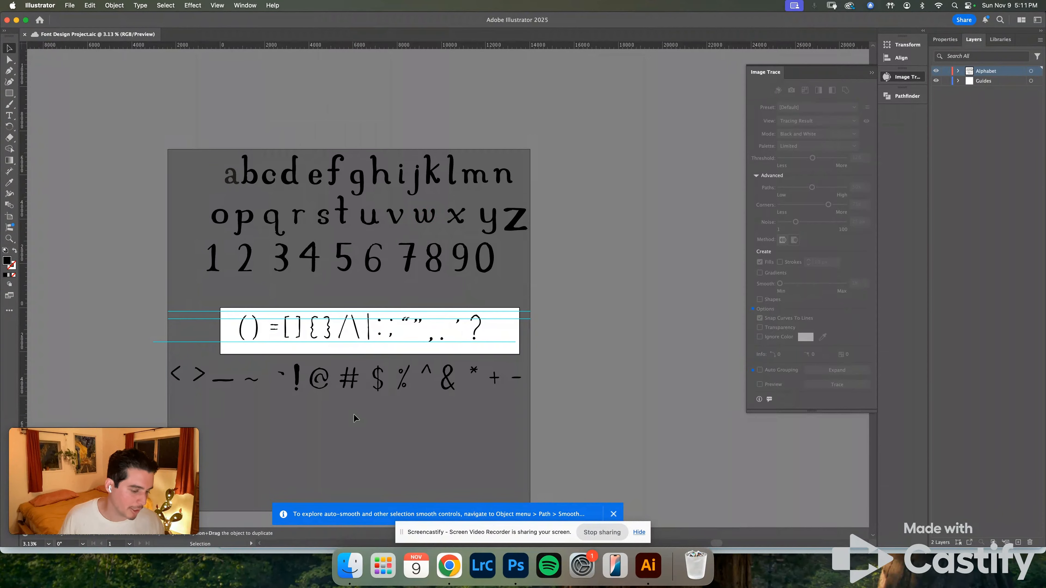
pyautogui.click(40, 5)
pyautogui.moveTo(49, 34)
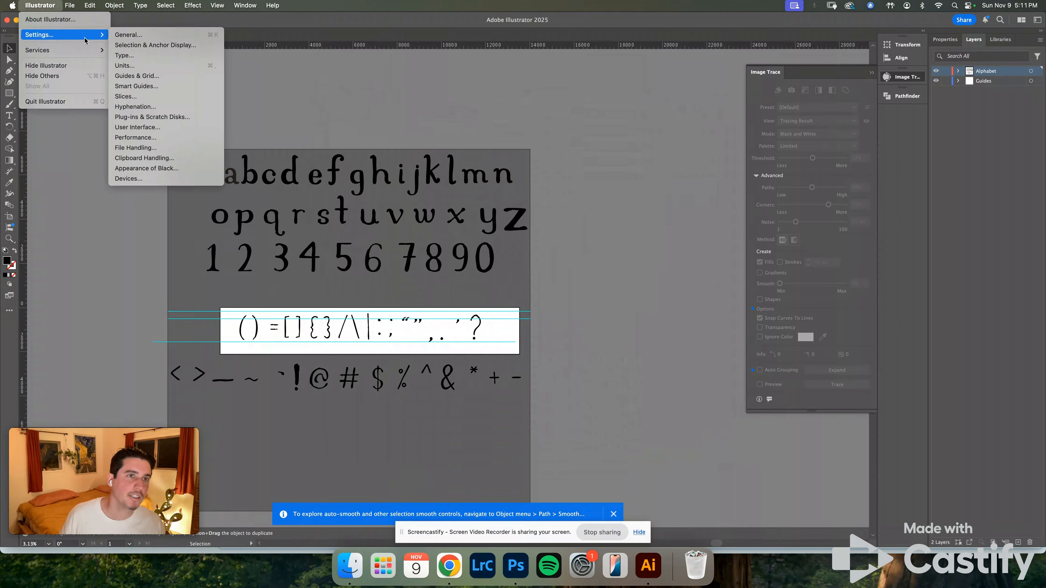
# Set the clipboard handling preferences to include SVG code on copy.
pyautogui.click(126, 37)
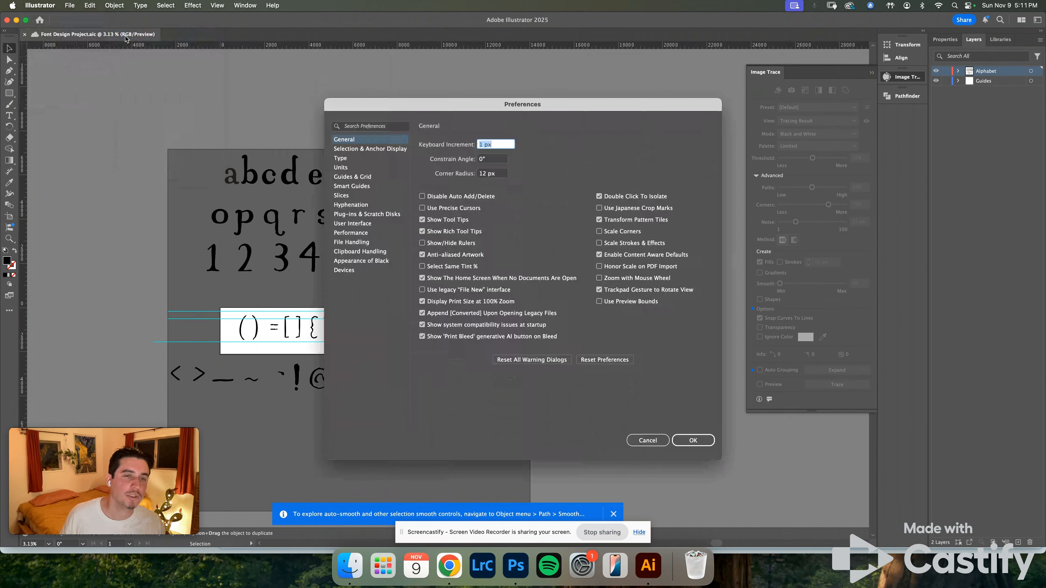
pyautogui.click(364, 252)
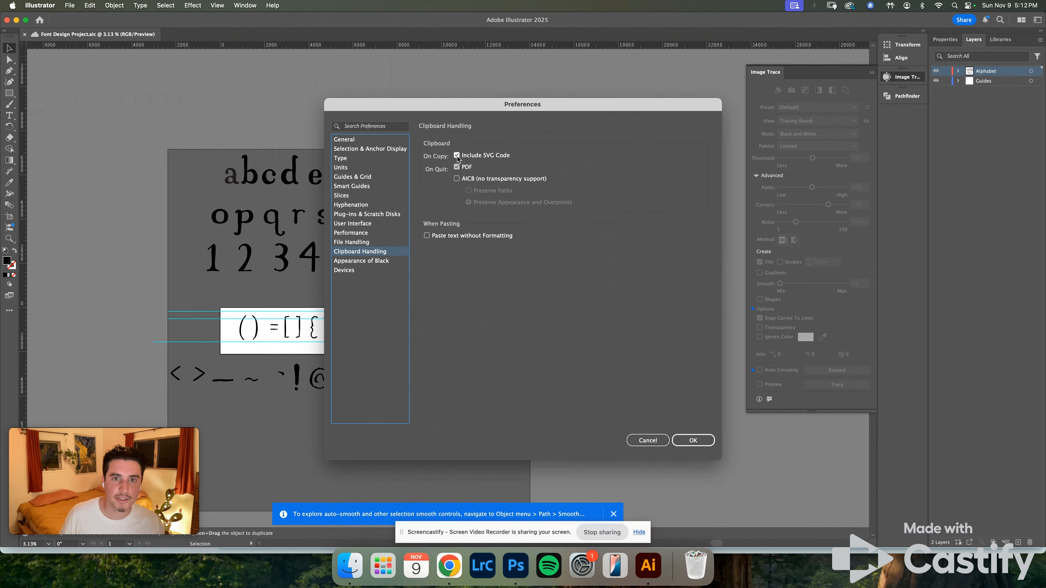
pyautogui.click(693, 440)
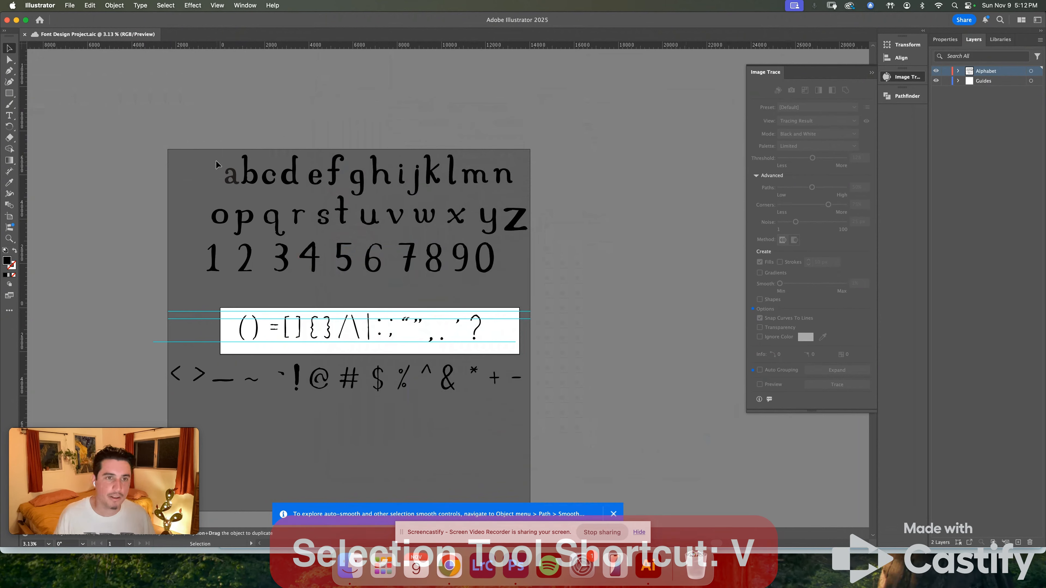
# Copy the lowercase a outline from the alphabet artwork and switch to Glyphr Studio in Chrome.
pyautogui.scroll(10, 217, 164)
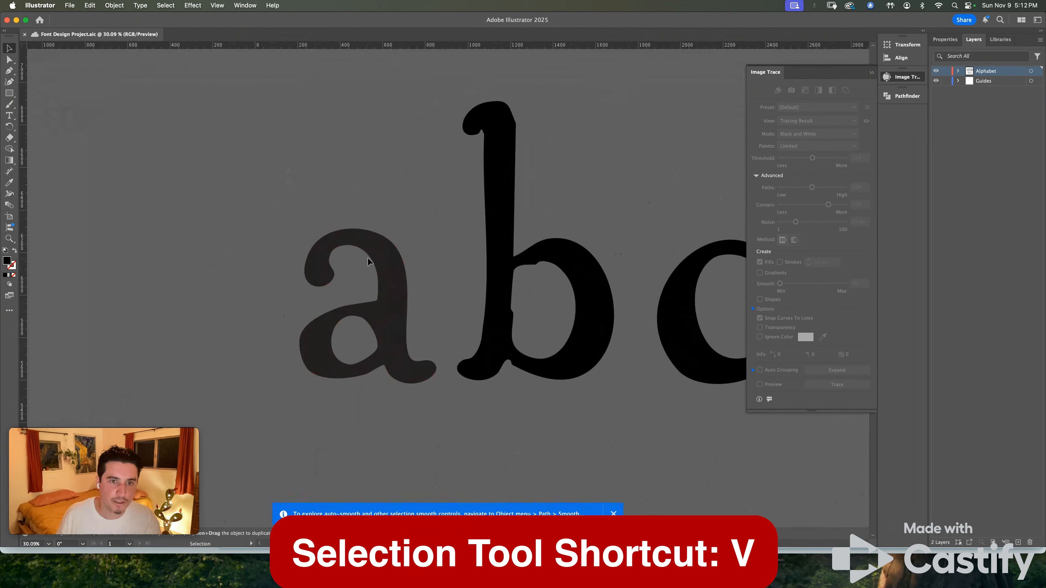
pyautogui.click(368, 258)
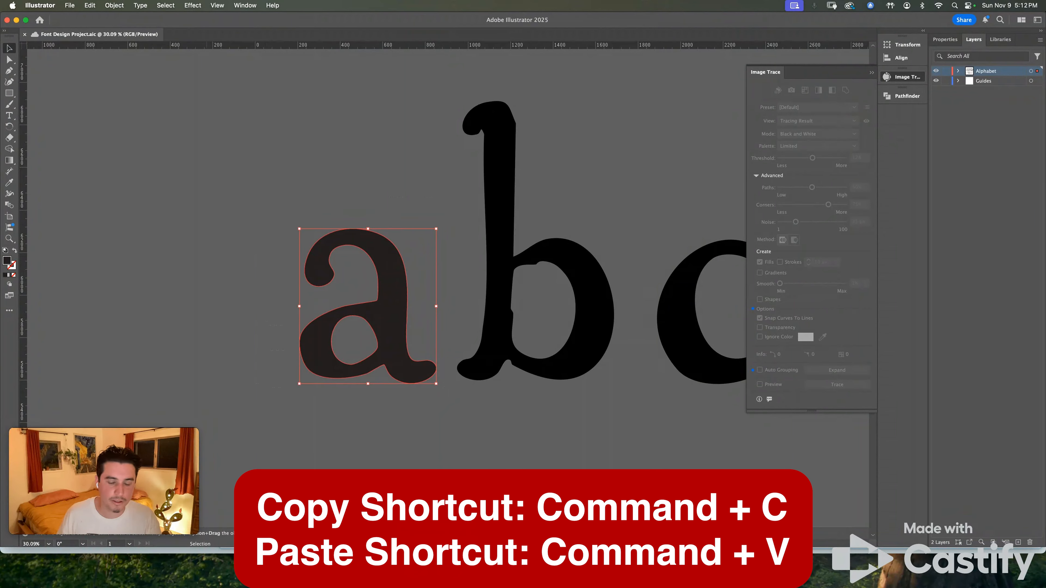
pyautogui.press('super+Tab')
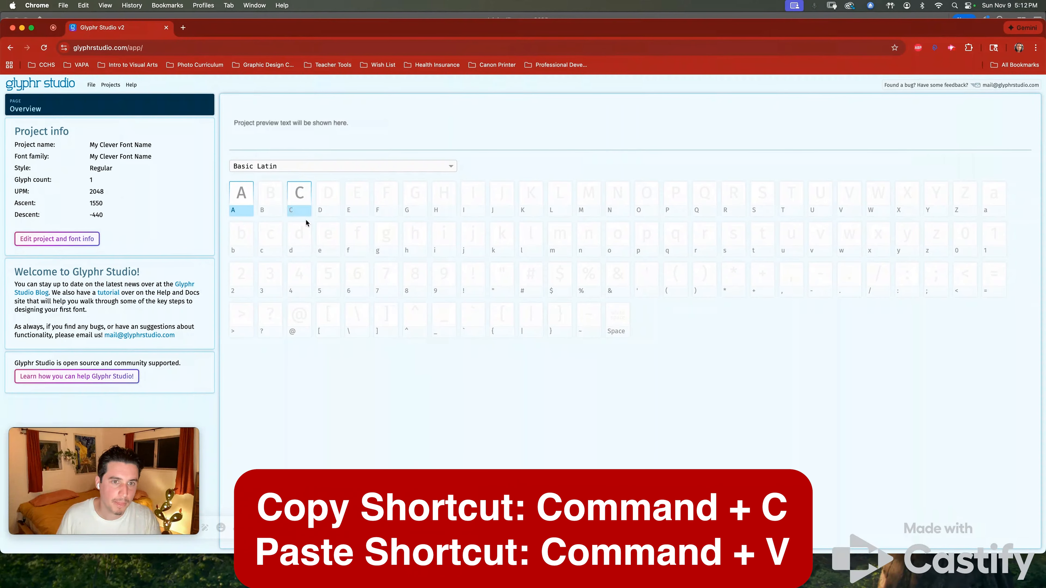
# Open the Latin Small Letter A glyph and paste the copied outline, allowing the site to access the clipboard.
pyautogui.click(993, 208)
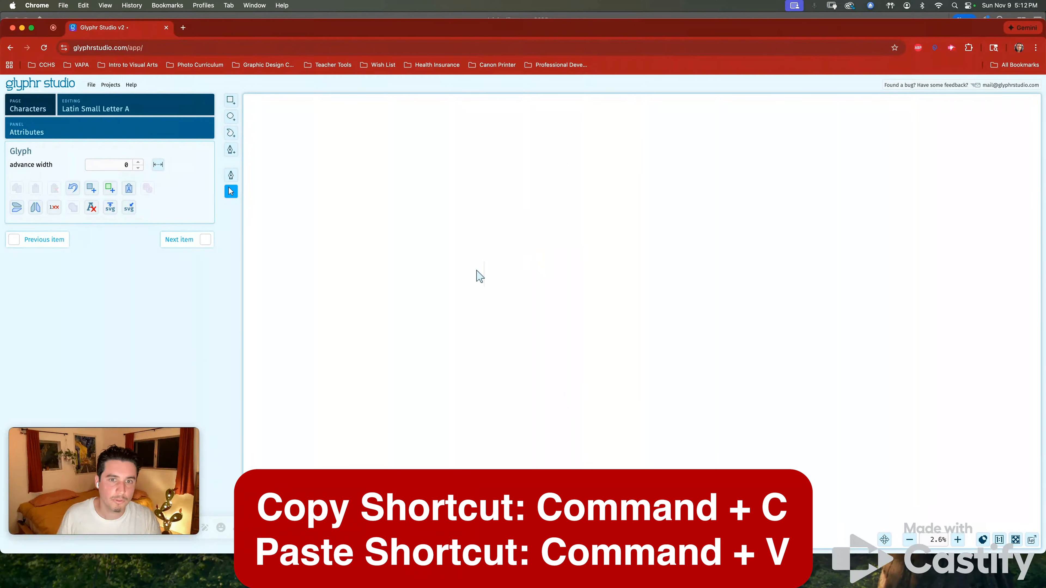
pyautogui.press('super+v')
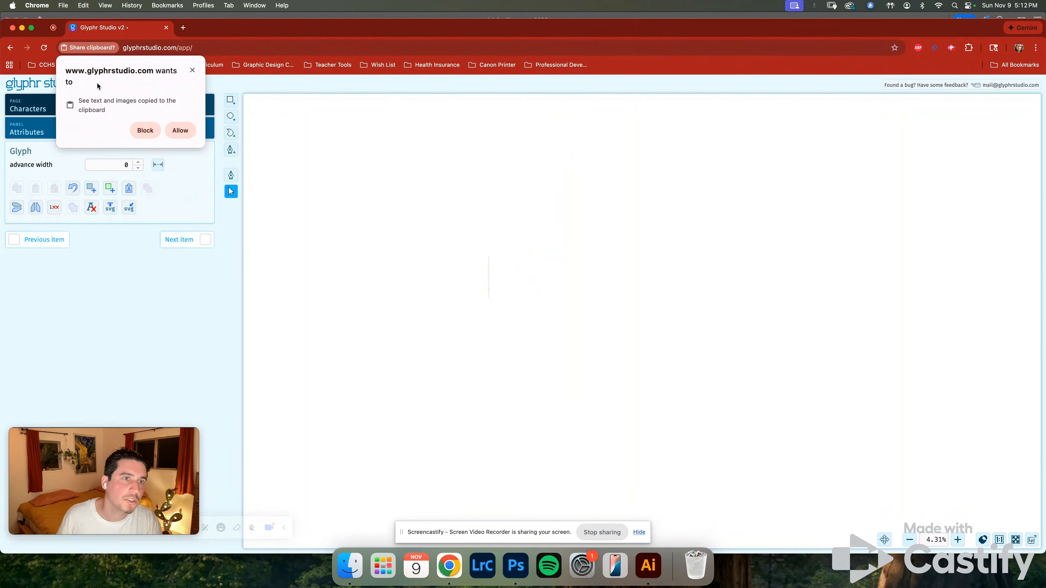
pyautogui.click(178, 129)
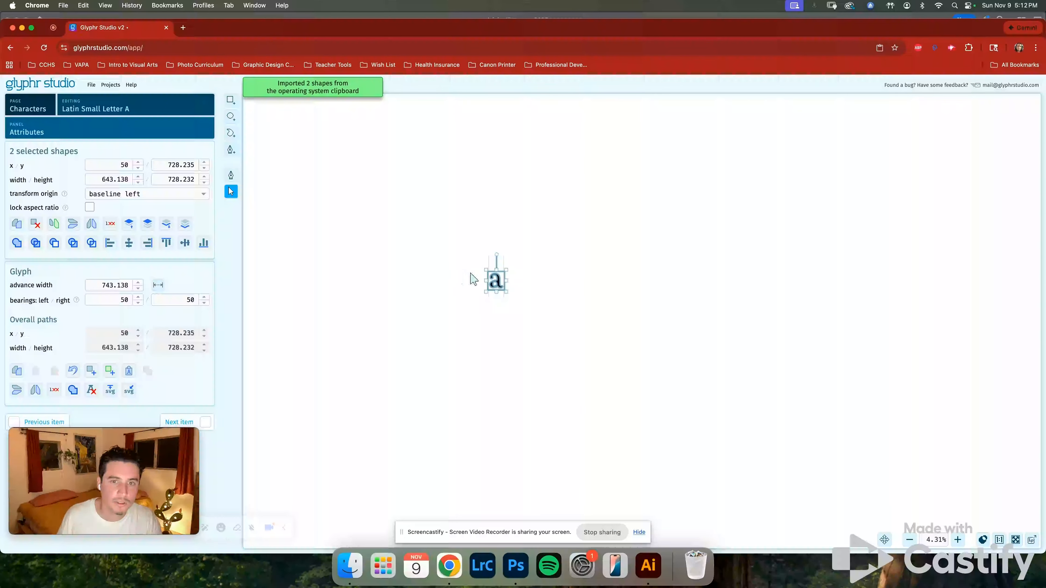
pyautogui.scroll(10, 509, 292)
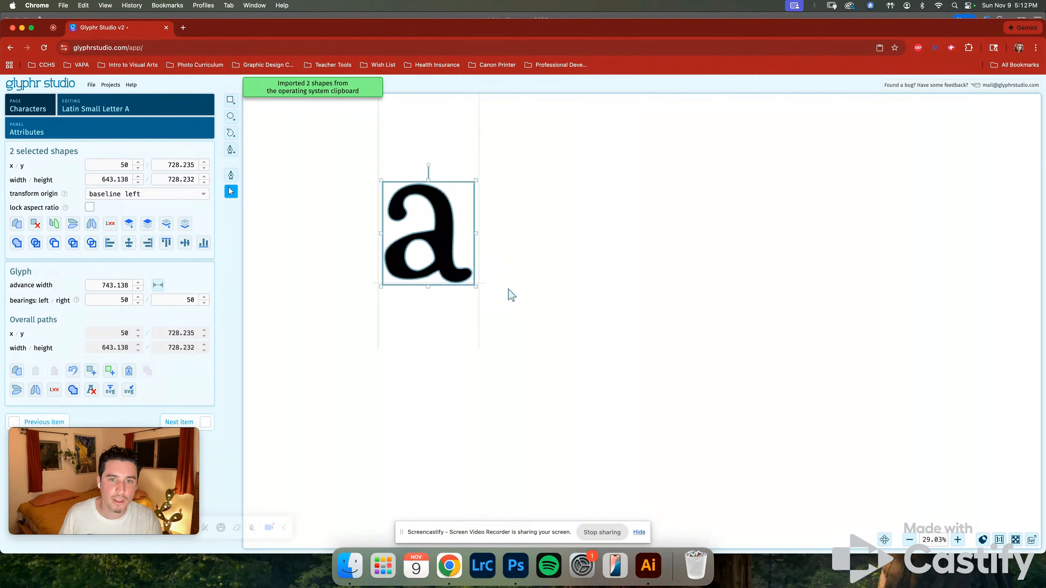
pyautogui.scroll(-15, 428, 270)
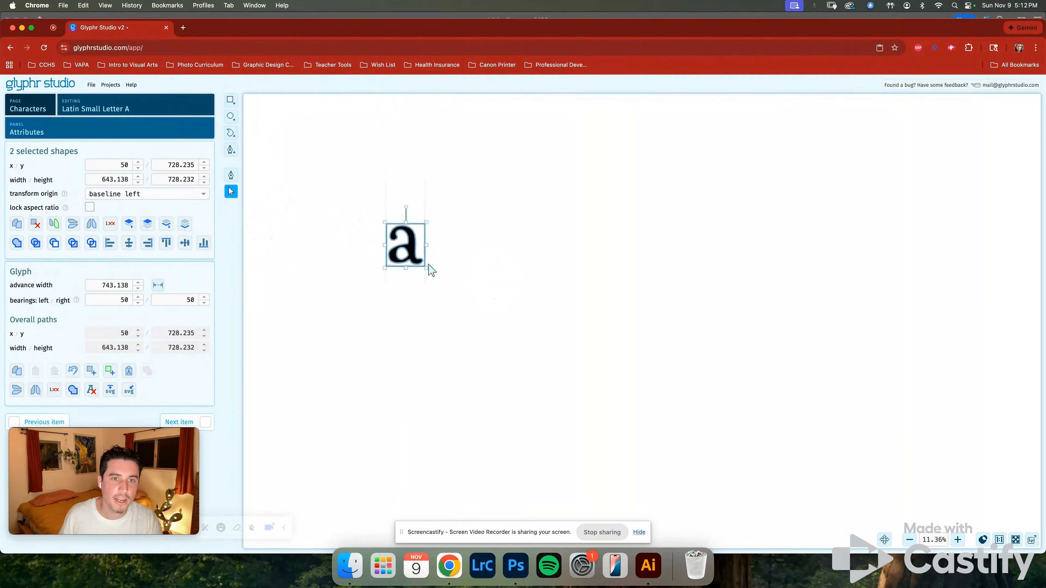
pyautogui.scroll(3, 429, 270)
pyautogui.press('space')
pyautogui.moveTo(430, 332); pyautogui.dragTo(558, 428)
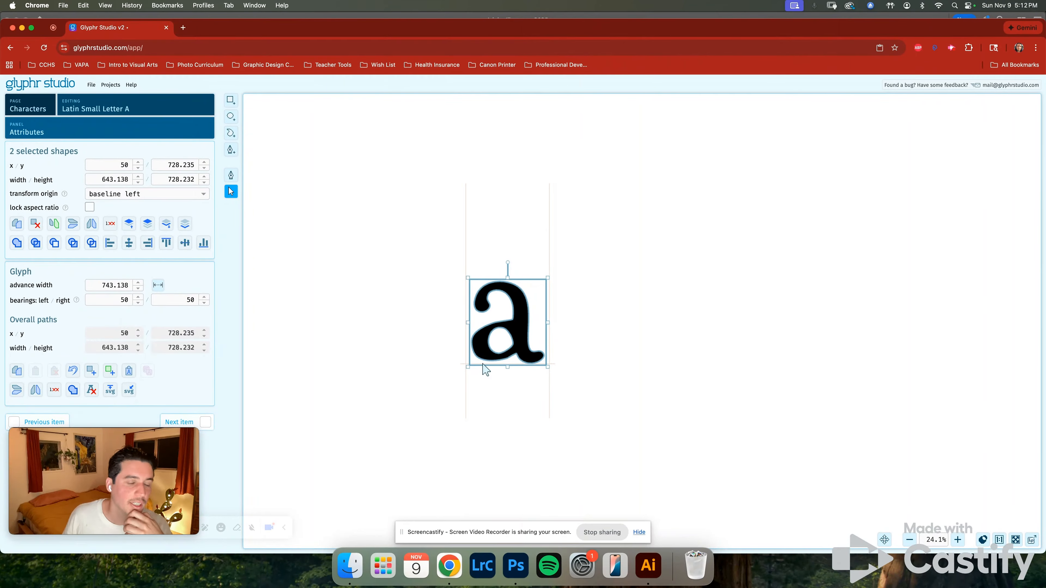
pyautogui.click(641, 565)
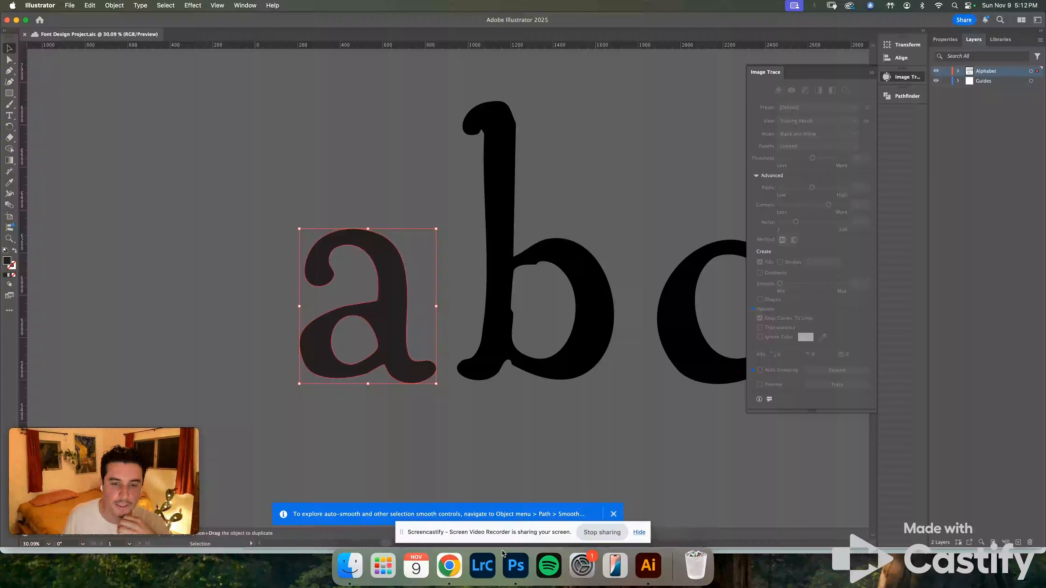
pyautogui.click(456, 572)
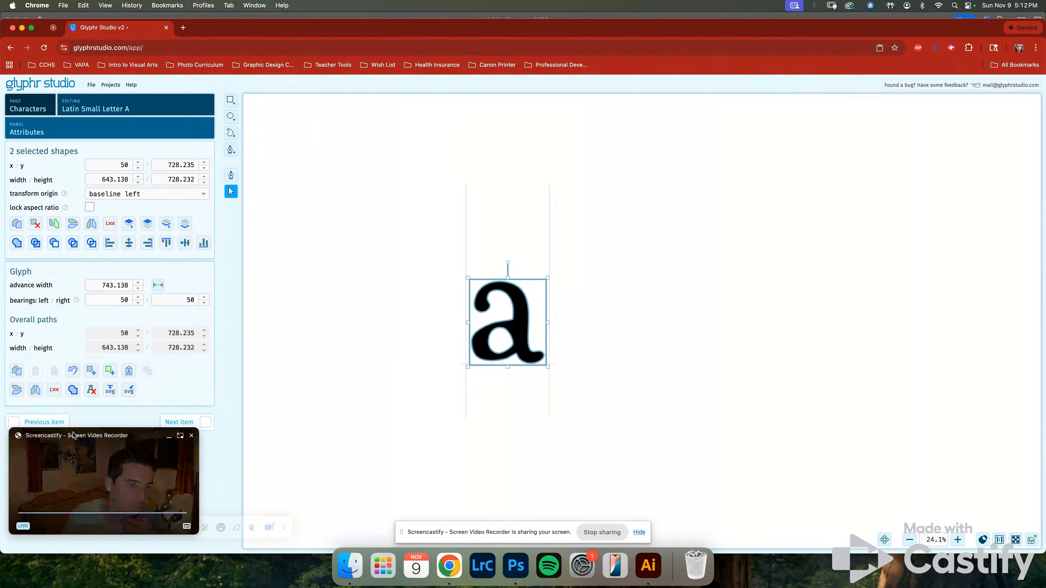
# Turn on the x height, cap height, descent and ascent key metrics guides for the glyph.
pyautogui.click(134, 133)
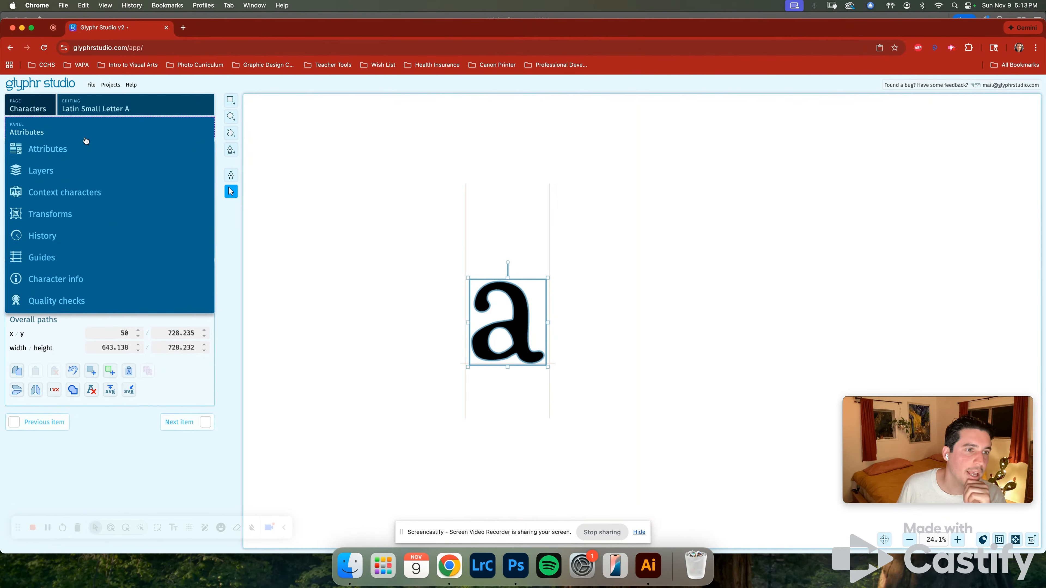
pyautogui.click(47, 260)
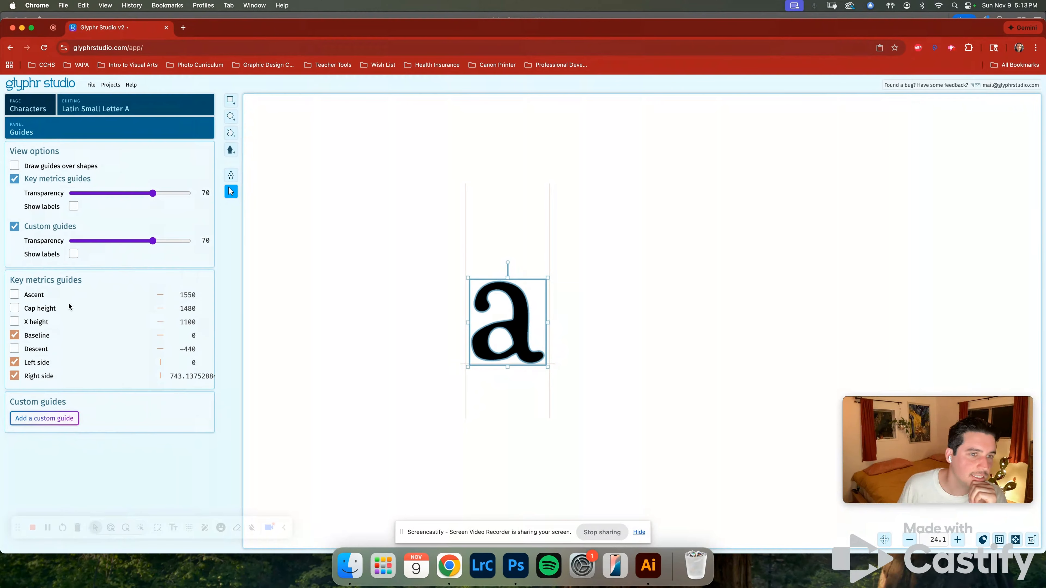
pyautogui.click(14, 322)
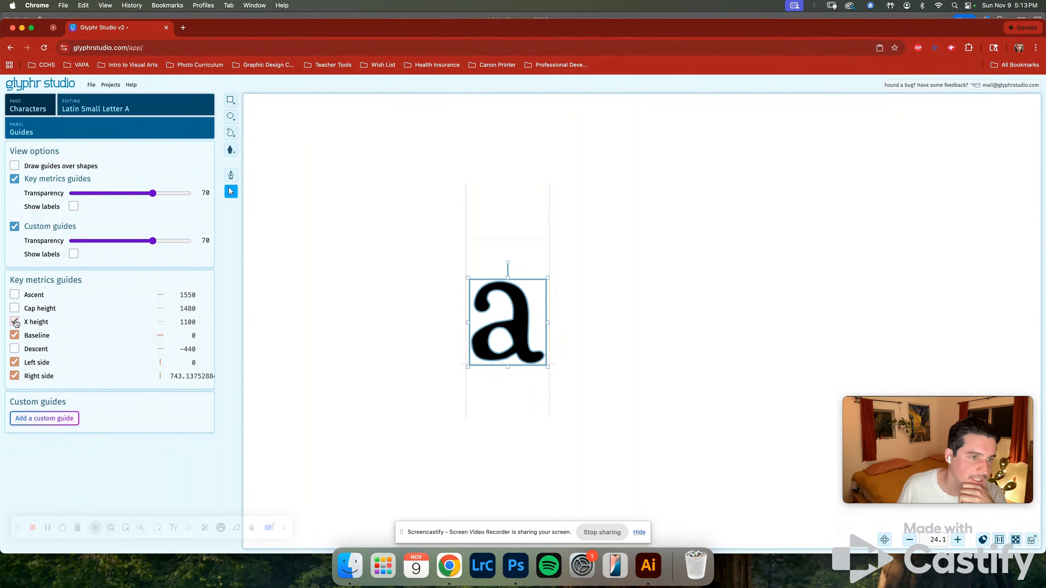
pyautogui.click(16, 309)
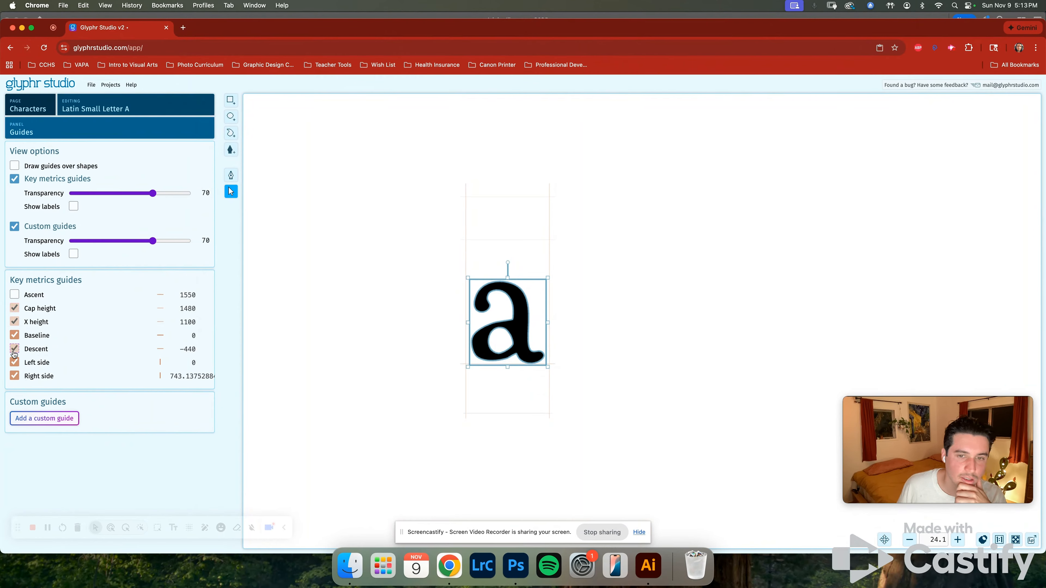
pyautogui.click(15, 294)
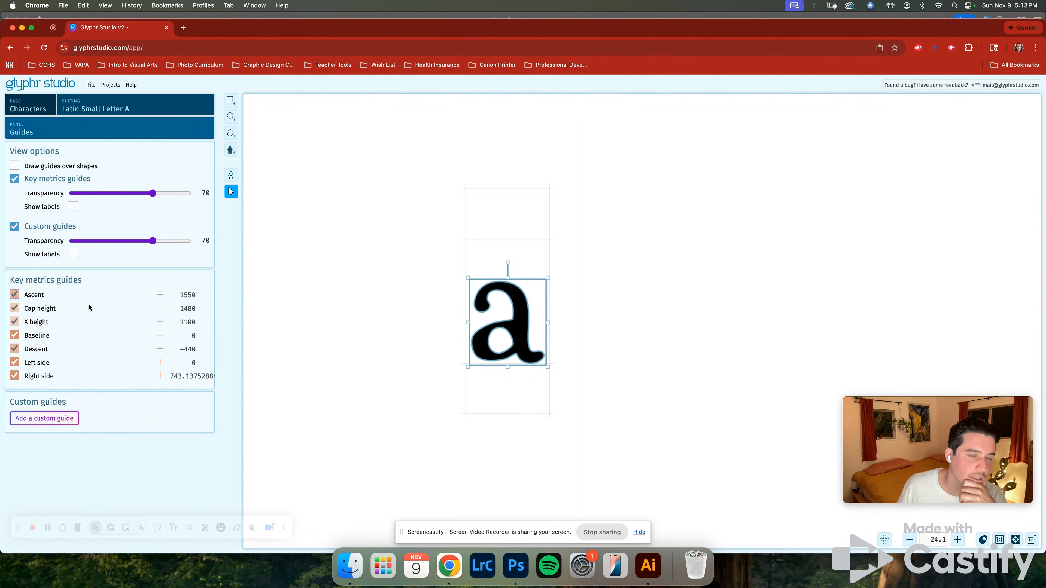
pyautogui.click(15, 322)
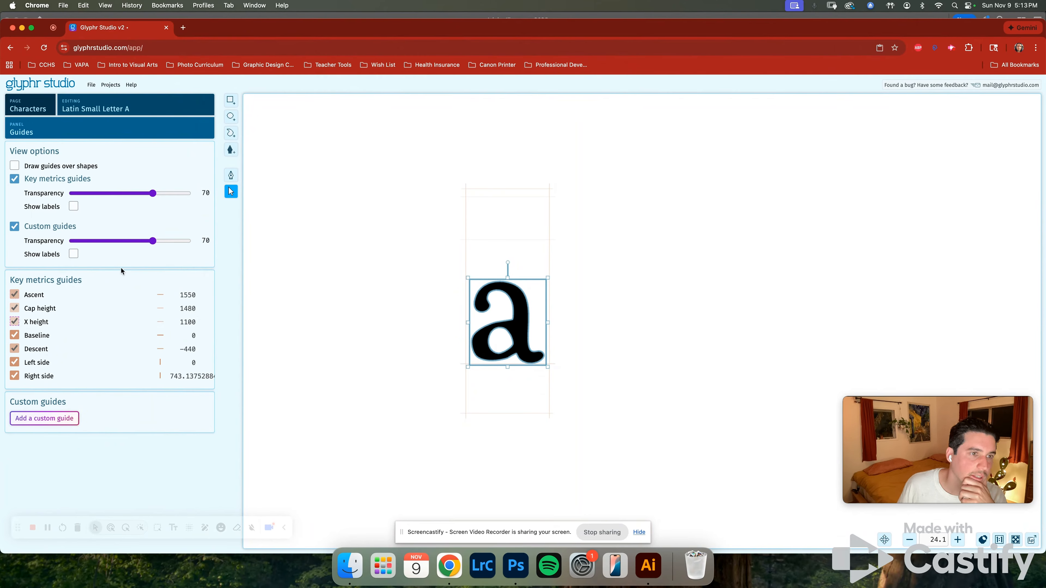
# Show labels on the key metrics guides, set their transparency to 12, and turn off the custom guides.
pyautogui.moveTo(152, 241)
pyautogui.mouseDown()
pyautogui.moveTo(170, 241)
pyautogui.moveTo(105, 236)
pyautogui.moveTo(155, 241)
pyautogui.mouseUp()
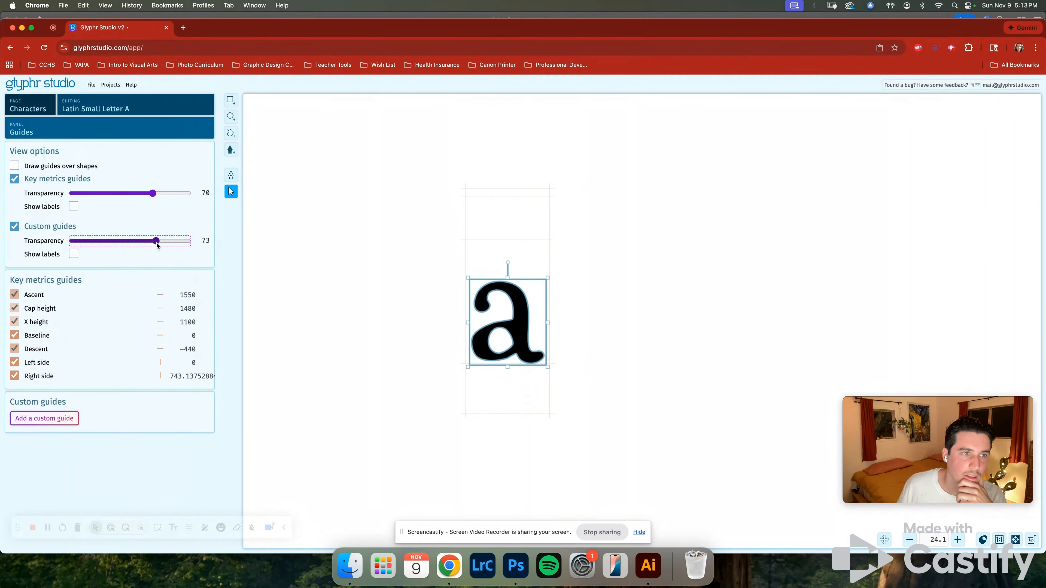
pyautogui.click(73, 254)
pyautogui.click(73, 207)
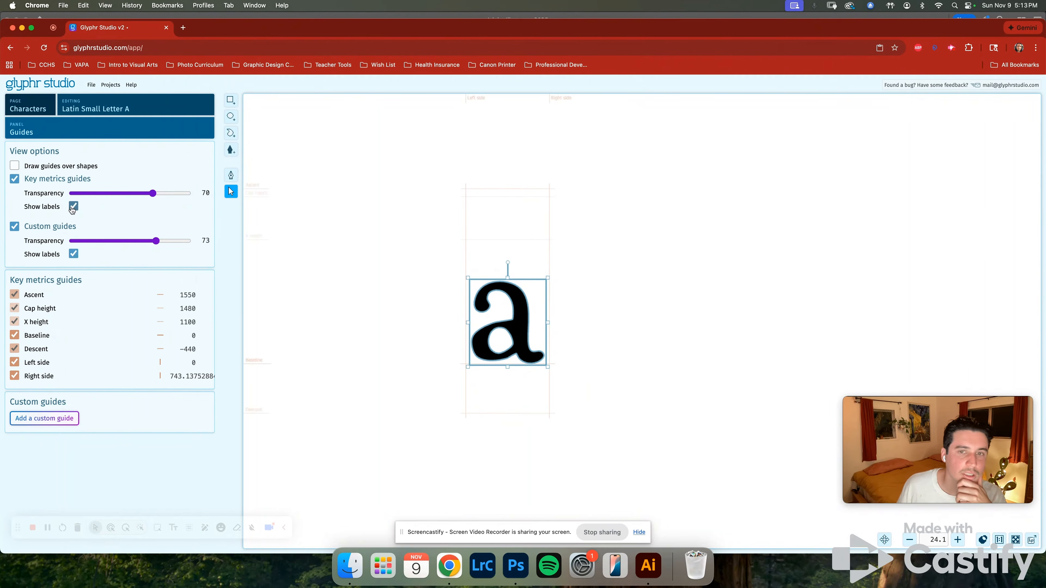
pyautogui.click(85, 193)
pyautogui.click(15, 227)
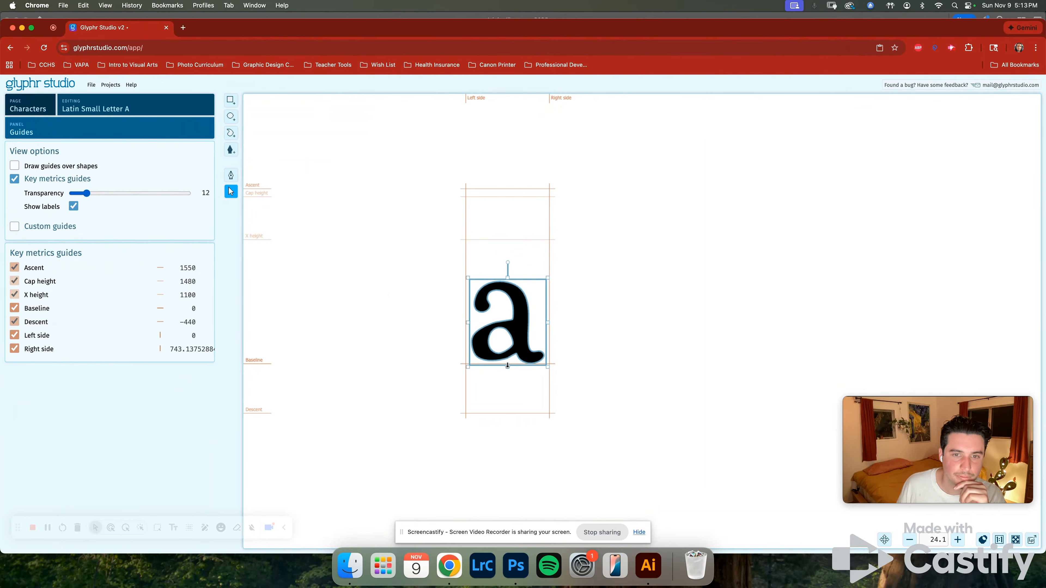
# Deselect the letter a, then pan and zoom the canvas to examine how it sits between the metrics guides.
pyautogui.click(581, 398)
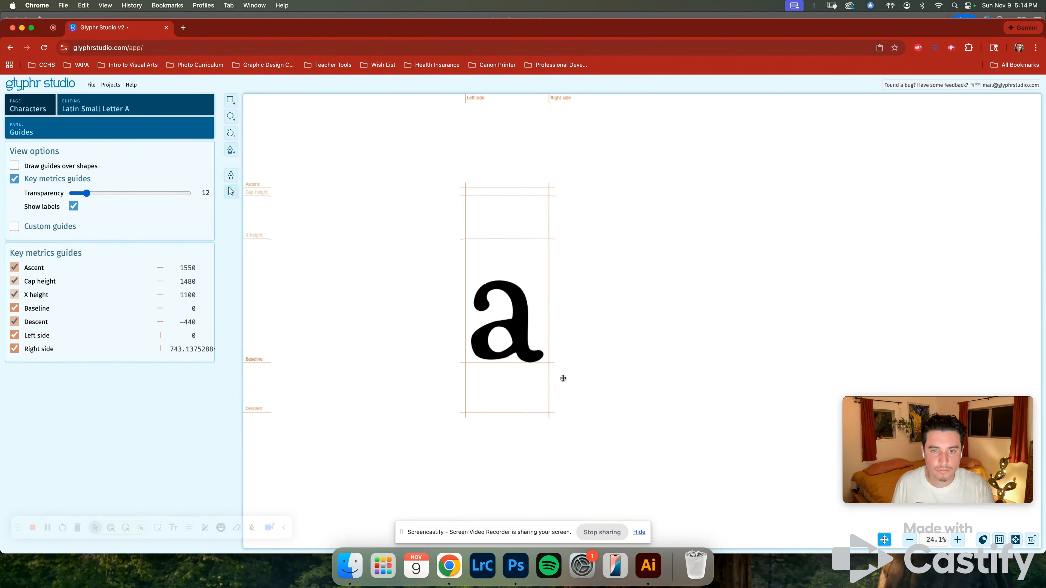
pyautogui.moveTo(563, 379); pyautogui.dragTo(382, 363)
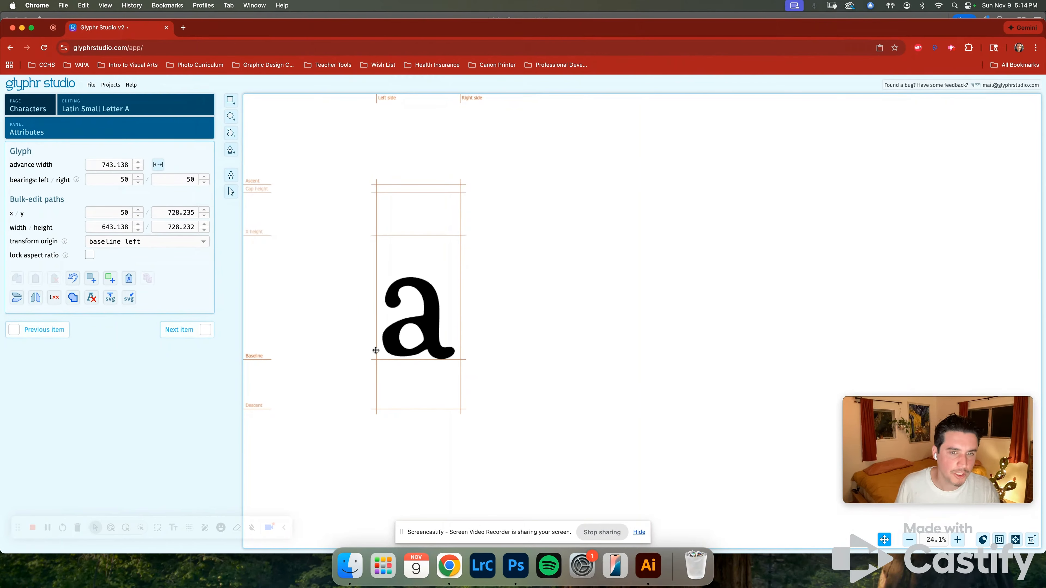
pyautogui.moveTo(469, 304); pyautogui.dragTo(345, 272)
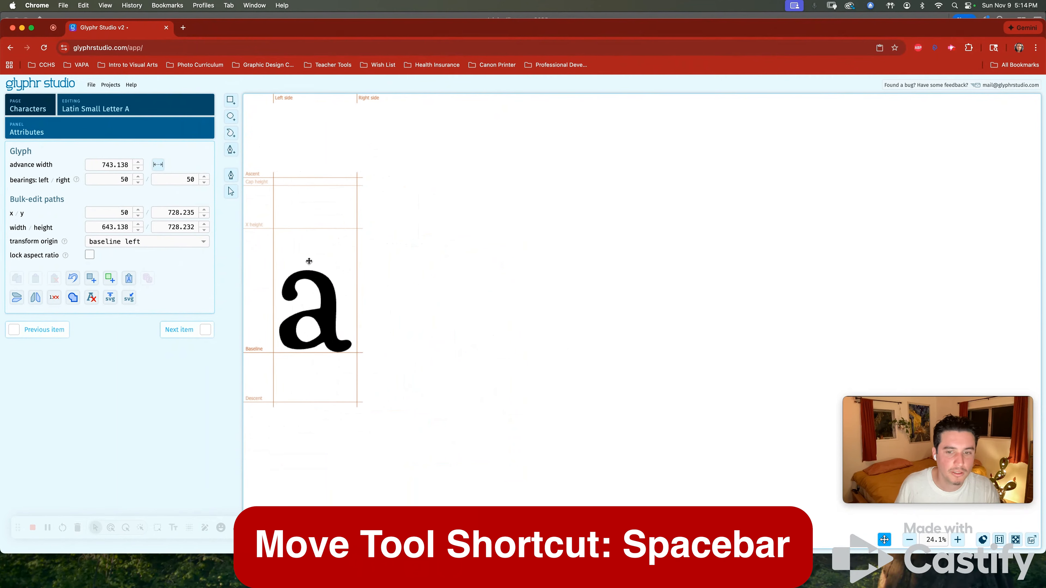
pyautogui.scroll(5, 309, 261)
pyautogui.scroll(-6, 309, 261)
pyautogui.scroll(2, 309, 261)
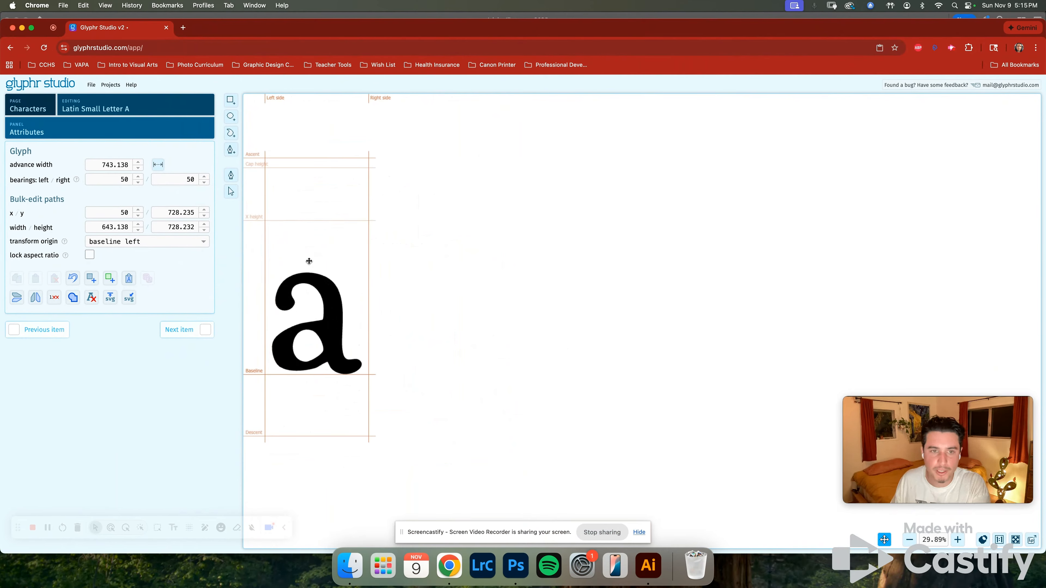
pyautogui.click(958, 540)
pyautogui.click(958, 540)
pyautogui.click(957, 540)
pyautogui.click(958, 540)
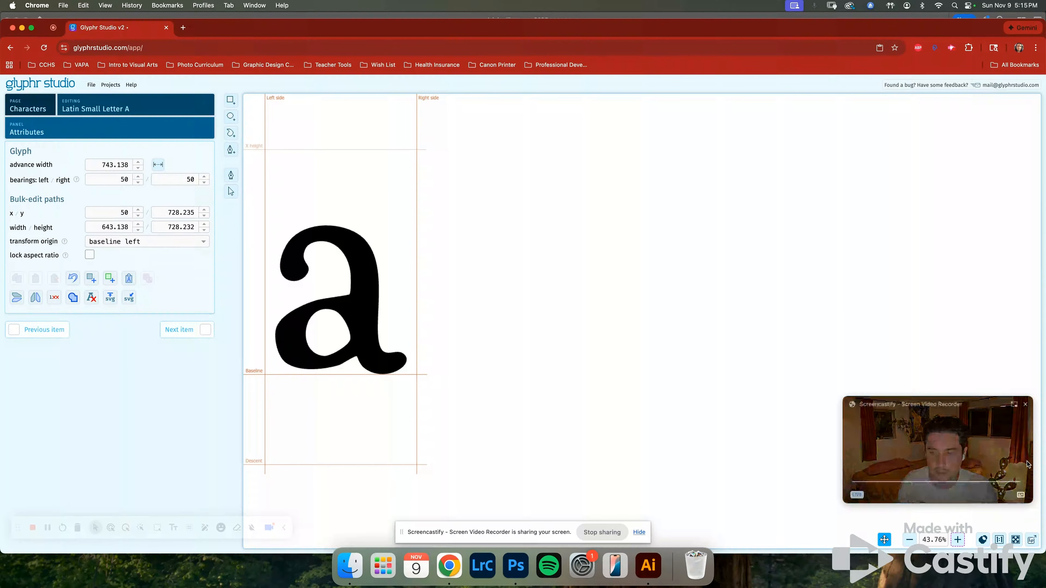
pyautogui.moveTo(505, 336); pyautogui.dragTo(539, 393)
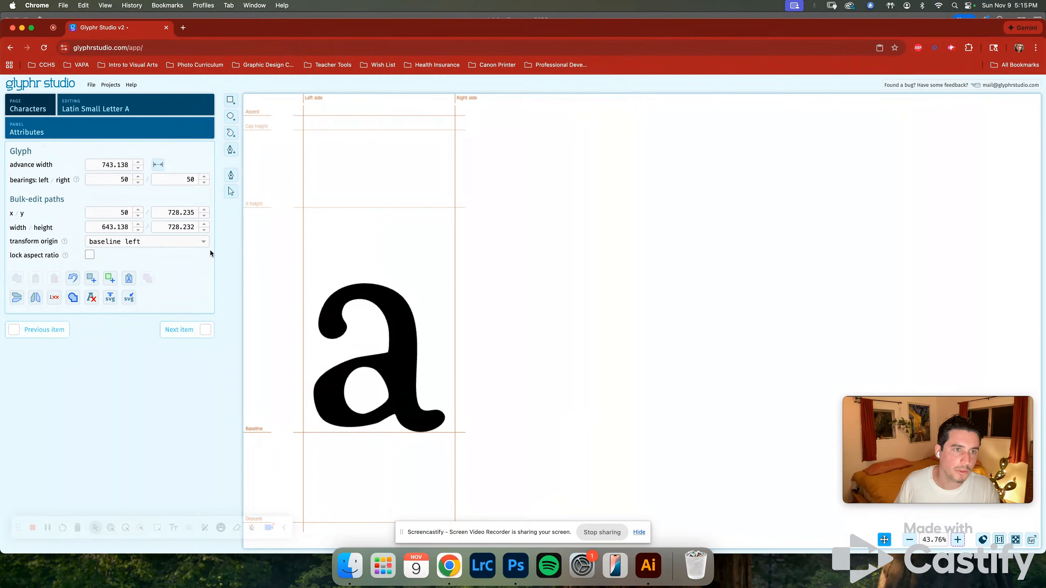
# Try to scale only the outer path of the a proportionally toward the x height guide, and undo the resize.
pyautogui.click(231, 191)
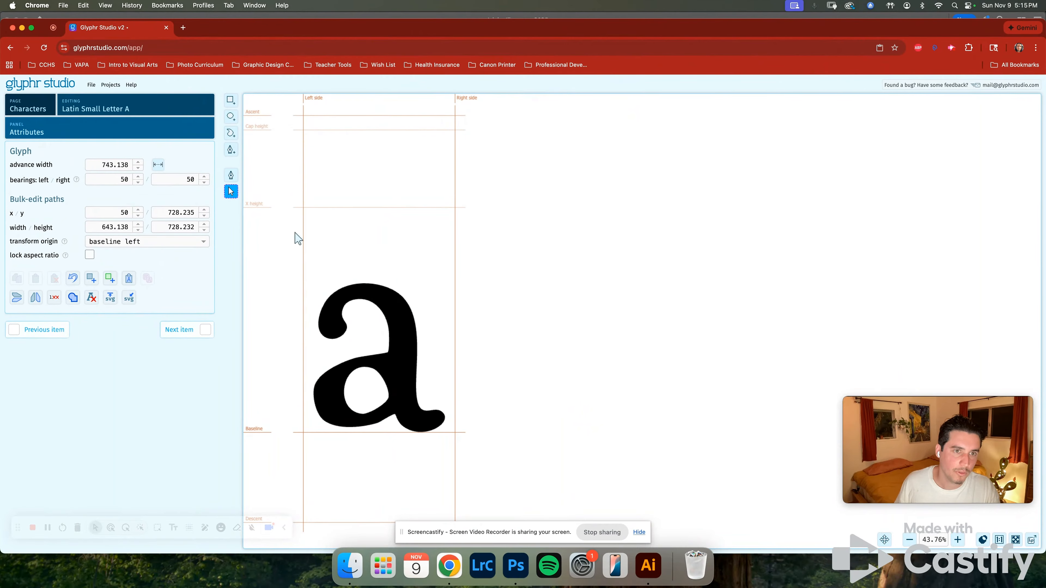
pyautogui.click(361, 297)
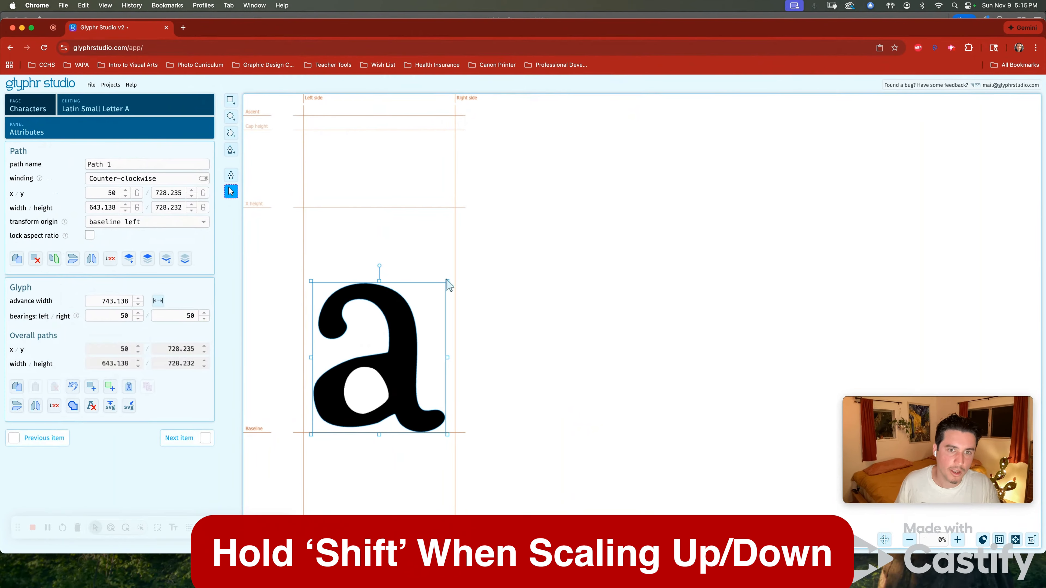
pyautogui.moveTo(448, 281); pyautogui.dragTo(520, 215)
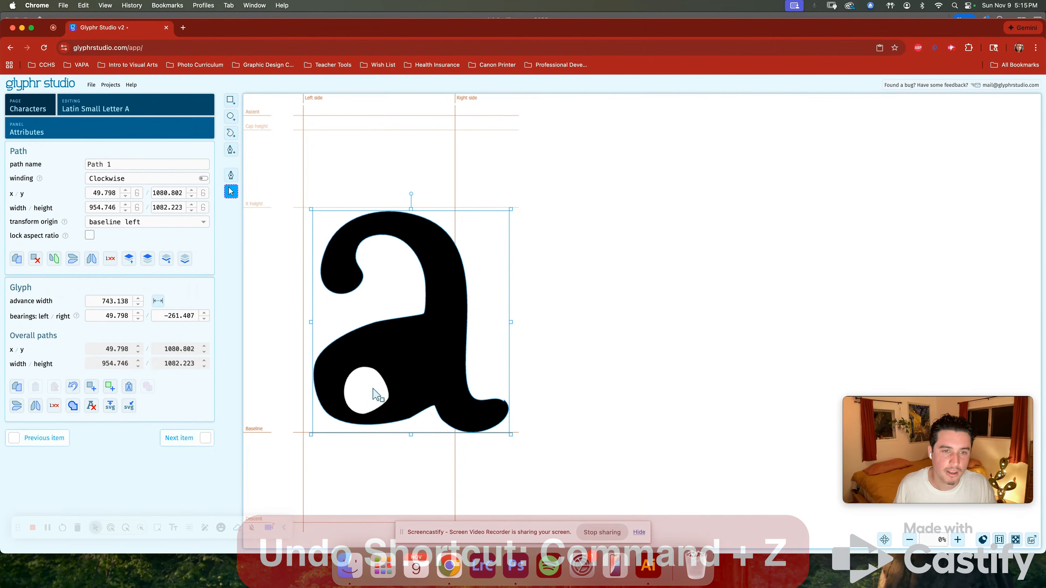
pyautogui.press('super+z')
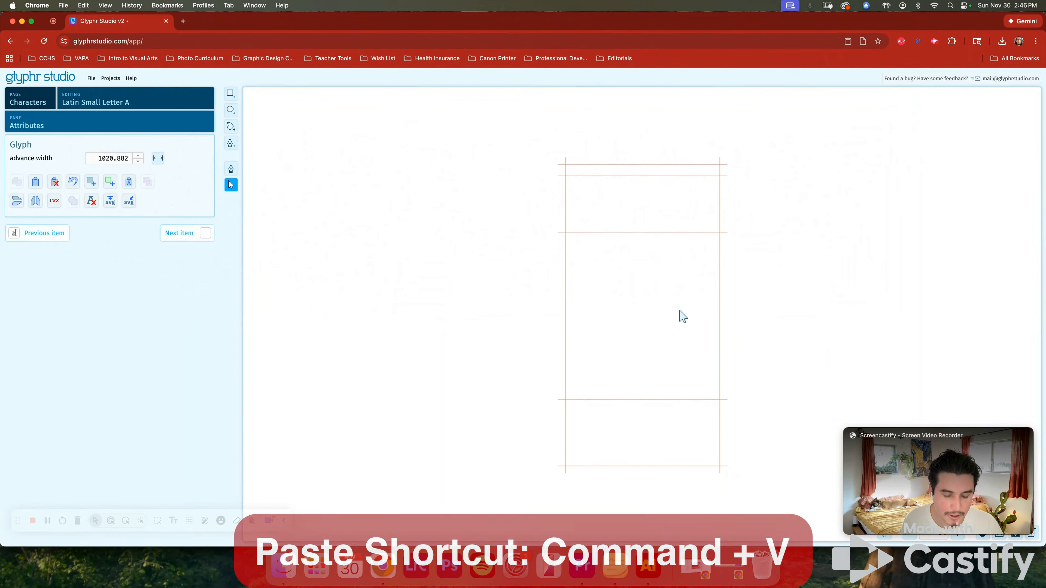
# Paste both copied shapes of the letter a into the empty Latin Small Letter A glyph.
pyautogui.press('super+v')
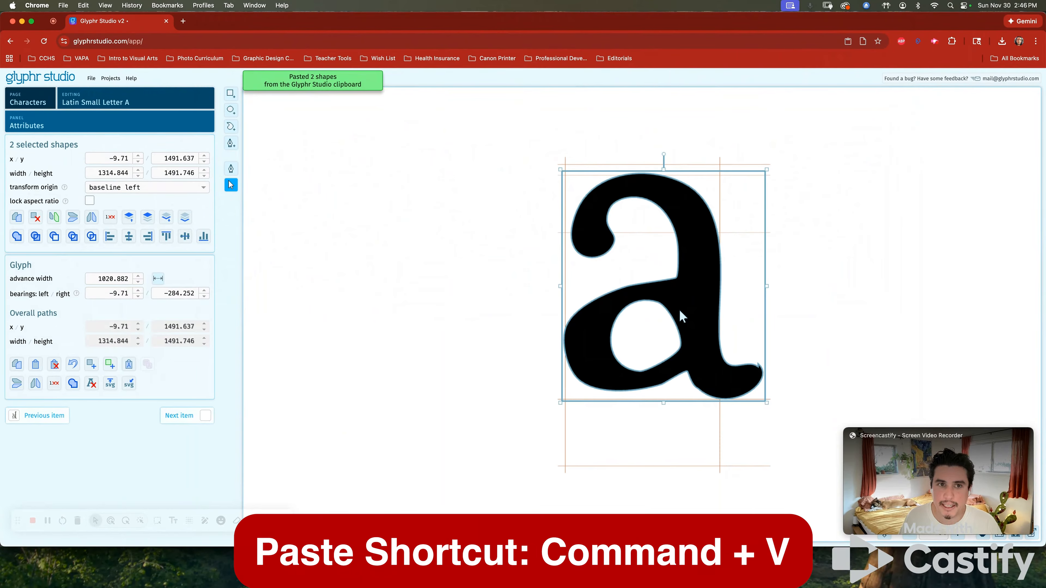
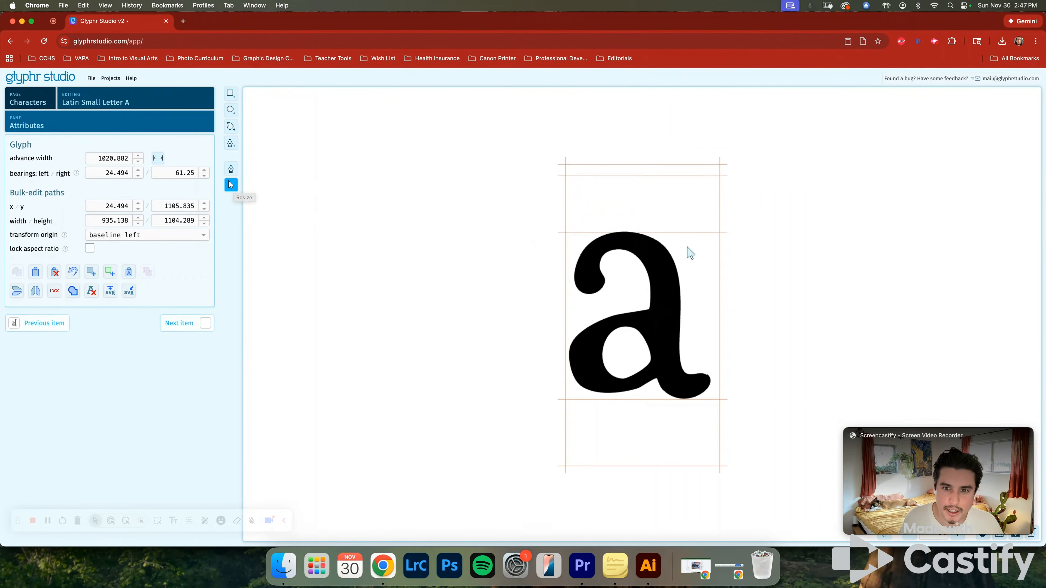
# Select both shapes of the a and scale them proportionally to about 920 wide and 1086 high, just under the x height guide.
pyautogui.click(662, 253)
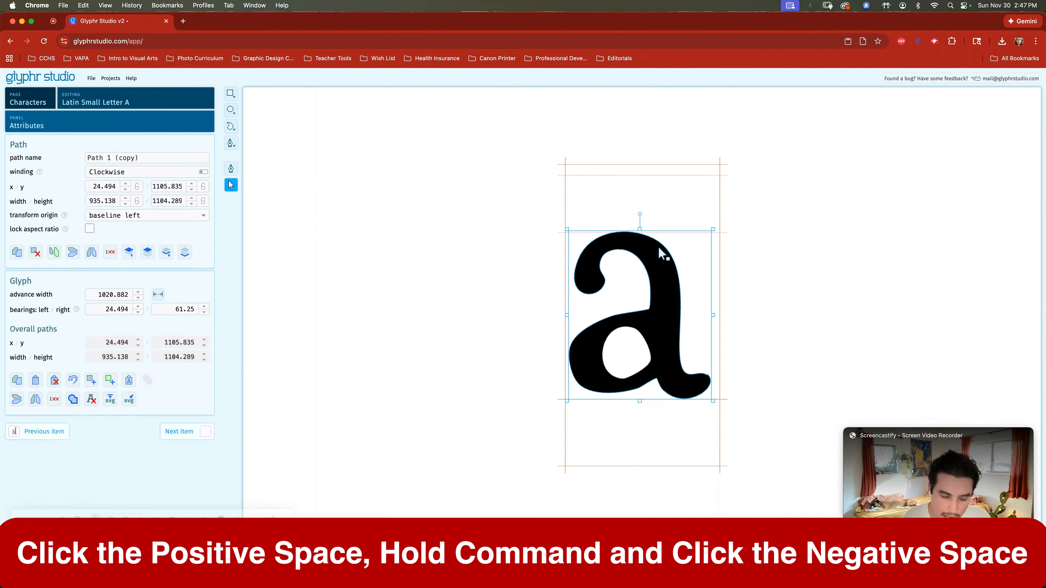
pyautogui.keyDown('super'); pyautogui.click(634, 347); pyautogui.keyUp('super')
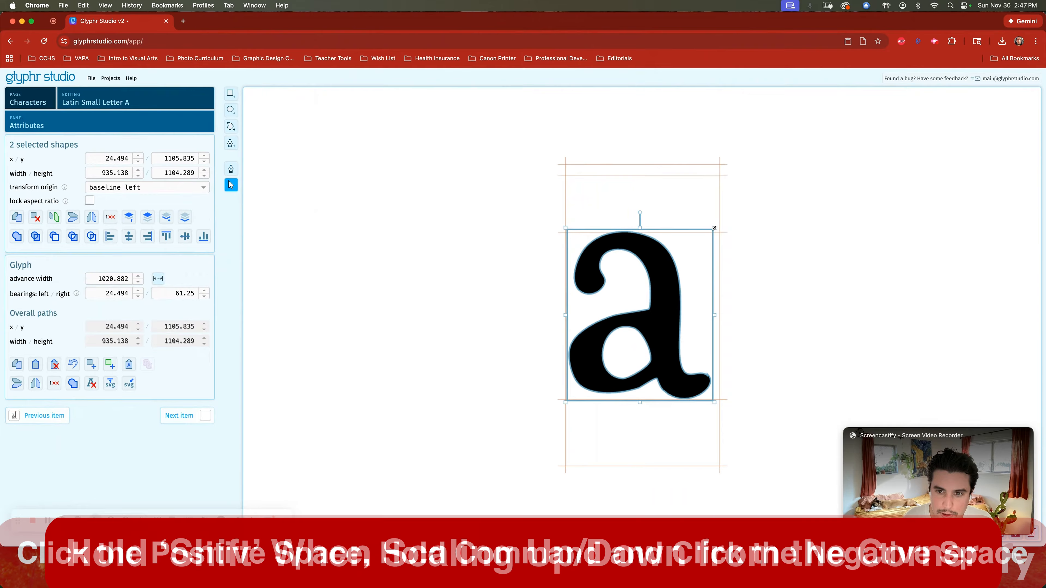
pyautogui.moveTo(714, 227)
pyautogui.mouseDown()
pyautogui.moveTo(634, 301)
pyautogui.moveTo(818, 149)
pyautogui.moveTo(729, 221)
pyautogui.mouseUp()
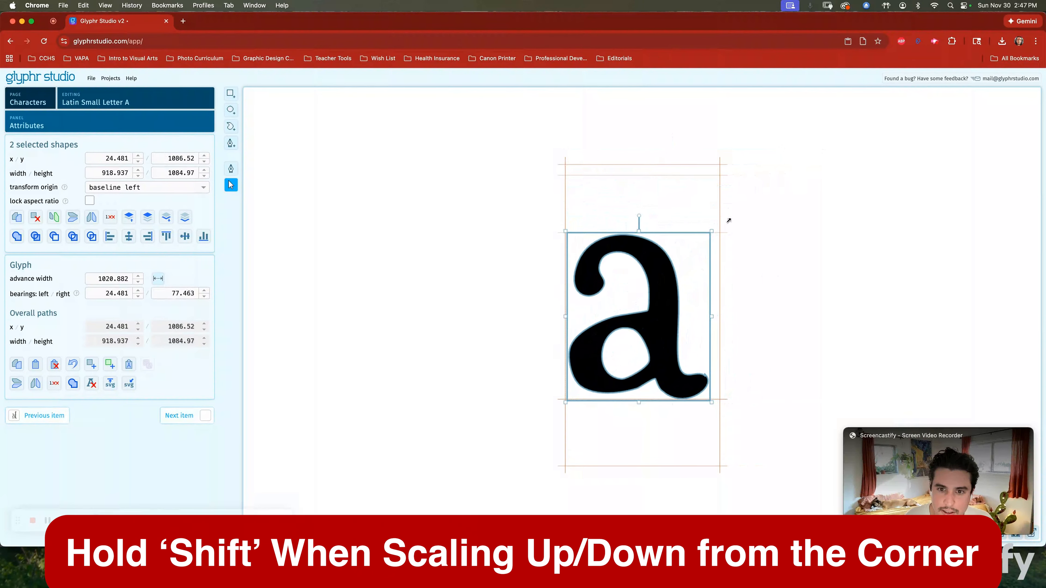
pyautogui.click(672, 409)
pyautogui.press('super+a')
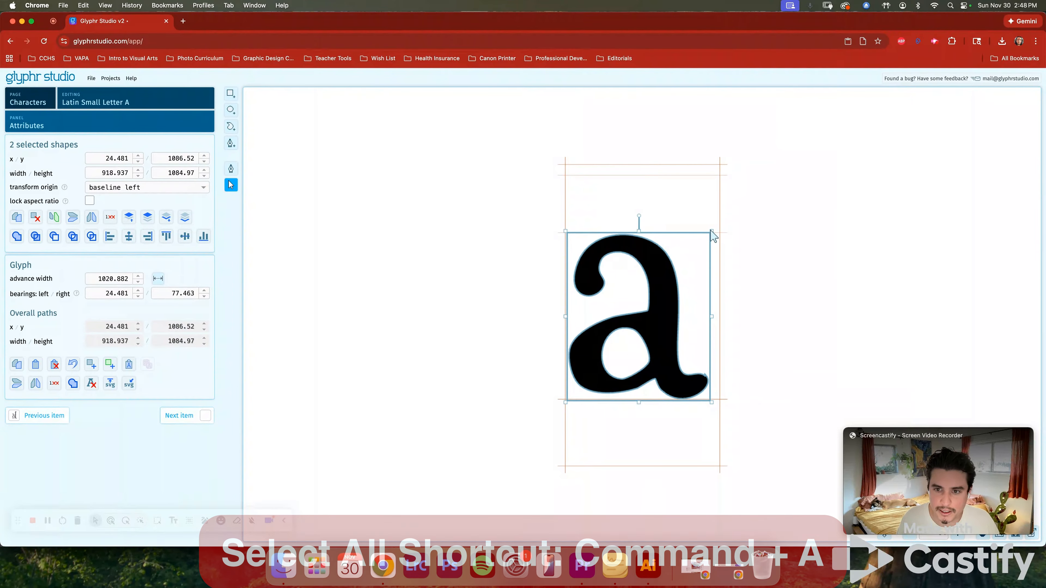
pyautogui.moveTo(712, 231)
pyautogui.mouseDown()
pyautogui.moveTo(773, 182)
pyautogui.moveTo(718, 222)
pyautogui.mouseUp()
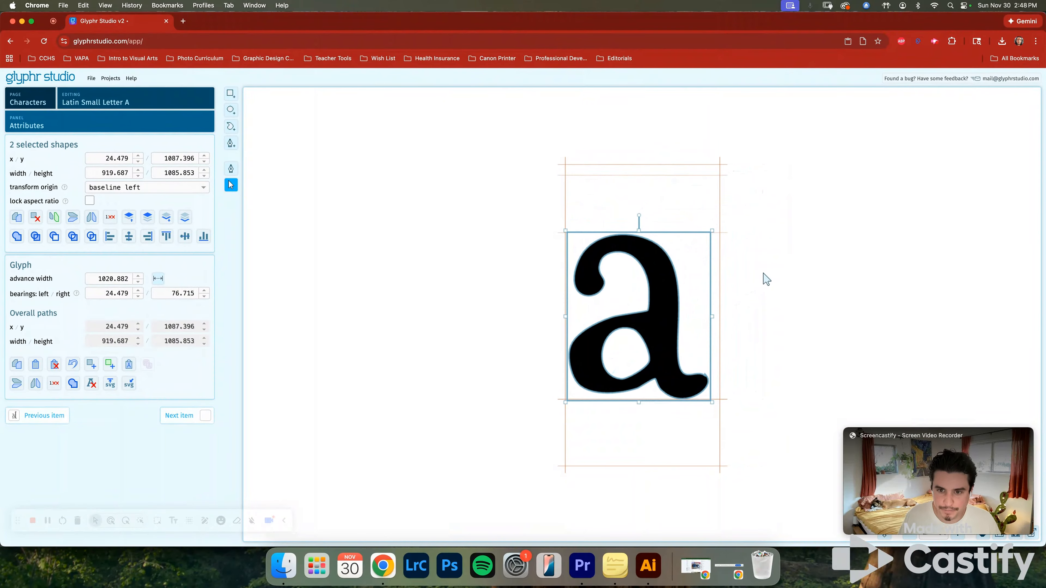
pyautogui.click(561, 413)
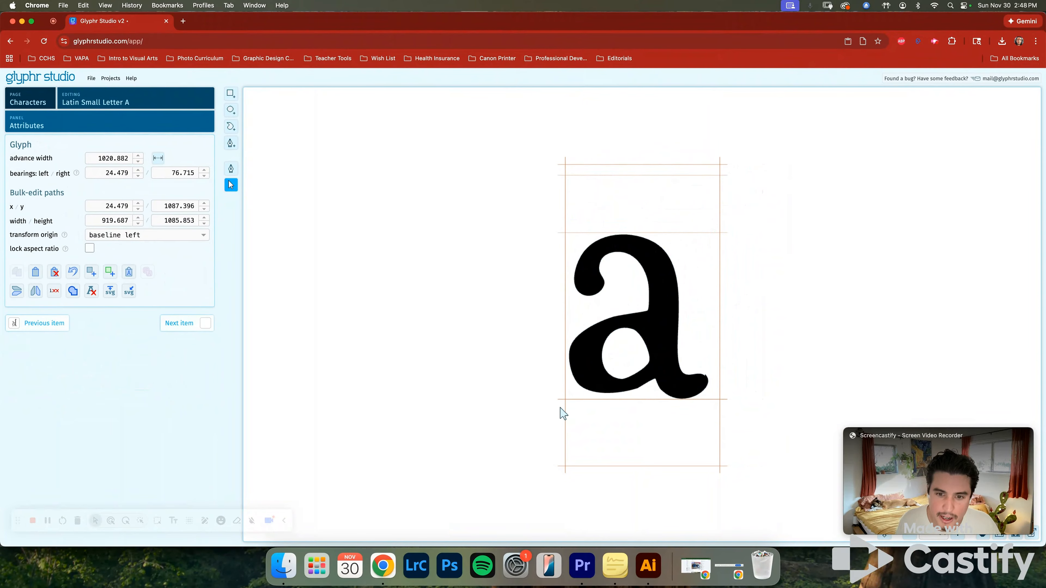
# Move both shapes of the a together closer to the left side guide, to about x 15 and y 1097.
pyautogui.click(661, 327)
pyautogui.keyDown('shift'); pyautogui.click(621, 351); pyautogui.keyUp('shift')
pyautogui.moveTo(656, 326)
pyautogui.mouseDown()
pyautogui.moveTo(877, 311)
pyautogui.moveTo(655, 324)
pyautogui.mouseUp()
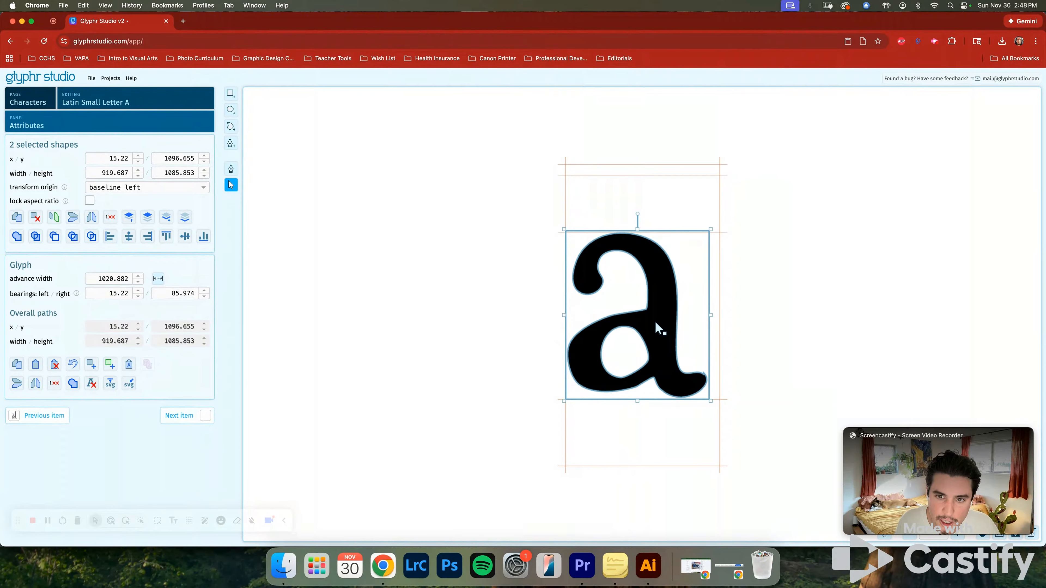
pyautogui.click(713, 234)
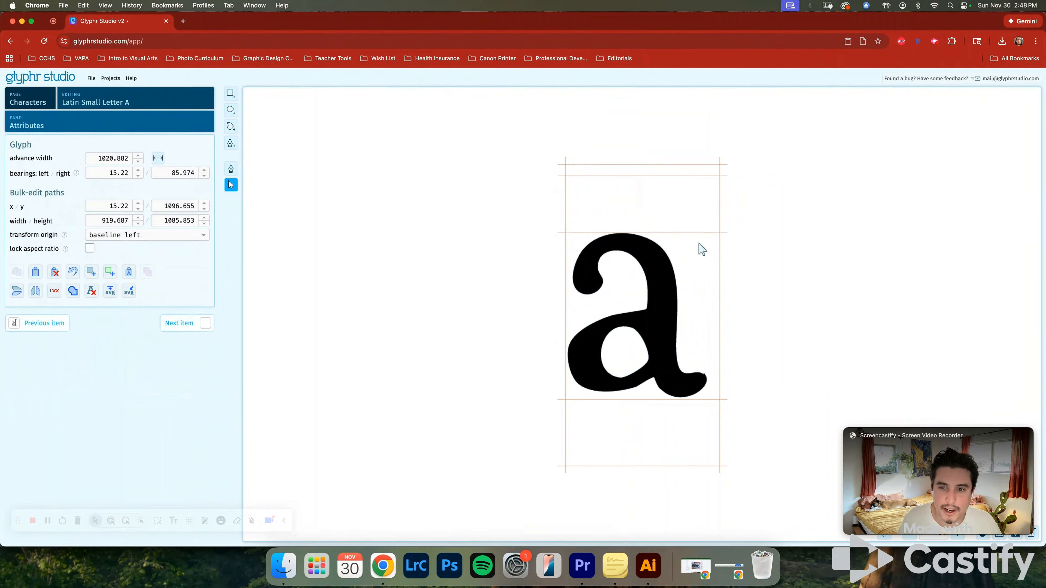
# Reselect both shapes of the a and nudge them down until the foot rests on the baseline, at about y 1089.
pyautogui.click(644, 363)
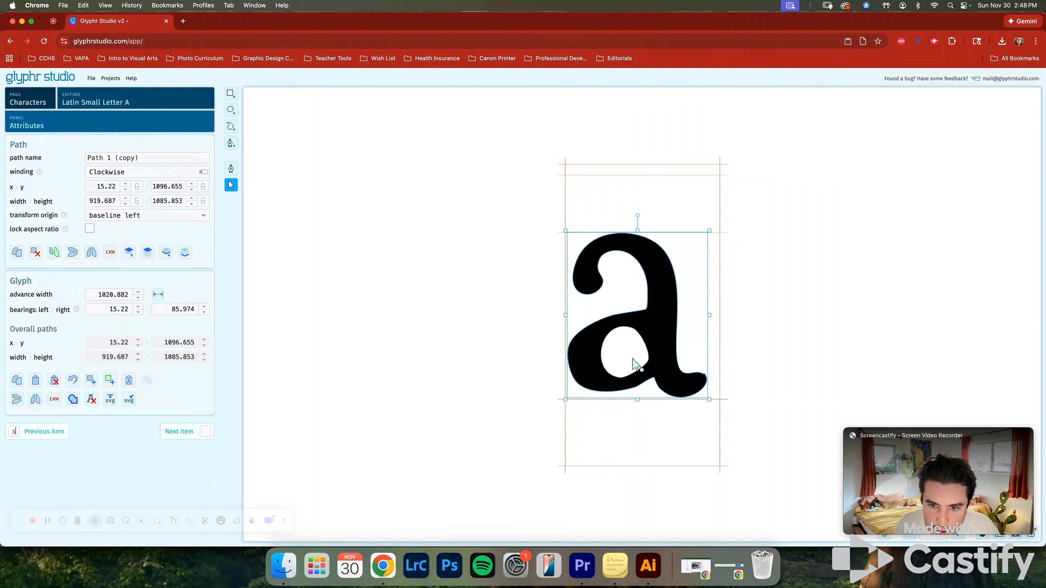
pyautogui.click(670, 358)
pyautogui.keyDown('shift'); pyautogui.click(639, 353); pyautogui.keyUp('shift')
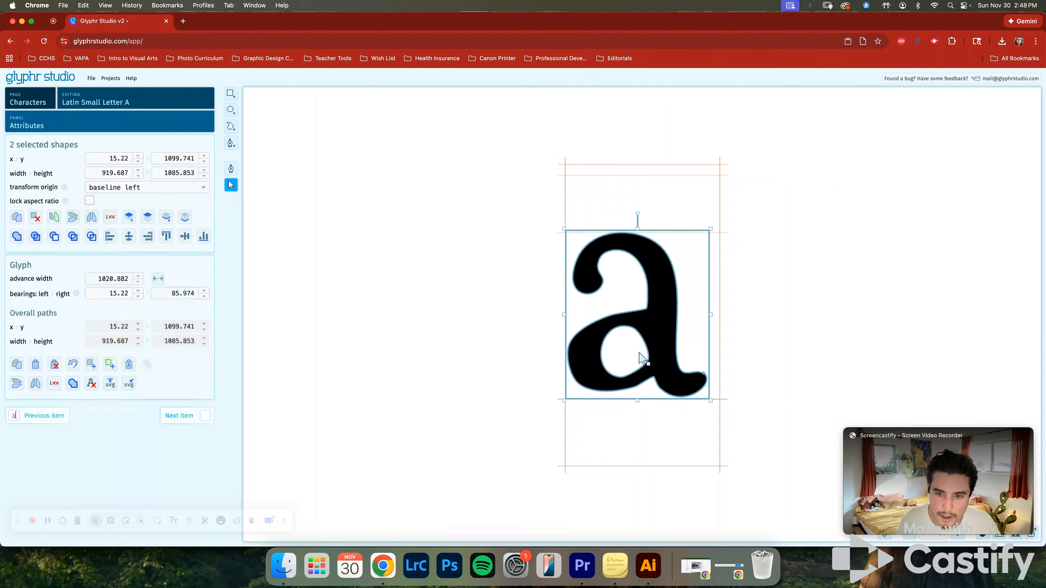
pyautogui.press('Down')
pyautogui.press('Down')
pyautogui.press('Down')
pyautogui.press('Down')
pyautogui.press('Down')
pyautogui.press('Down')
pyautogui.press('Down')
pyautogui.press('Down')
pyautogui.press('Down')
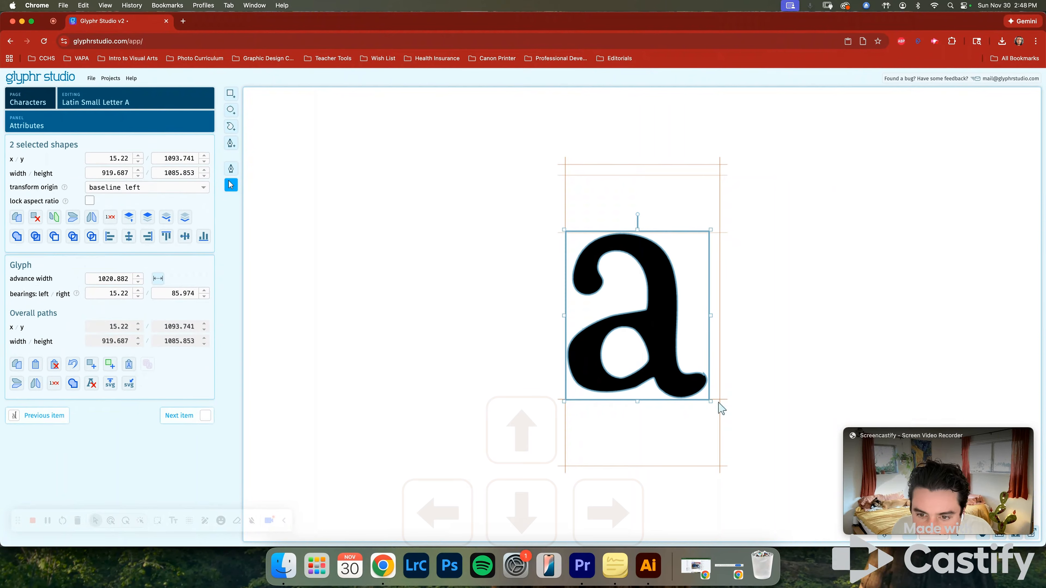
pyautogui.press('Down')
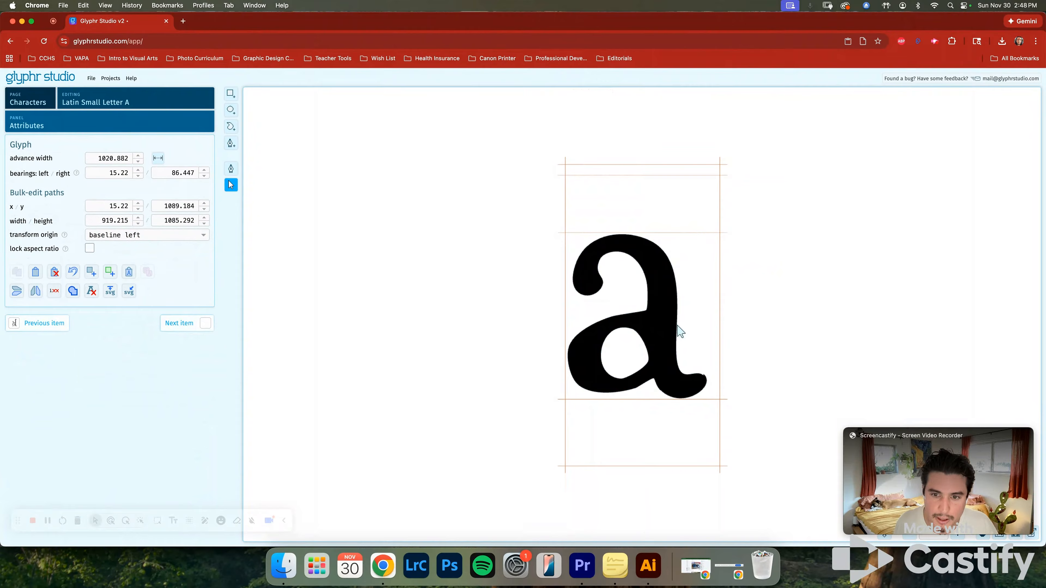
# Select the whole letter a, nudge it toward the left side guide to x 6.22, and deselect it.
pyautogui.press('super+a')
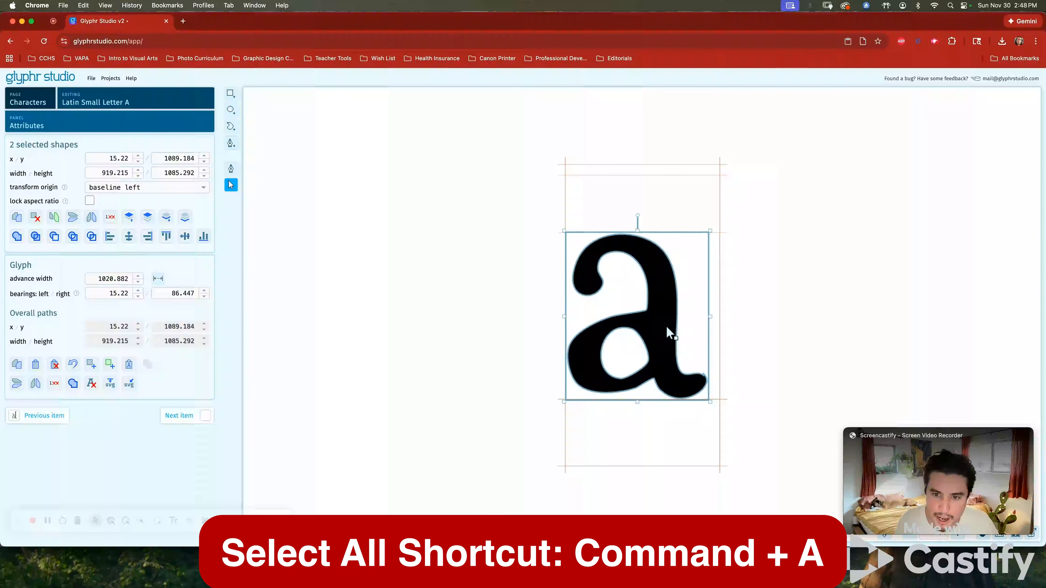
pyautogui.press('Left')
pyautogui.press('Left')
pyautogui.press('Left')
pyautogui.press('Left')
pyautogui.press('Left')
pyautogui.press('Left')
pyautogui.press('Left')
pyautogui.press('Left')
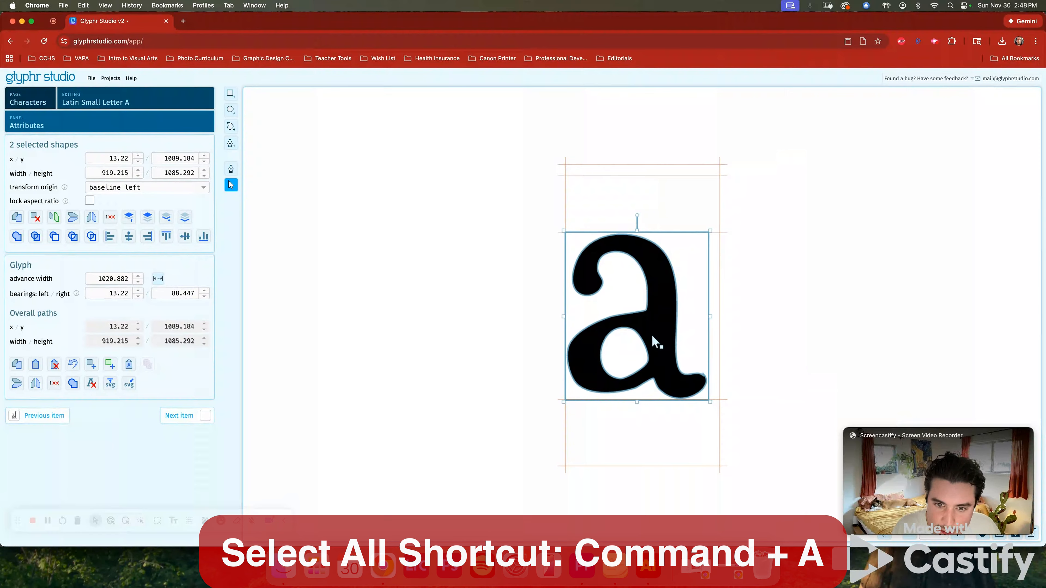
pyautogui.press('Left')
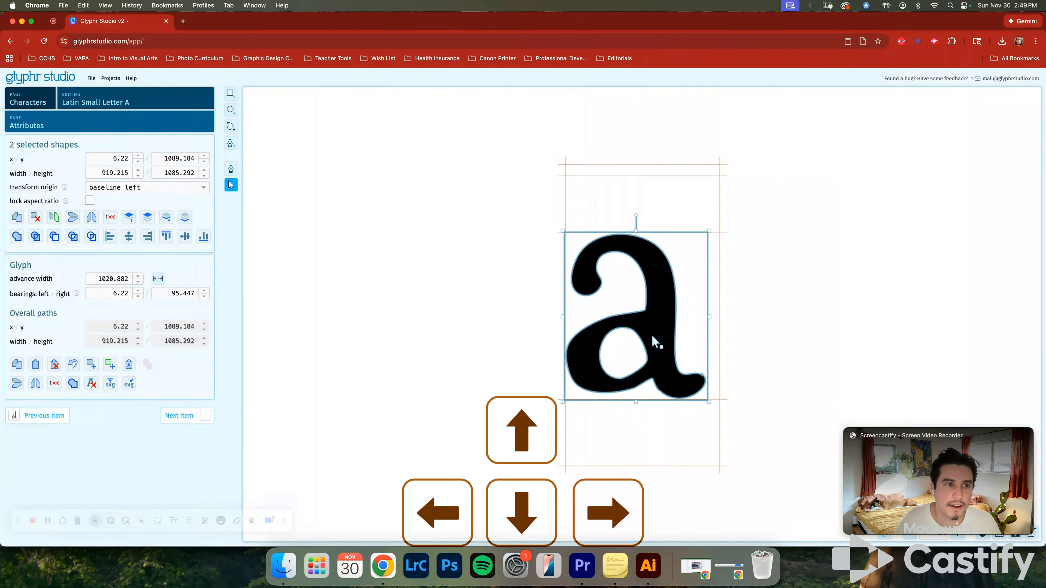
pyautogui.click(743, 328)
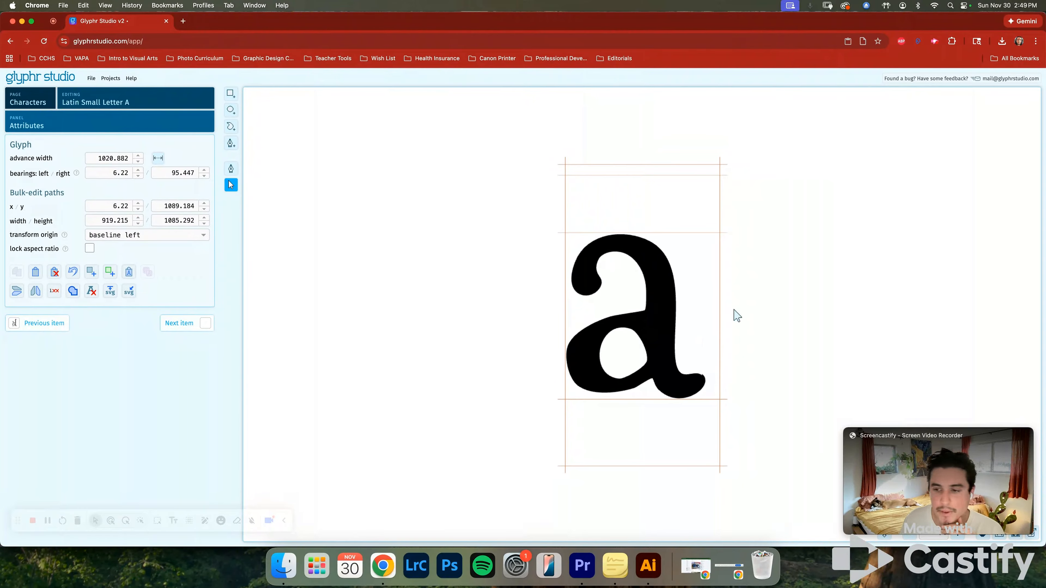
# Set the lowercase a's right bearing to 50, and tighten it further to 19.
pyautogui.tripleClick(152, 173)
pyautogui.write('50')
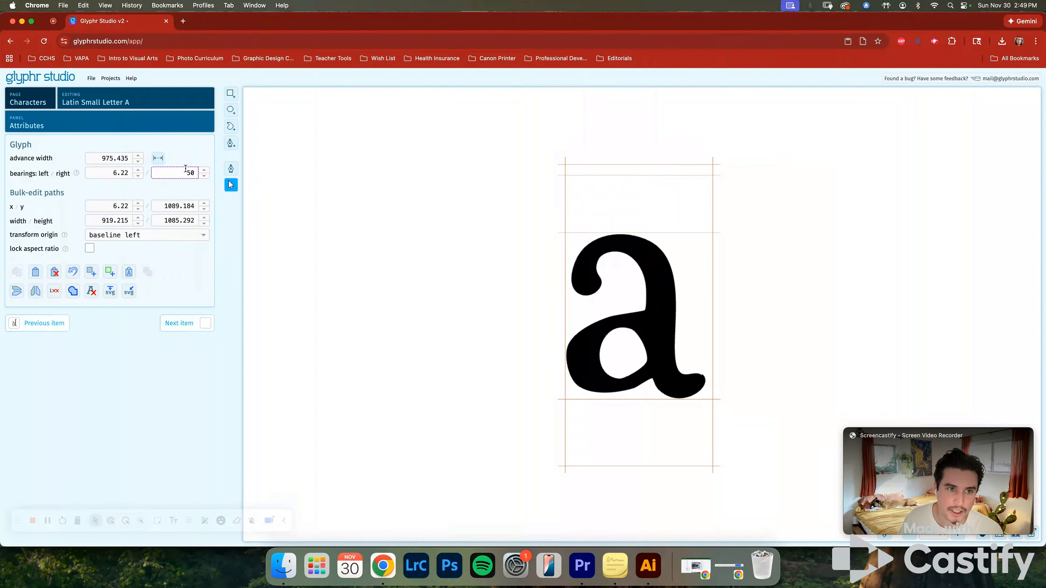
pyautogui.moveTo(707, 339)
pyautogui.mouseDown()
pyautogui.moveTo(830, 334)
pyautogui.moveTo(708, 333)
pyautogui.mouseUp()
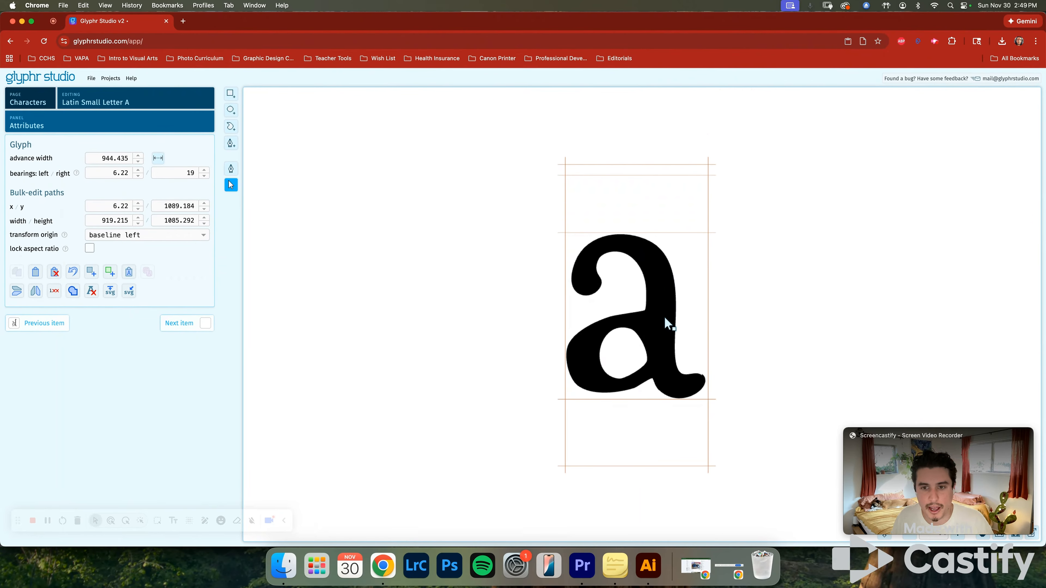
# Copy both shapes of the lowercase a and paste them into the Latin Capital Letter A glyph.
pyautogui.press('super+a')
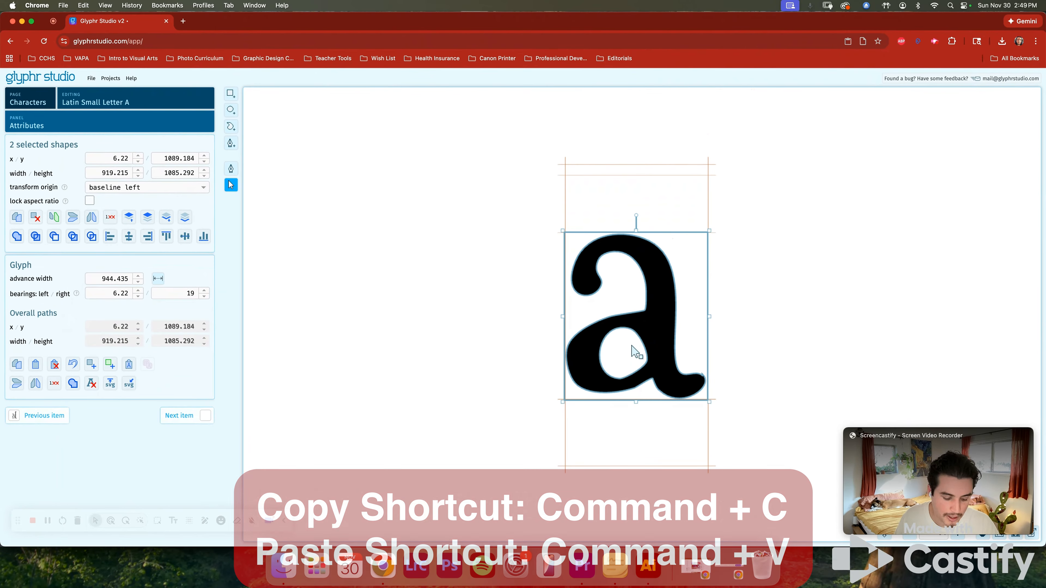
pyautogui.click(131, 102)
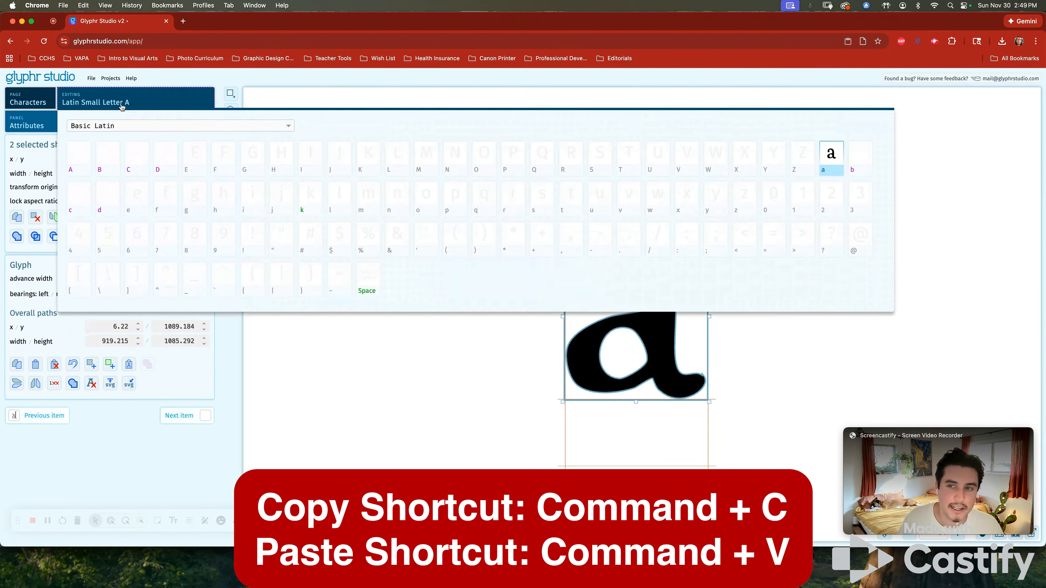
pyautogui.click(78, 161)
pyautogui.press('super+v')
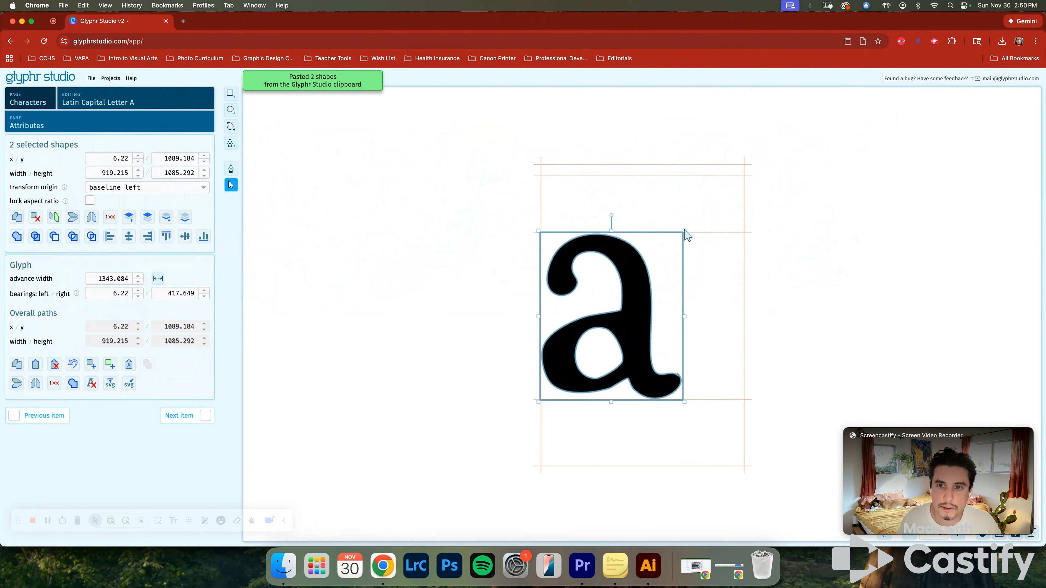
# Scale both pasted shapes proportionally up to the cap height guide, to about 1241 wide and 1467 high.
pyautogui.click(692, 231)
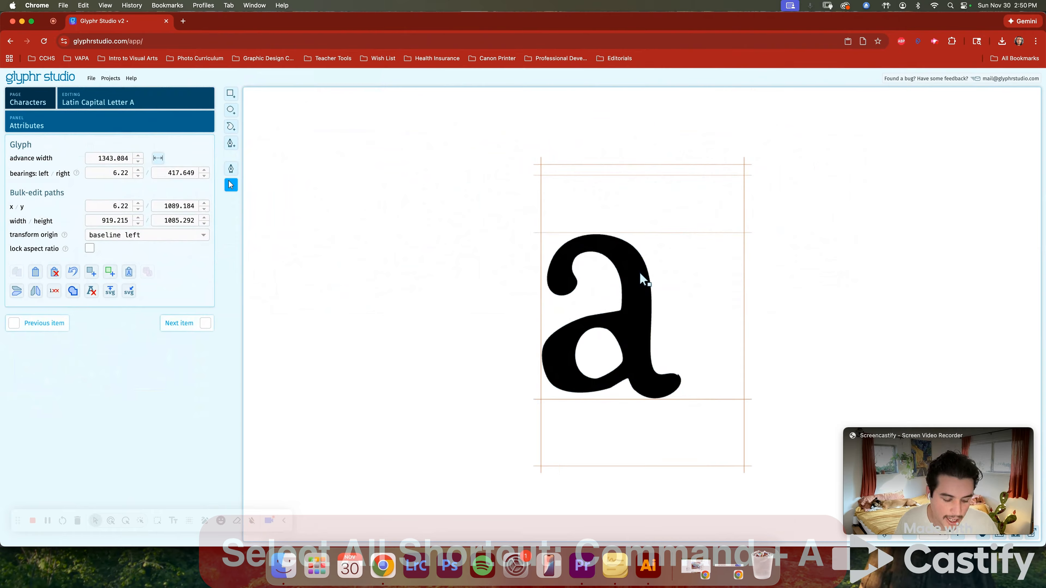
pyautogui.press('super+a')
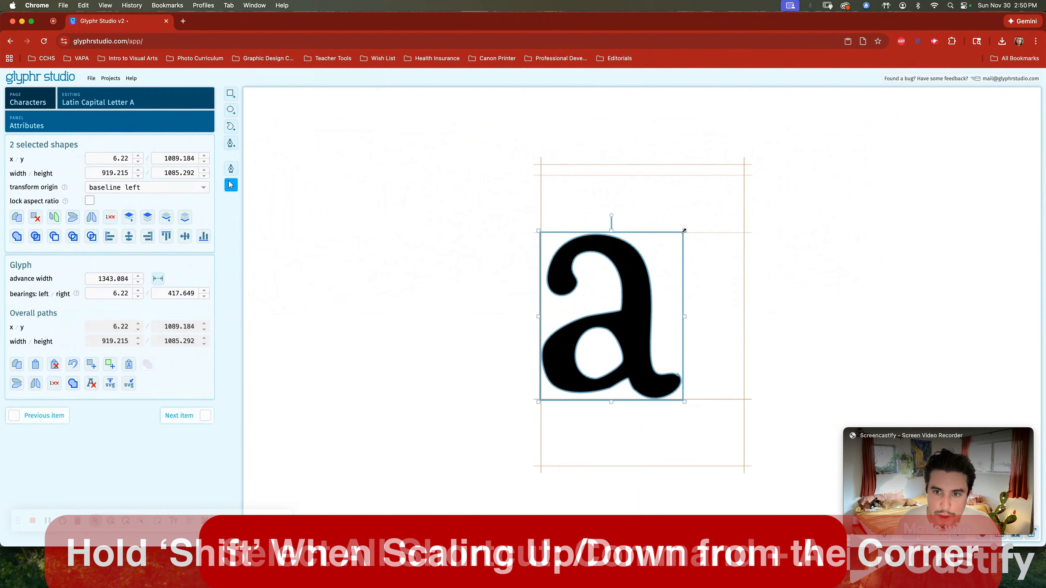
pyautogui.moveTo(685, 231); pyautogui.dragTo(750, 185)
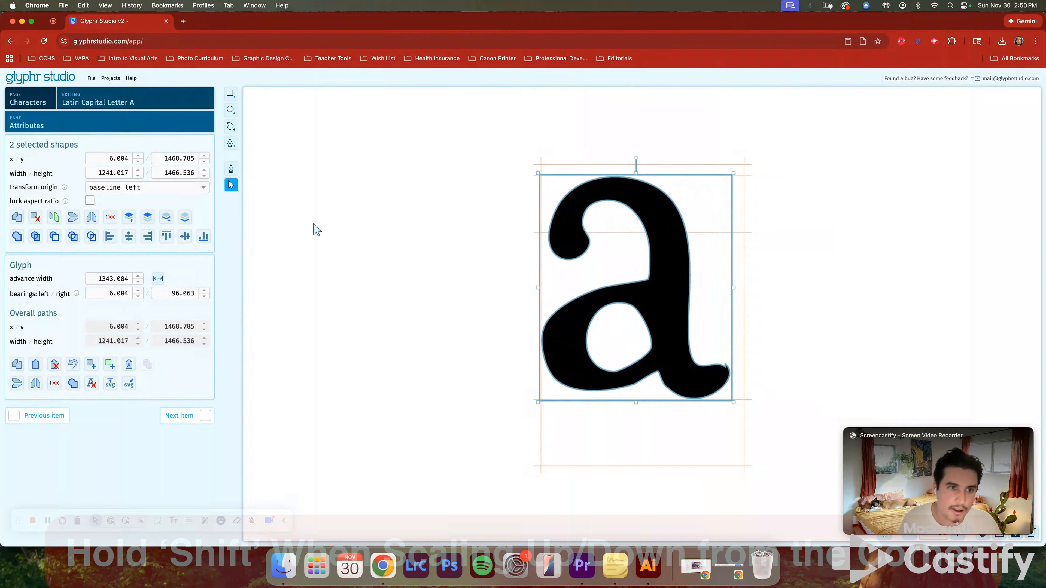
# Set the Latin Capital Letter A glyph's right bearing to 50 and deselect the shapes.
pyautogui.click(187, 292)
pyautogui.write('50')
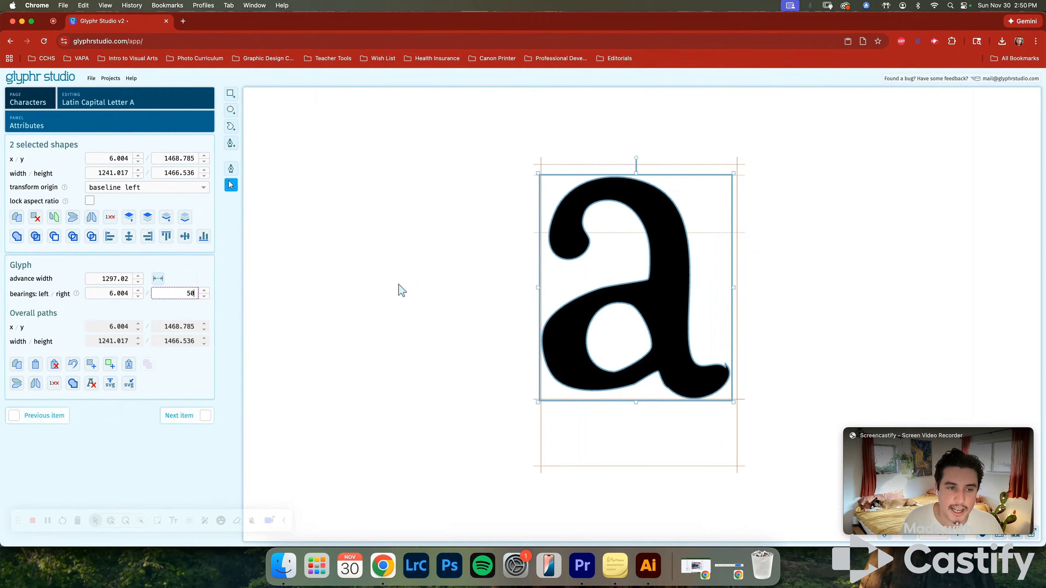
pyautogui.click(383, 290)
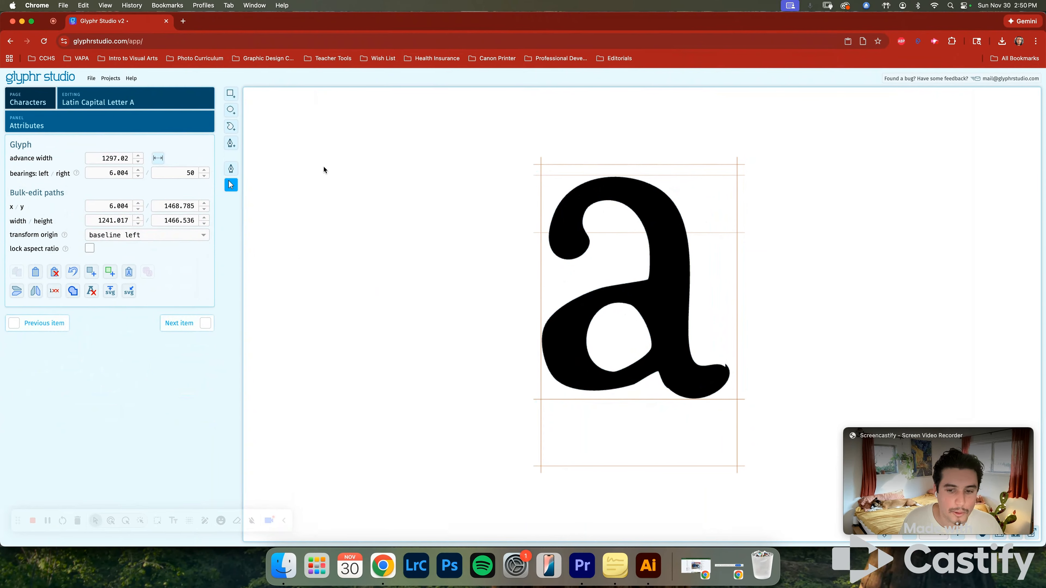
# Switch to Illustrator, select the letter b, and copy it.
pyautogui.click(647, 566)
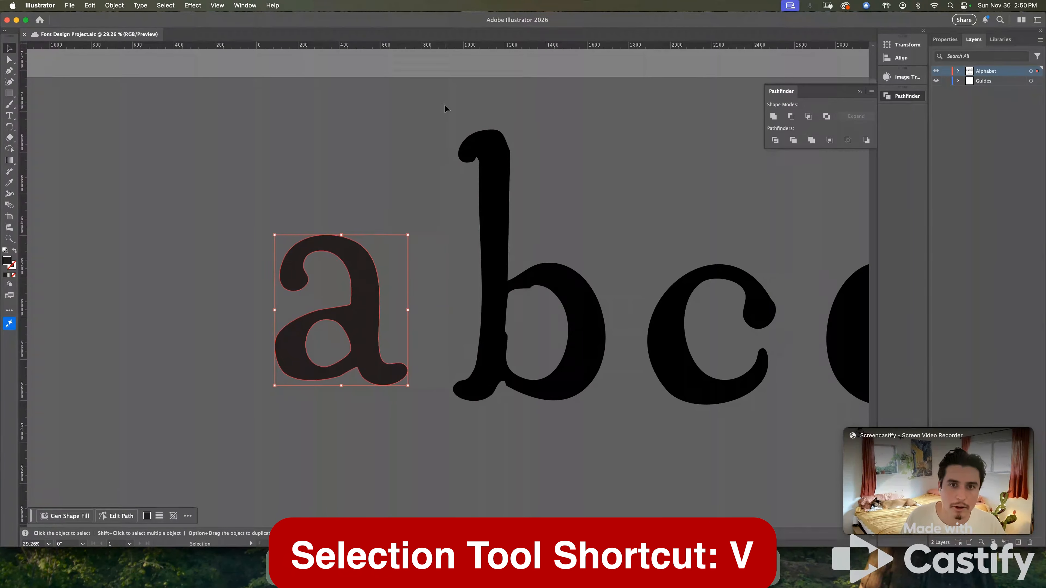
pyautogui.moveTo(615, 422); pyautogui.dragTo(616, 421)
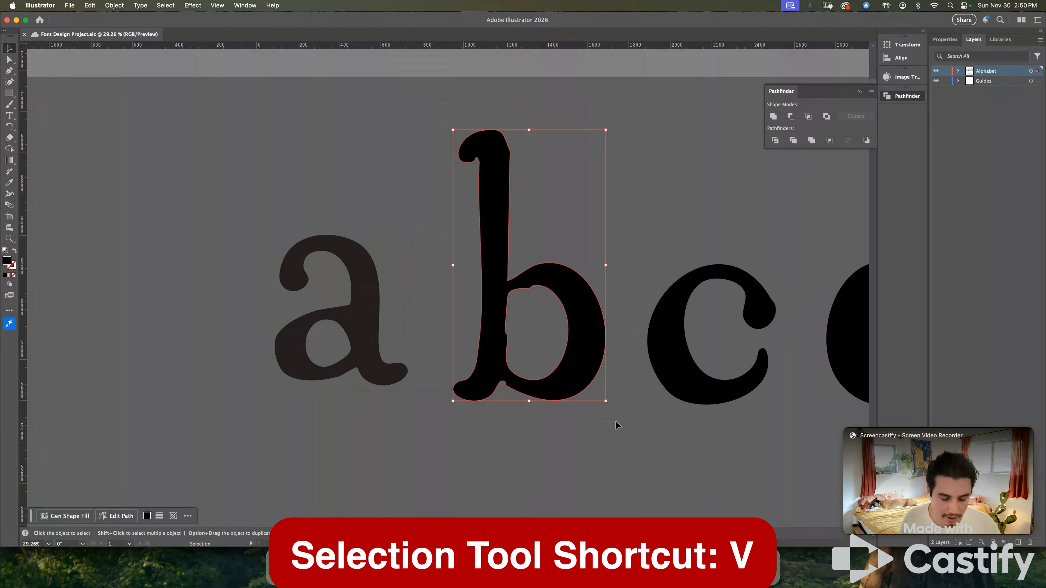
pyautogui.press('super+c')
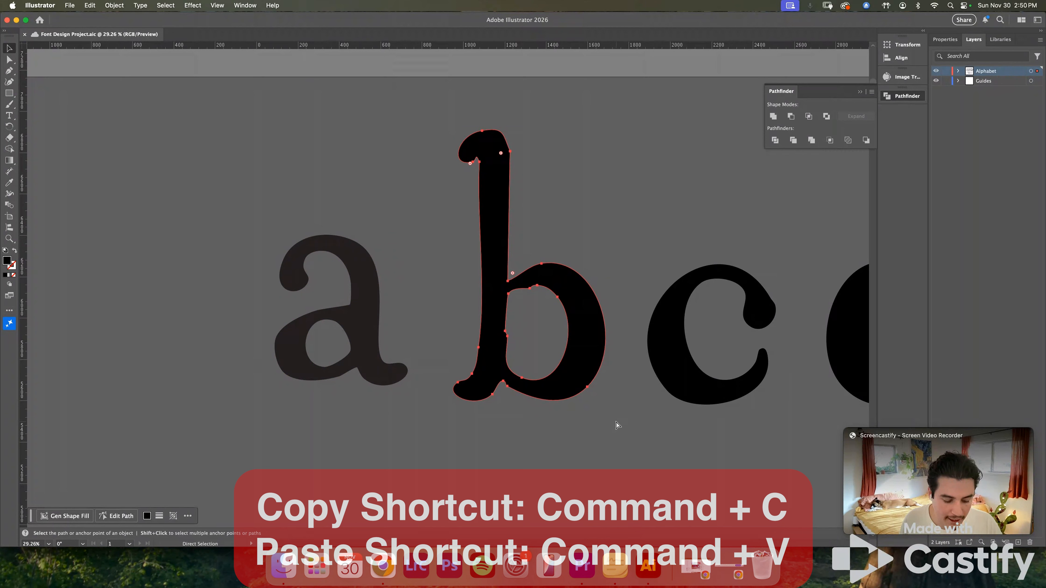
# Switch back to Glyphr Studio and try to paste the copied b into the Latin Capital Letter B glyph.
pyautogui.press('super+Tab')
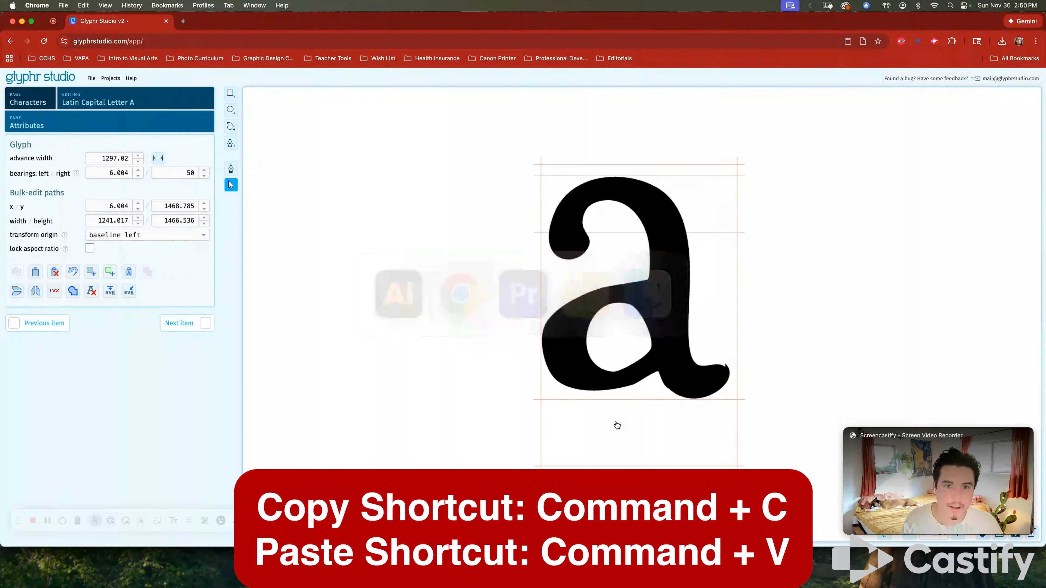
pyautogui.click(103, 99)
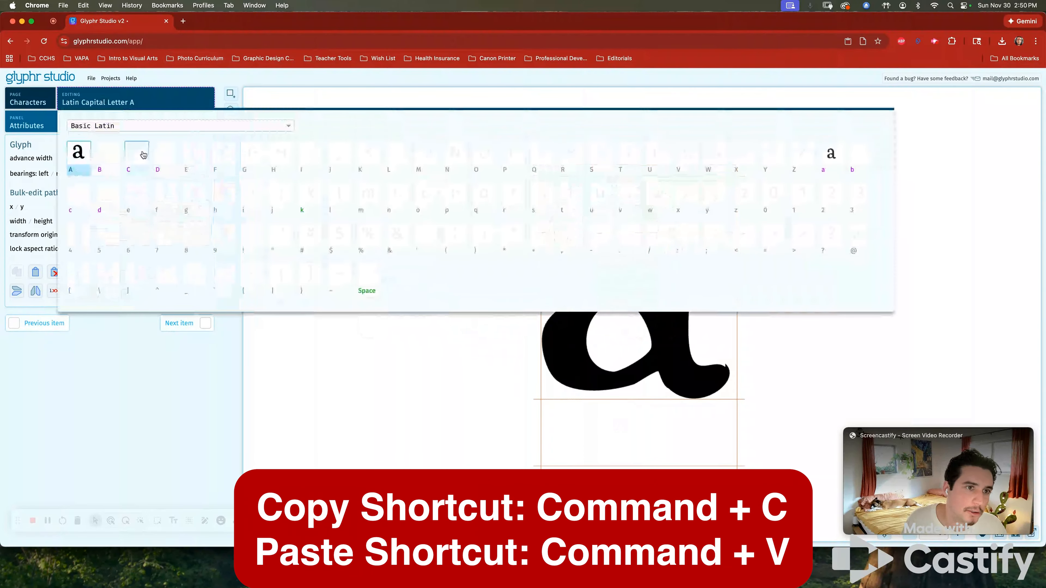
pyautogui.click(100, 169)
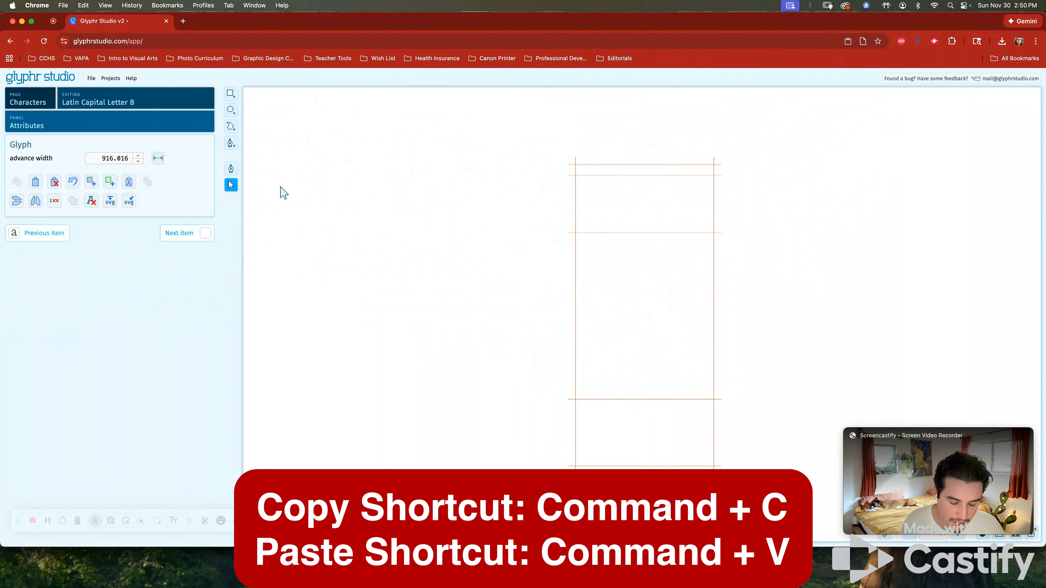
pyautogui.press('super+v')
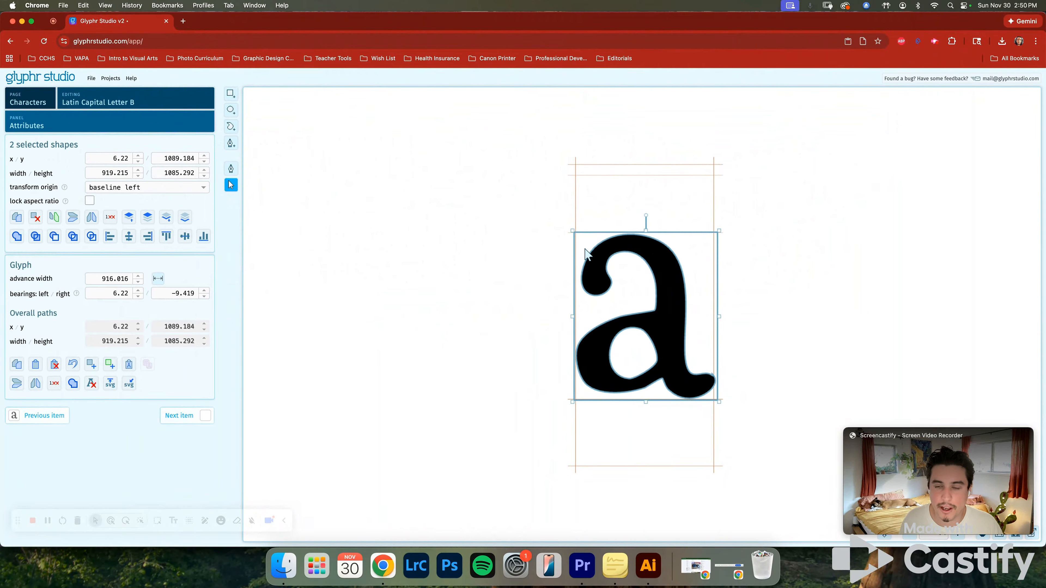
# Undo the paste in the Latin Capital Letter B glyph and clear the Glyphr Studio clipboard.
pyautogui.press('super+z')
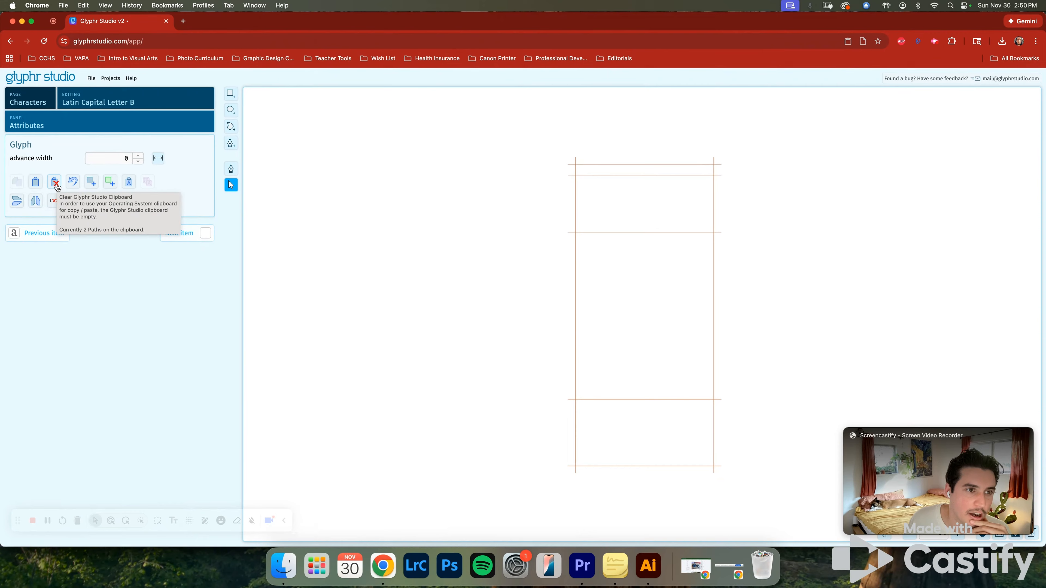
pyautogui.click(56, 185)
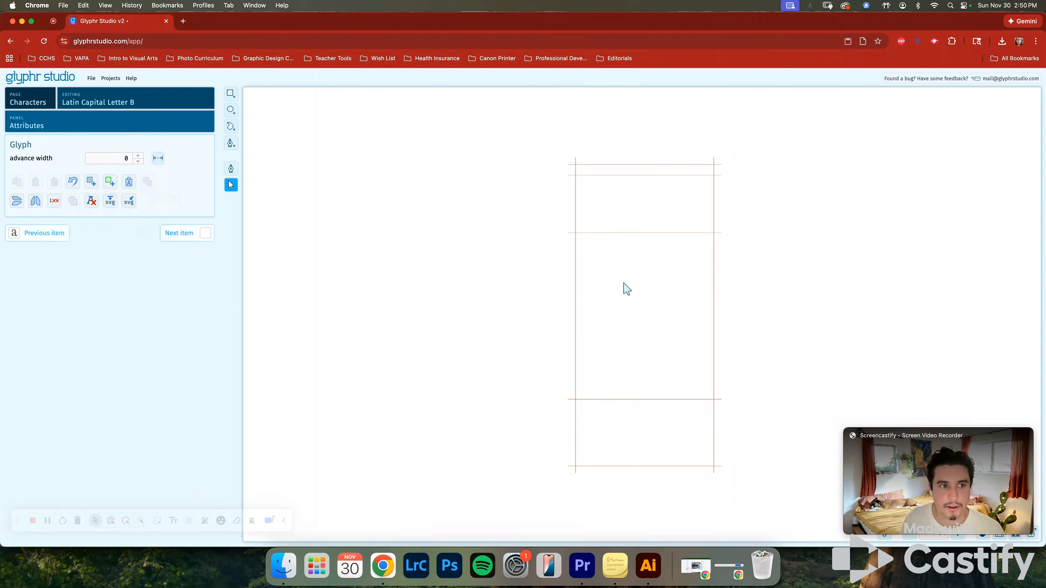
# Switch to Illustrator, copy the b with its paths directly selected, and paste it into Glyphr Studio's Latin Capital Letter B glyph.
pyautogui.click(648, 565)
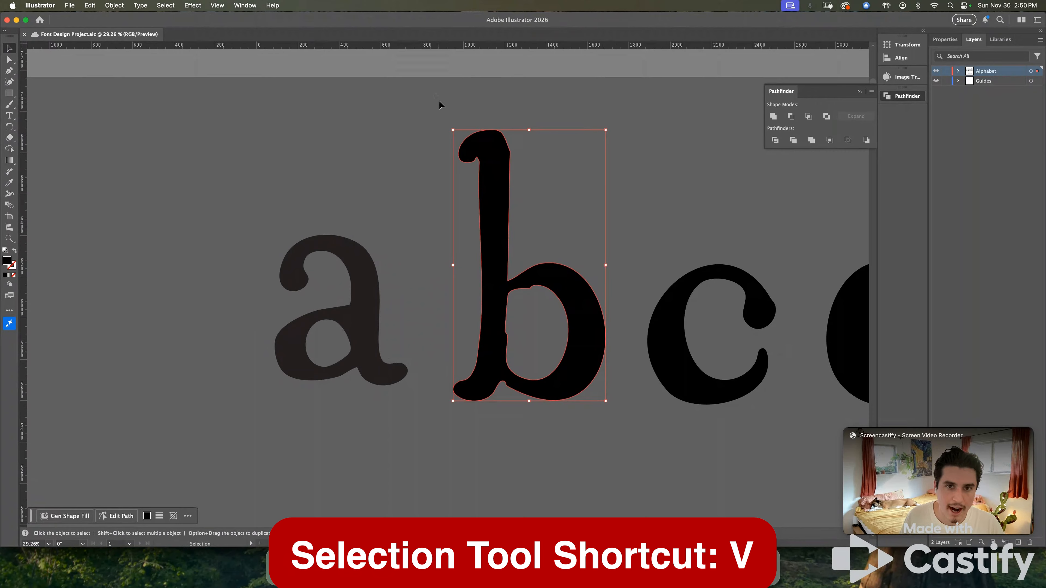
pyautogui.press('a')
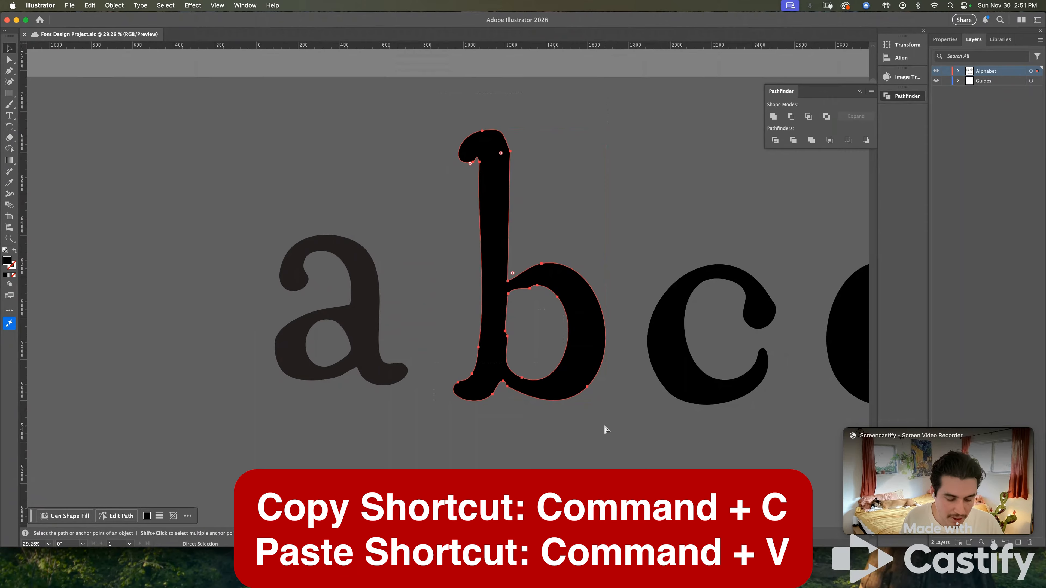
pyautogui.press('super+Tab')
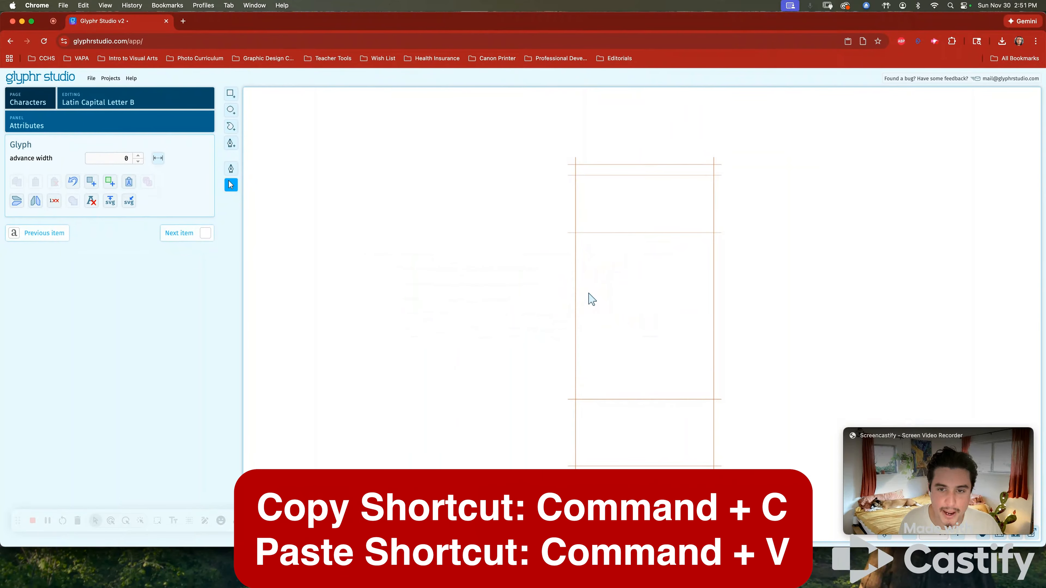
pyautogui.press('super+v')
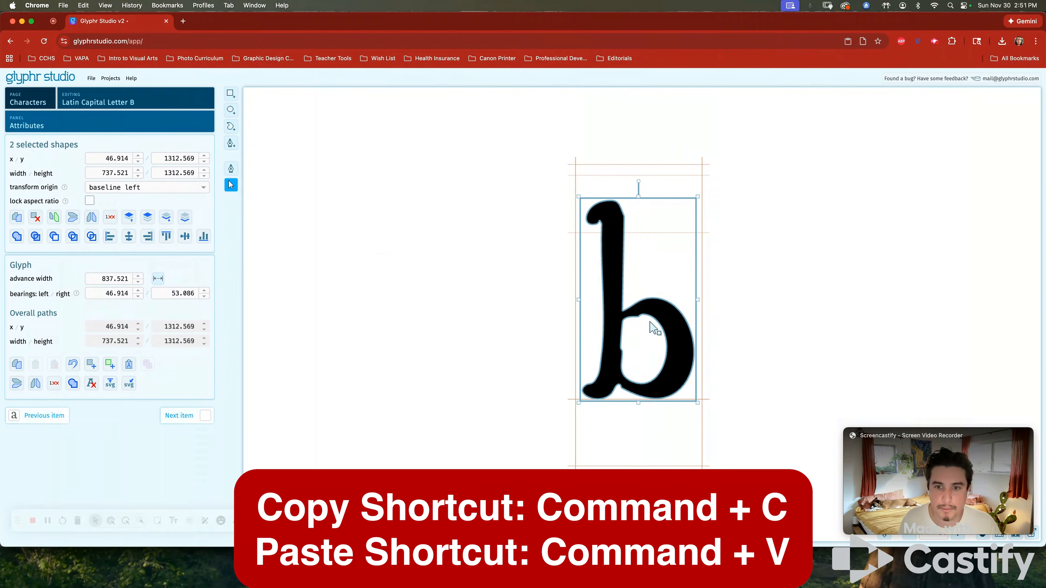
# Move the b onto the baseline beside the left guide and scale it proportionally to about 821 wide and 1461 high.
pyautogui.moveTo(675, 328); pyautogui.dragTo(670, 325)
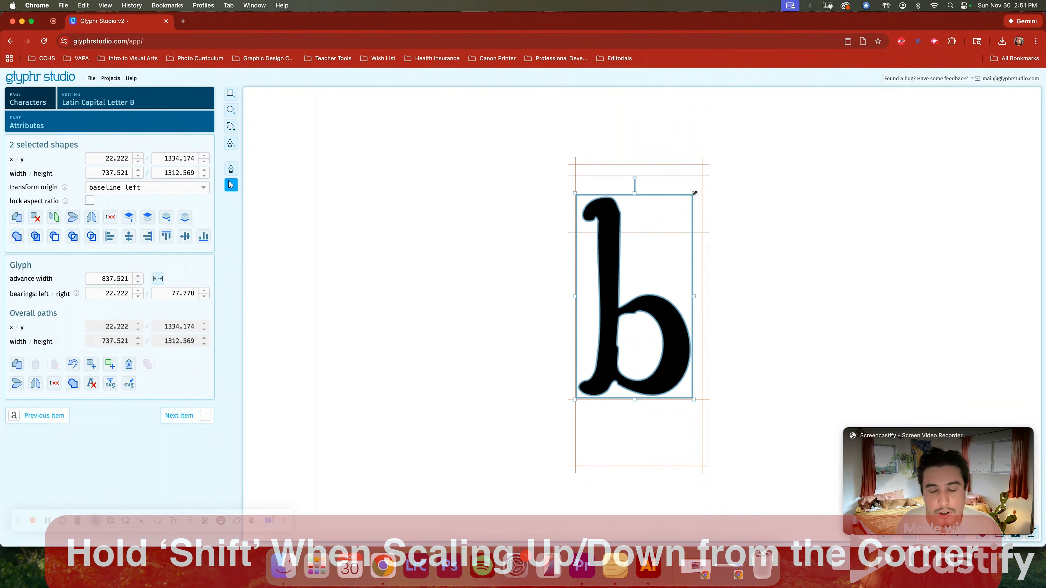
pyautogui.moveTo(694, 193); pyautogui.dragTo(718, 177)
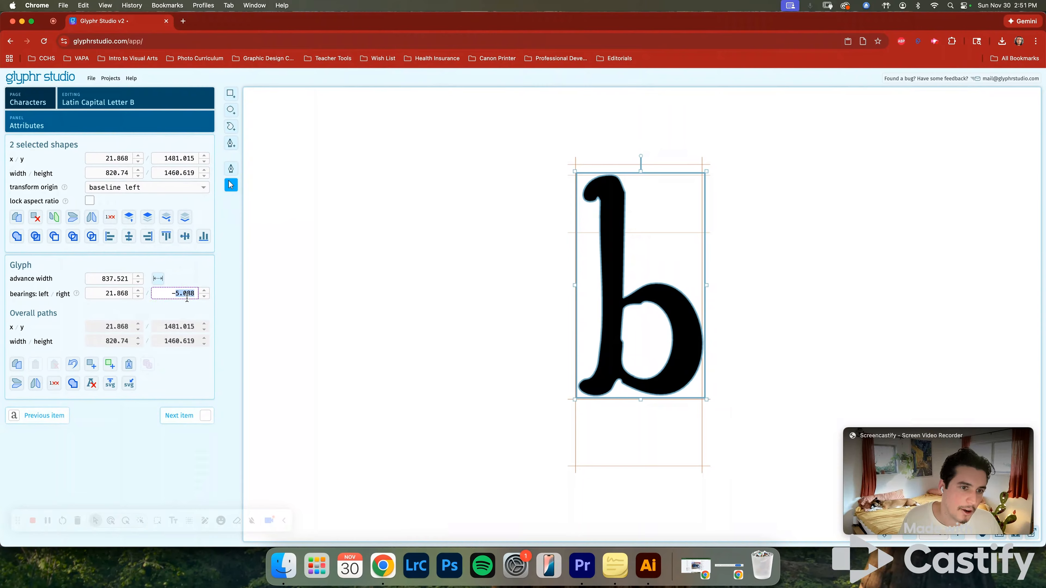
# Try a right bearing of -50, deselect the b, and move the advance width guide out to a right bearing of 4.
pyautogui.write('50')
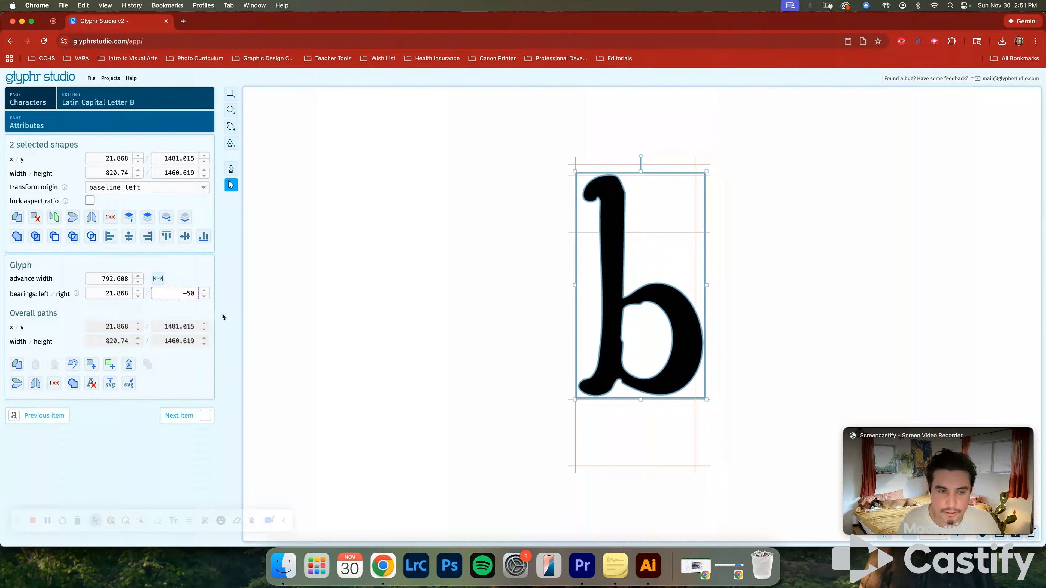
pyautogui.click(277, 318)
pyautogui.moveTo(695, 437); pyautogui.dragTo(703, 436)
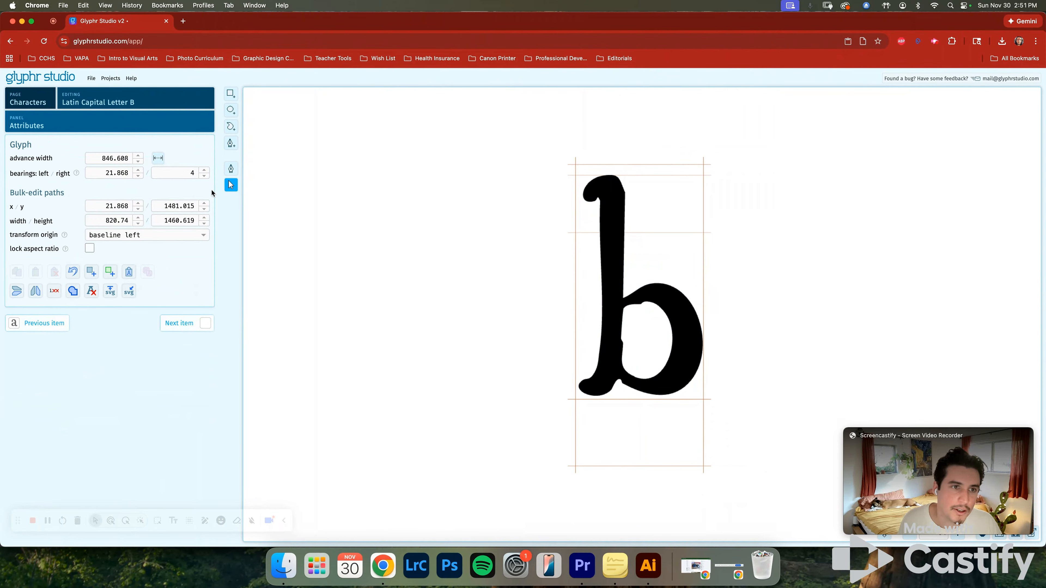
# Fit the advance width to the b's paths and raise the right bearing to 19.
pyautogui.click(158, 159)
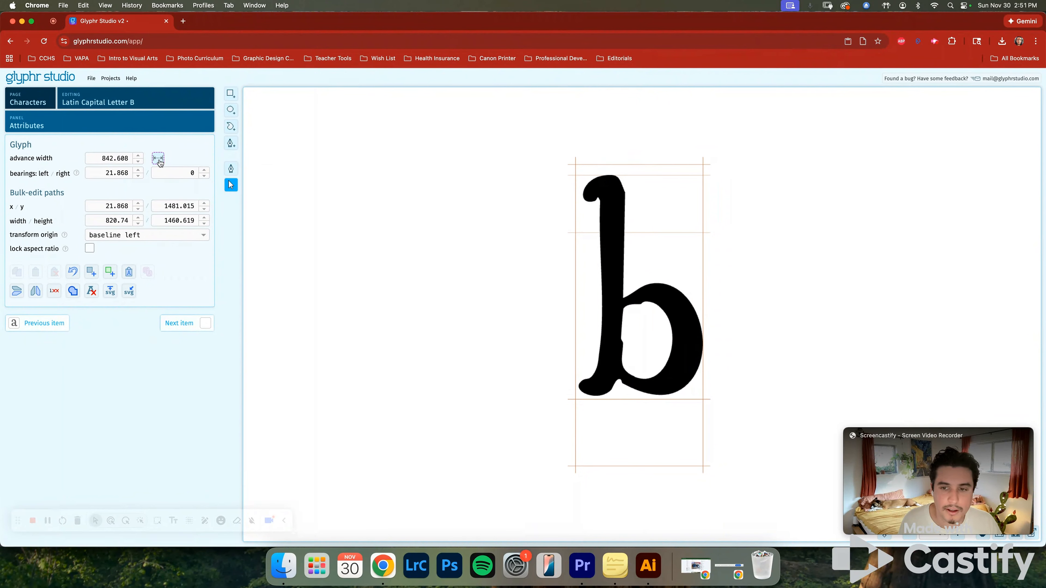
pyautogui.click(167, 174)
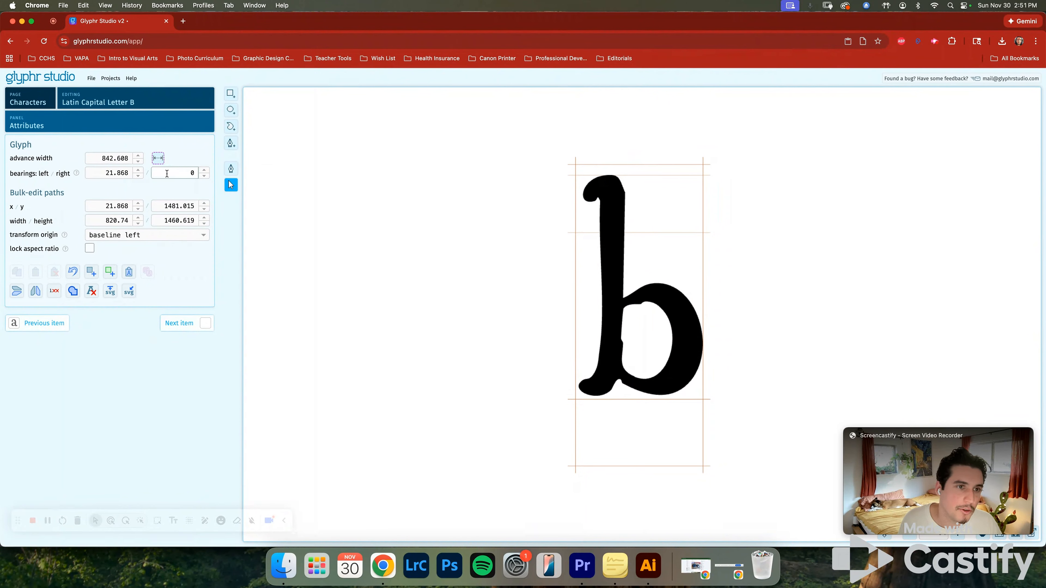
pyautogui.tripleClick(203, 169)
pyautogui.tripleClick(202, 169)
pyautogui.click(202, 169)
pyautogui.tripleClick(203, 168)
pyautogui.doubleClick(202, 169)
pyautogui.doubleClick(202, 168)
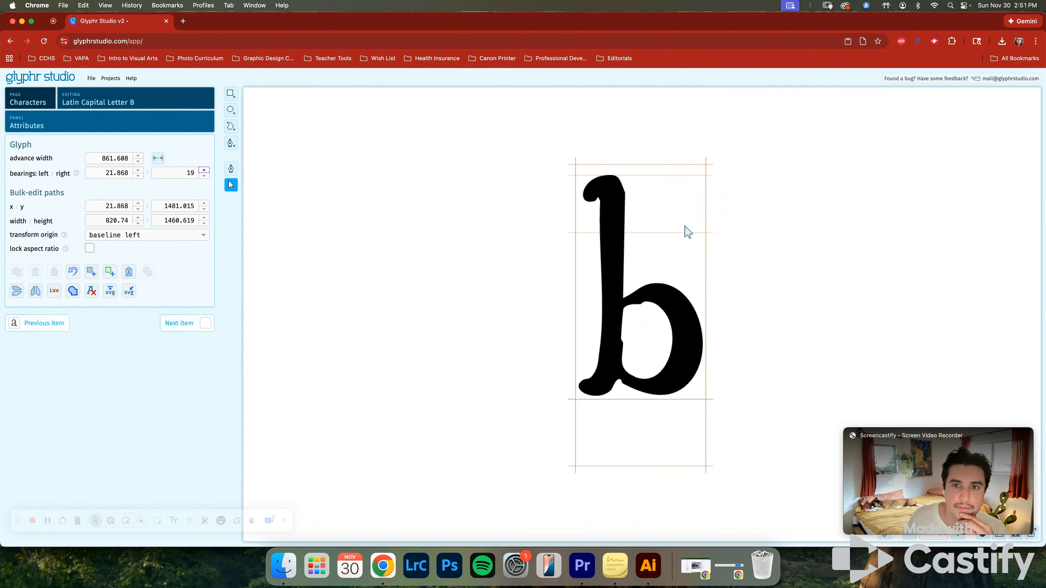
# Copy both b shapes into the Latin Small Letter B glyph and move its advance width guide to a right bearing of 8.
pyautogui.press('super+a')
pyautogui.press('super+a')
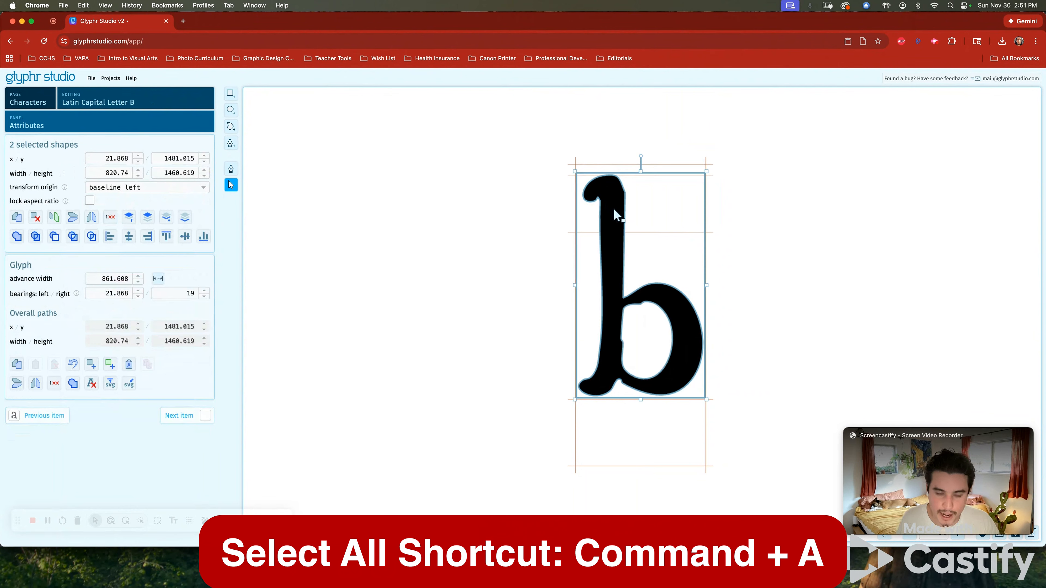
pyautogui.press('super+c')
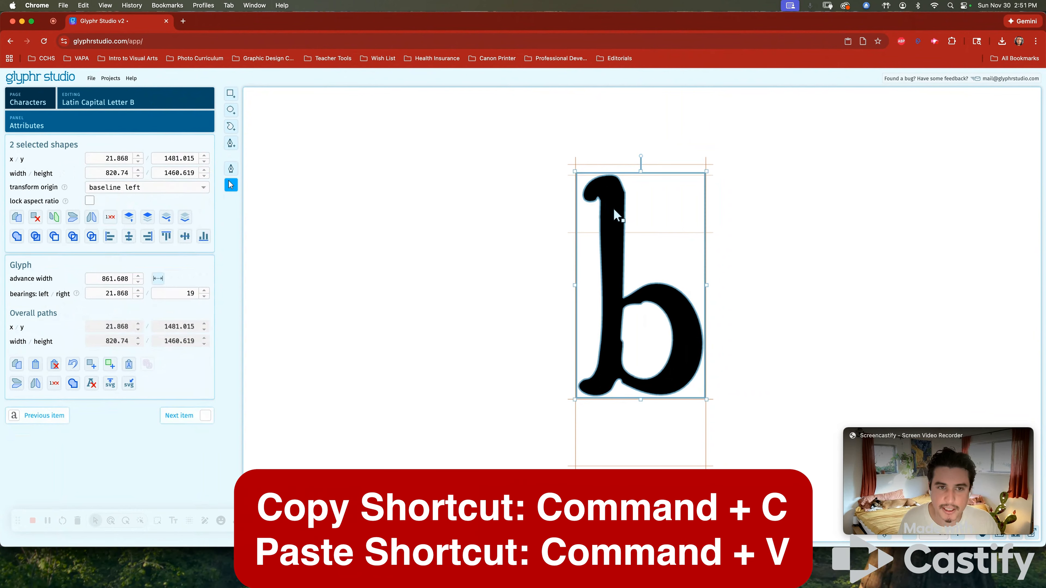
pyautogui.click(178, 102)
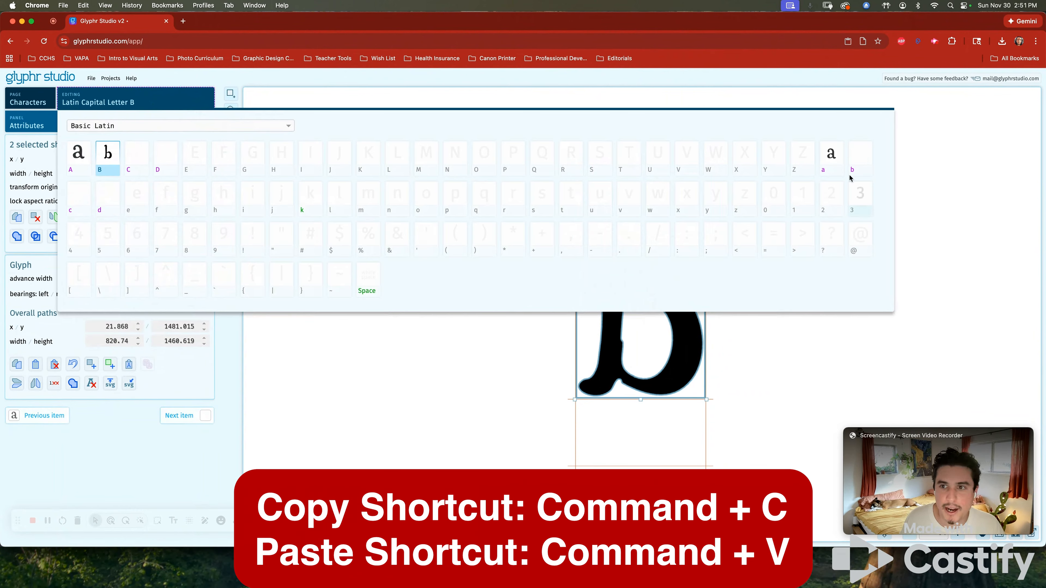
pyautogui.click(857, 162)
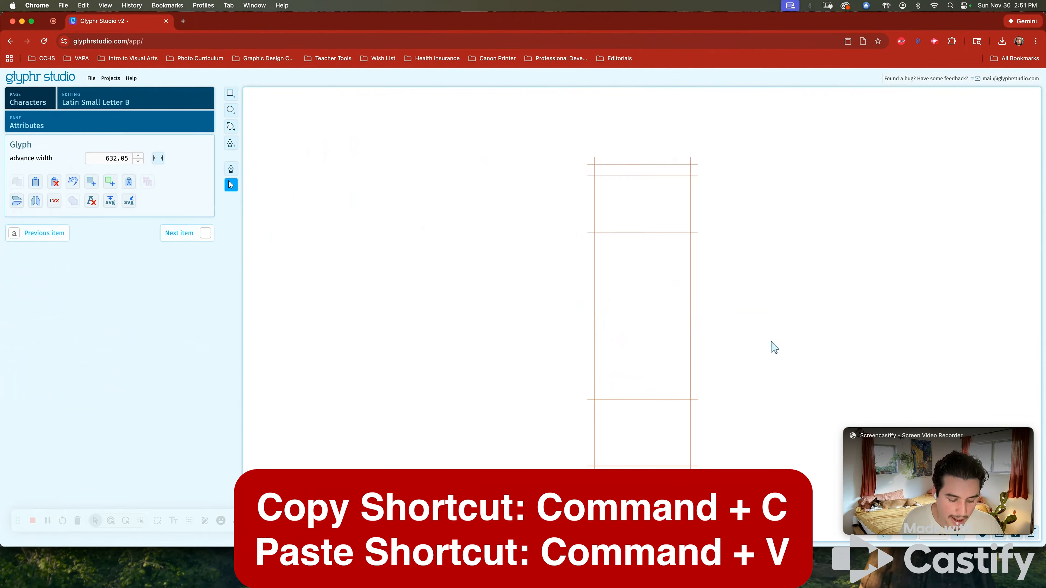
pyautogui.press('super+v')
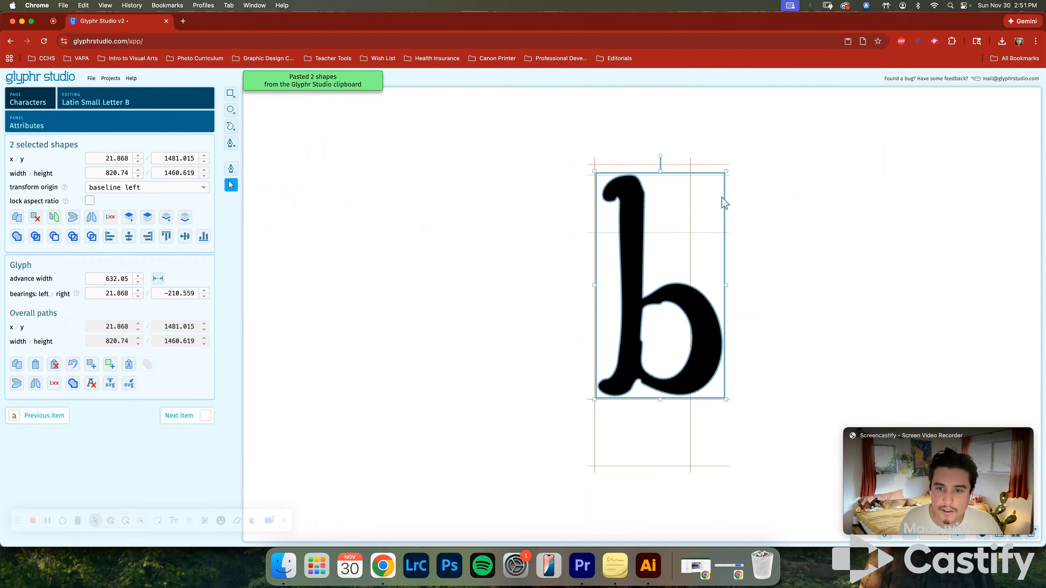
pyautogui.moveTo(691, 444); pyautogui.dragTo(724, 443)
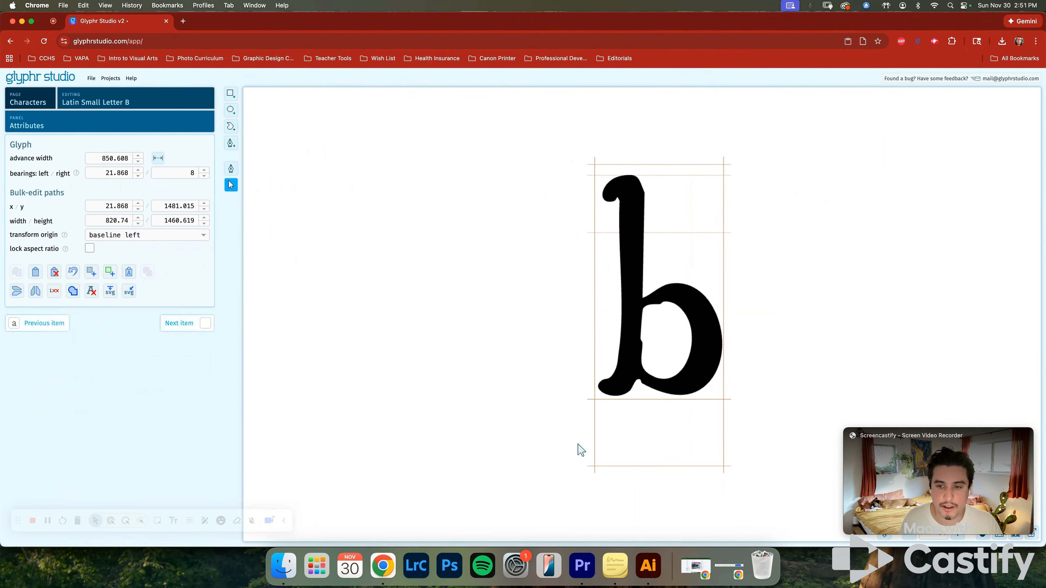
# Switch to Illustrator and check how the dots and stems of the letters i and j select together.
pyautogui.click(648, 581)
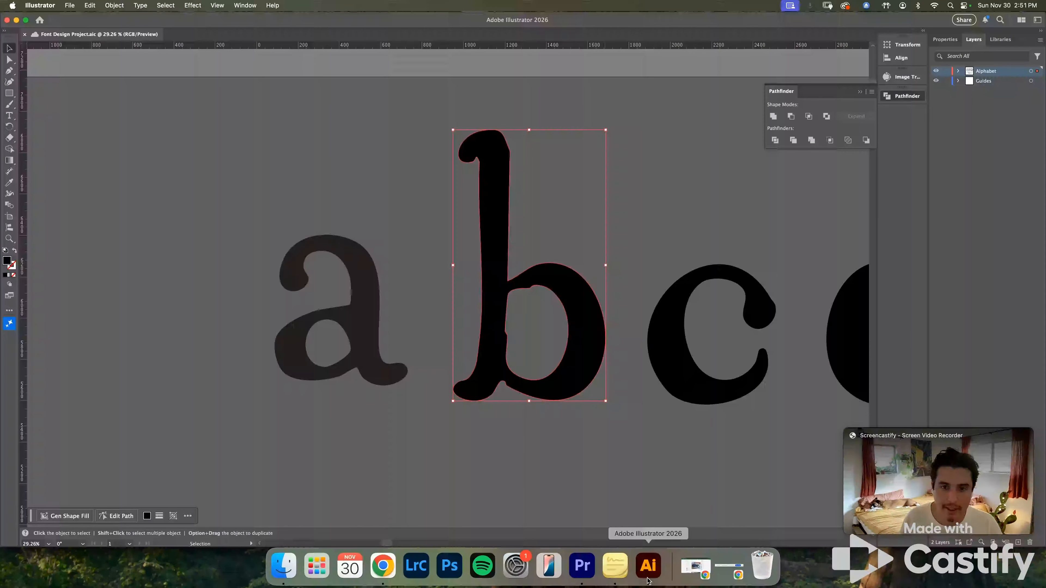
pyautogui.hscroll(10, 599, 344)
pyautogui.hscroll(15, 595, 338)
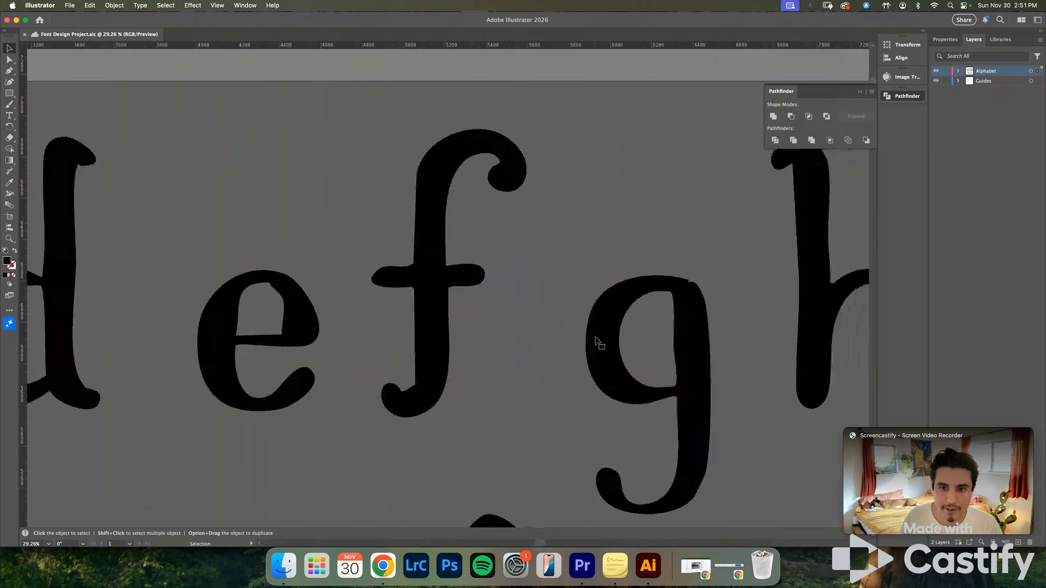
pyautogui.hscroll(3, 706, 266)
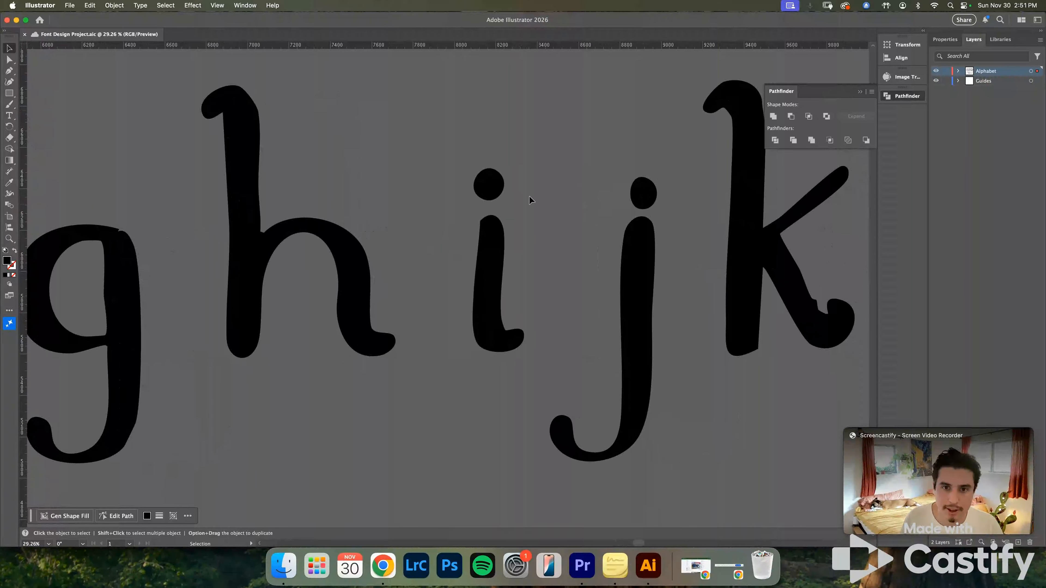
pyautogui.click(494, 185)
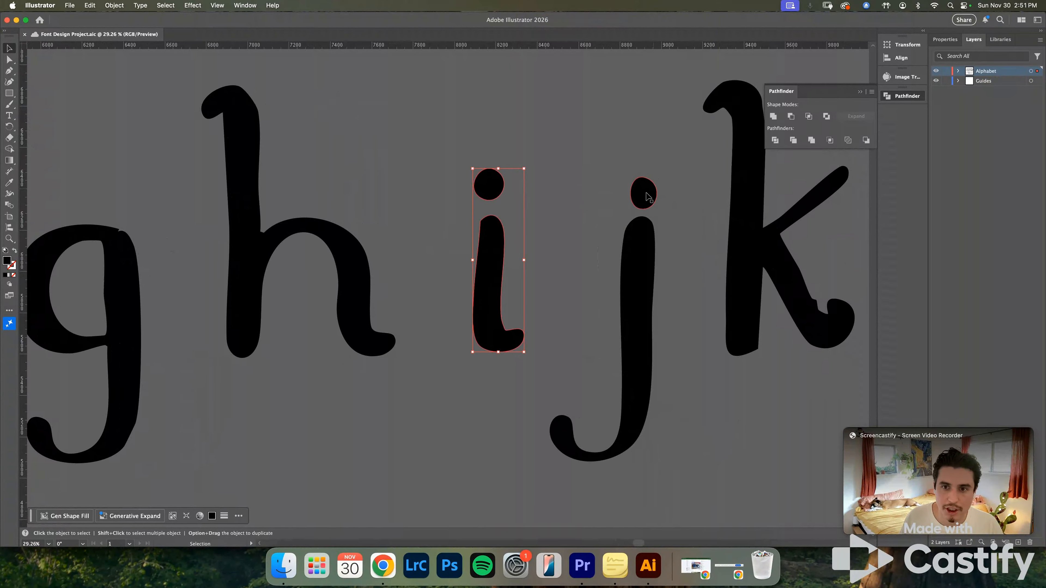
pyautogui.click(650, 306)
# Examine the multi-part punctuation, checking how the equals sign, colon, semicolon, quotation marks and question mark are grouped.
pyautogui.keyDown('alt'); pyautogui.scroll(-5, 648, 305); pyautogui.keyUp('alt')
pyautogui.hscroll(3, 647, 304)
pyautogui.scroll(-2, 648, 304)
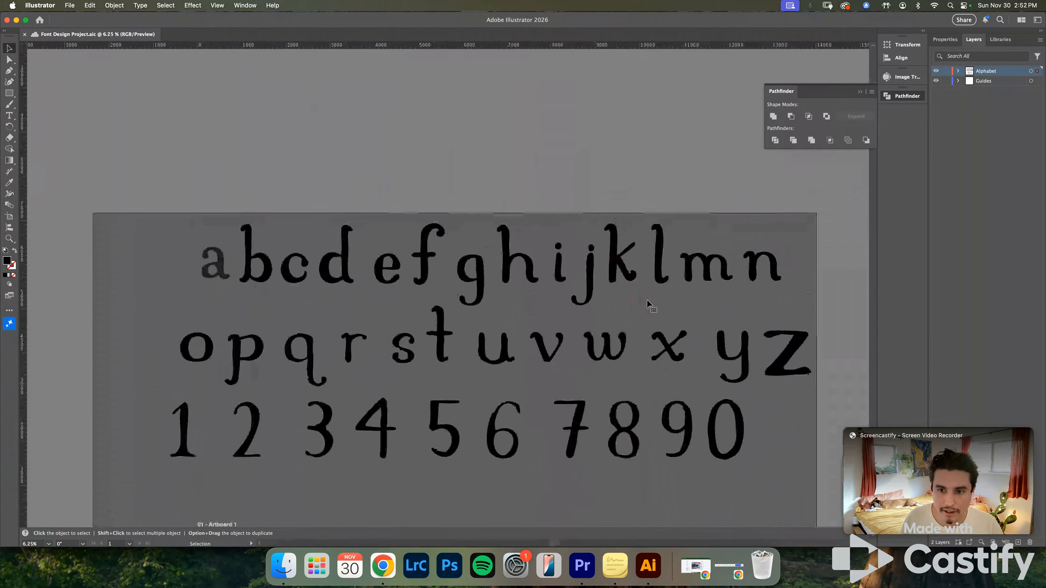
pyautogui.scroll(-2, 508, 436)
pyautogui.scroll(-5, 508, 436)
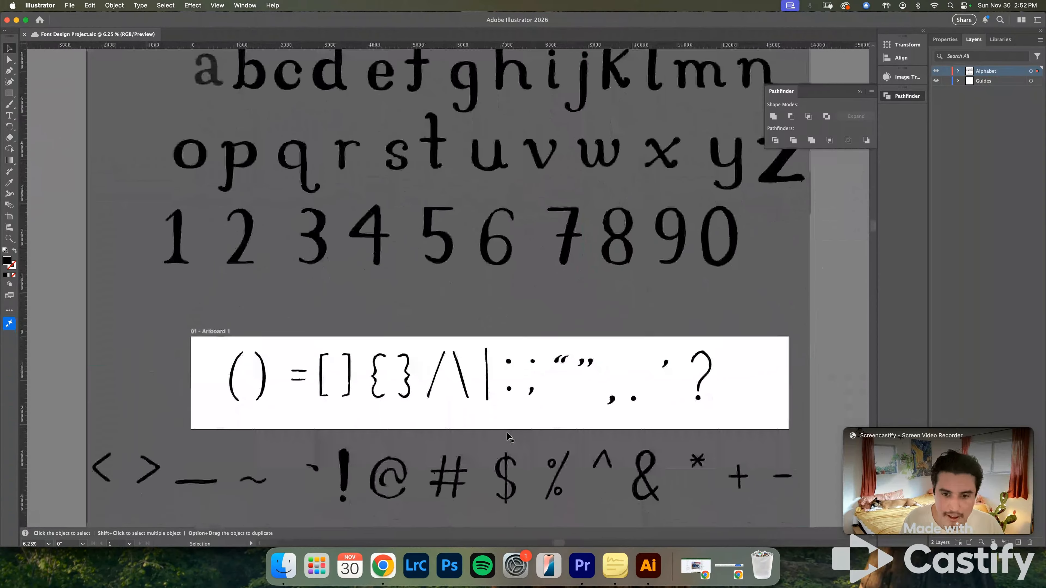
pyautogui.keyDown('alt'); pyautogui.scroll(8, 280, 335); pyautogui.keyUp('alt')
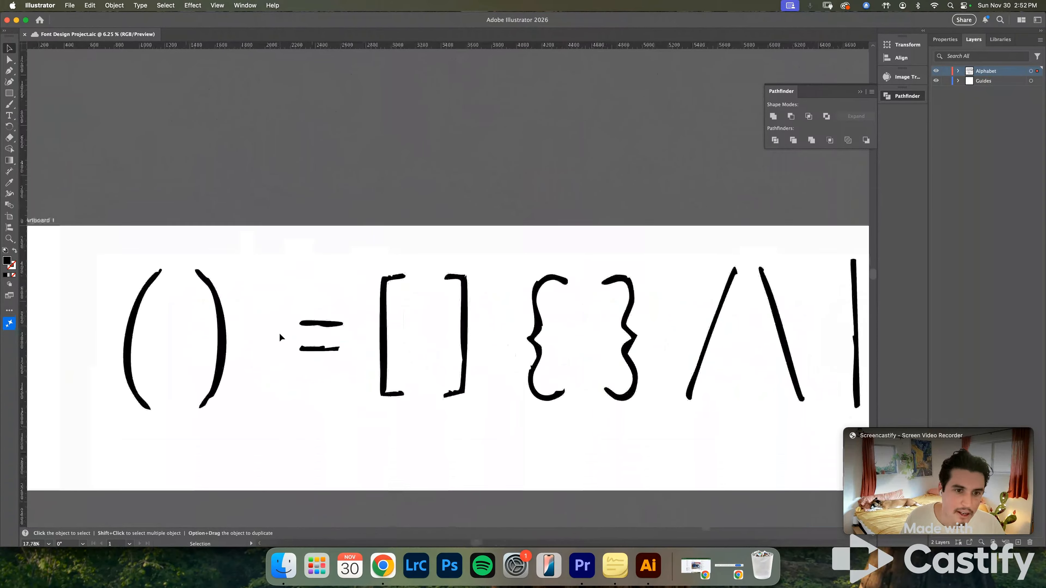
pyautogui.click(421, 307)
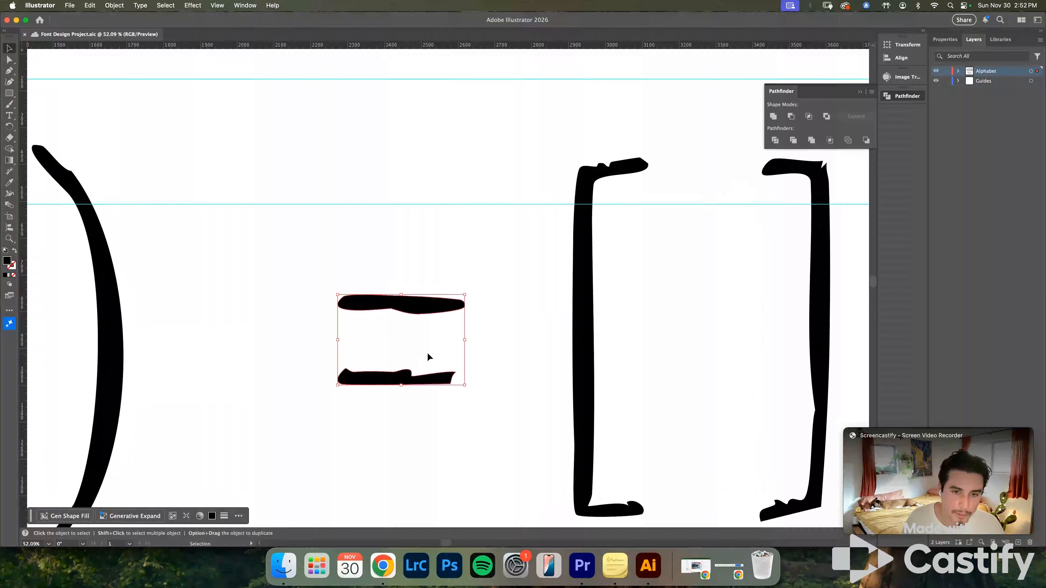
pyautogui.keyDown('alt'); pyautogui.scroll(-4, 427, 357); pyautogui.keyUp('alt')
pyautogui.hscroll(6, 427, 357)
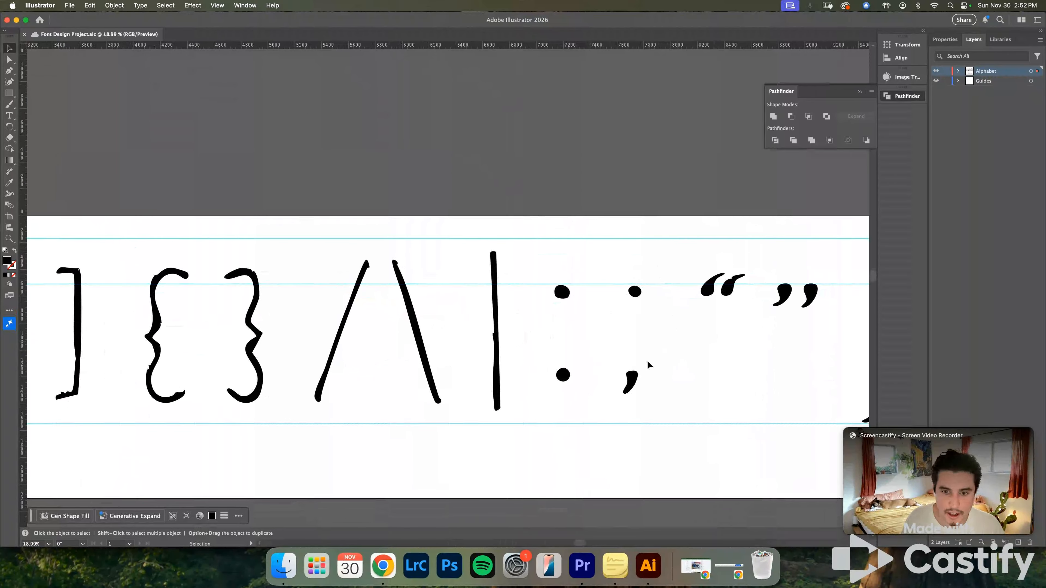
pyautogui.click(563, 376)
pyautogui.click(633, 382)
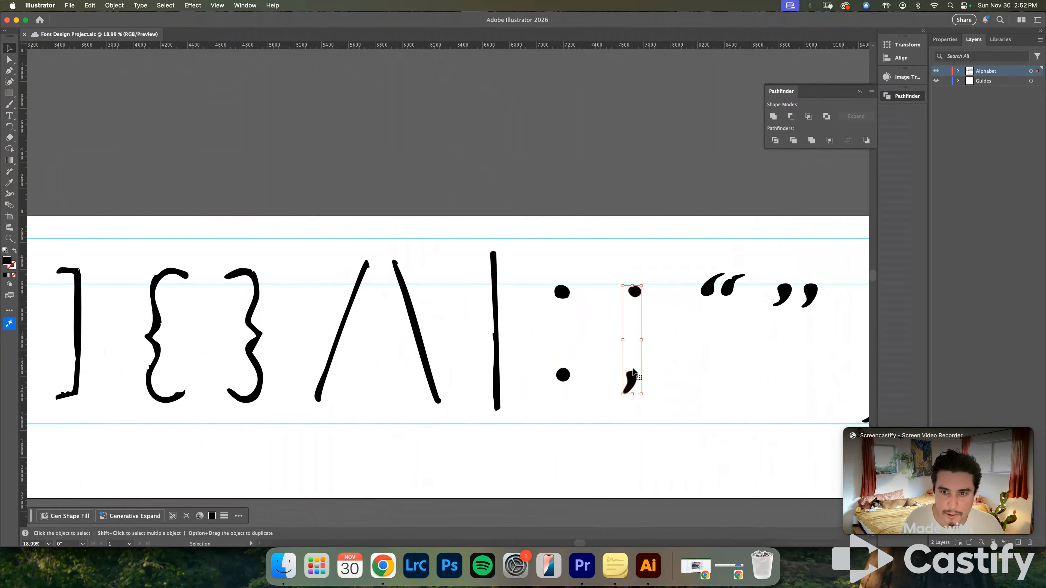
pyautogui.click(713, 291)
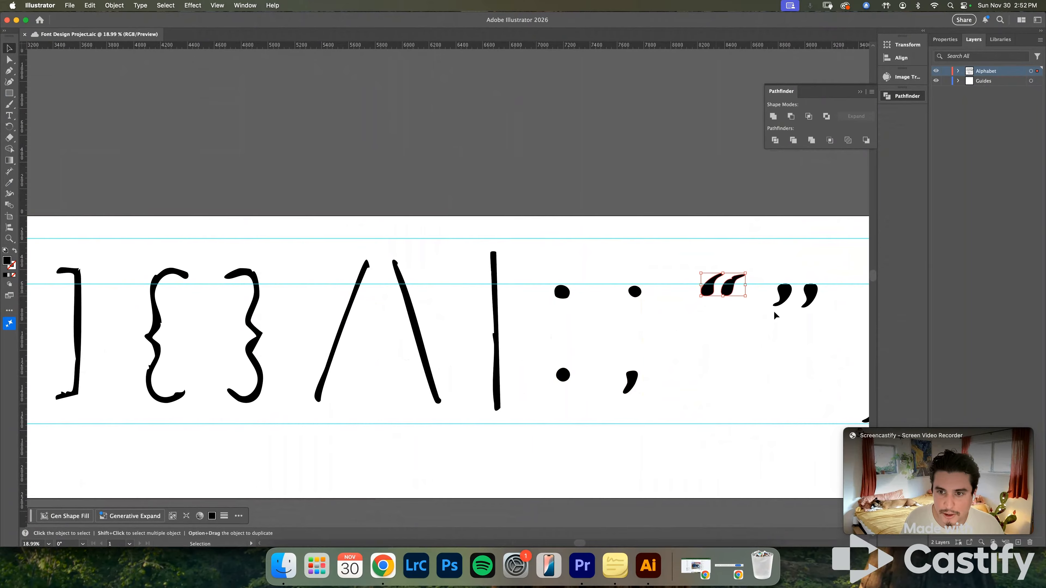
pyautogui.click(786, 304)
pyautogui.hscroll(15, 784, 303)
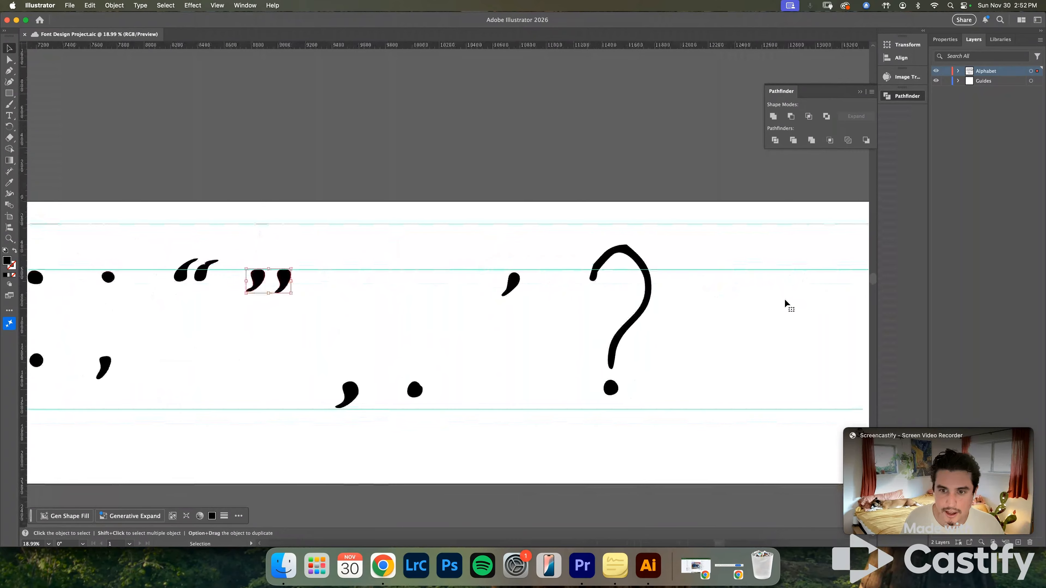
pyautogui.click(590, 331)
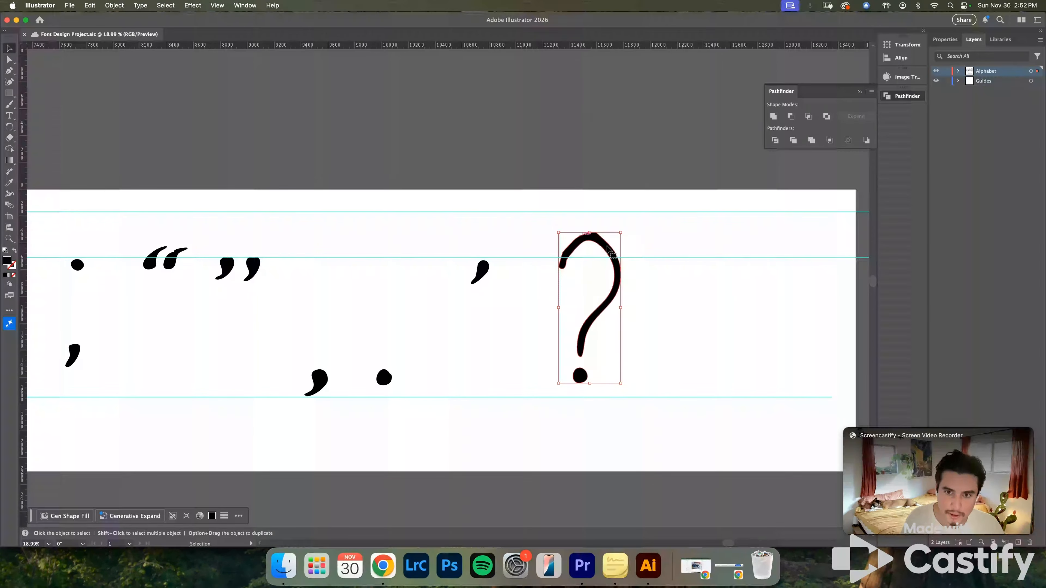
# Select the percent sign below the artboard and copy its paths.
pyautogui.scroll(-4, 579, 380)
pyautogui.scroll(-5, 579, 380)
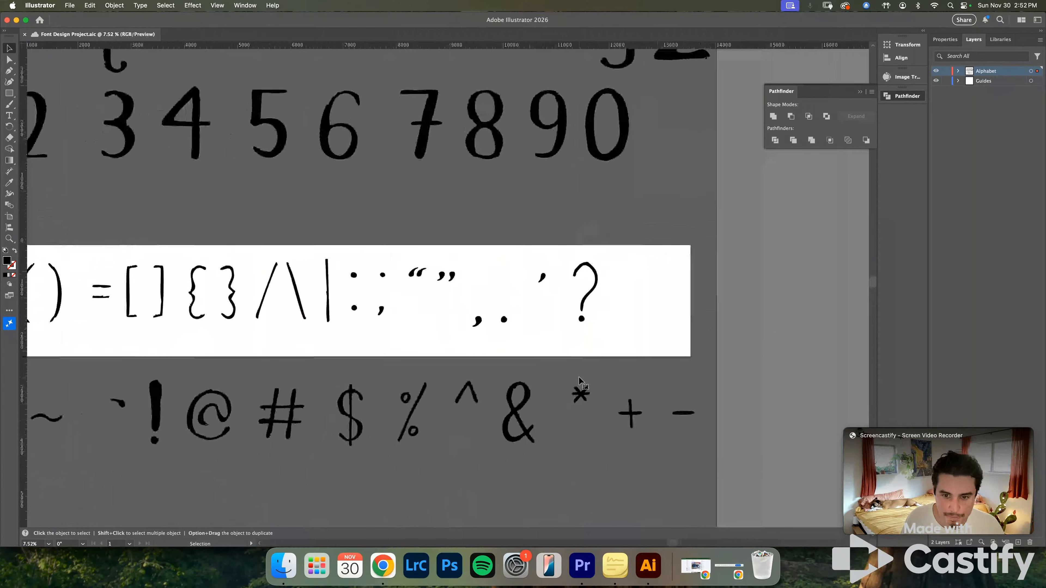
pyautogui.scroll(5, 593, 423)
pyautogui.hscroll(-4, 594, 422)
pyautogui.click(594, 422)
pyautogui.scroll(-2, 494, 282)
pyautogui.hscroll(2, 494, 282)
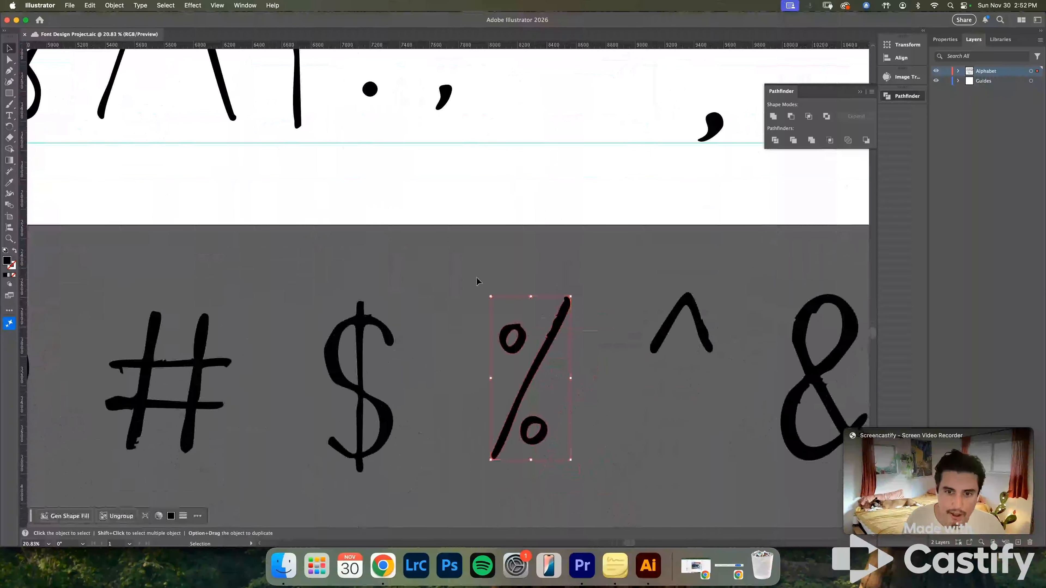
pyautogui.press('super+c')
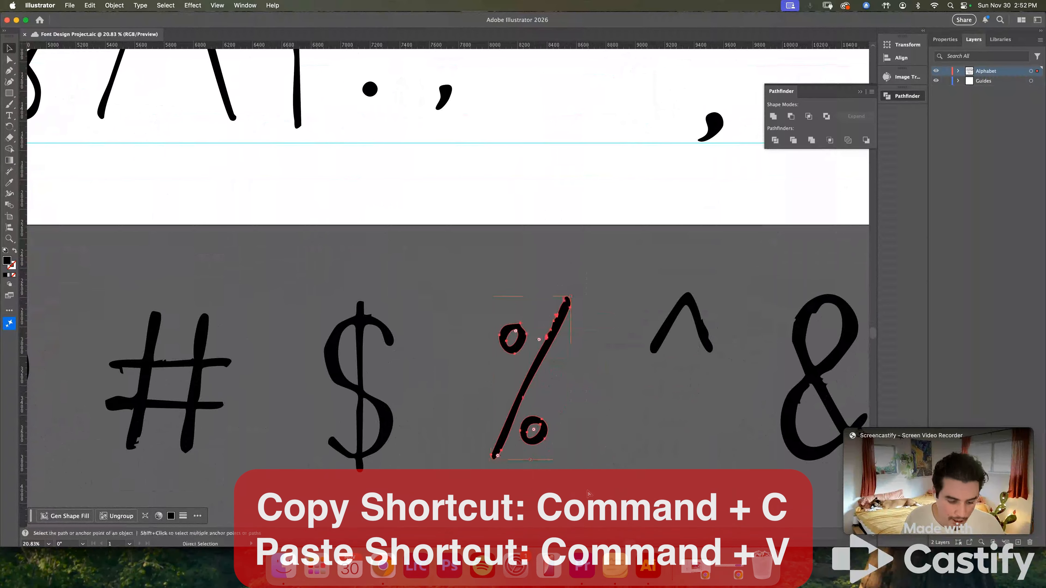
# Switch to Glyphr Studio and paste the copied percent sign shapes into the Percent sign glyph.
pyautogui.hotkey('ctrl', 'Up')
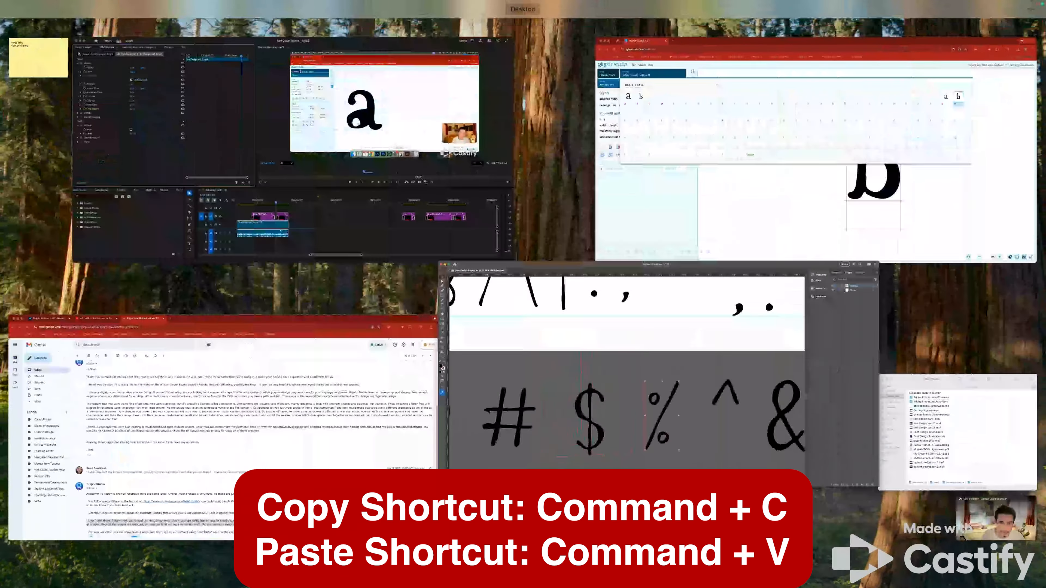
pyautogui.click(722, 204)
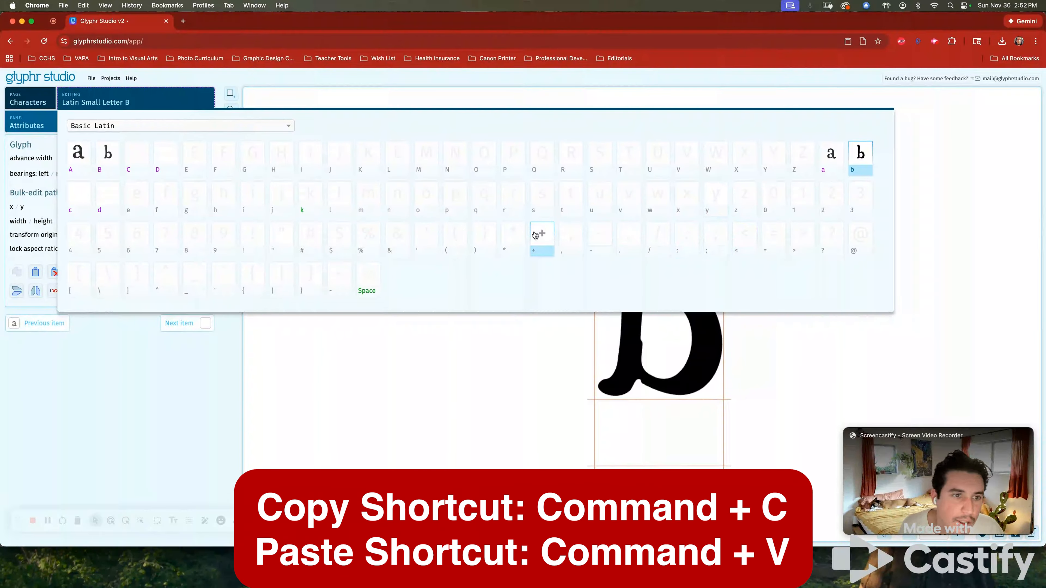
pyautogui.click(367, 235)
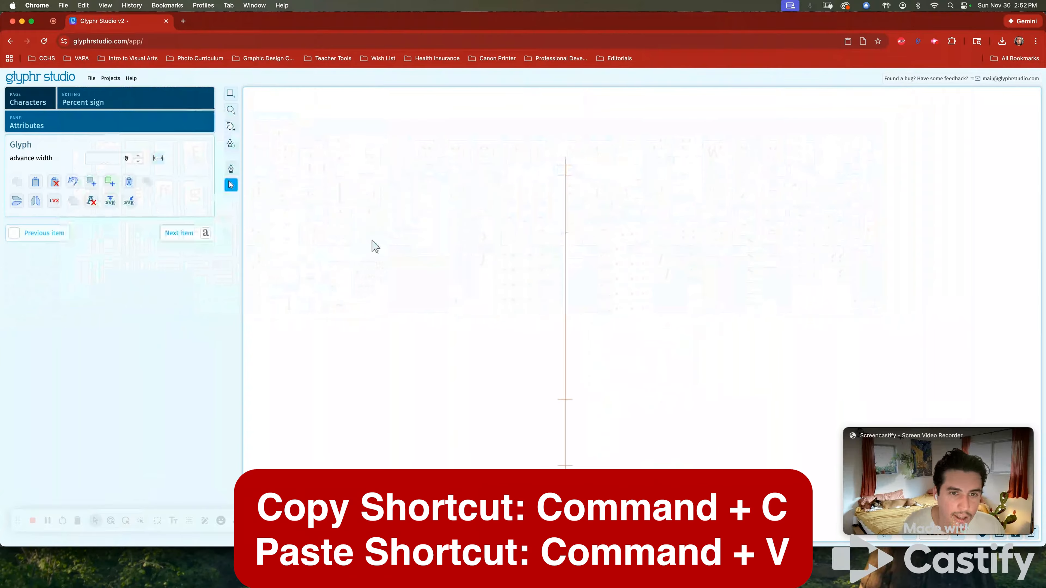
pyautogui.press('super+v')
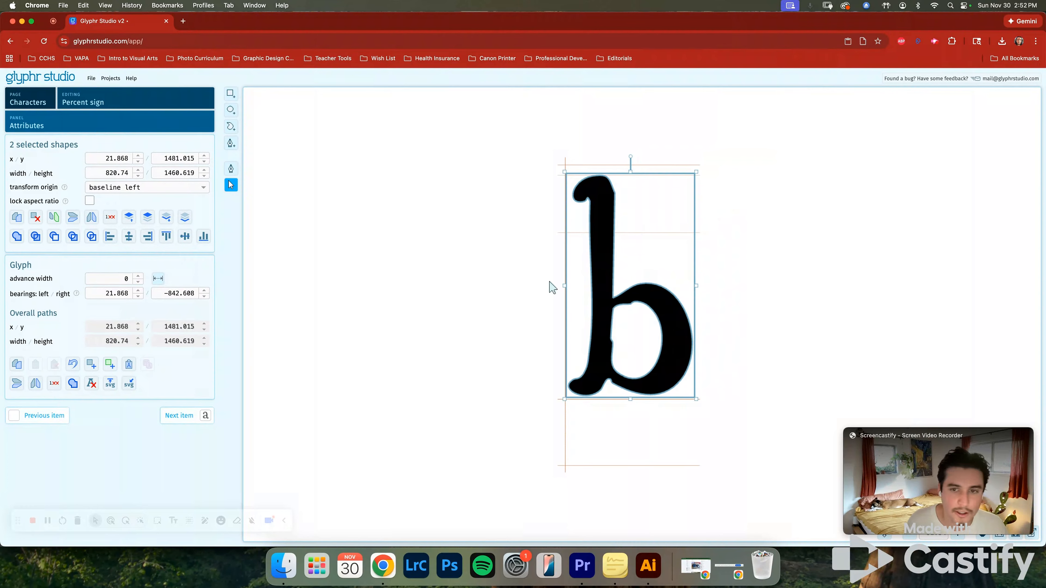
pyautogui.press('Delete')
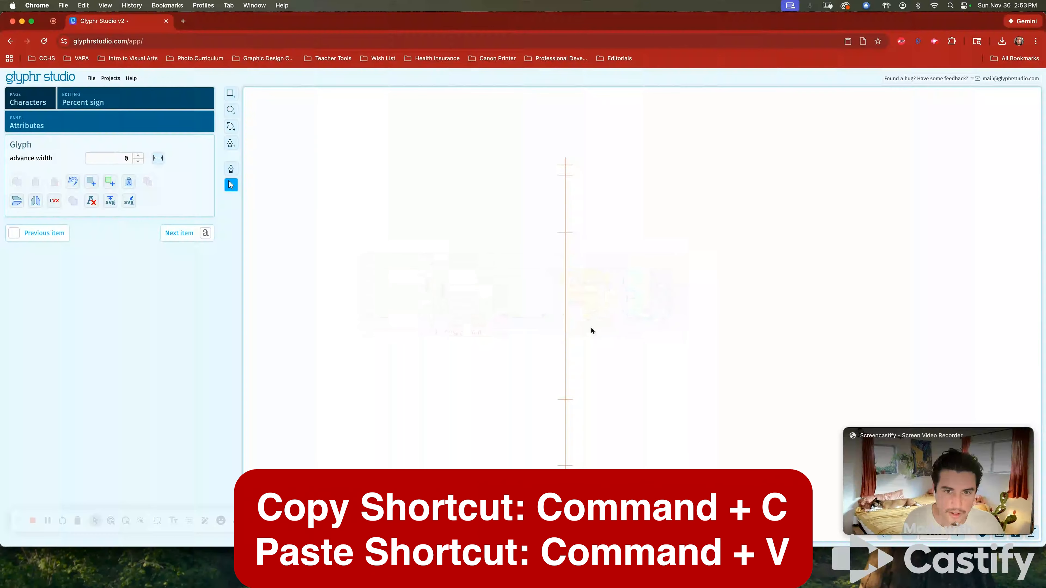
pyautogui.press('super+v')
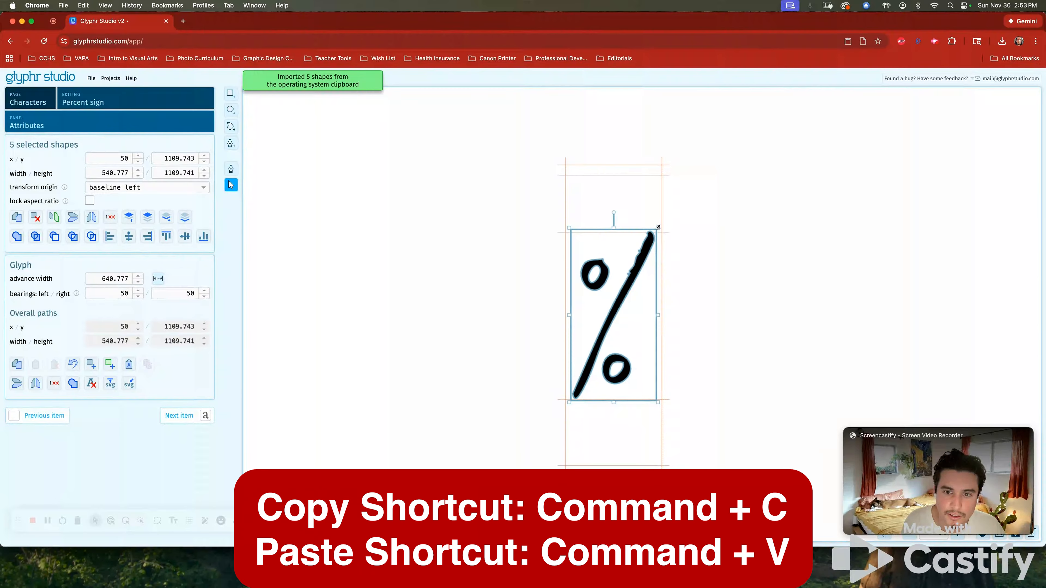
# Scale the percent sign to about 718 by 1476 and move its advance width guide to a right bearing of 25.
pyautogui.moveTo(659, 227); pyautogui.dragTo(723, 183)
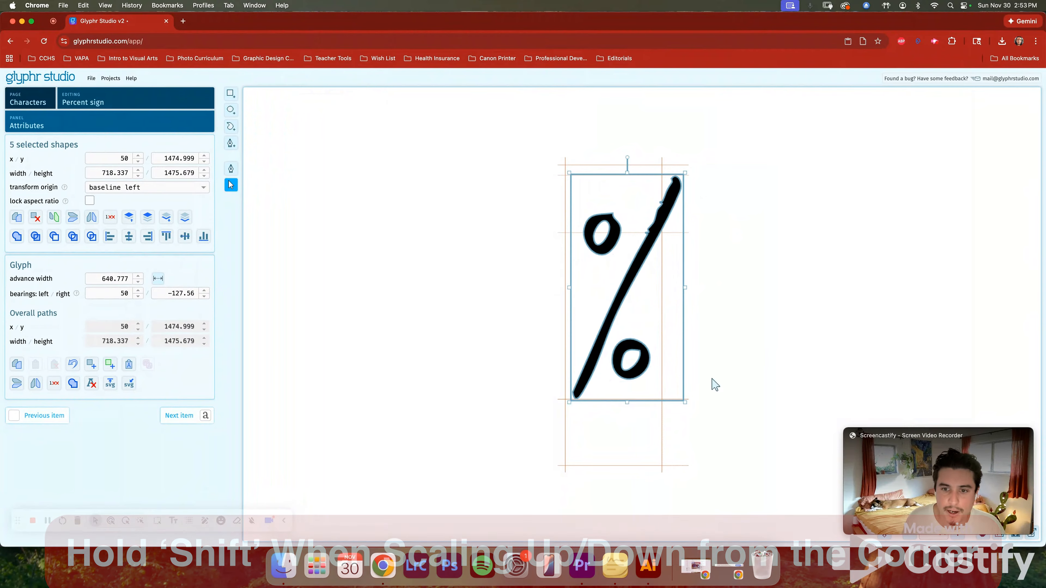
pyautogui.click(684, 407)
pyautogui.moveTo(660, 430); pyautogui.dragTo(684, 430)
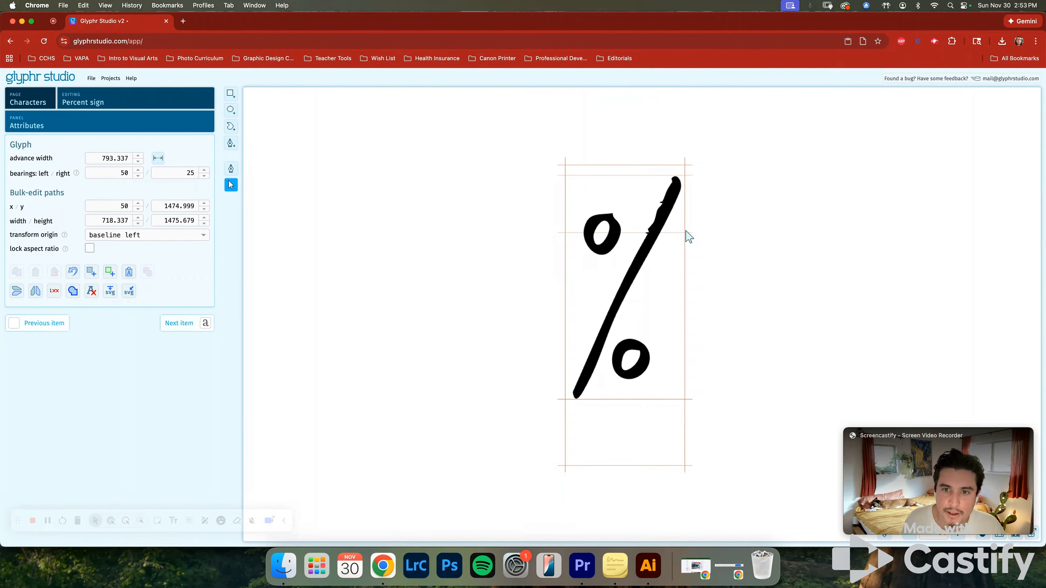
pyautogui.click(617, 246)
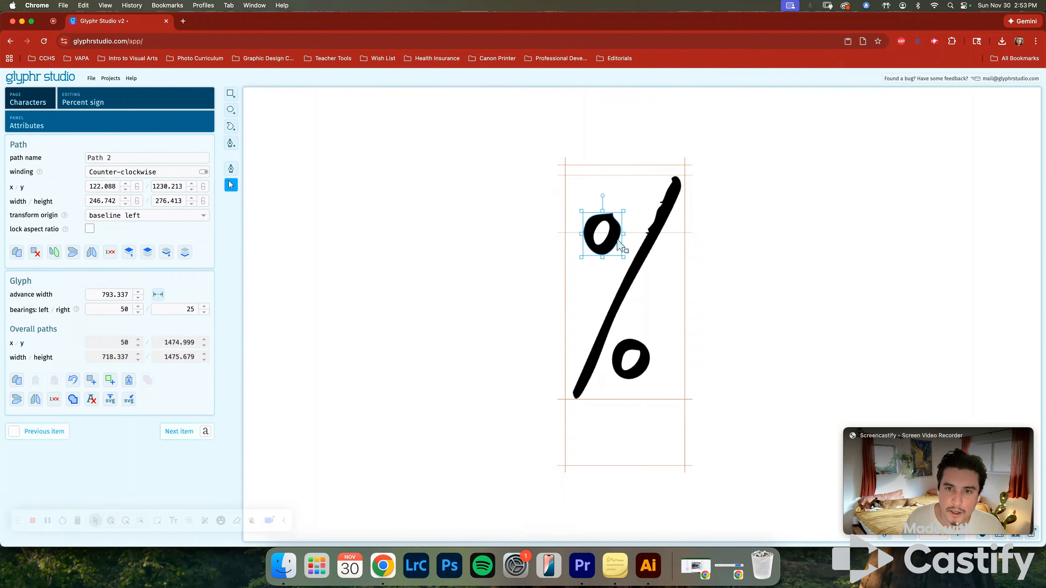
pyautogui.moveTo(610, 245); pyautogui.dragTo(618, 223)
pyautogui.press('super+z')
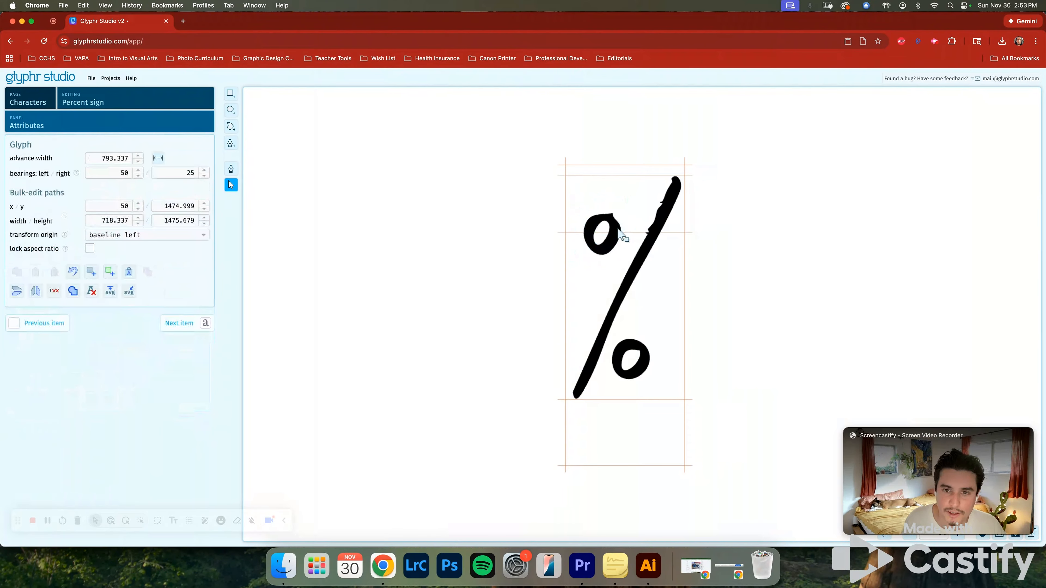
# Select the outer and inner shapes of the percent sign's upper ring and move them together up toward the slash.
pyautogui.click(617, 235)
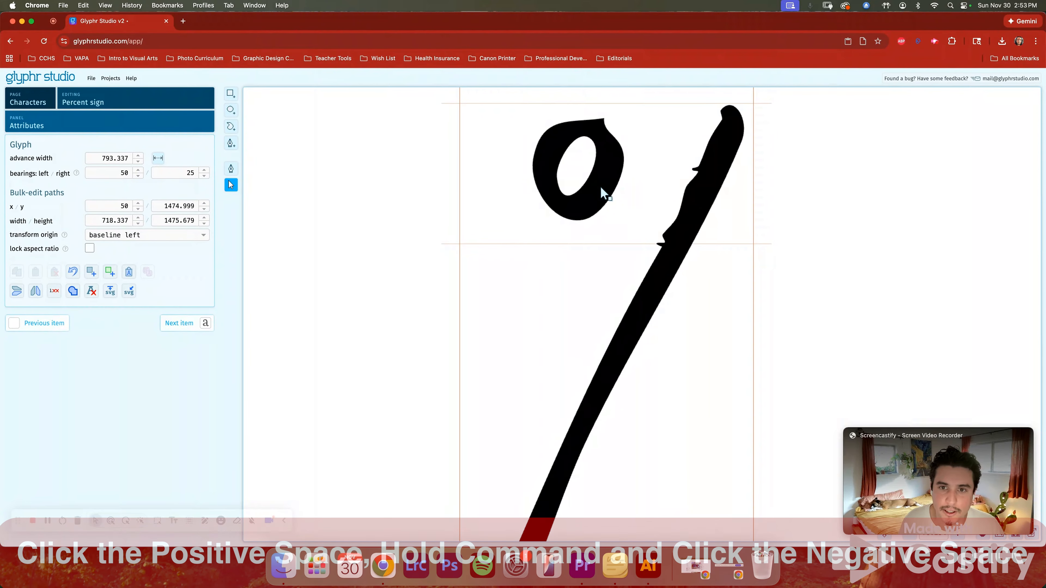
pyautogui.click(601, 186)
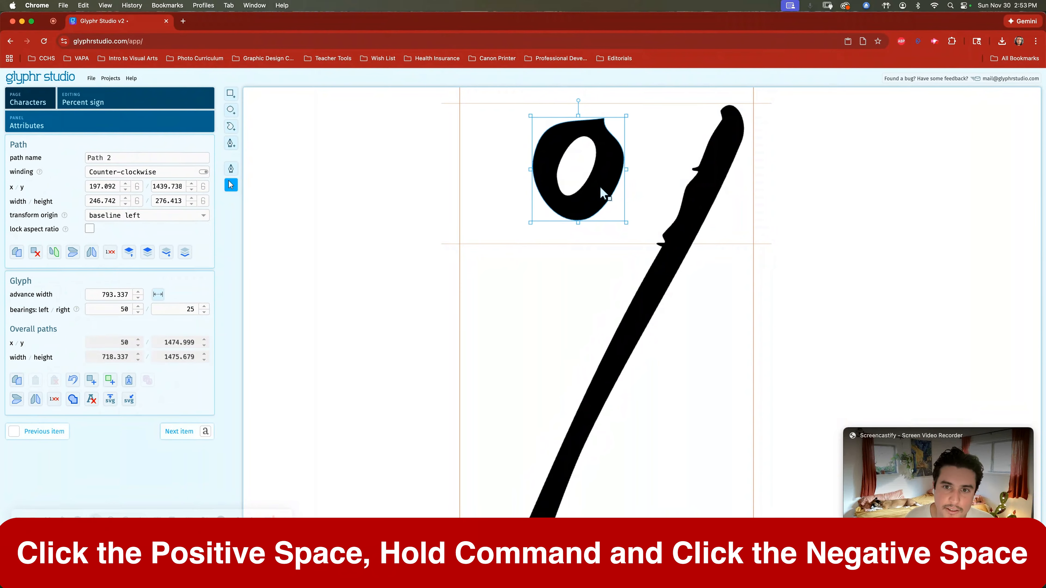
pyautogui.keyDown('super'); pyautogui.click(575, 170); pyautogui.keyUp('super')
pyautogui.moveTo(599, 191); pyautogui.dragTo(640, 174)
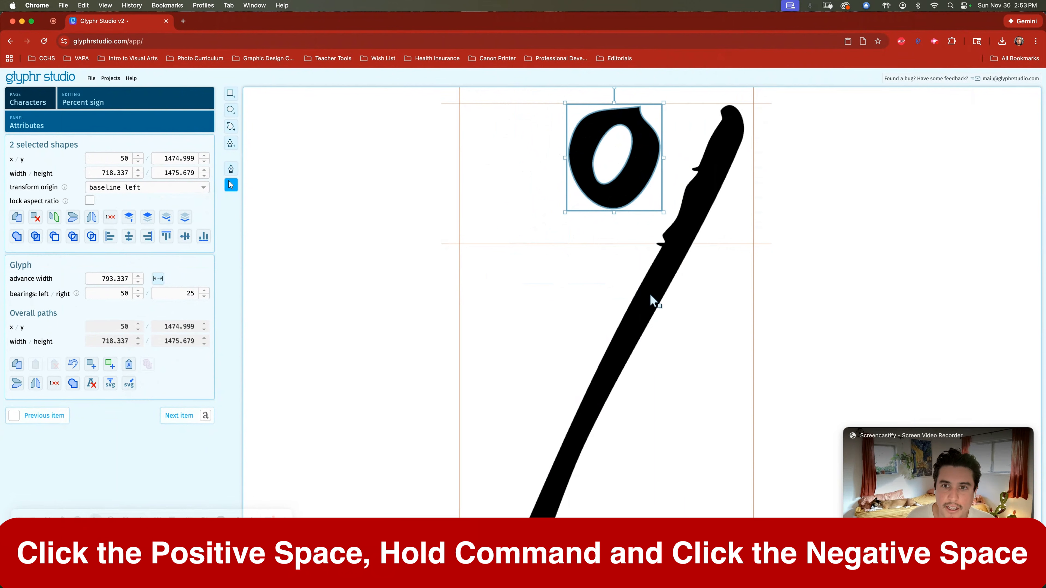
# Select both shapes of the percent sign's lower ring and move them together down toward the slash's foot at the baseline.
pyautogui.scroll(-5, 650, 293)
pyautogui.click(646, 381)
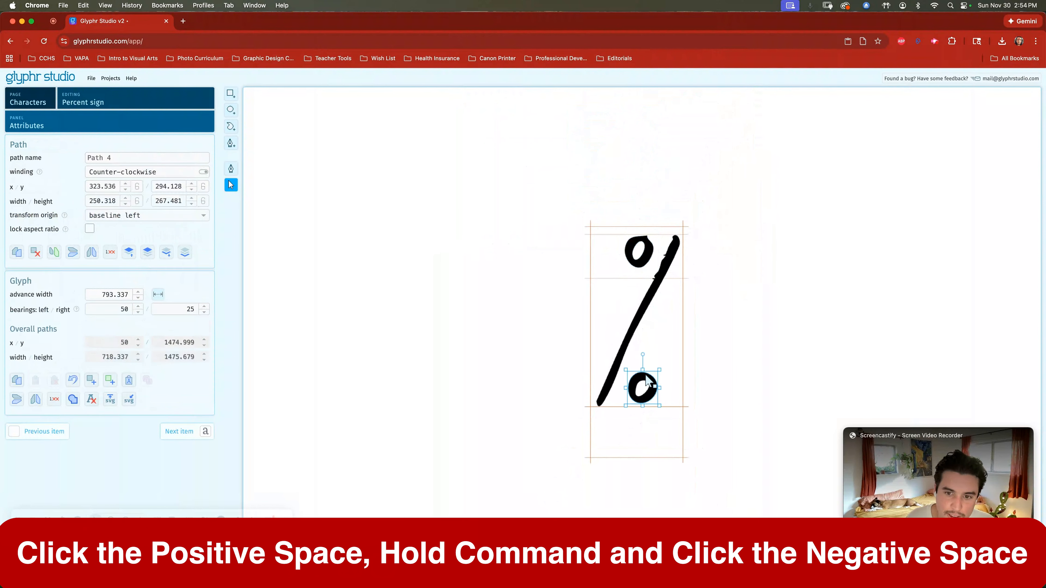
pyautogui.keyDown('super'); pyautogui.click(645, 383); pyautogui.keyUp('super')
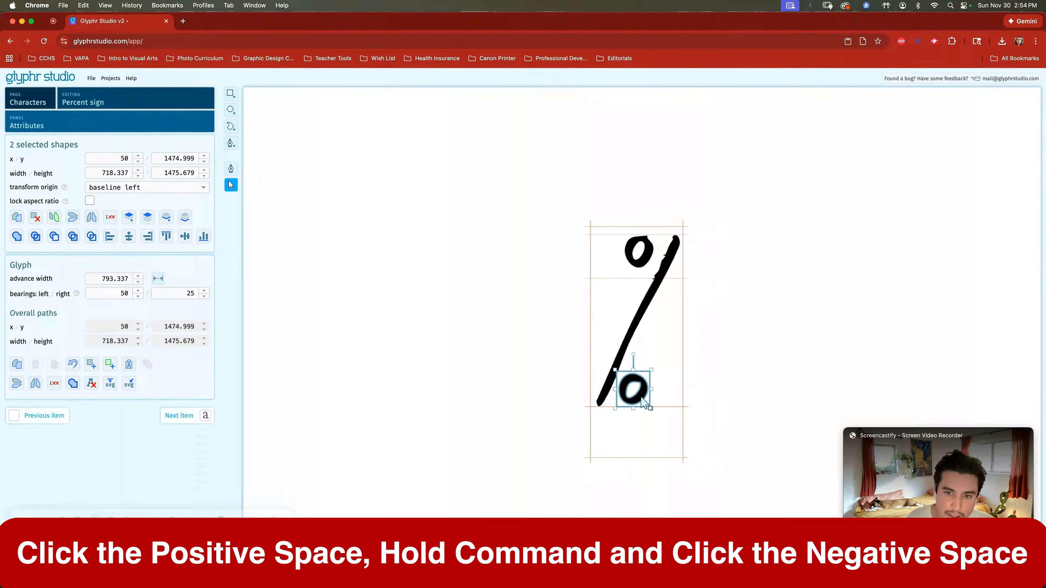
pyautogui.click(719, 376)
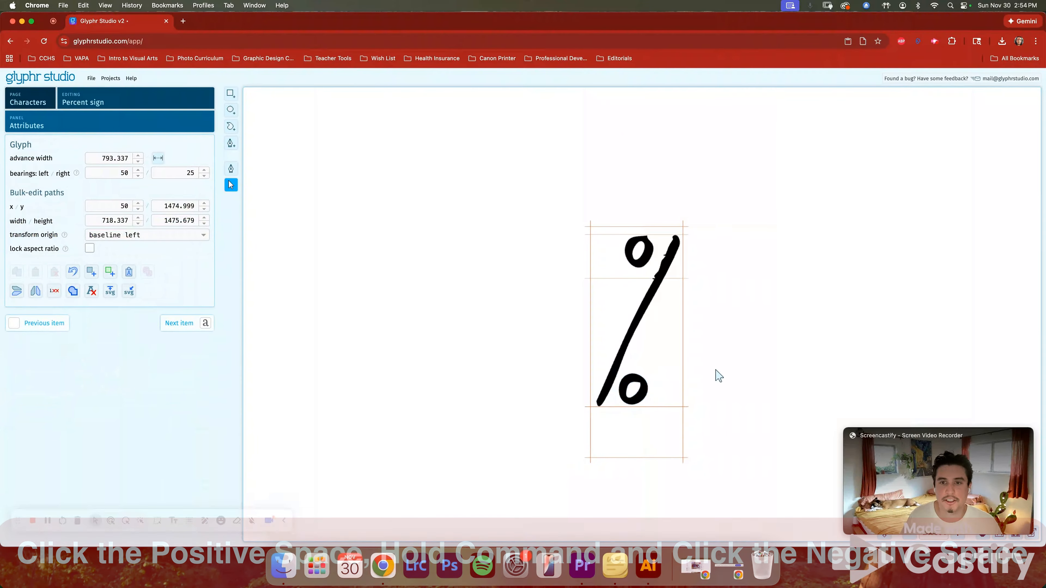
# Check the filled glyphs in the Basic Latin character list and switch to Illustrator.
pyautogui.click(133, 102)
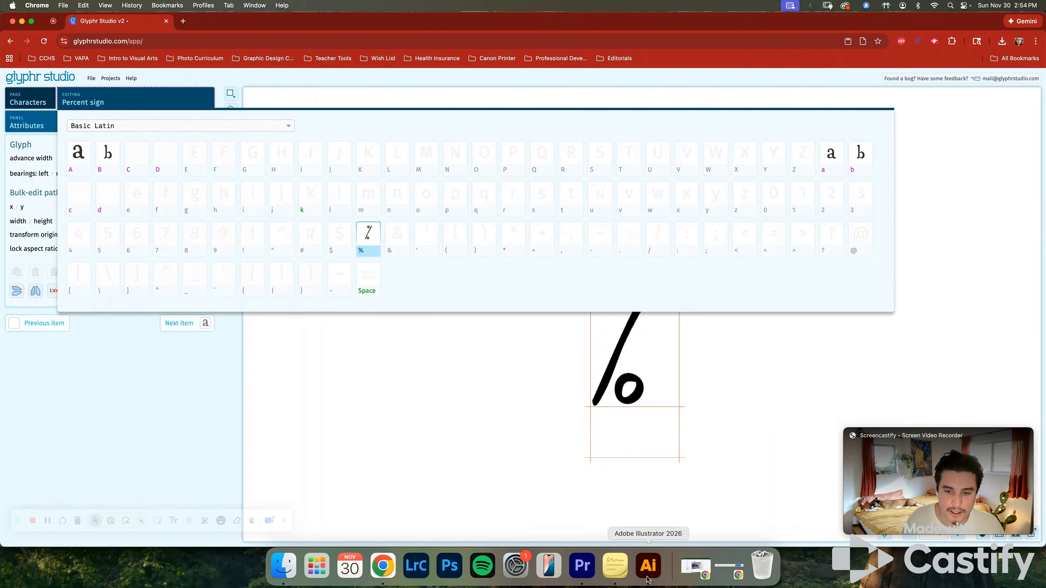
pyautogui.click(649, 566)
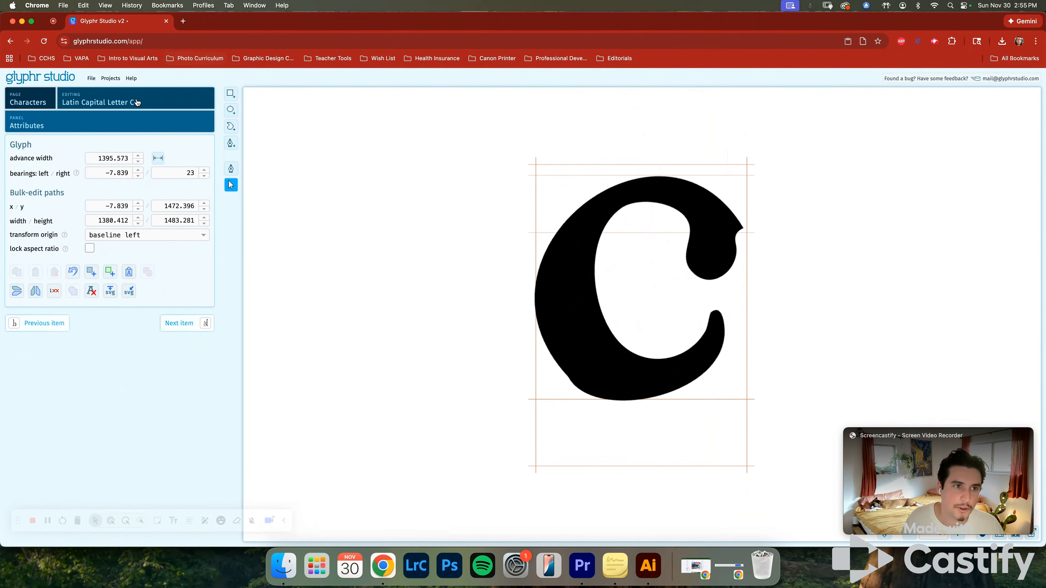
pyautogui.click(137, 102)
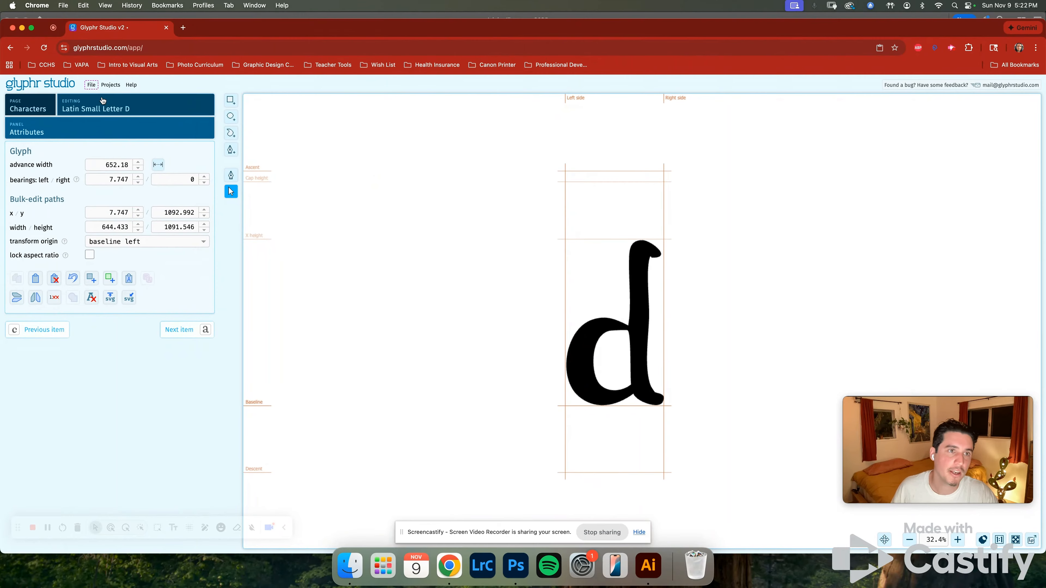
# Save the Glyphr Studio project file to the Downloads folder and locate the .gs2 file in Finder.
pyautogui.click(92, 85)
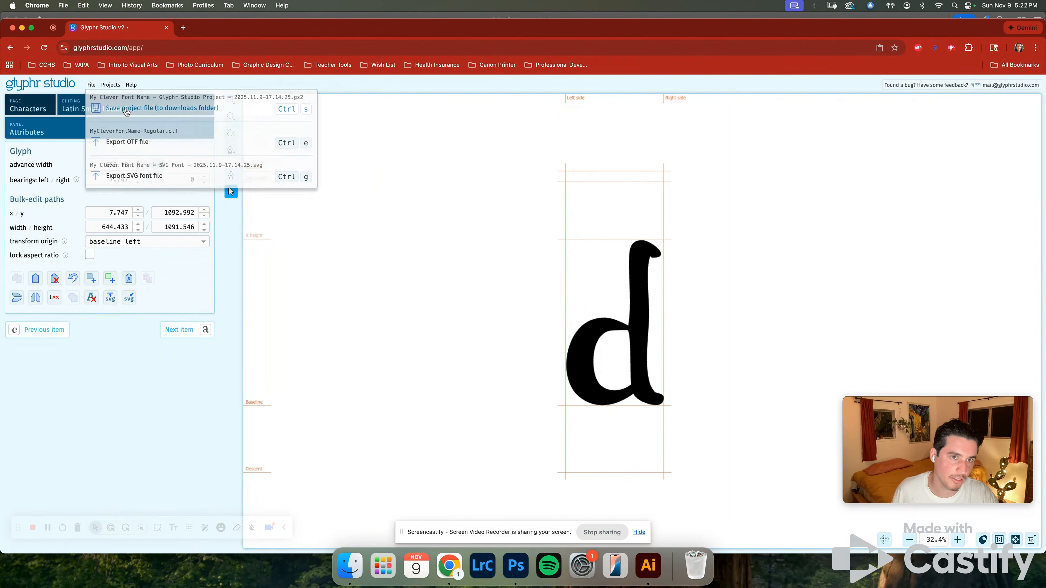
pyautogui.click(126, 112)
pyautogui.click(356, 566)
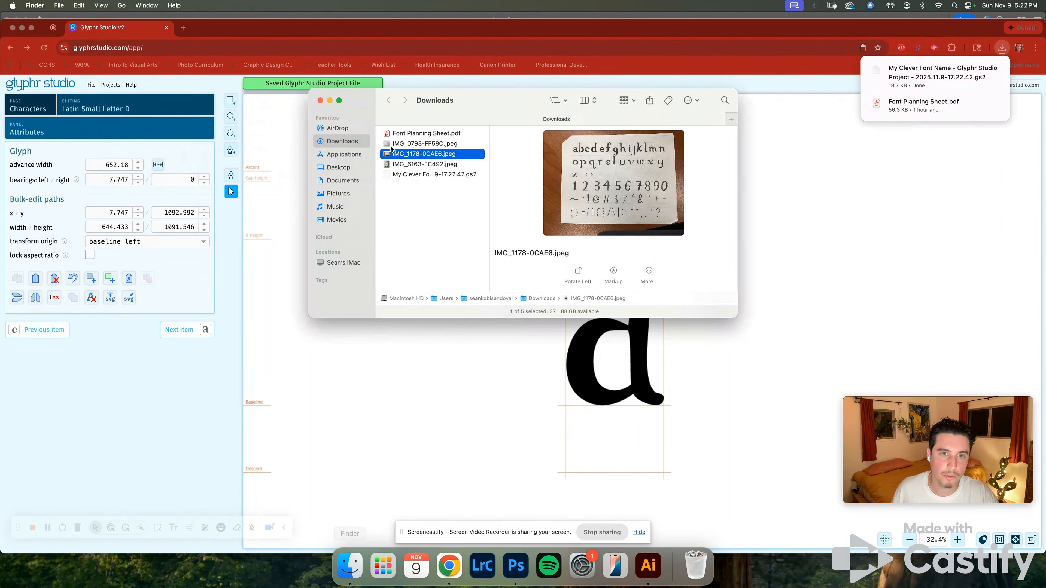
pyautogui.click(415, 175)
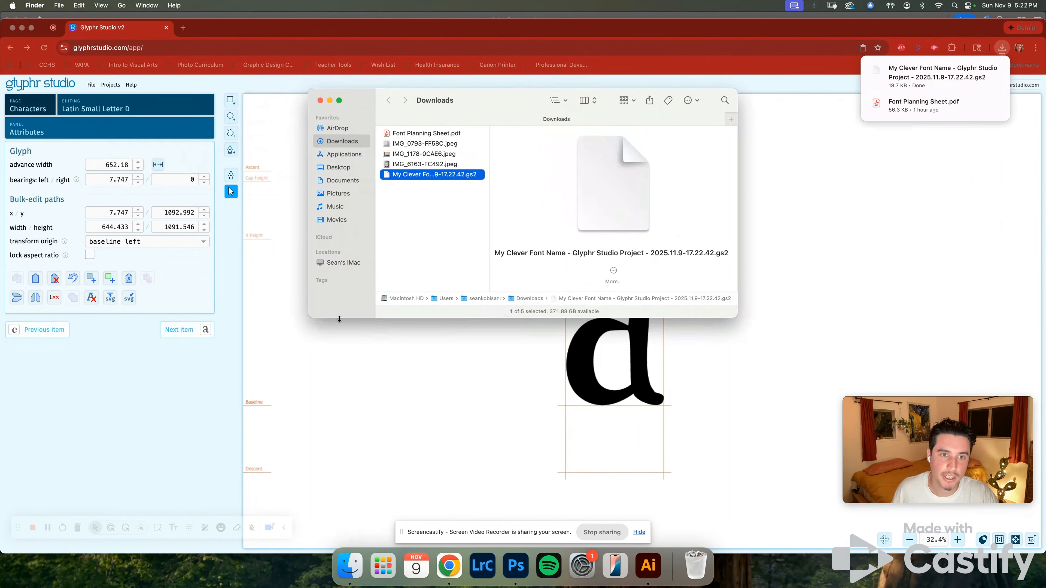
pyautogui.moveTo(312, 318); pyautogui.dragTo(136, 510)
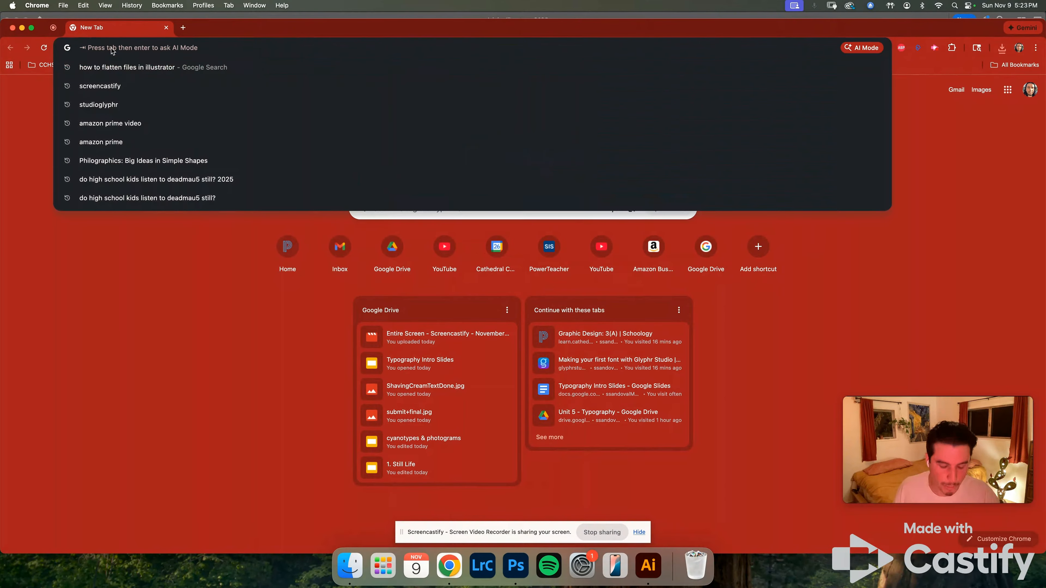
pyautogui.write('https://www.glyphrstudio.com/app/')
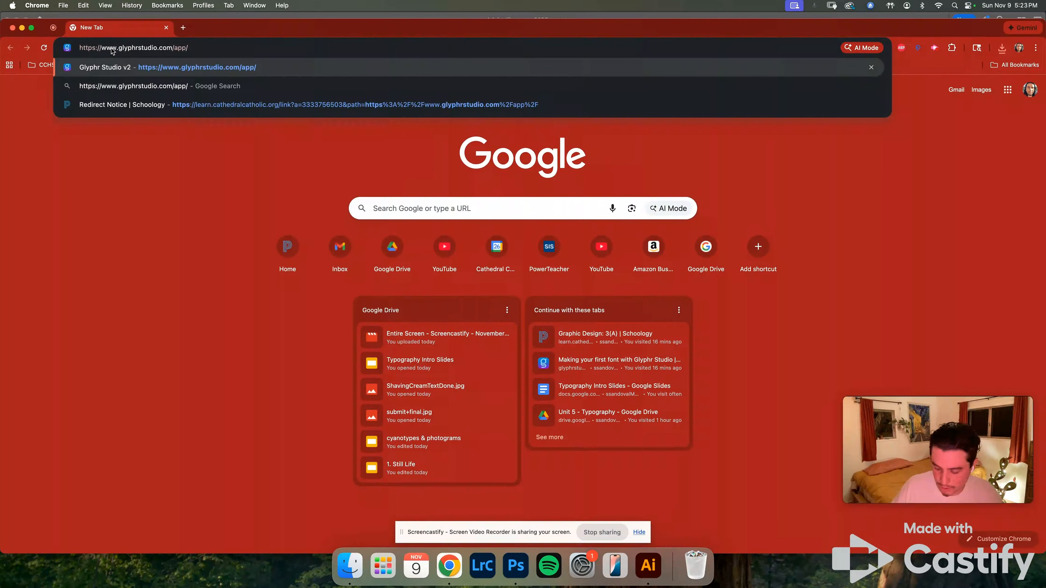
pyautogui.press('Return')
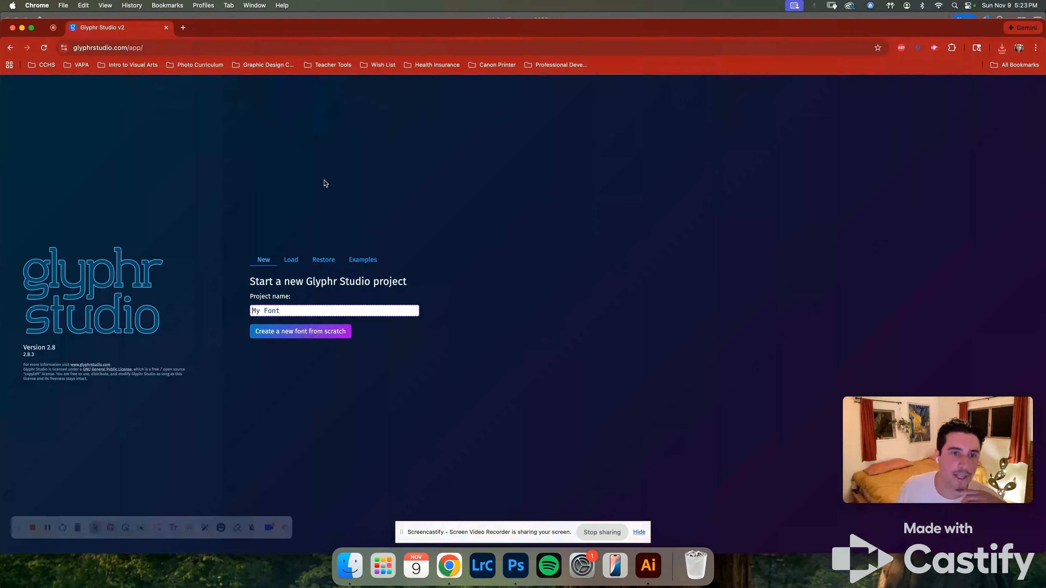
pyautogui.click(293, 261)
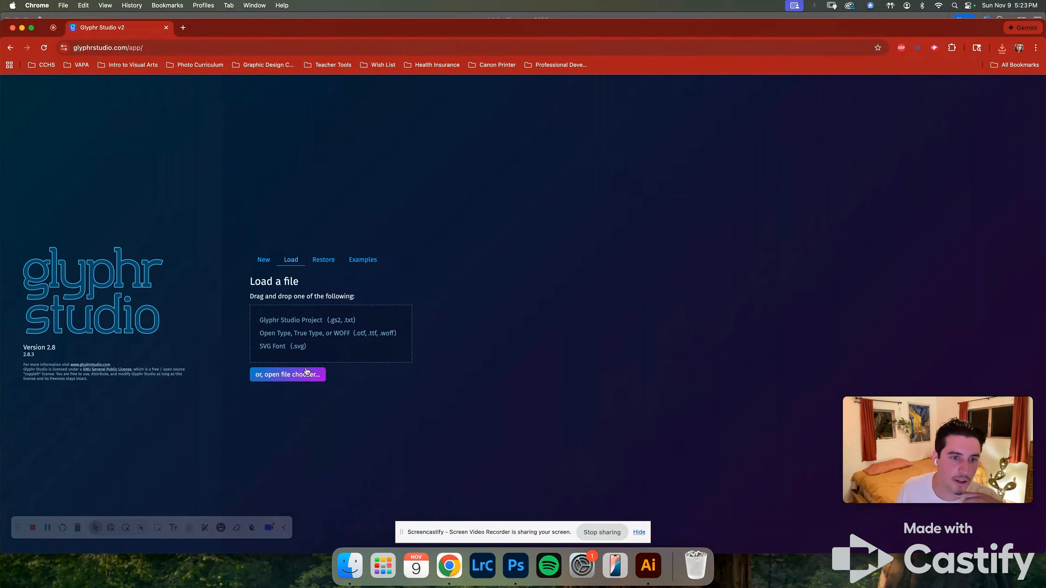
pyautogui.click(301, 376)
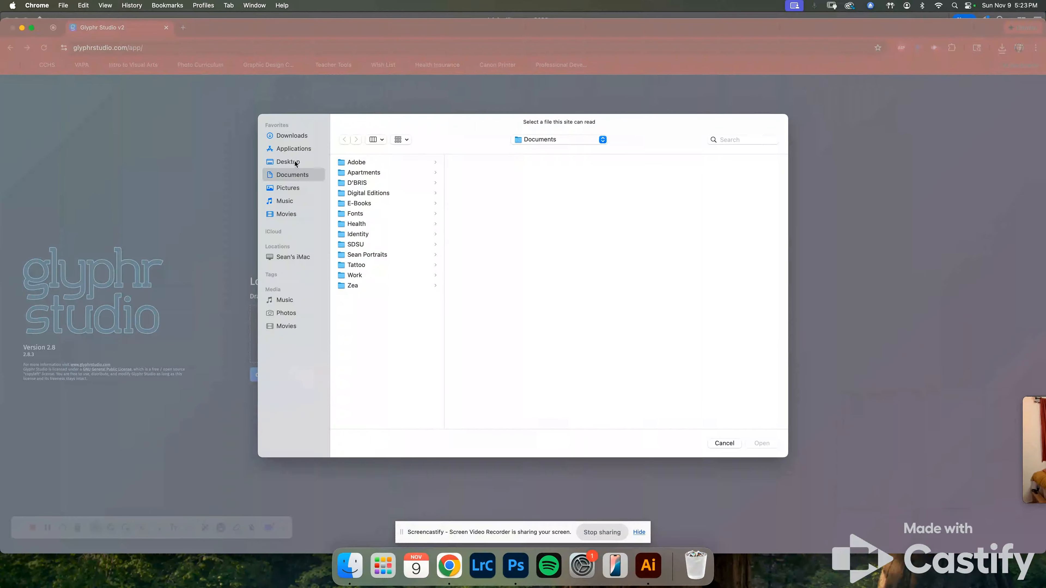
pyautogui.click(290, 149)
pyautogui.click(284, 137)
pyautogui.click(382, 204)
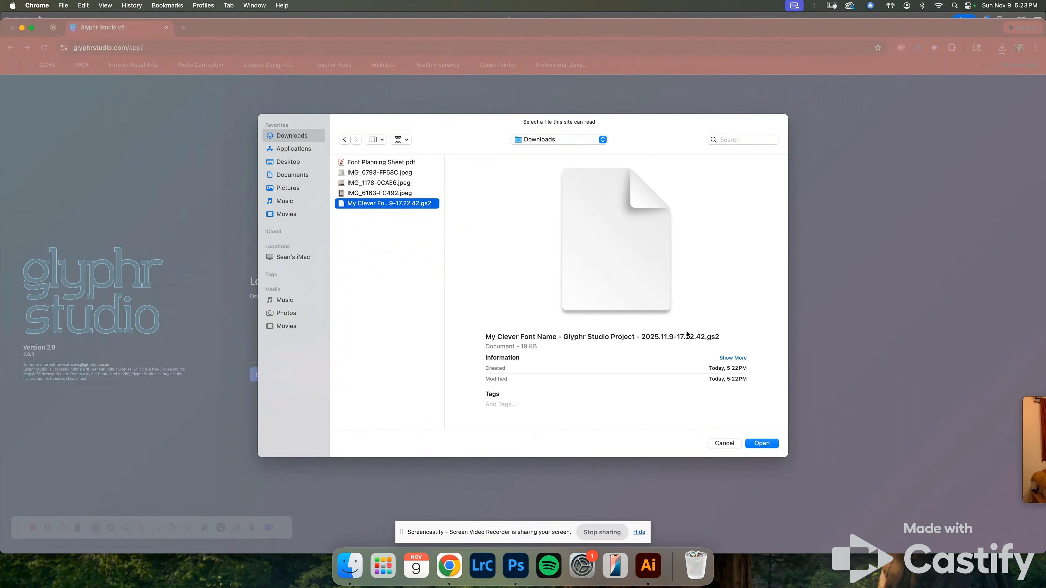
pyautogui.click(761, 443)
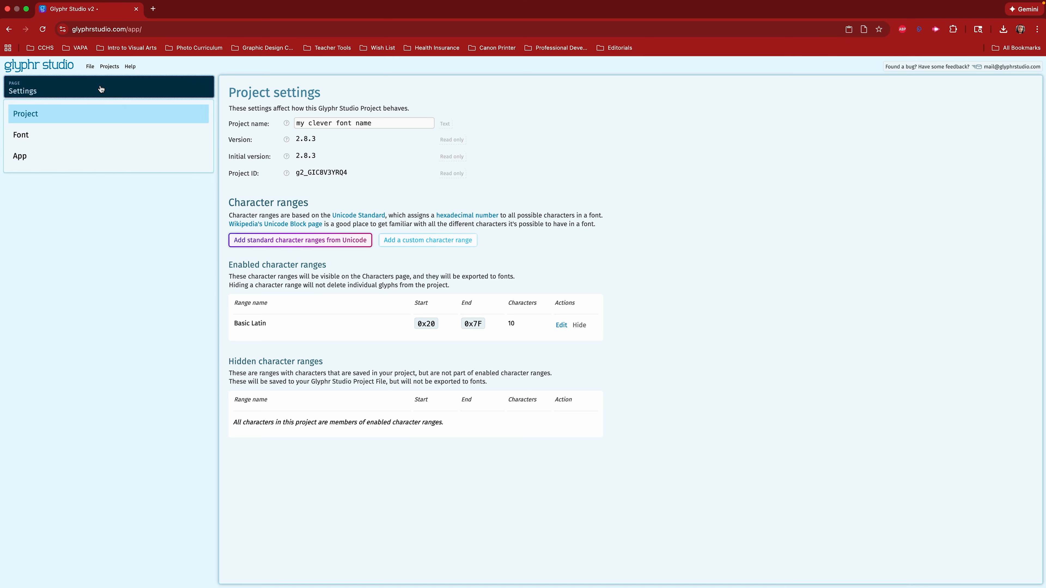
# Examine the project name in the project settings and the file names offered for saving and OTF export.
pyautogui.click(101, 88)
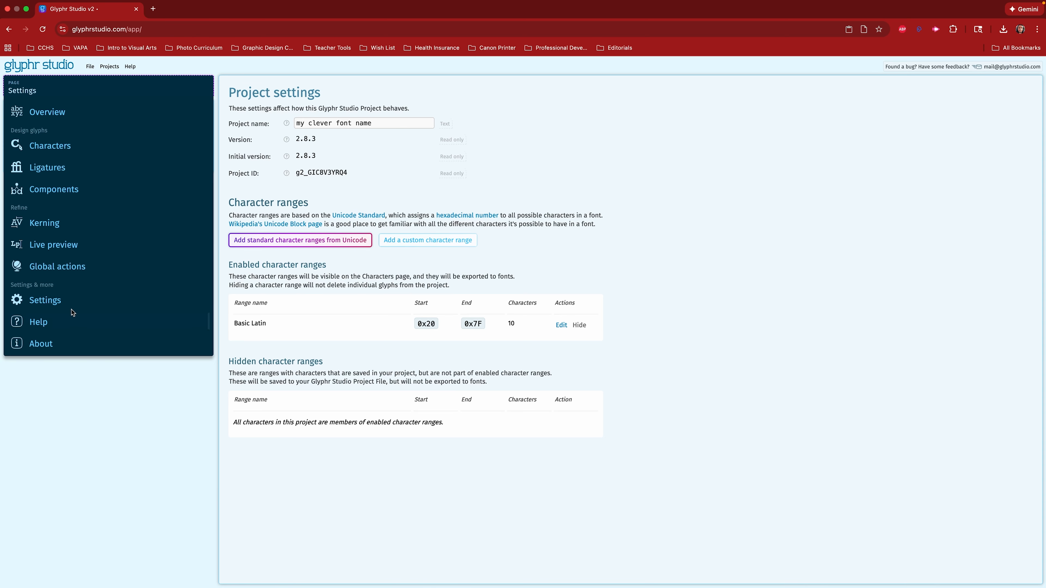
pyautogui.click(158, 412)
pyautogui.moveTo(384, 122); pyautogui.dragTo(293, 123)
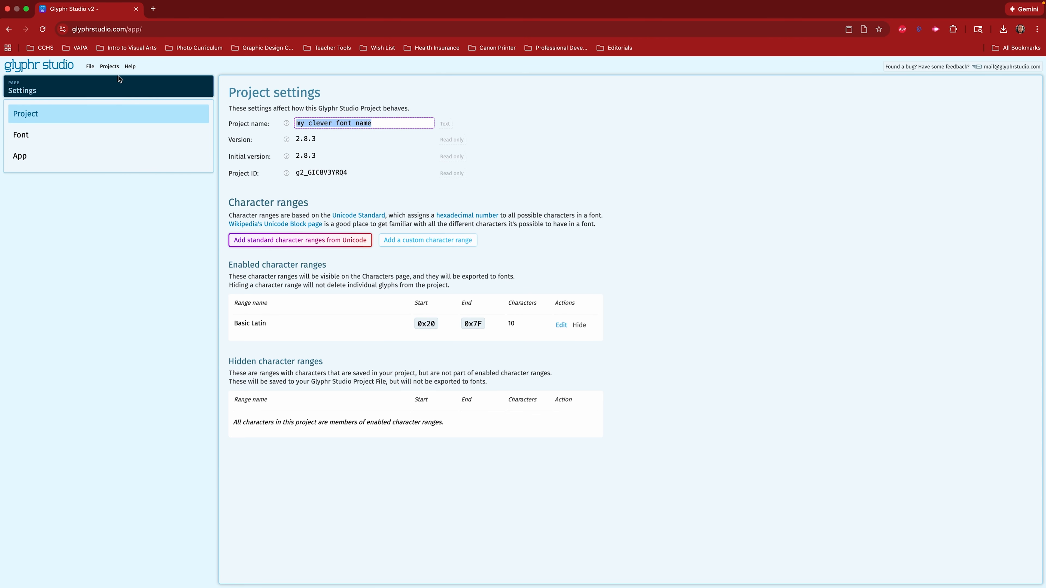
pyautogui.click(90, 66)
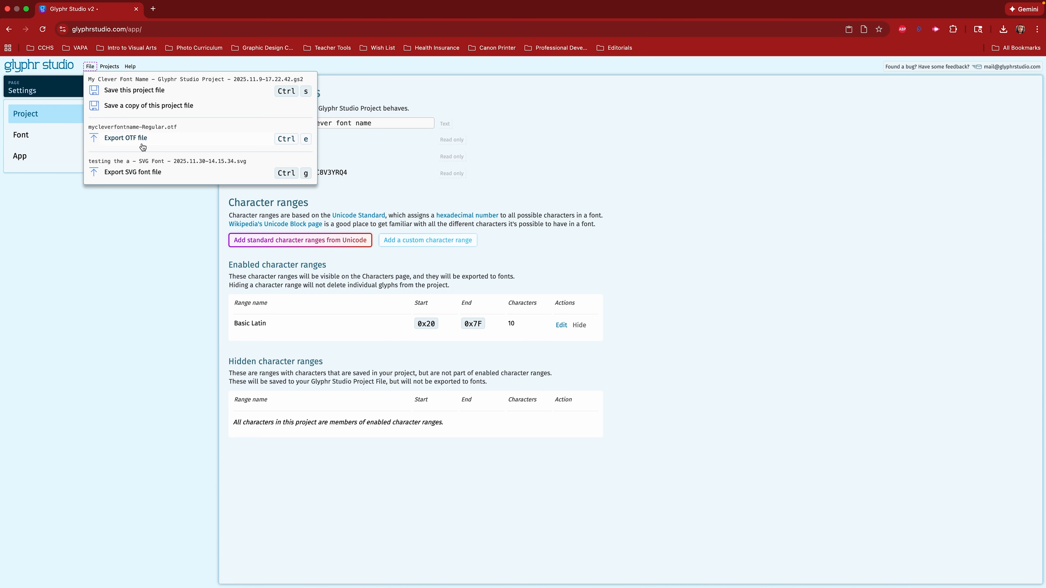
pyautogui.click(114, 218)
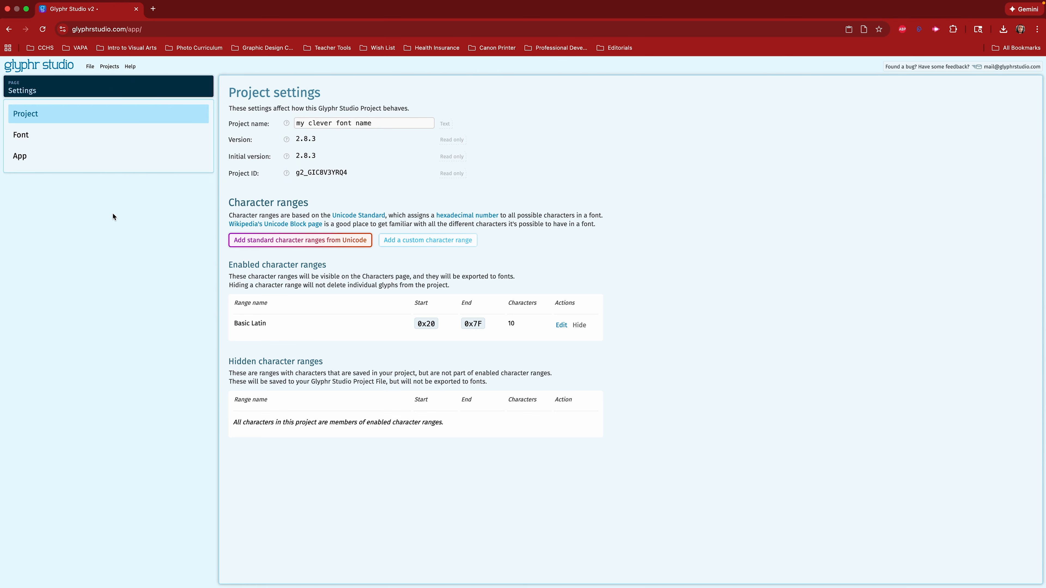
# Set the font family in the font metadata settings to "this is my last chance to rename my font".
pyautogui.click(74, 137)
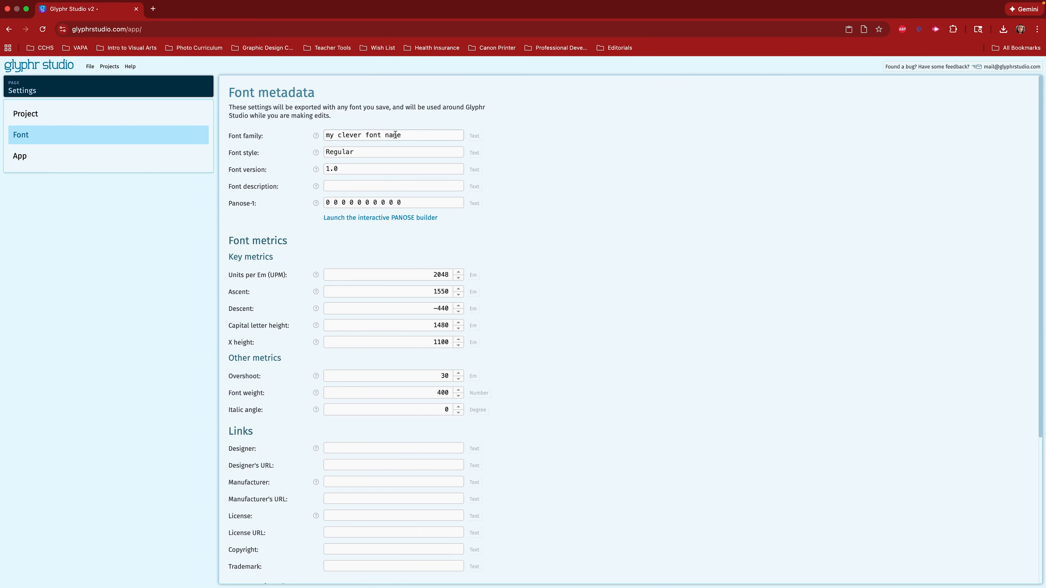
pyautogui.click(424, 133)
pyautogui.moveTo(424, 132); pyautogui.dragTo(326, 136)
pyautogui.write('thi')
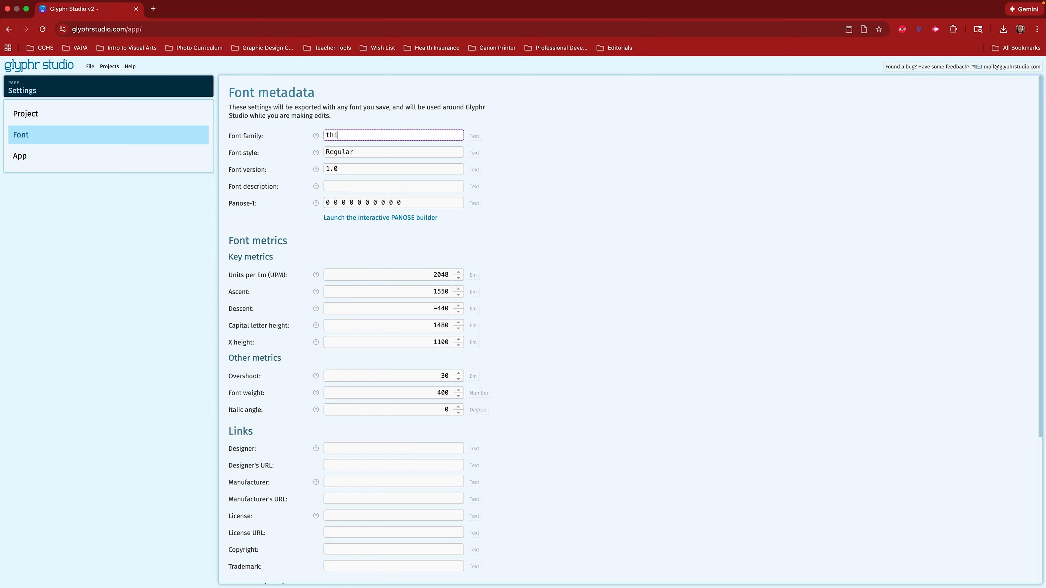
pyautogui.write('s is my last chance to rename my font')
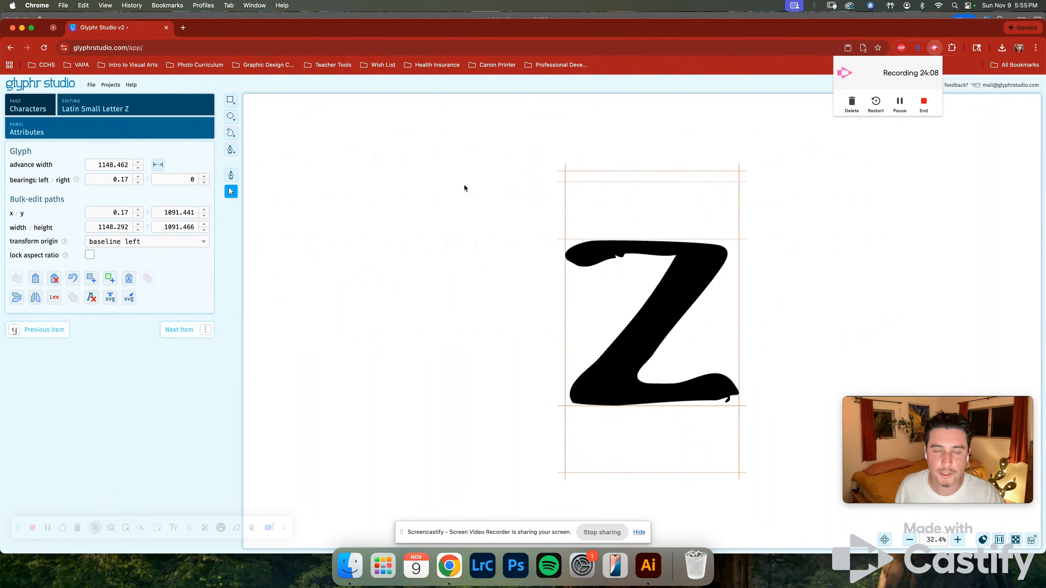
# Compare the Basic Latin character list with the Illustrator artwork and save the Glyphr Studio project file.
pyautogui.click(178, 105)
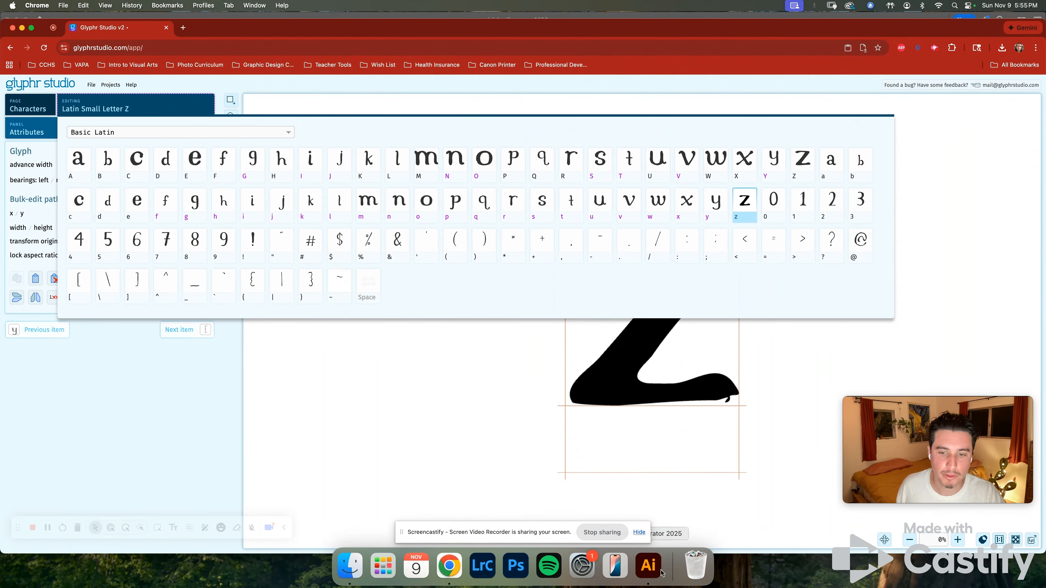
pyautogui.click(649, 565)
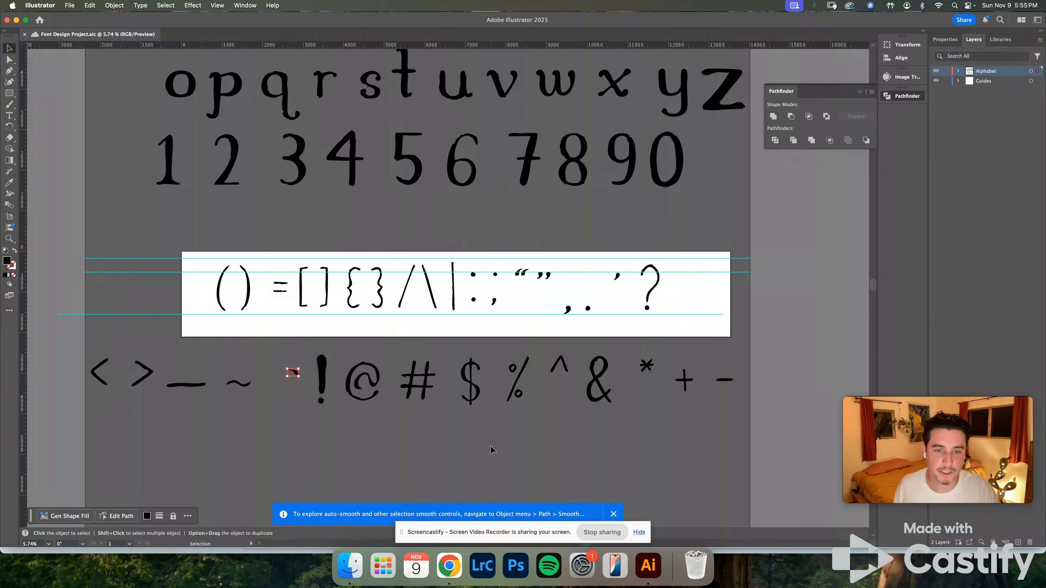
pyautogui.press('super+Tab')
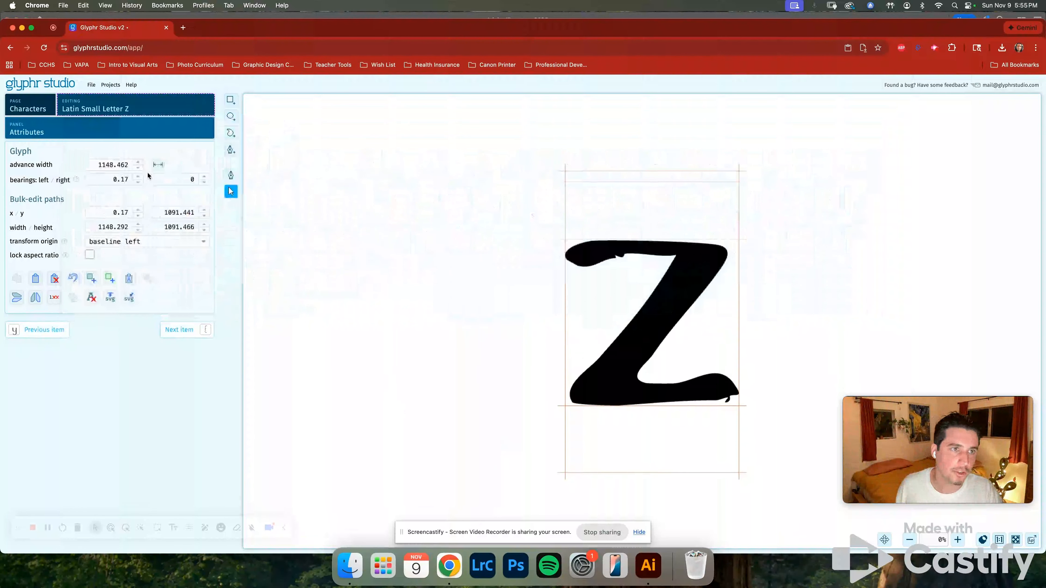
pyautogui.click(91, 85)
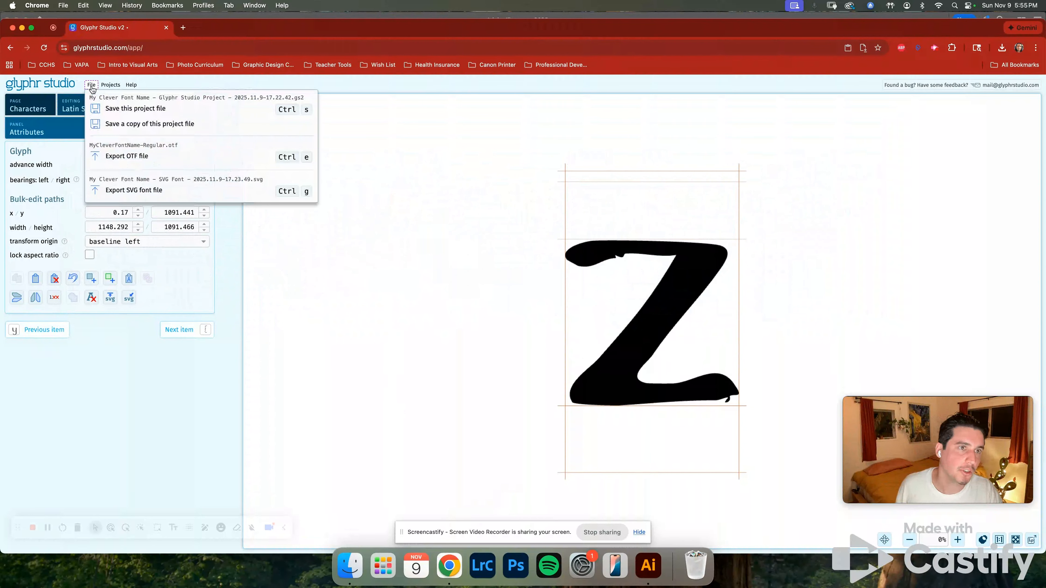
pyautogui.click(116, 112)
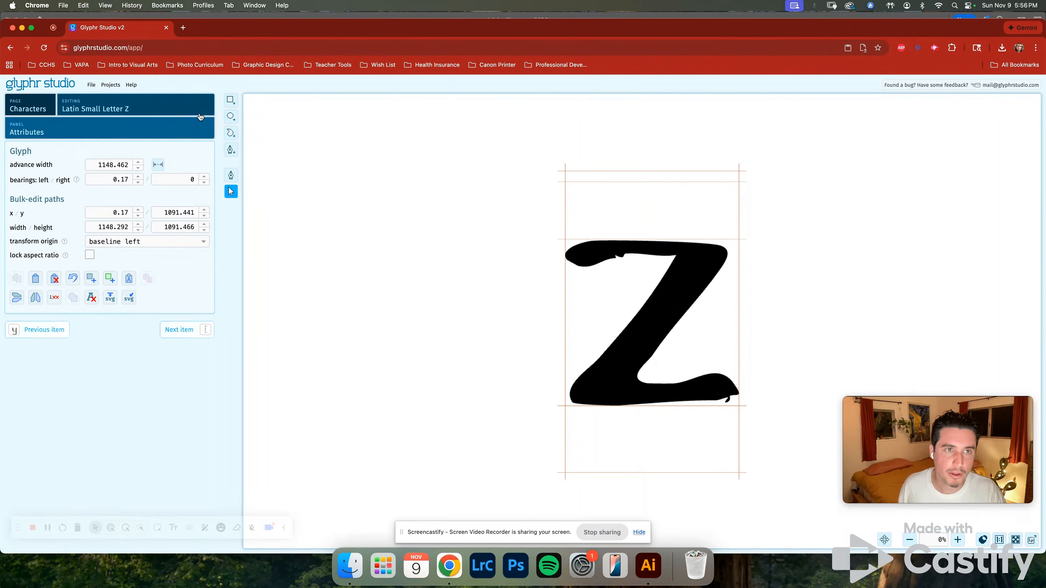
# Open the Typography Intro Slides from drive.google.com and view the Typography slide on x-height, baseline, ascender, cap height and descender in presentation mode.
pyautogui.click(185, 29)
pyautogui.write('drive.google.com')
pyautogui.press('Return')
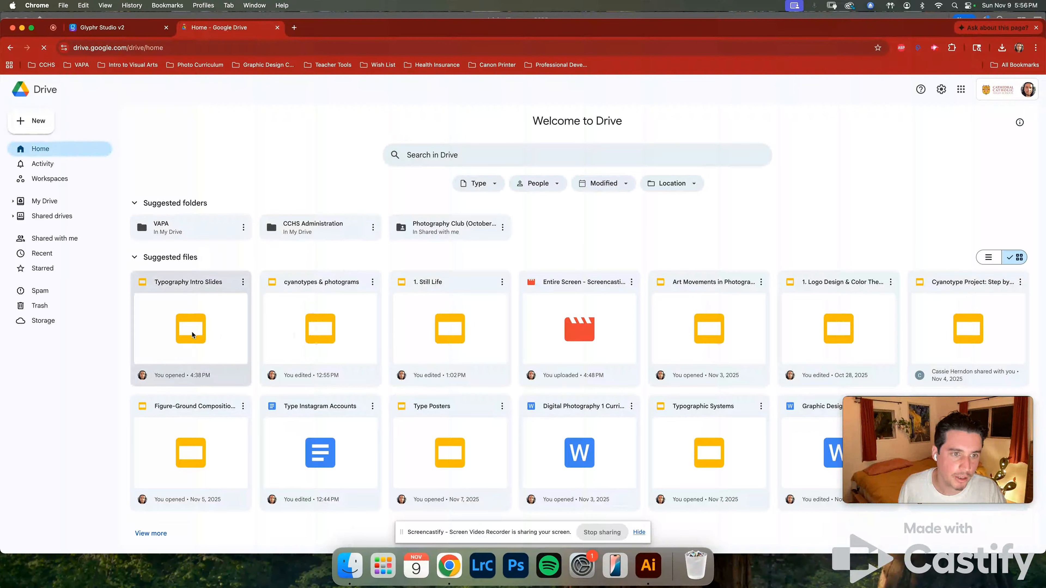
pyautogui.doubleClick(192, 332)
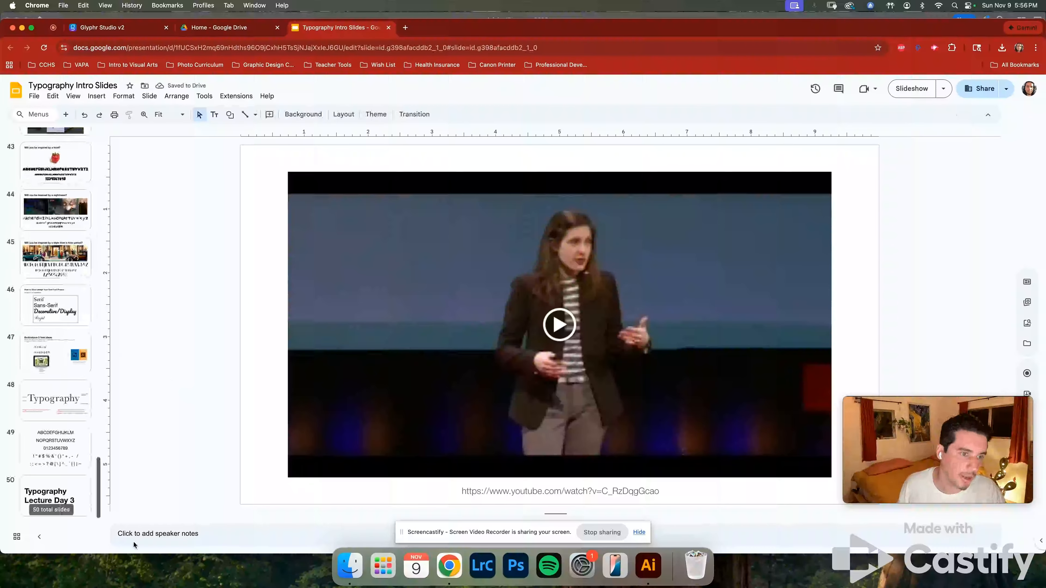
pyautogui.click(55, 399)
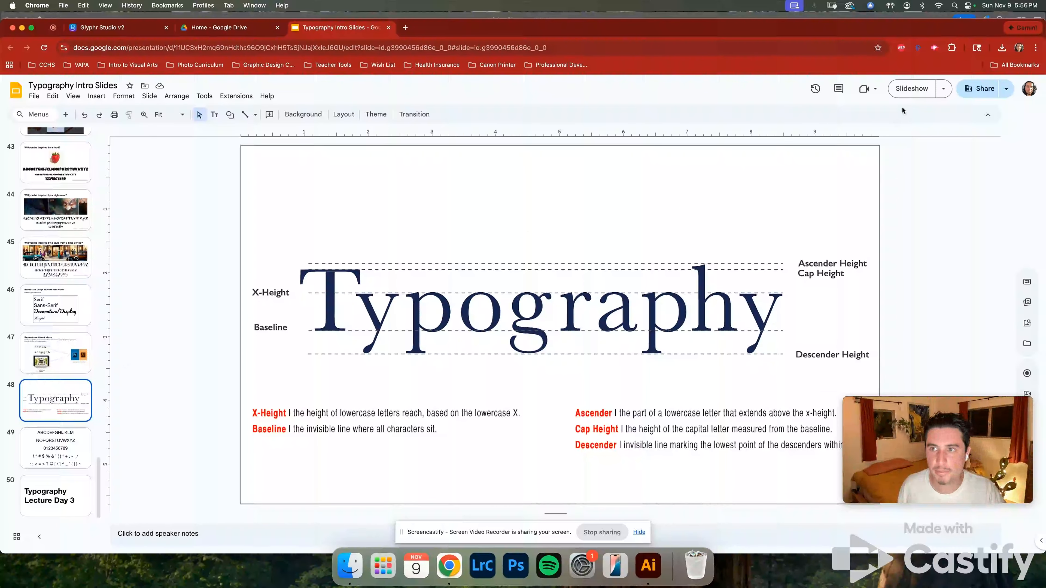
pyautogui.click(911, 88)
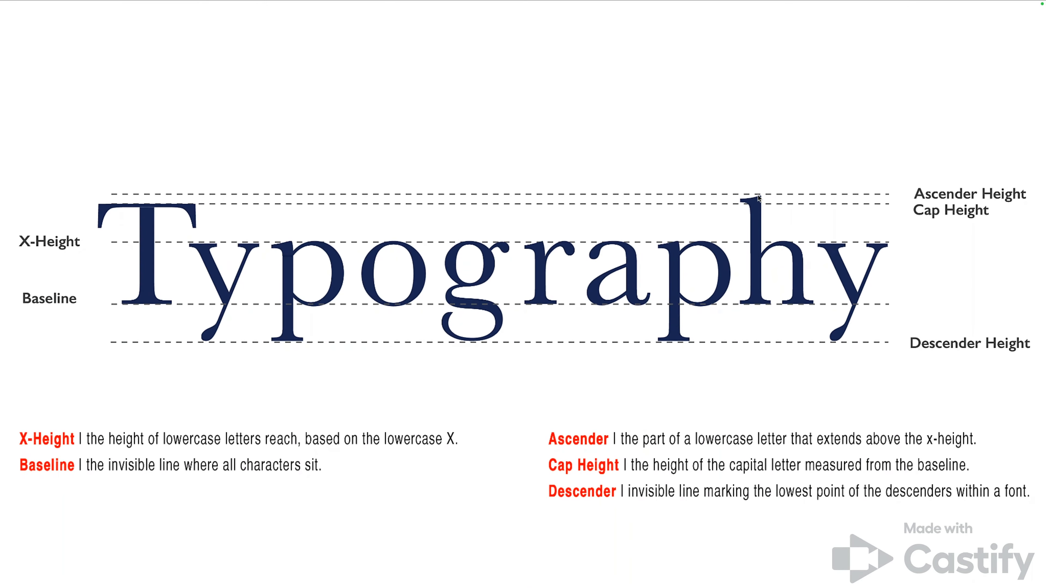
pyautogui.press('Escape')
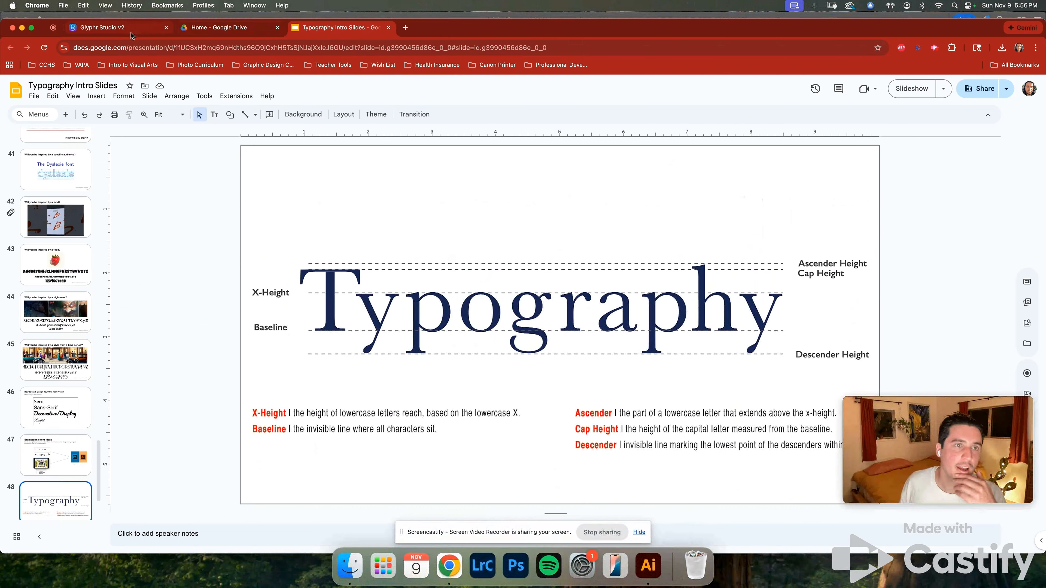
# Switch back to Glyphr Studio and examine how the capital A and capital B glyphs sit against the metric guides.
pyautogui.click(131, 32)
pyautogui.click(115, 106)
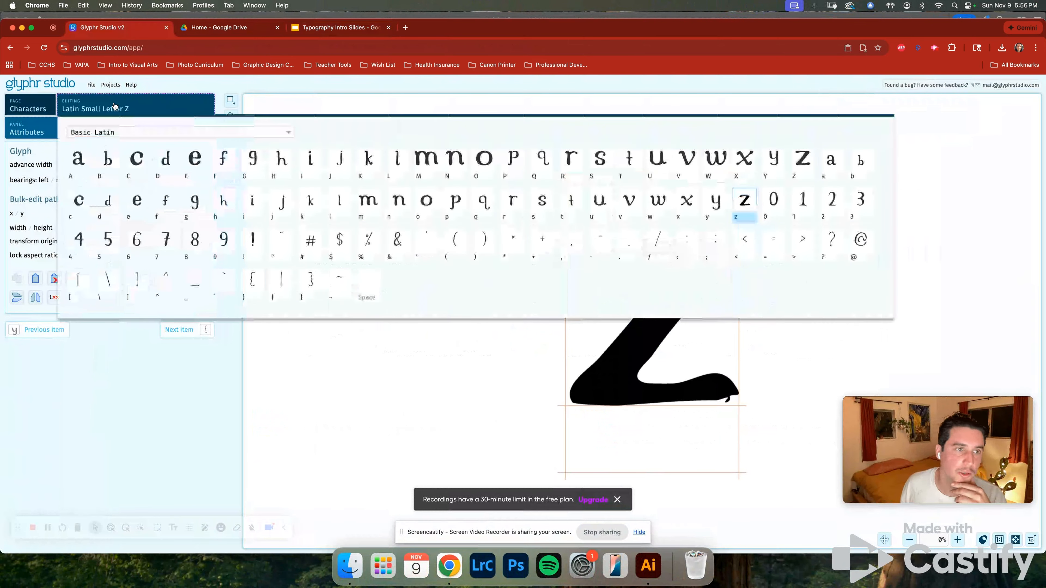
pyautogui.click(79, 165)
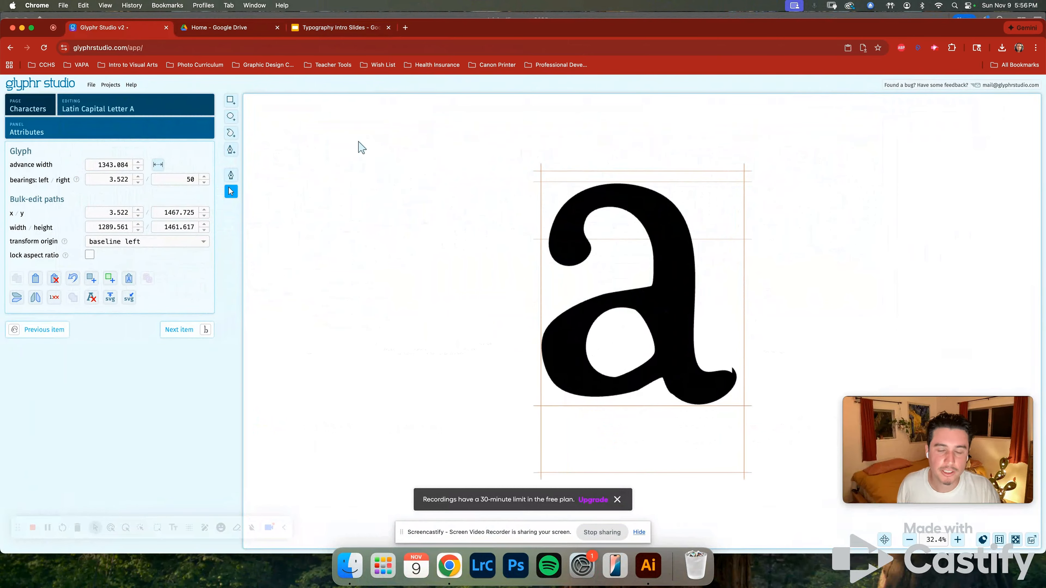
pyautogui.click(119, 107)
pyautogui.click(111, 160)
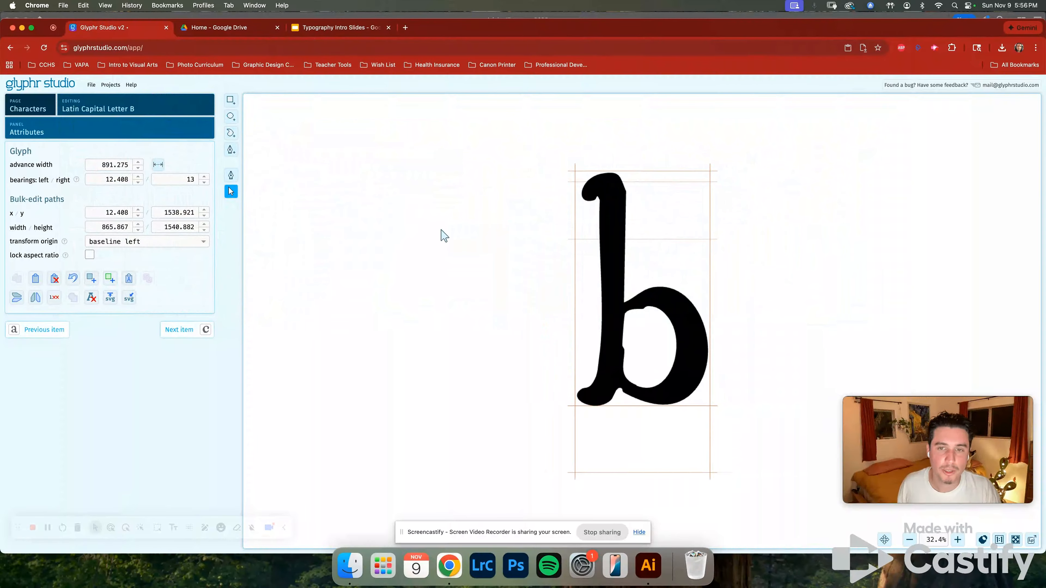
# Shift the capital B slightly up and left, widen its right side bearing to 840 and set its left side bearing to 2.149.
pyautogui.moveTo(622, 299)
pyautogui.mouseDown()
pyautogui.moveTo(781, 298)
pyautogui.moveTo(616, 290)
pyautogui.mouseUp()
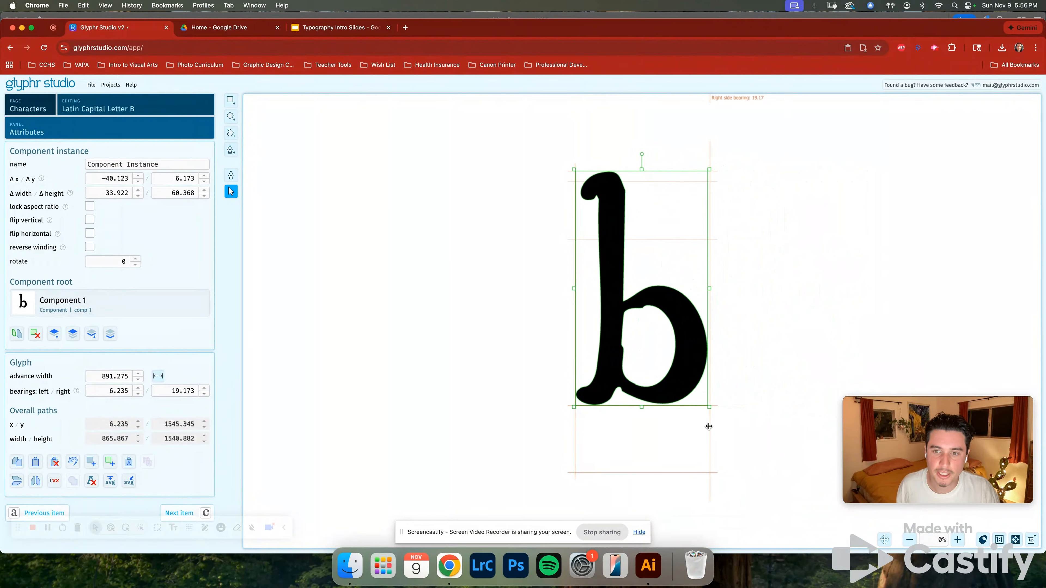
pyautogui.moveTo(709, 425); pyautogui.dragTo(834, 397)
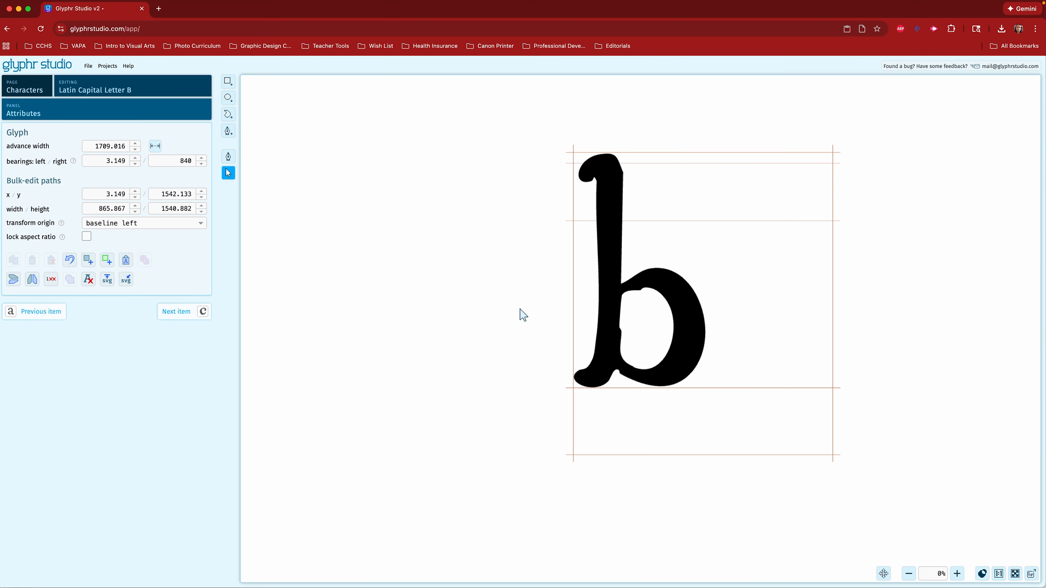
pyautogui.click(135, 158)
pyautogui.click(135, 158)
pyautogui.click(136, 164)
pyautogui.click(136, 164)
pyautogui.click(135, 164)
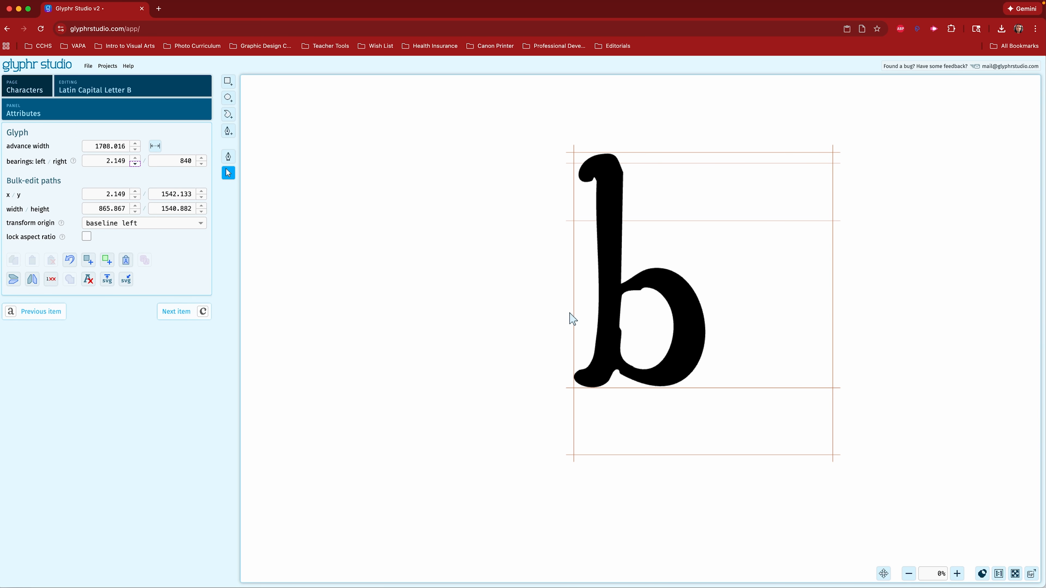
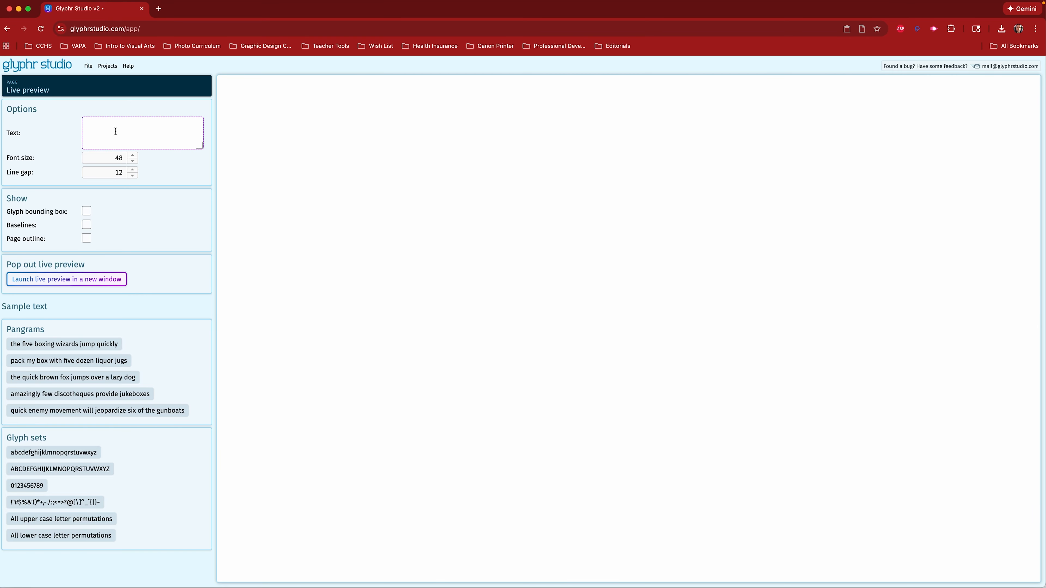
# Enter AB as the live preview text and open the capital A glyph for editing.
pyautogui.write('AB')
pyautogui.click(112, 88)
pyautogui.click(77, 143)
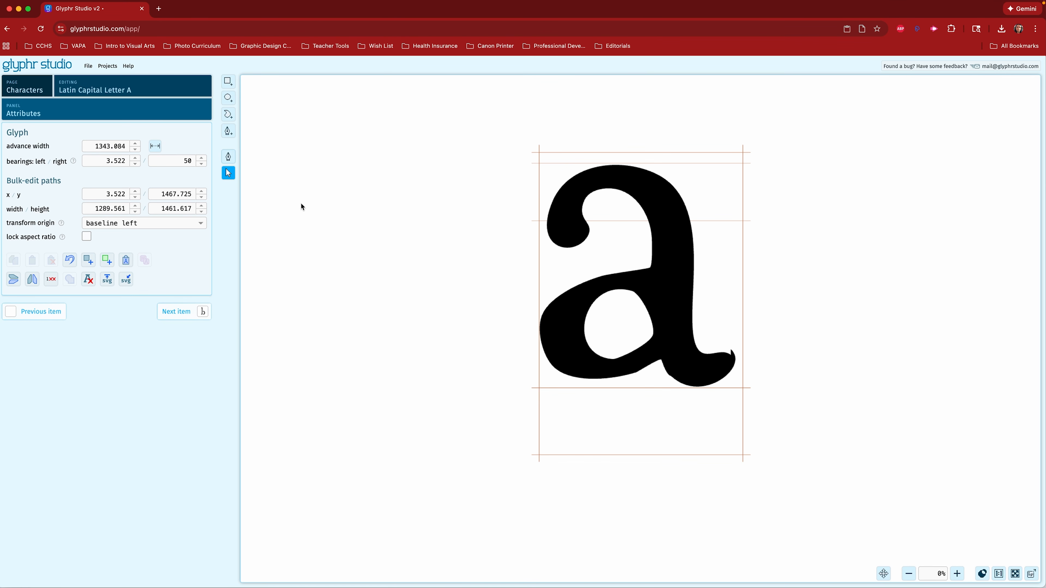
# Try nudging the capital A's right side bearing.
pyautogui.click(201, 164)
pyautogui.click(200, 159)
pyautogui.click(200, 159)
pyautogui.click(200, 160)
pyautogui.click(200, 159)
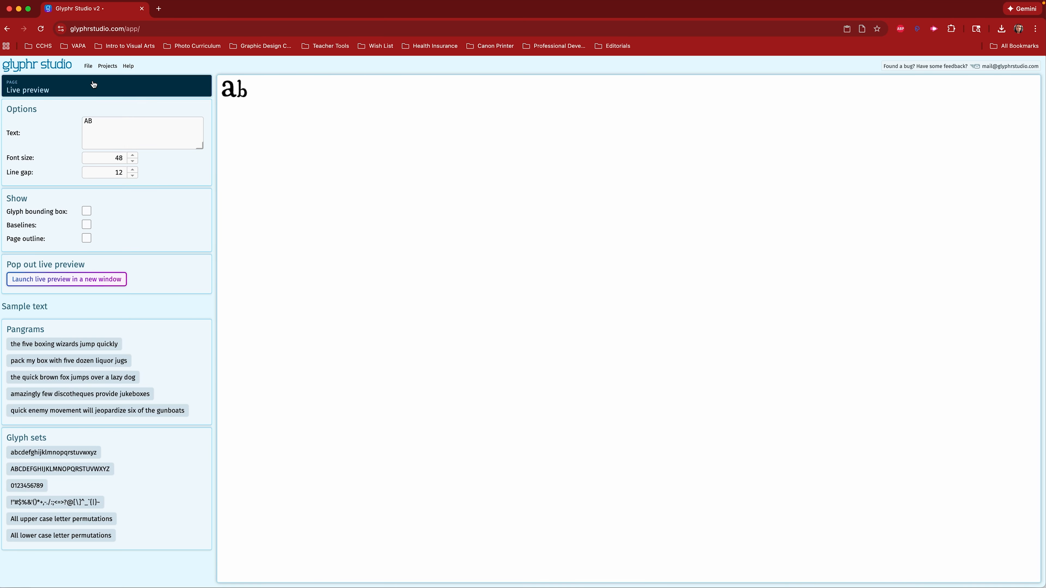
# Examine the advance widths and side bearings of the capital A and capital B glyphs.
pyautogui.click(94, 84)
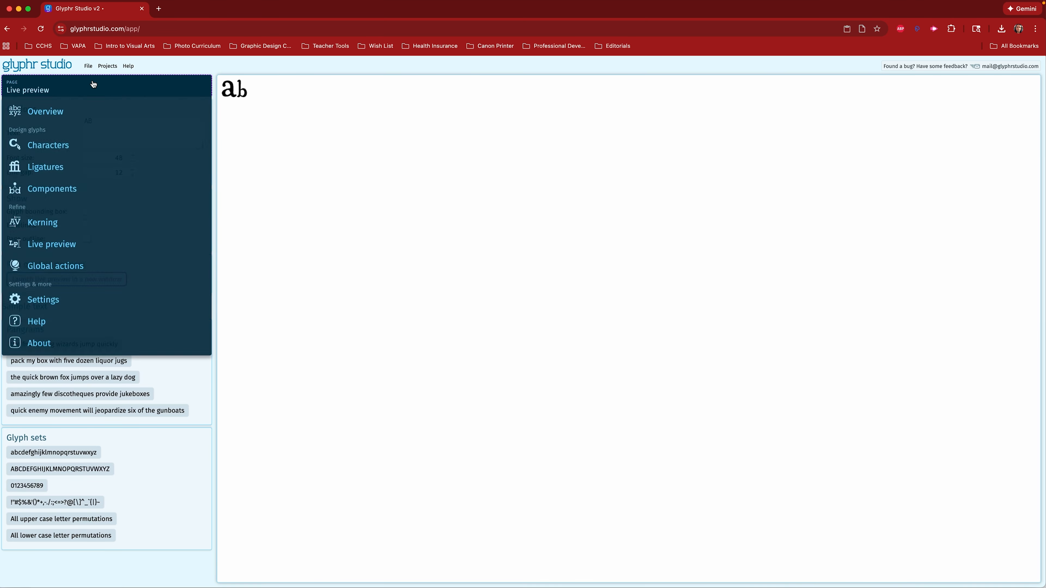
pyautogui.click(56, 112)
pyautogui.click(240, 180)
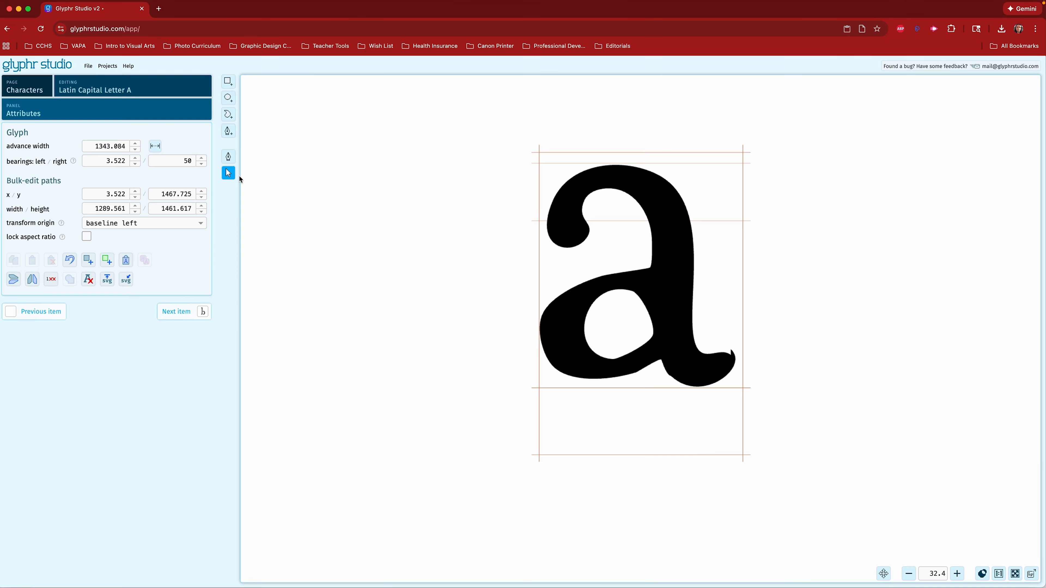
pyautogui.click(101, 83)
pyautogui.click(107, 145)
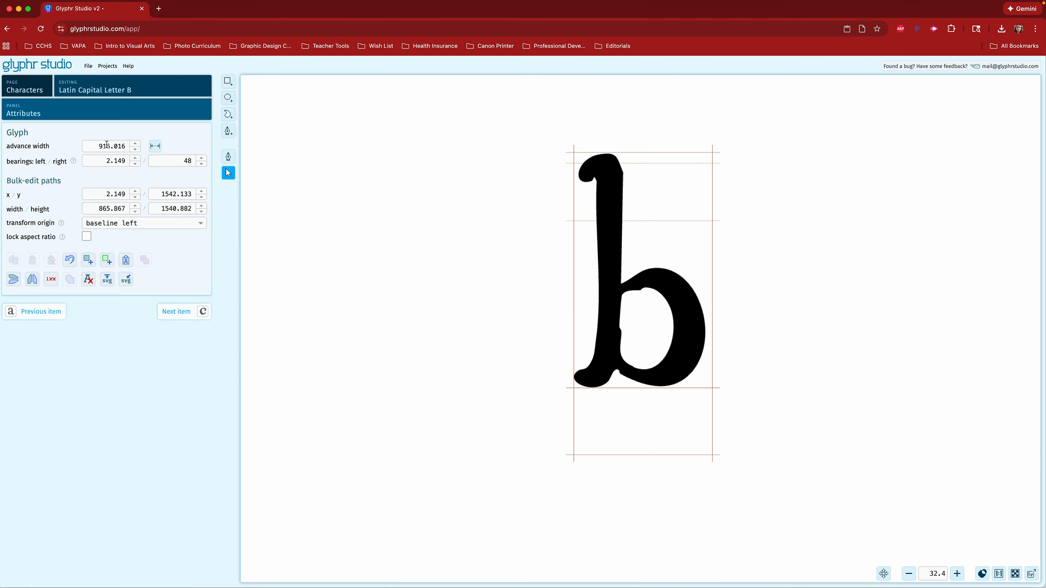
pyautogui.click(108, 161)
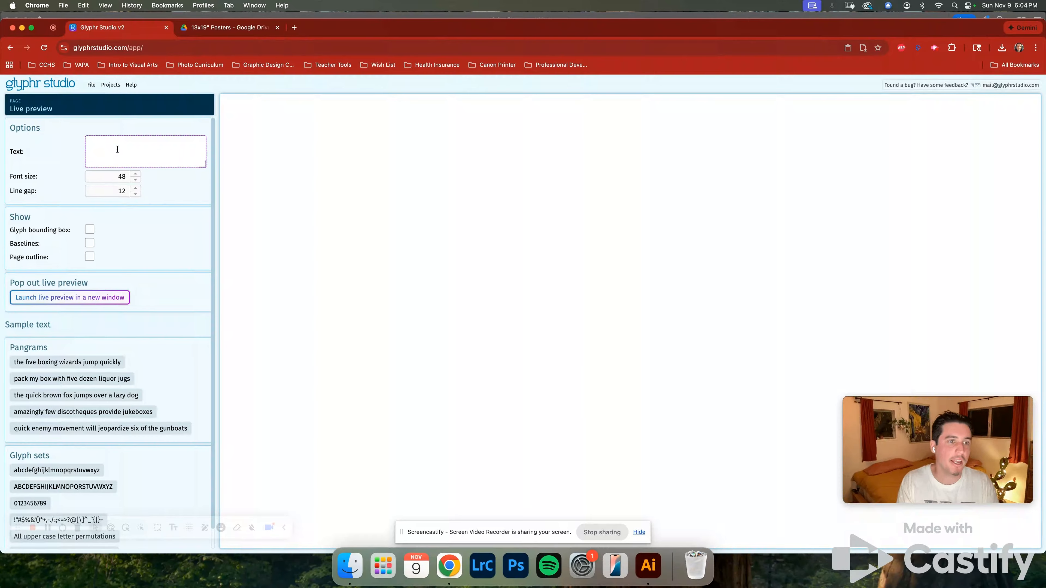
# Enter "OMG I am now typing with my own font!!!" as the live preview text.
pyautogui.write('OMG I am now typoing')
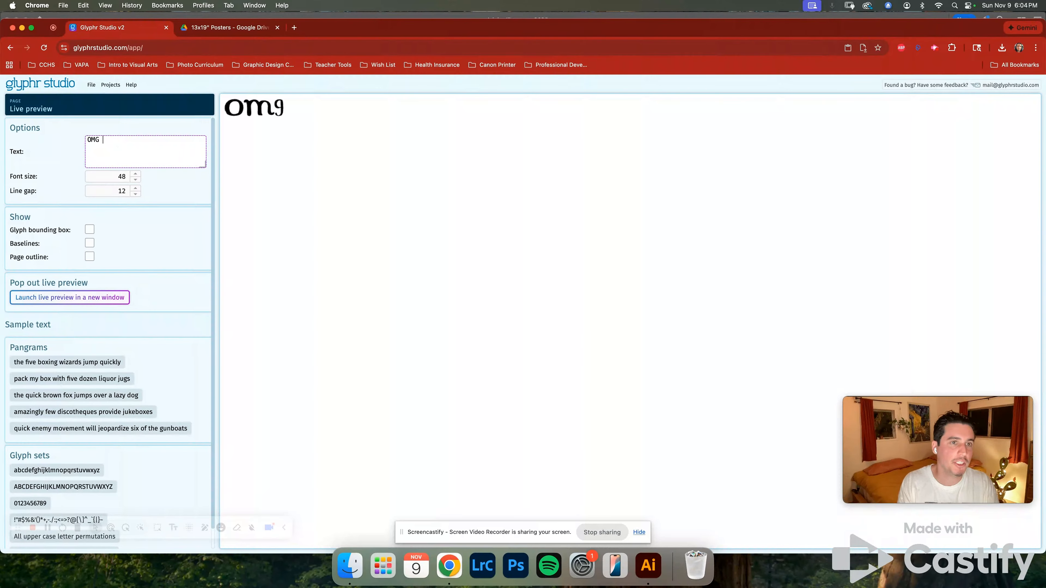
pyautogui.press('BackSpace')
pyautogui.press('BackSpace')
pyautogui.press('BackSpace')
pyautogui.press('BackSpace')
pyautogui.press('BackSpace')
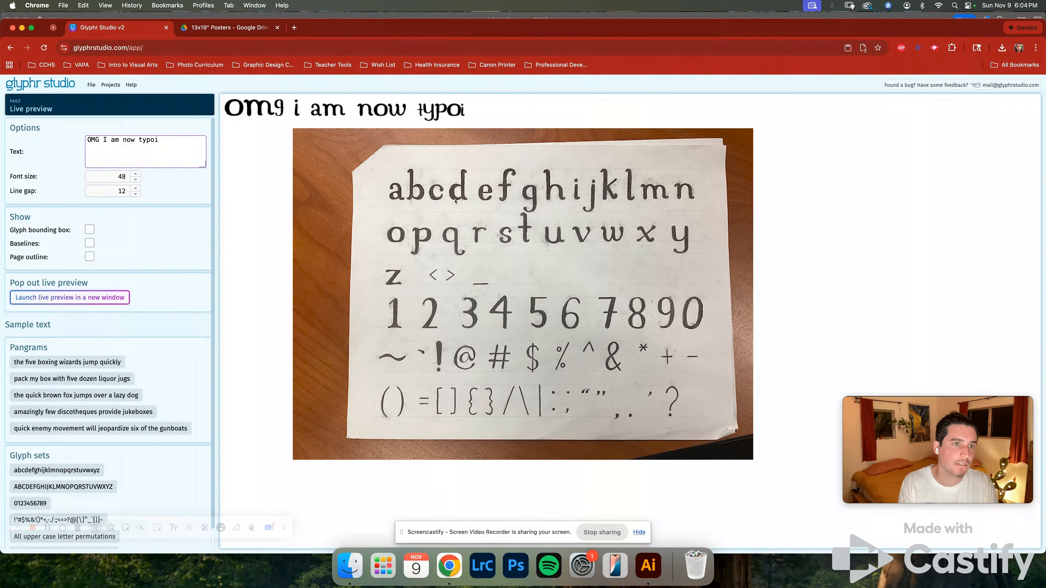
pyautogui.write('ing with my own font!!!')
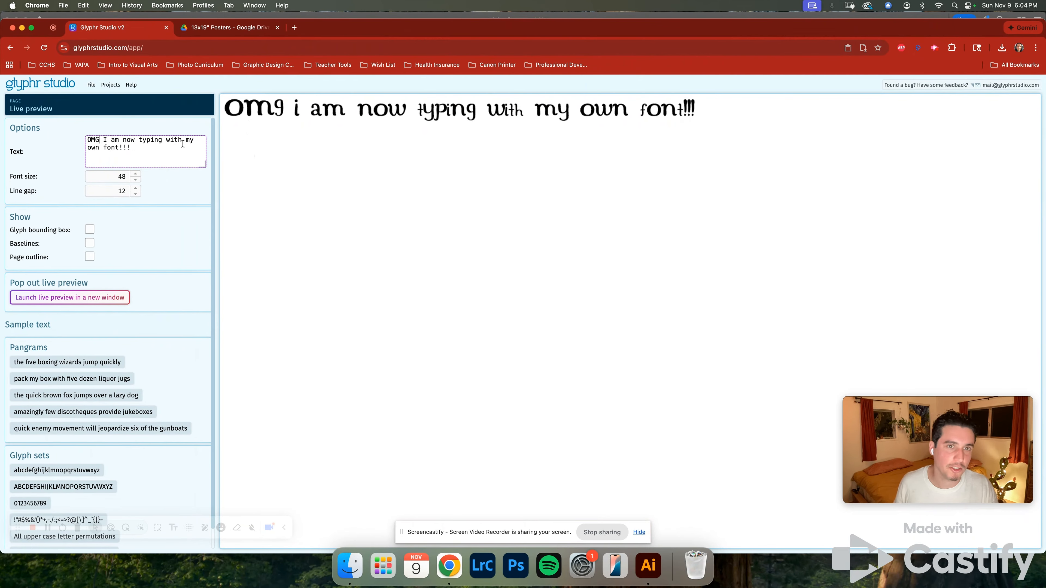
# Enlarge the lowercase t to about 619 by 1332, fit its advance width to the shape and return to the live preview.
pyautogui.click(87, 107)
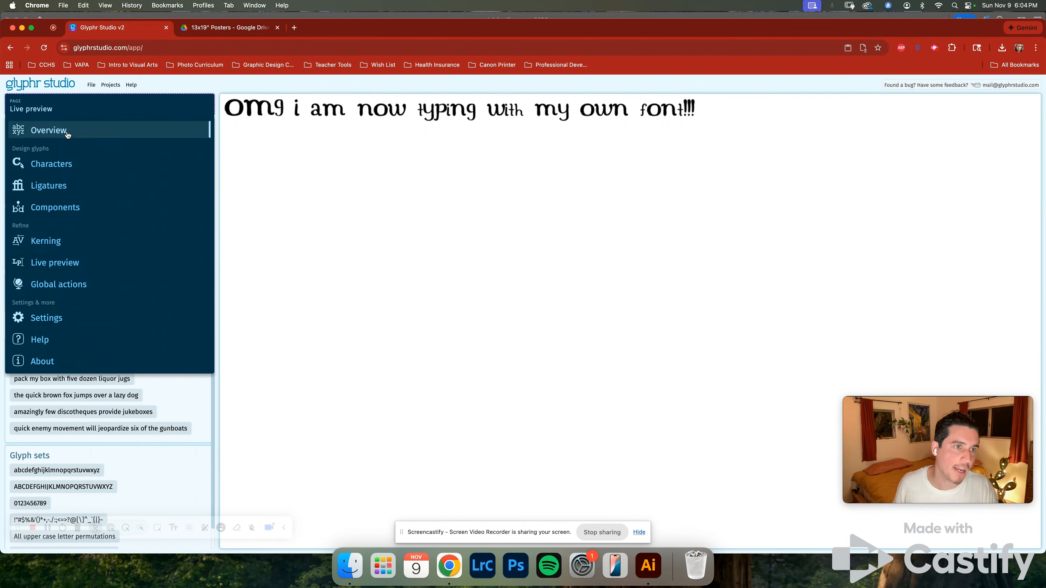
pyautogui.click(65, 130)
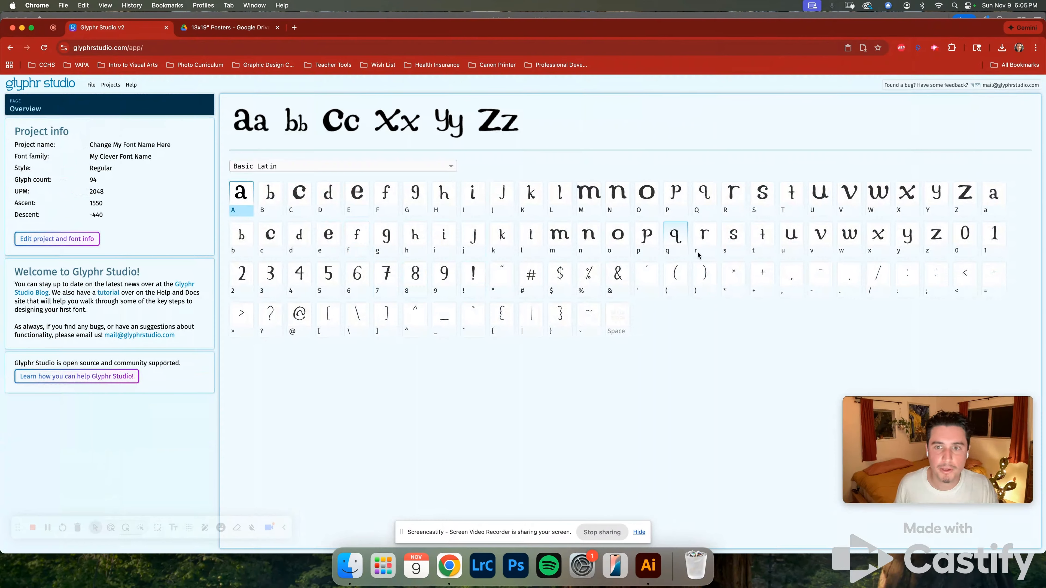
pyautogui.click(762, 239)
pyautogui.click(619, 294)
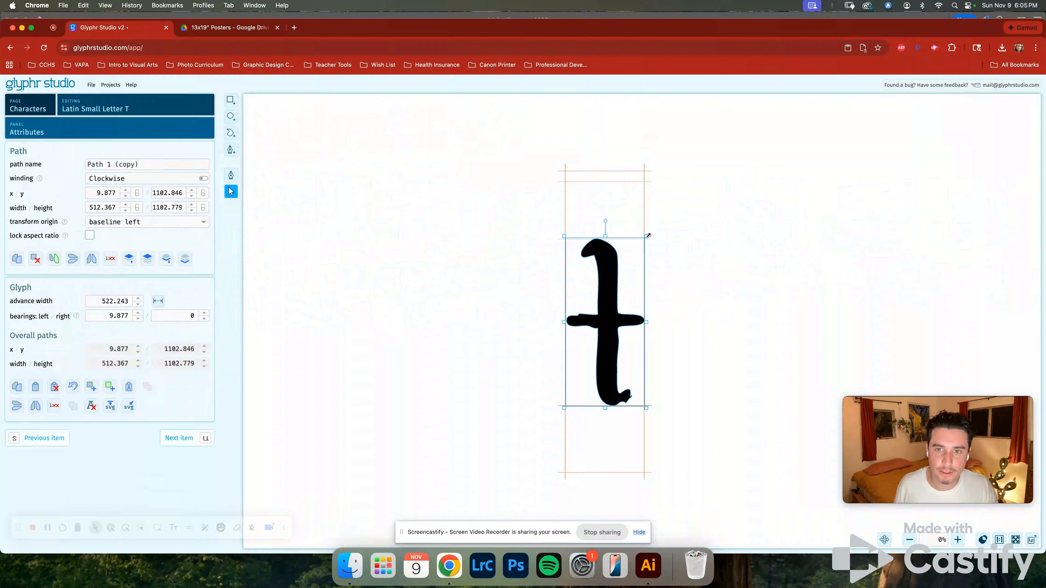
pyautogui.moveTo(645, 238); pyautogui.dragTo(680, 202)
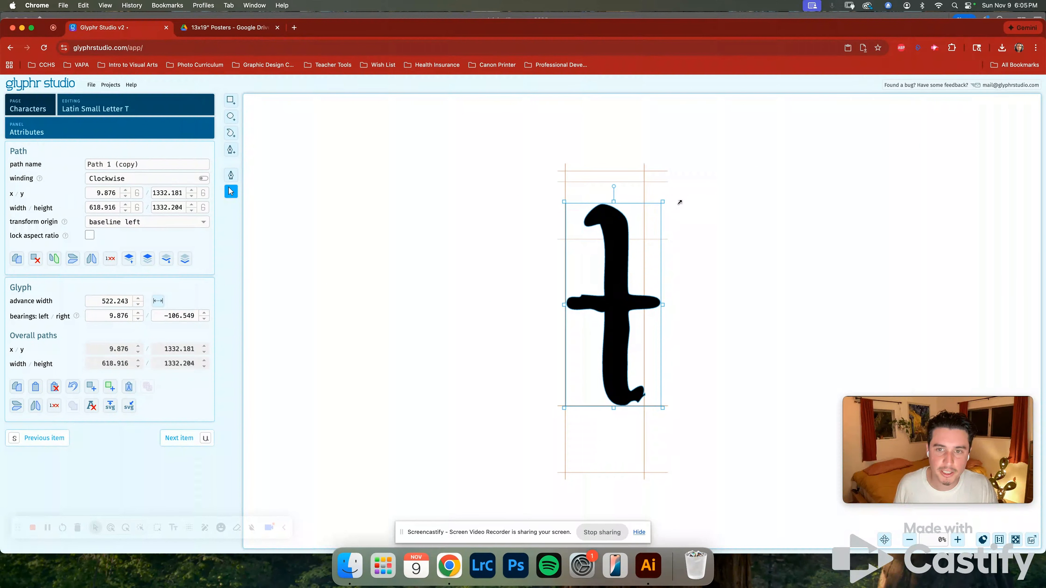
pyautogui.click(158, 300)
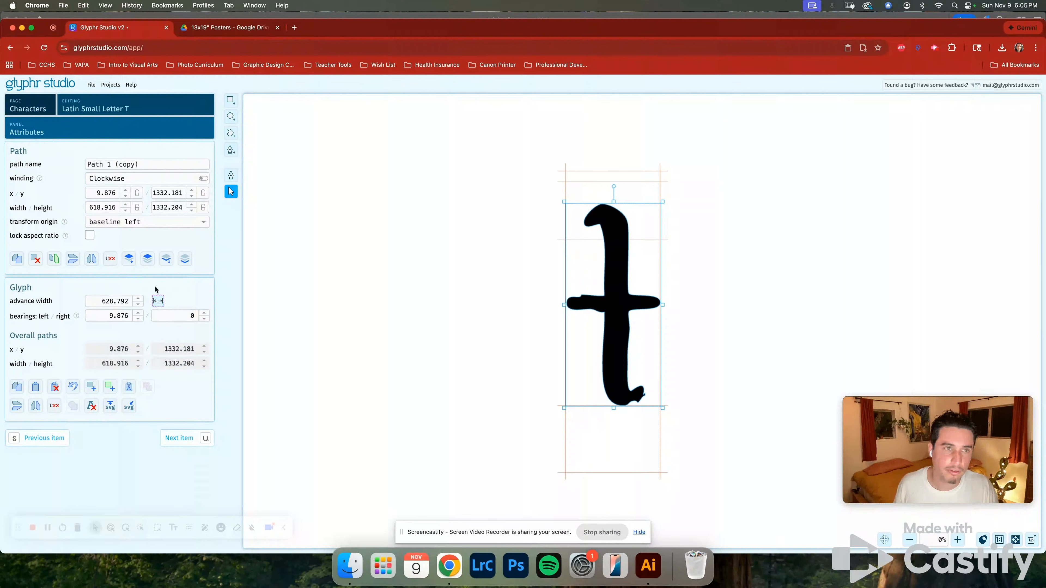
pyautogui.click(59, 101)
pyautogui.click(76, 264)
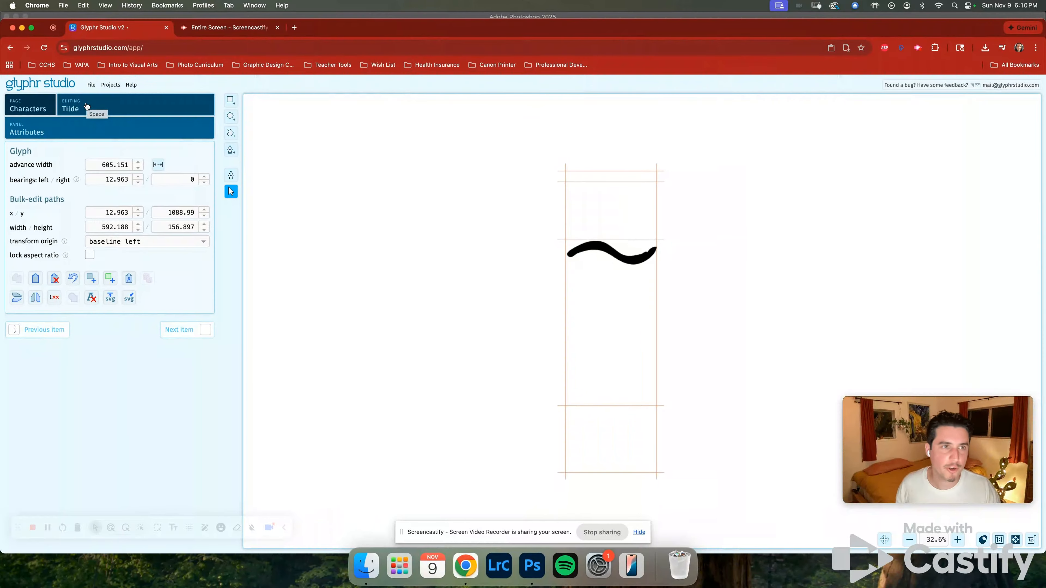
# Open the Space character and gradually raise its advance width to 68.
pyautogui.click(86, 106)
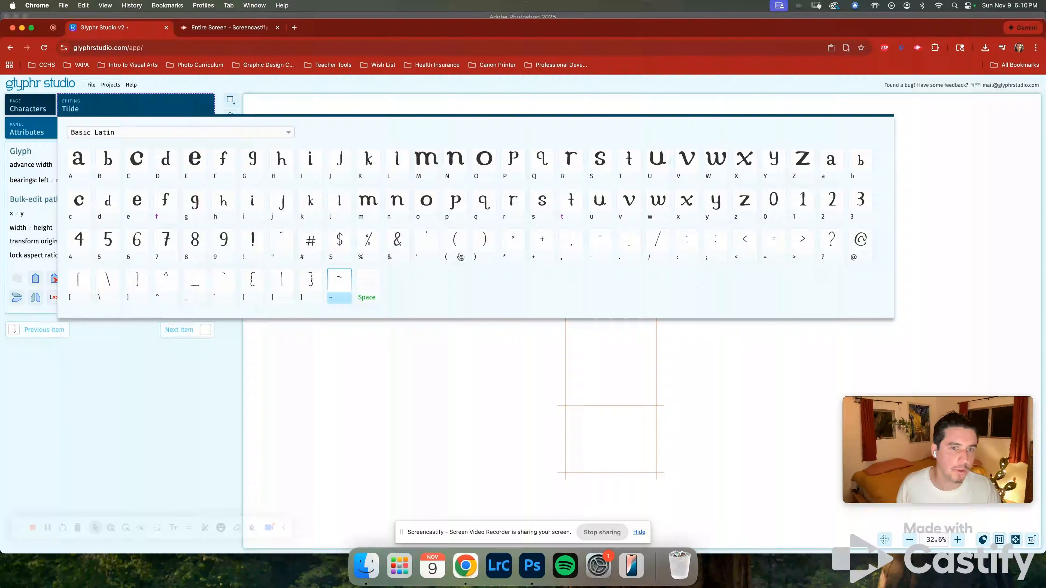
pyautogui.click(372, 286)
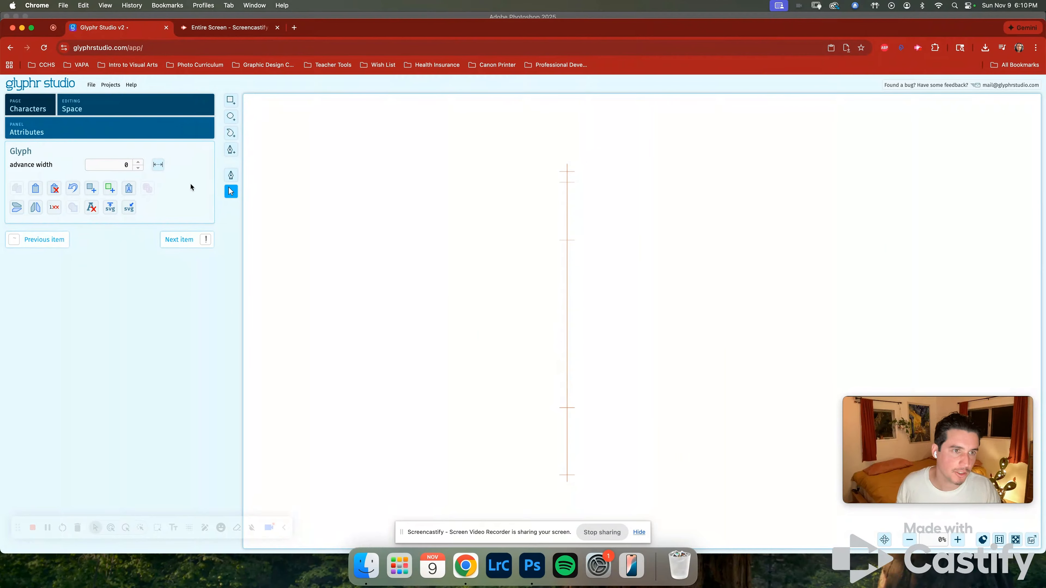
pyautogui.click(139, 164)
pyautogui.click(140, 164)
pyautogui.click(139, 164)
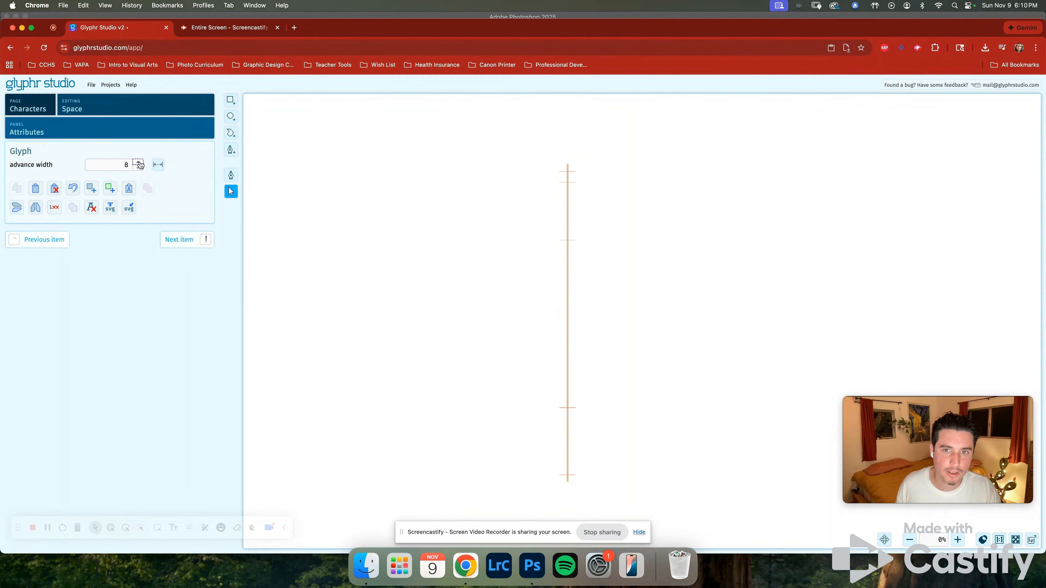
pyautogui.click(139, 163)
pyautogui.click(139, 163)
pyautogui.click(139, 163)
pyautogui.click(139, 163)
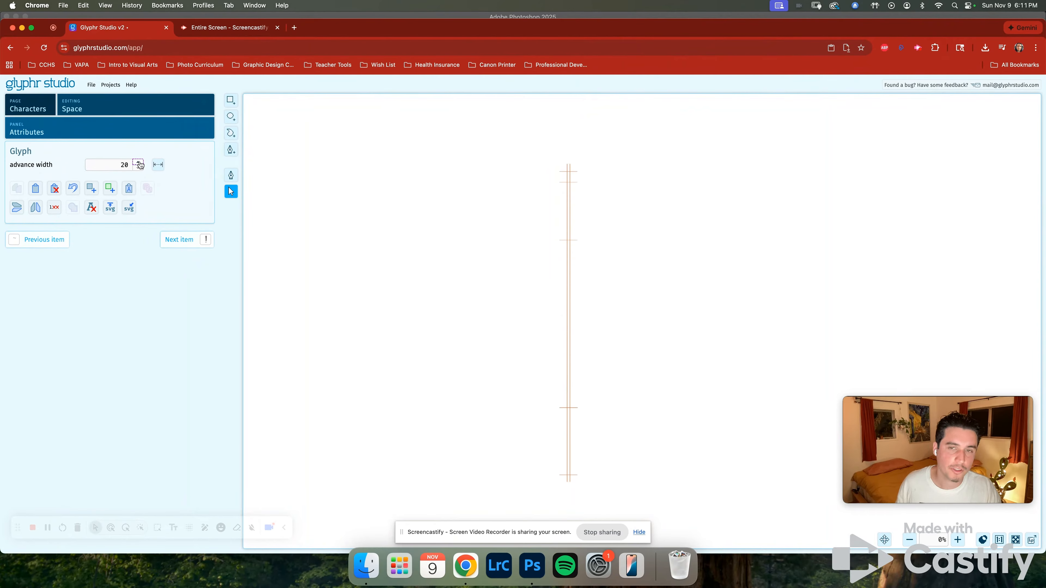
pyautogui.click(139, 163)
pyautogui.click(139, 163)
pyautogui.click(139, 163)
pyautogui.click(140, 163)
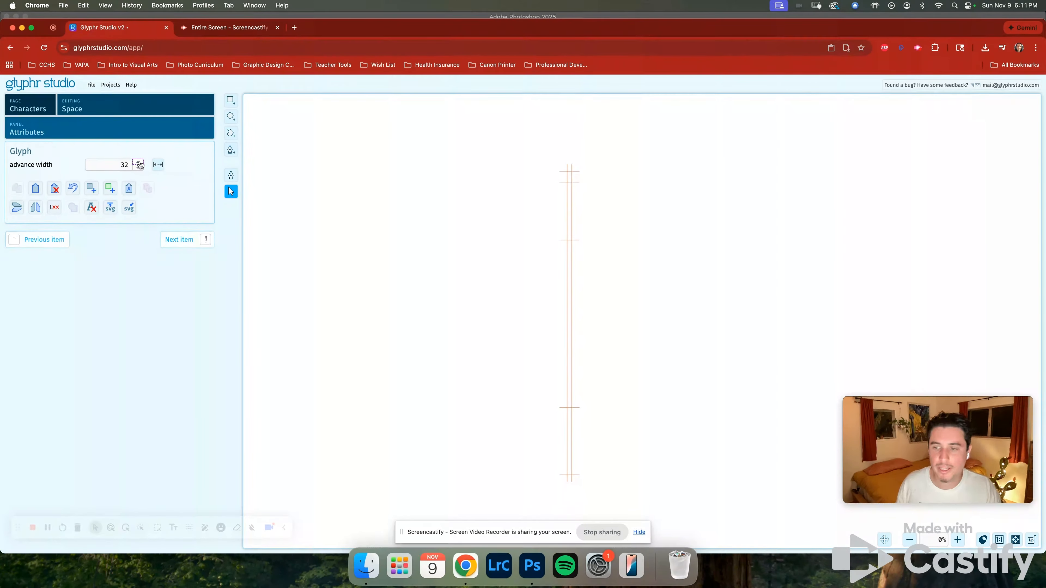
pyautogui.click(139, 163)
pyautogui.click(139, 163)
pyautogui.click(139, 163)
pyautogui.click(140, 163)
pyautogui.click(139, 163)
pyautogui.click(139, 163)
pyautogui.click(139, 163)
pyautogui.click(139, 163)
pyautogui.click(139, 163)
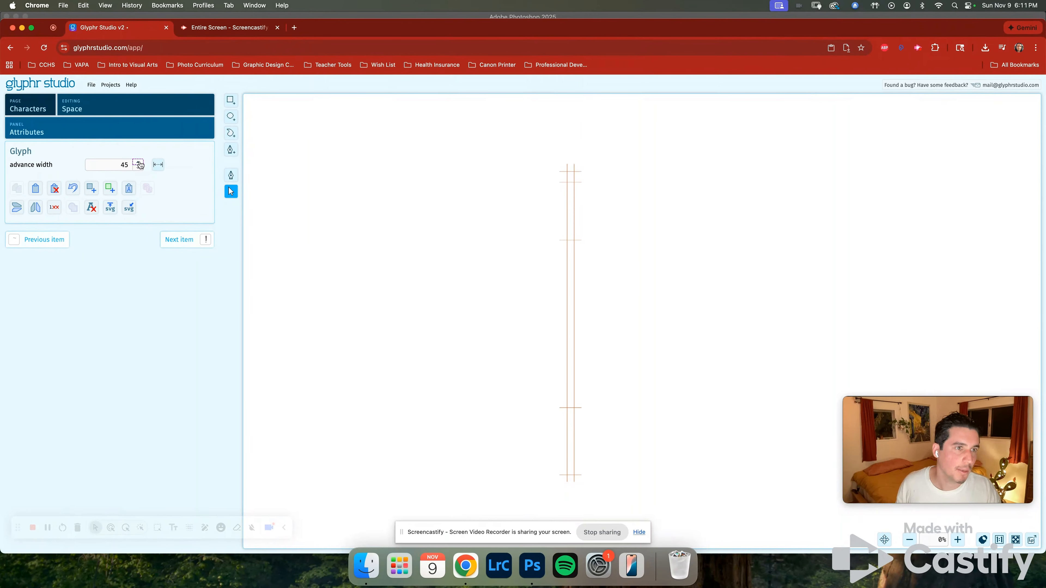
pyautogui.click(139, 163)
pyautogui.click(139, 163)
pyautogui.click(139, 163)
pyautogui.click(140, 163)
pyautogui.click(139, 163)
pyautogui.click(139, 164)
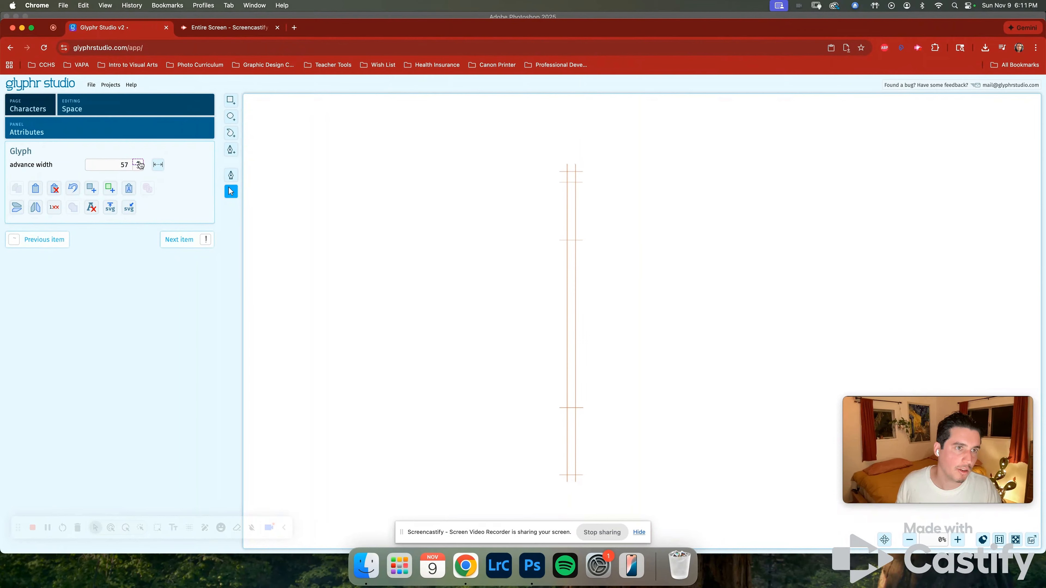
pyautogui.click(139, 164)
pyautogui.click(140, 164)
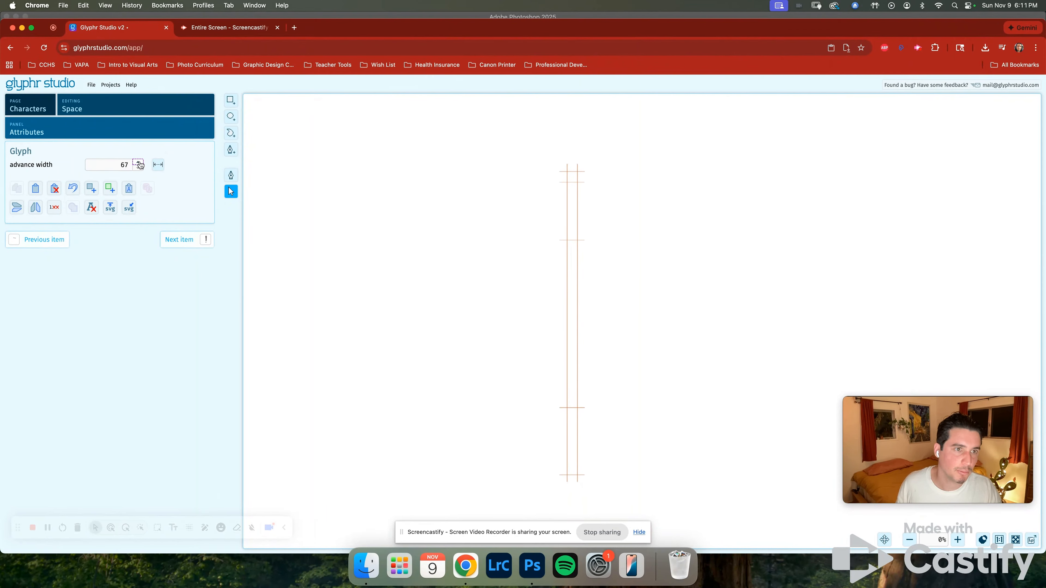
# Check the lowercase h's advance width as a reference and set the Space character's advance width to 785.
pyautogui.click(119, 103)
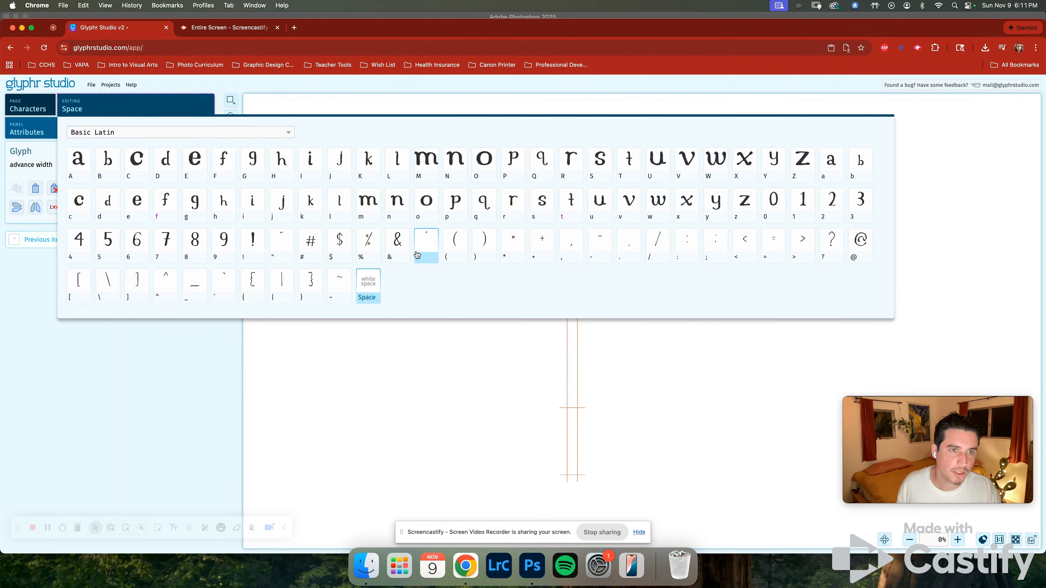
pyautogui.click(224, 201)
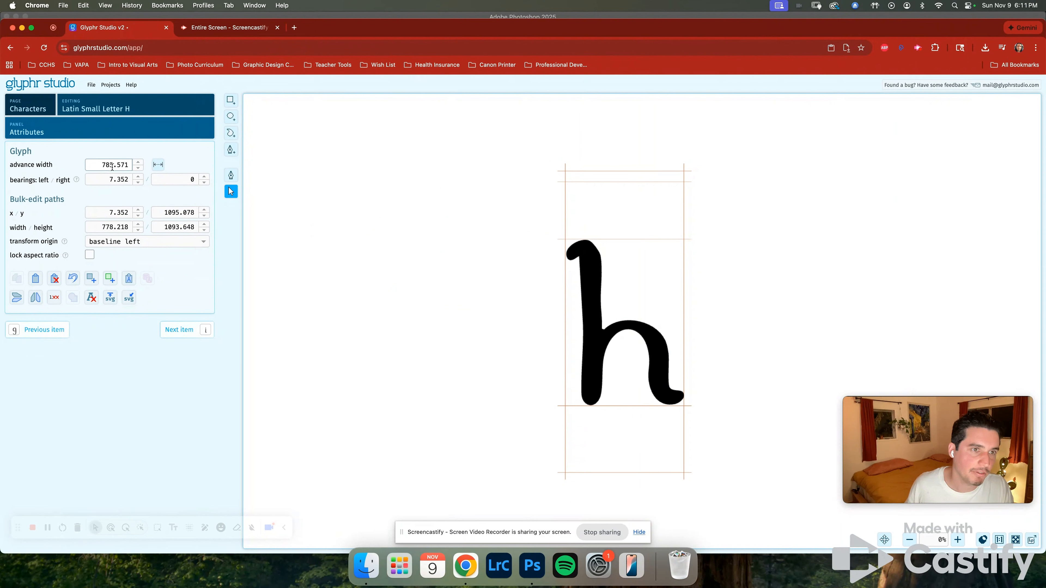
pyautogui.click(145, 107)
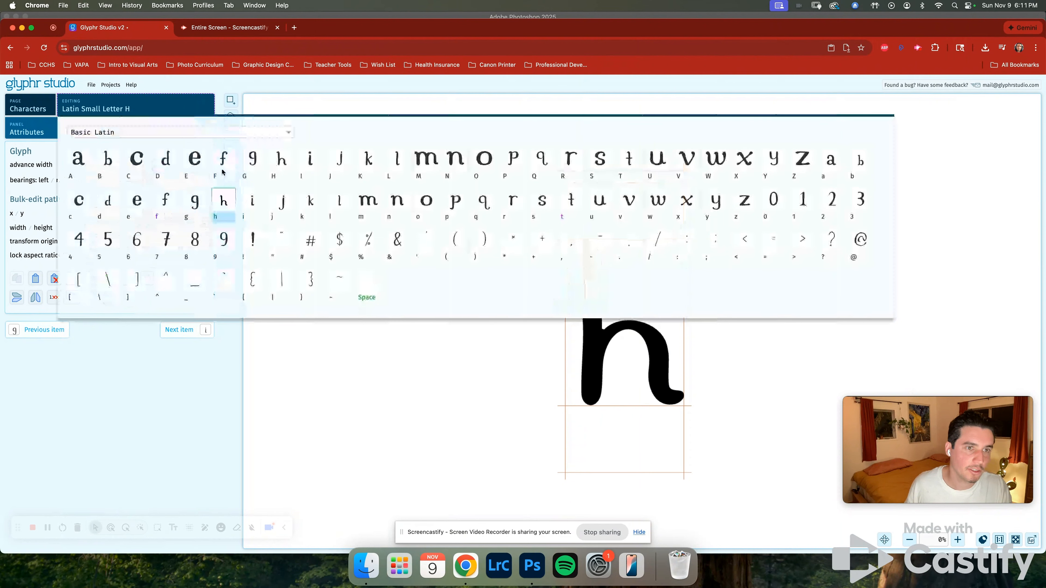
pyautogui.click(361, 284)
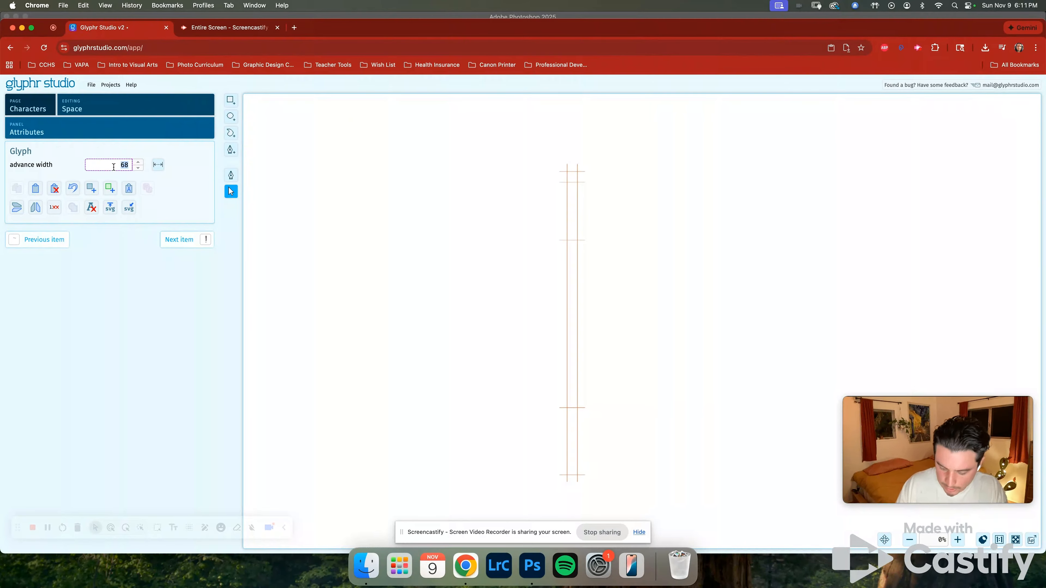
pyautogui.press('Return')
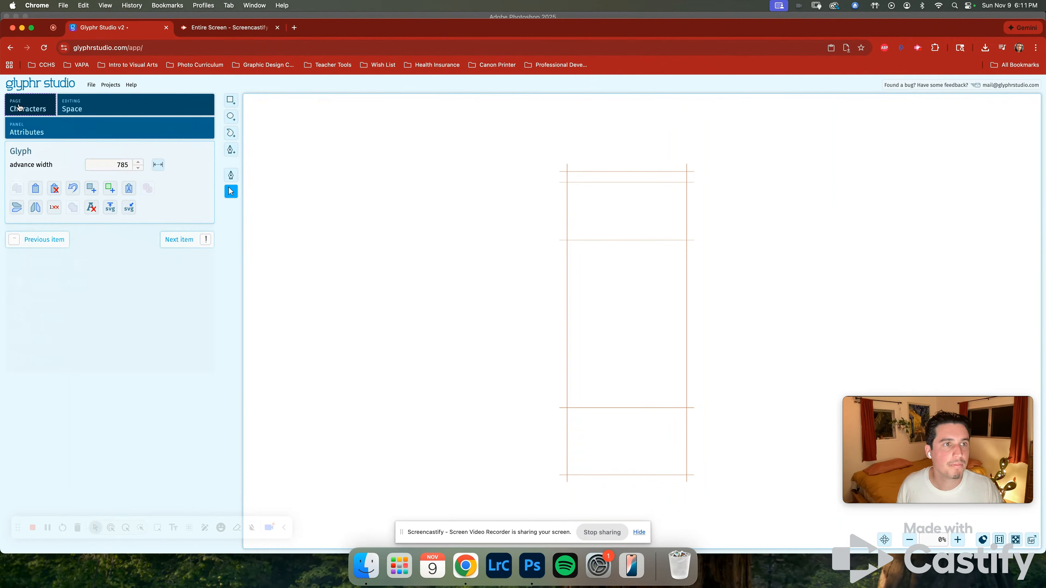
# Export the font as an OTF file.
pyautogui.click(18, 107)
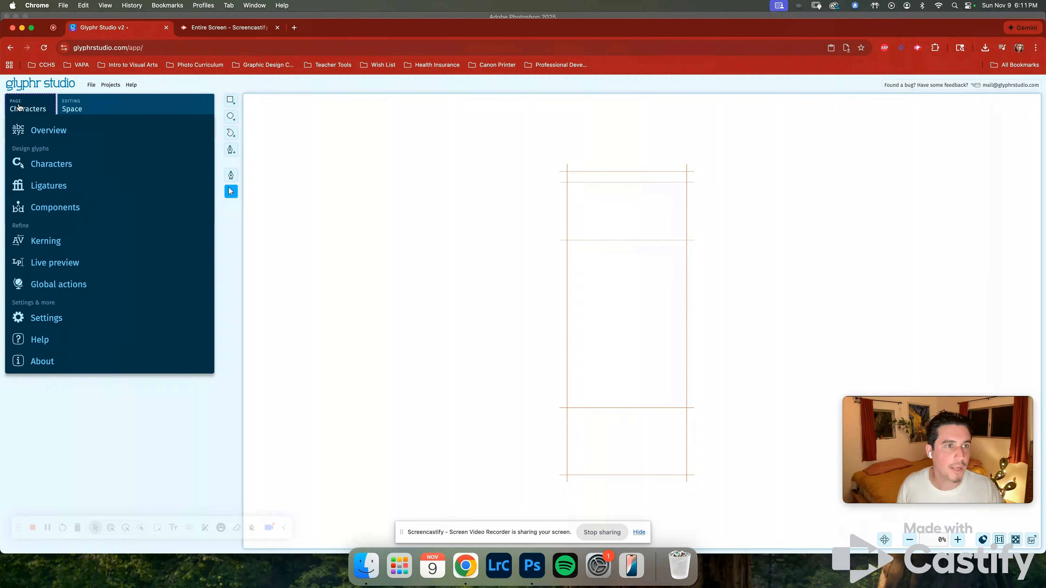
pyautogui.click(91, 85)
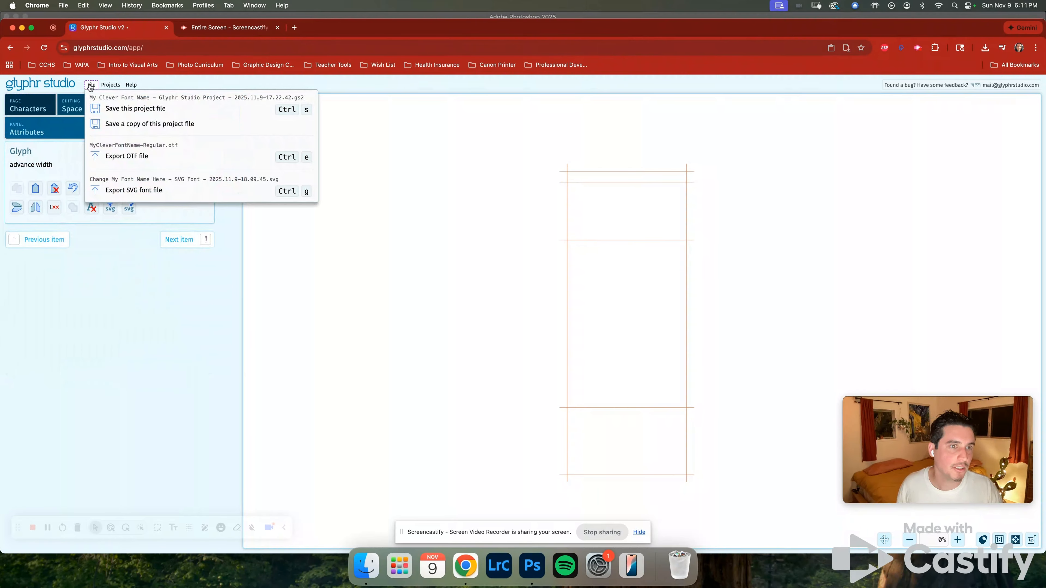
pyautogui.click(141, 160)
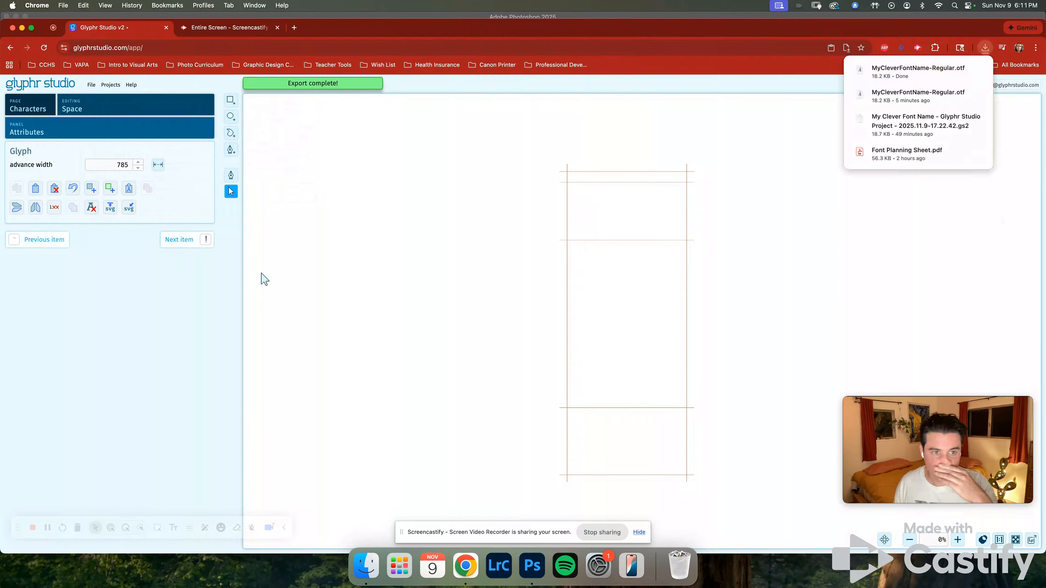
# Switch to Finder, open the exported MyCleverFontName-Regular.otf from Downloads and install it with Font Book.
pyautogui.click(366, 566)
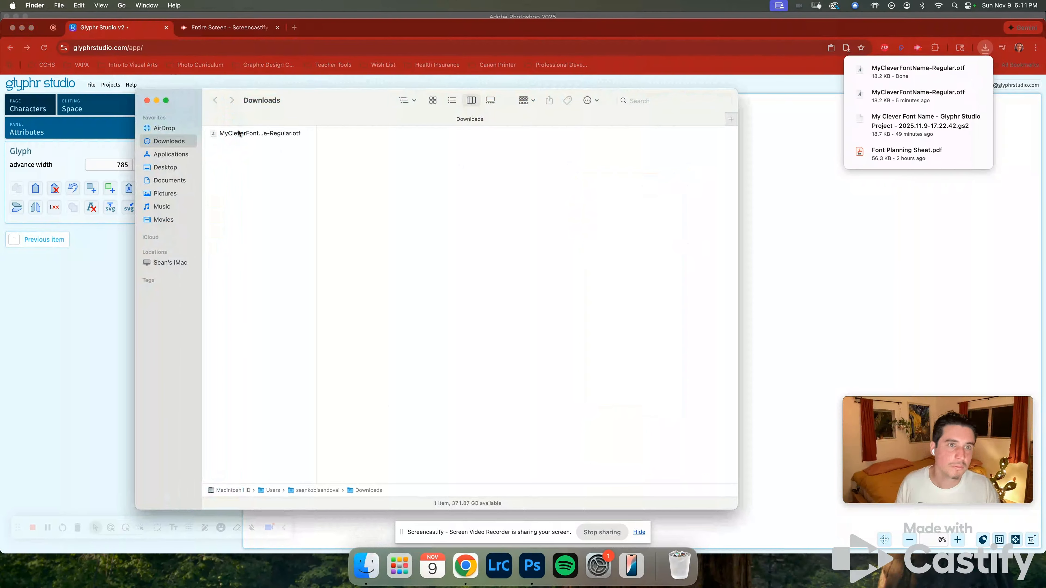
pyautogui.click(223, 135)
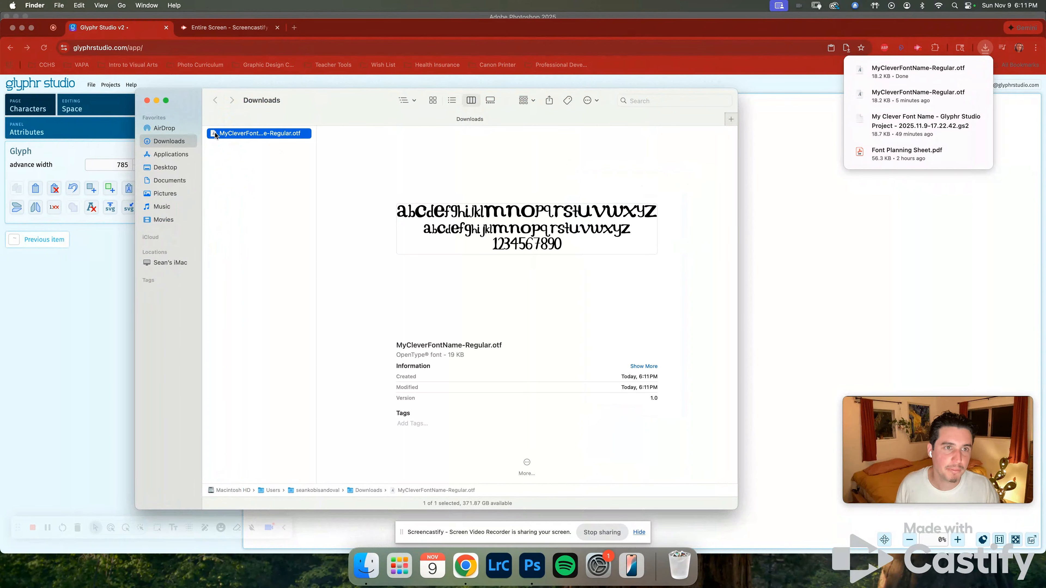
pyautogui.doubleClick(215, 135)
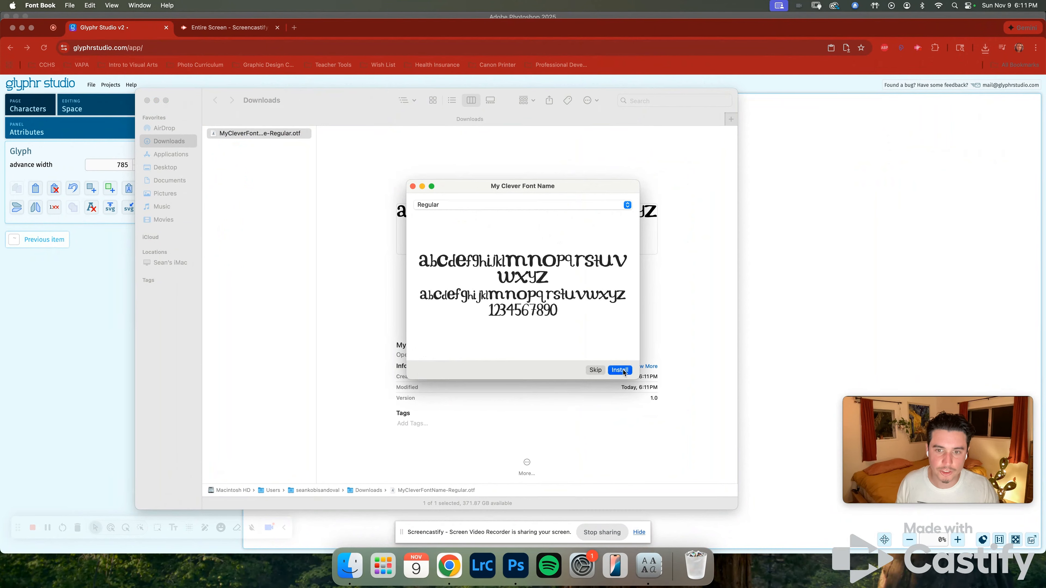
pyautogui.click(621, 370)
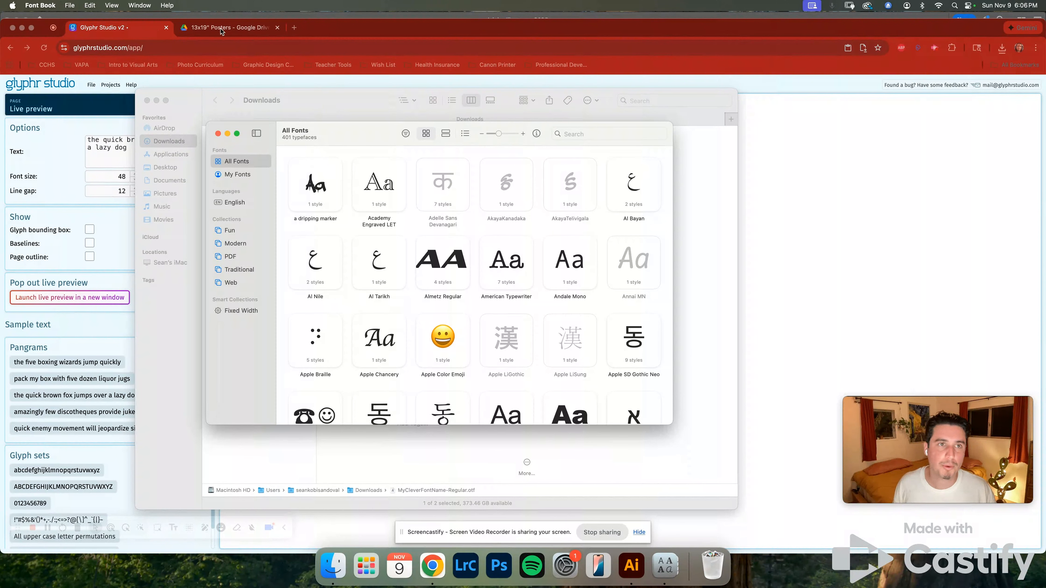
# Switch to Google Drive in Chrome, view the submit+final.jpg example poster and compare its wording with the pangram in Glyphr Studio's live preview.
pyautogui.click(221, 31)
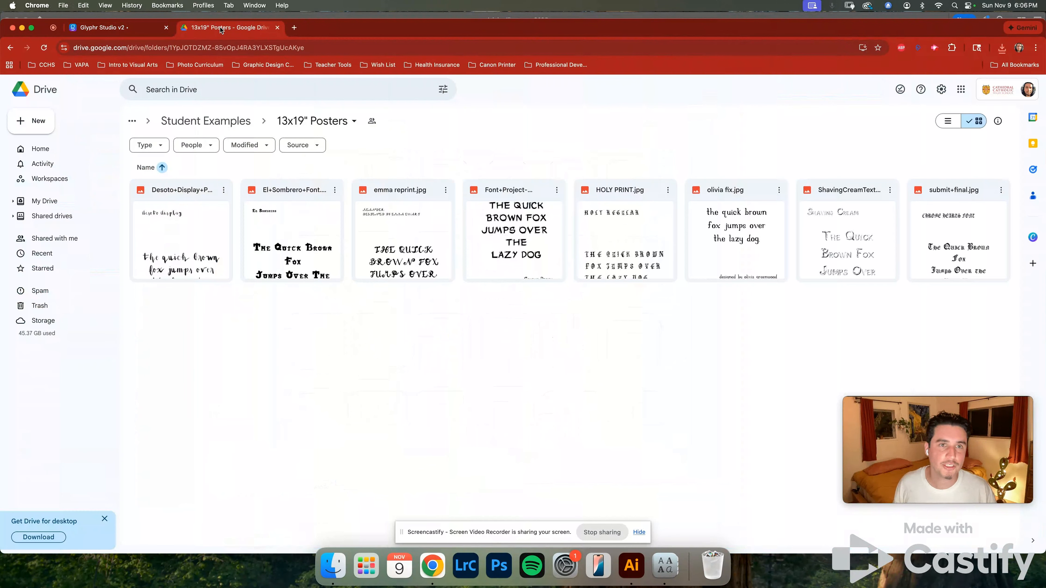
pyautogui.click(949, 234)
pyautogui.doubleClick(949, 233)
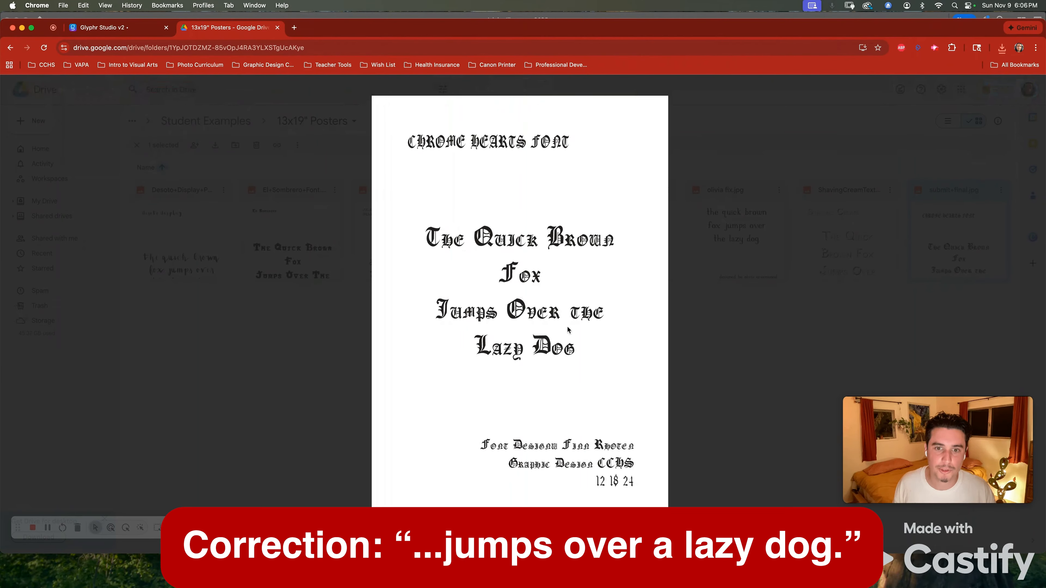
pyautogui.click(103, 28)
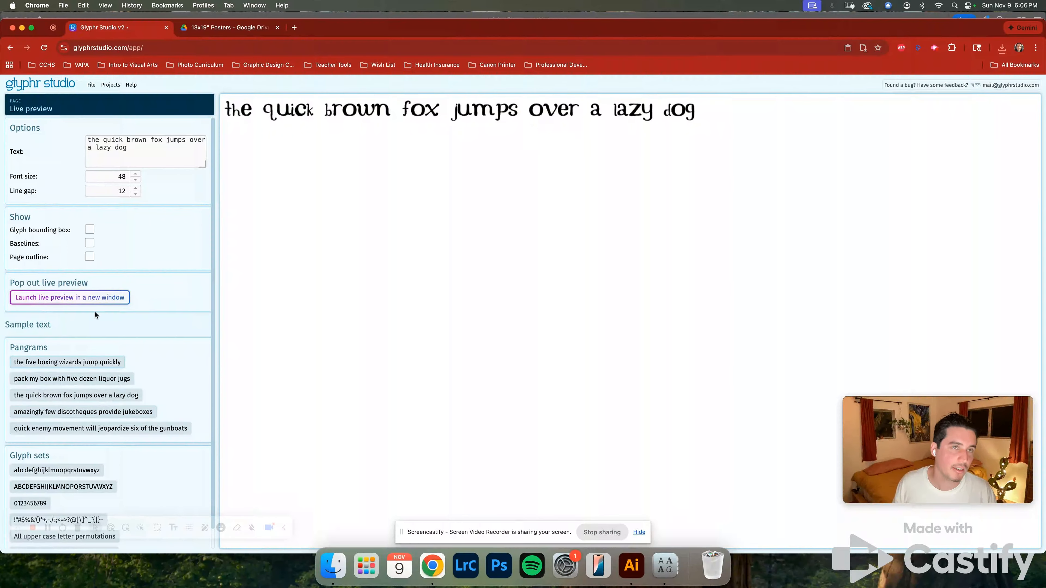
pyautogui.click(193, 28)
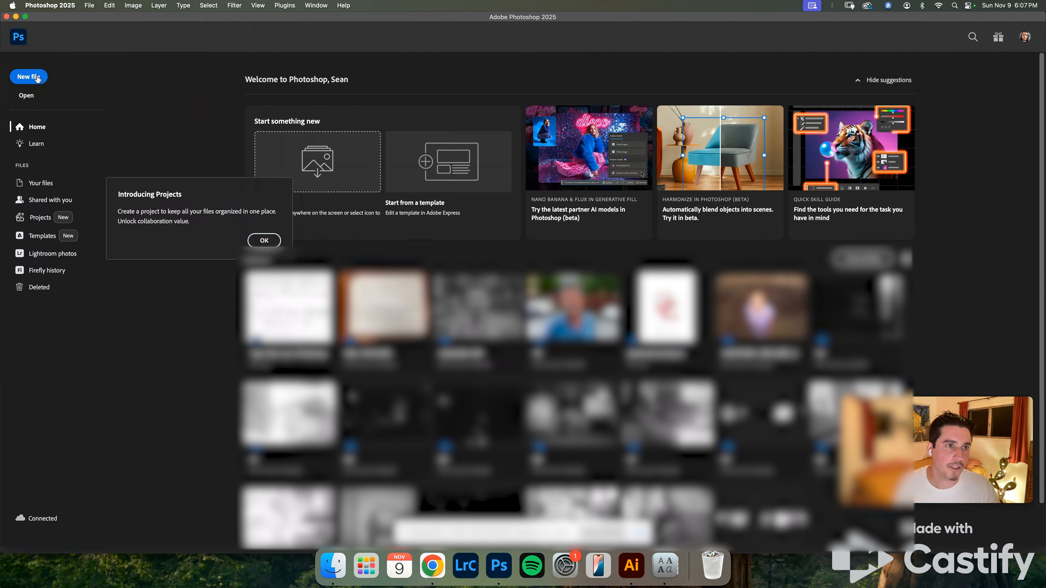
# Switch to Photoshop and create a new portrait print document 13 inches wide and 19 inches high at 300 pixels/inch.
pyautogui.click(37, 78)
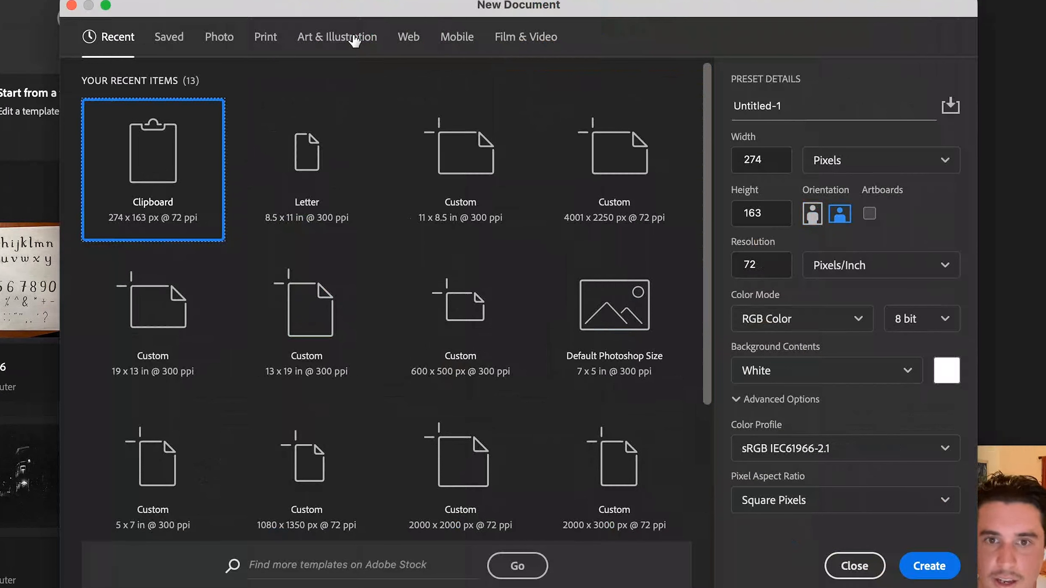
pyautogui.click(267, 38)
pyautogui.click(838, 161)
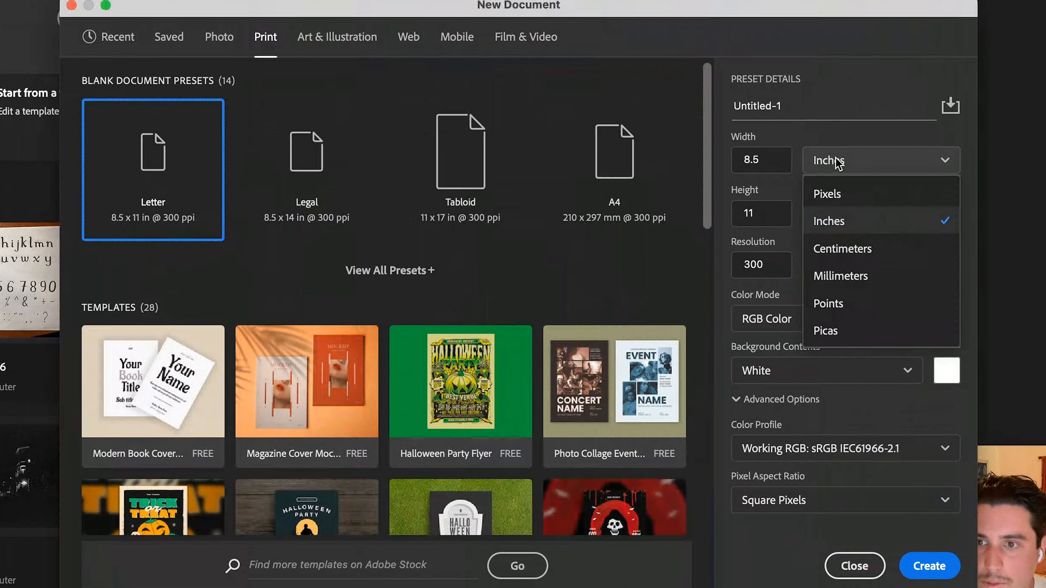
pyautogui.click(838, 160)
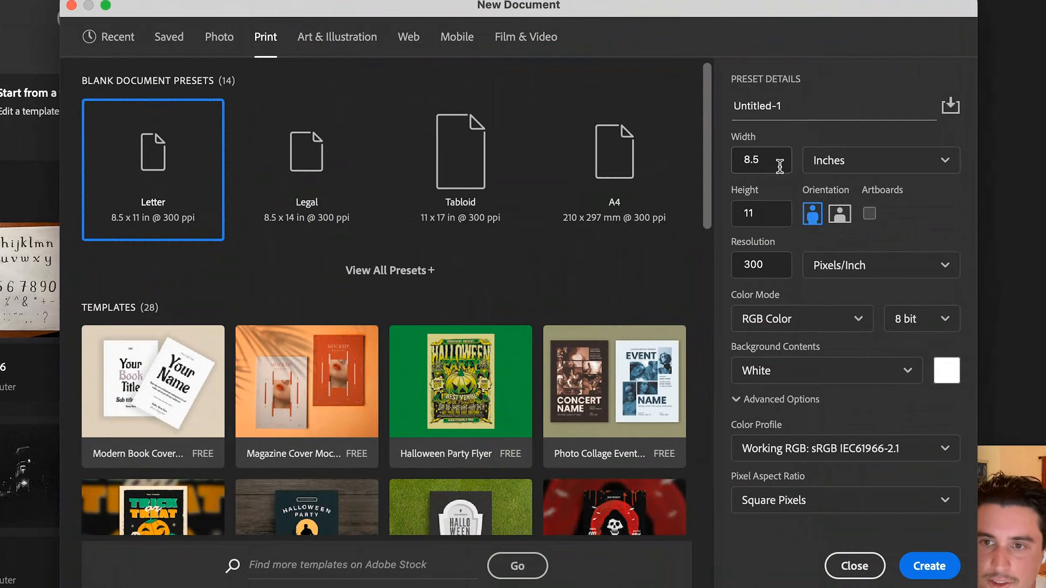
pyautogui.click(774, 212)
pyautogui.write('19')
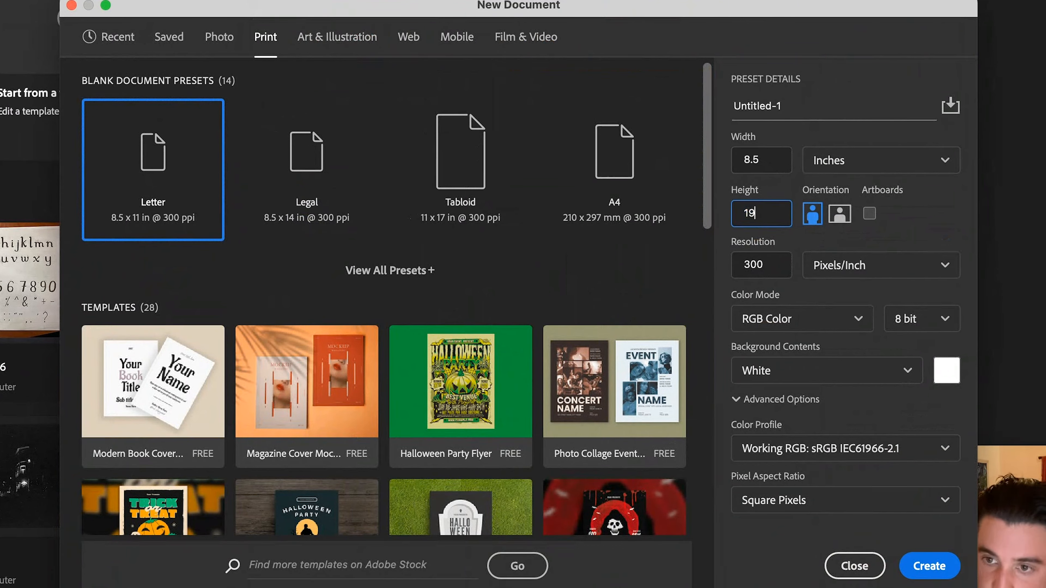
pyautogui.click(762, 160)
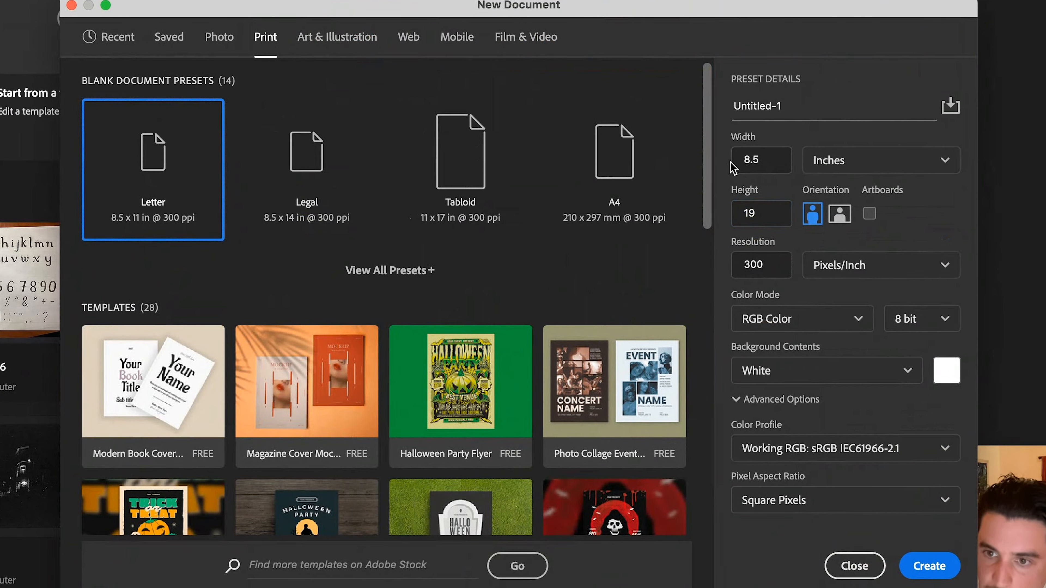
pyautogui.click(762, 161)
pyautogui.write('13')
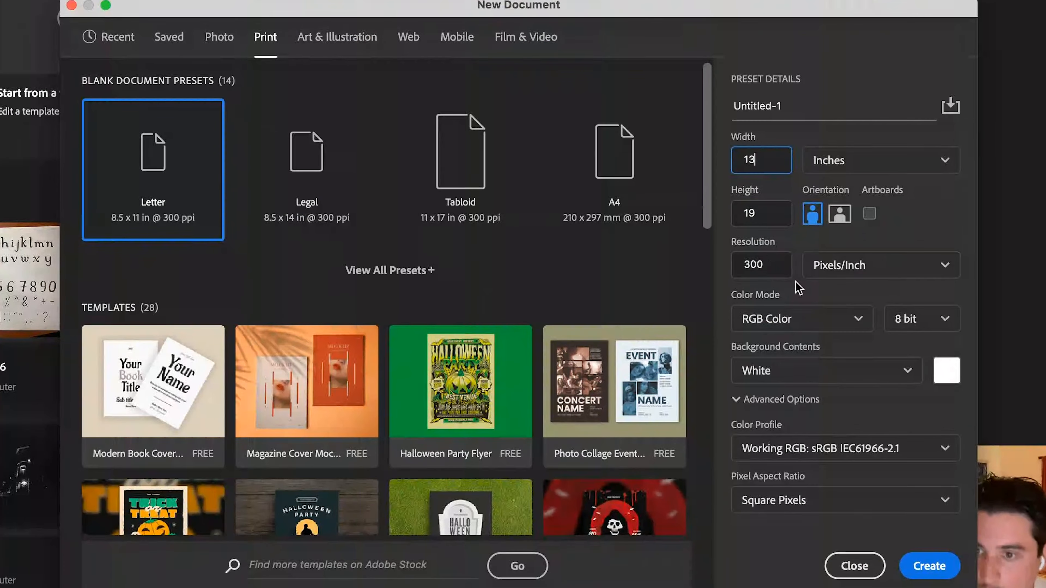
pyautogui.click(766, 270)
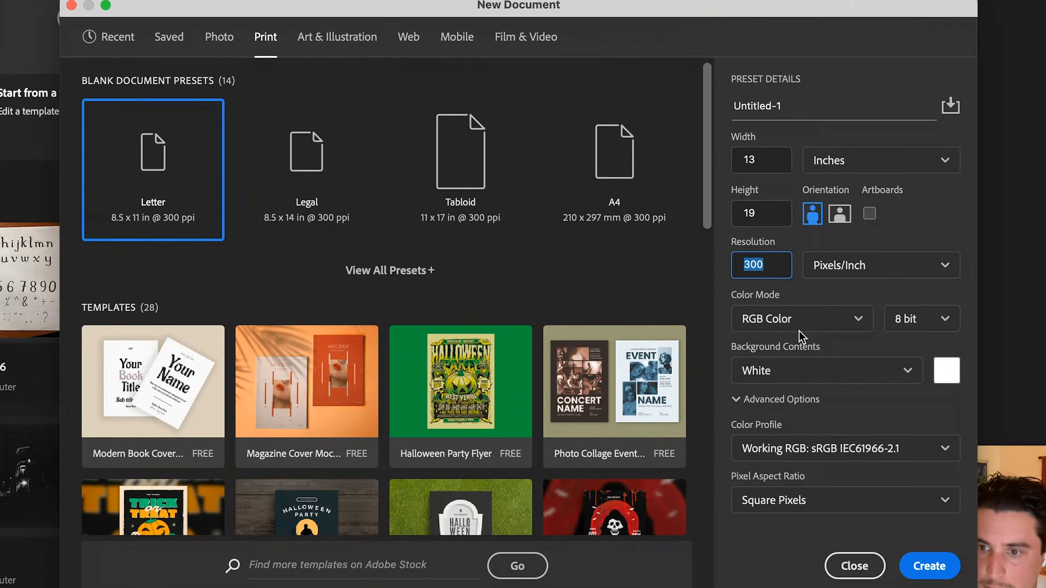
pyautogui.click(928, 567)
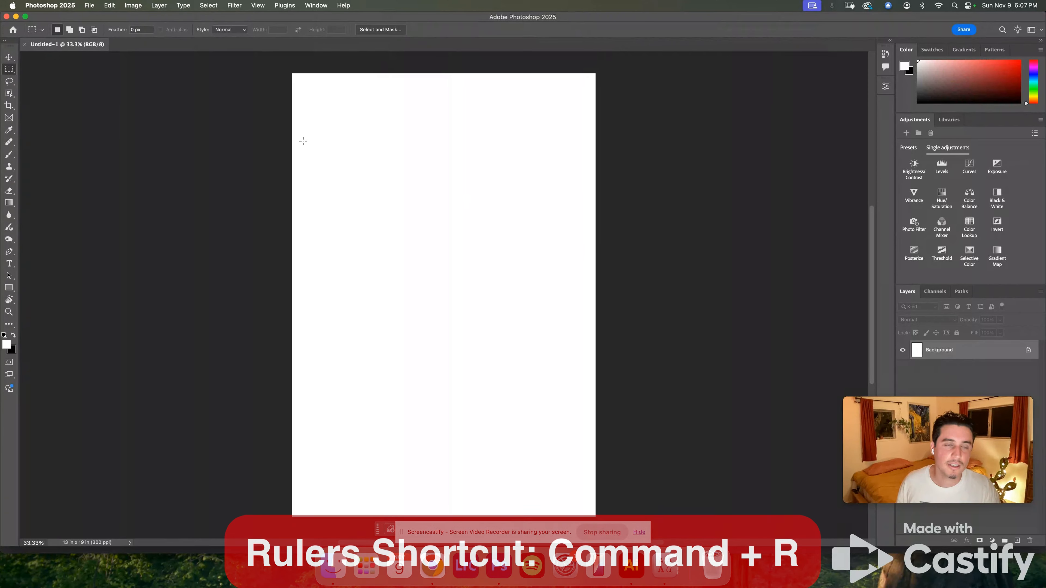
# Show the rulers and start a new guide layout with margin guides turned on and columns turned off.
pyautogui.press('super+r')
pyautogui.scroll(3, 332, 73)
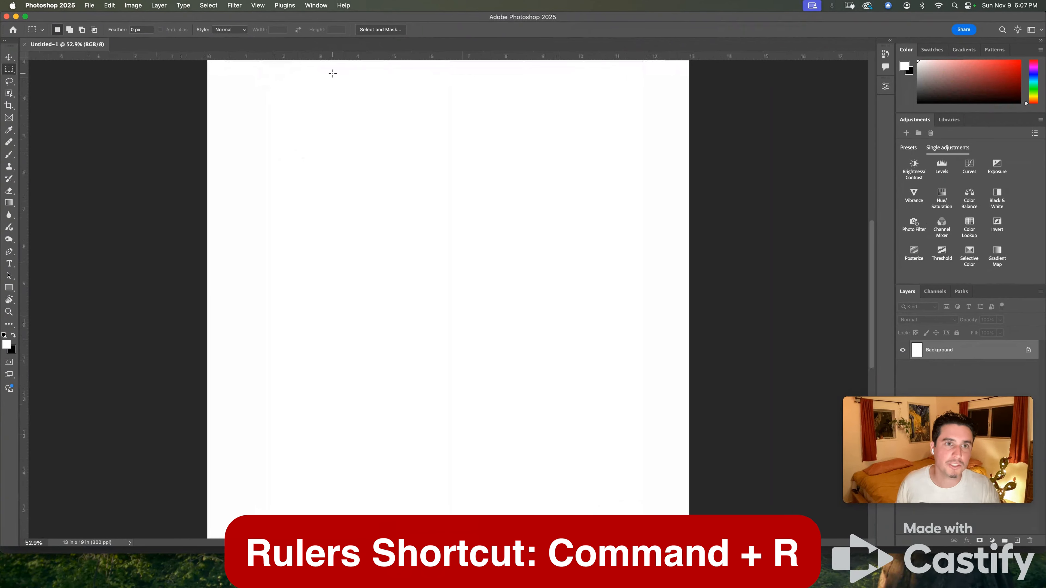
pyautogui.click(258, 5)
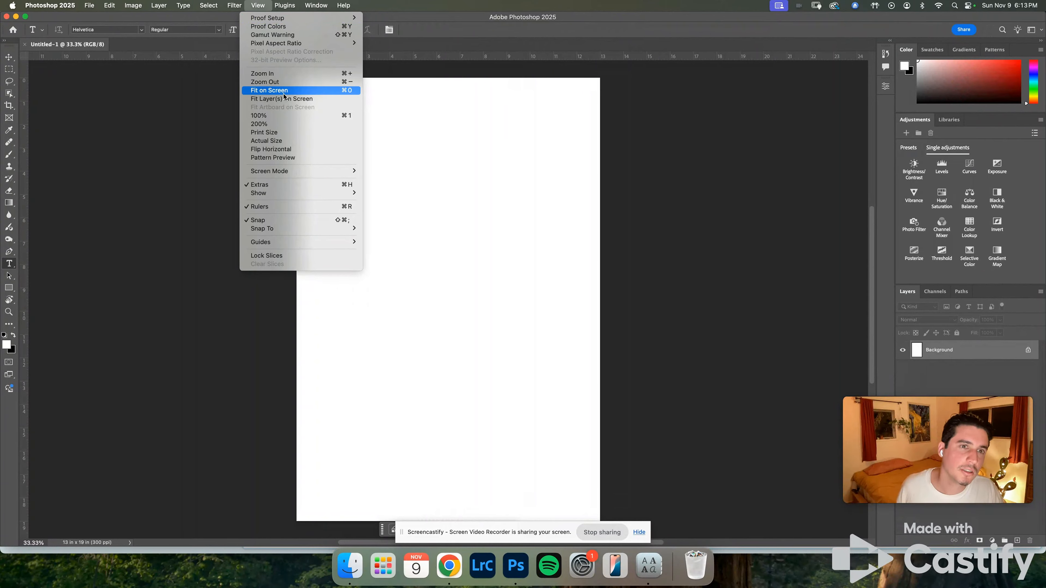
pyautogui.moveTo(313, 243)
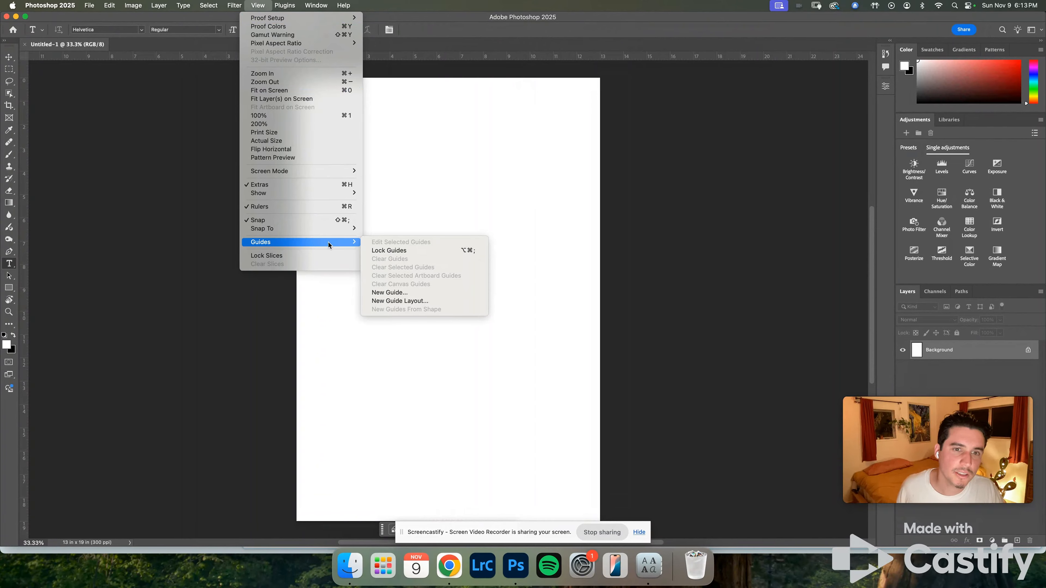
pyautogui.click(411, 302)
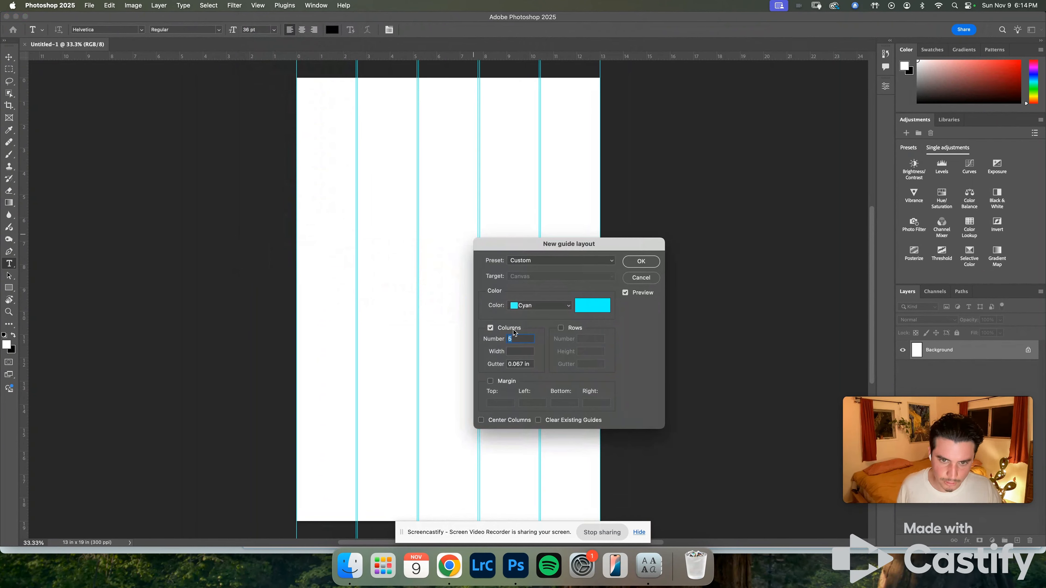
pyautogui.click(501, 383)
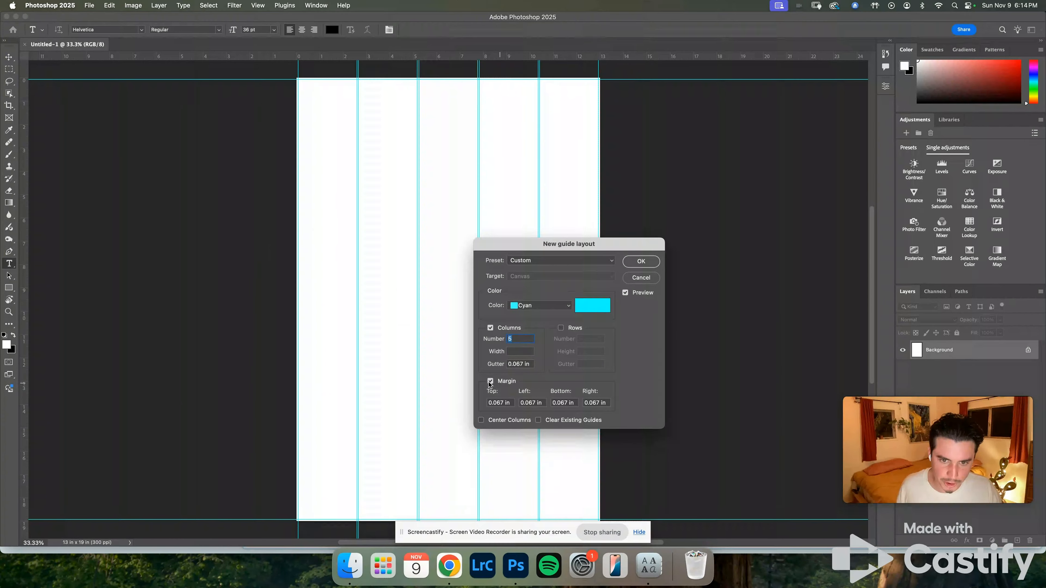
pyautogui.click(492, 329)
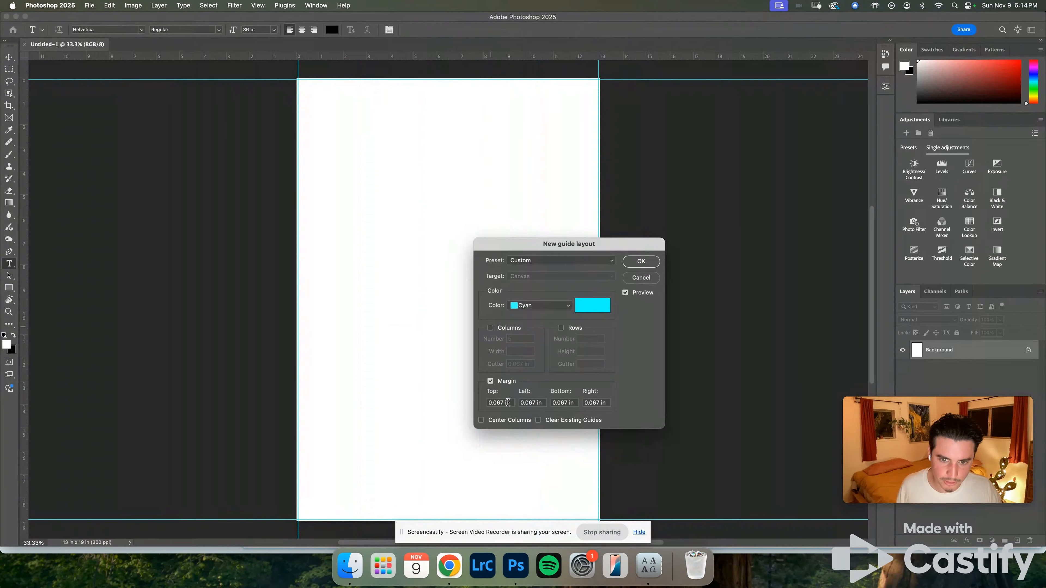
# Set the top, left, bottom and right guide margins to 1 in each and create the guide layout.
pyautogui.doubleClick(499, 402)
pyautogui.write('1')
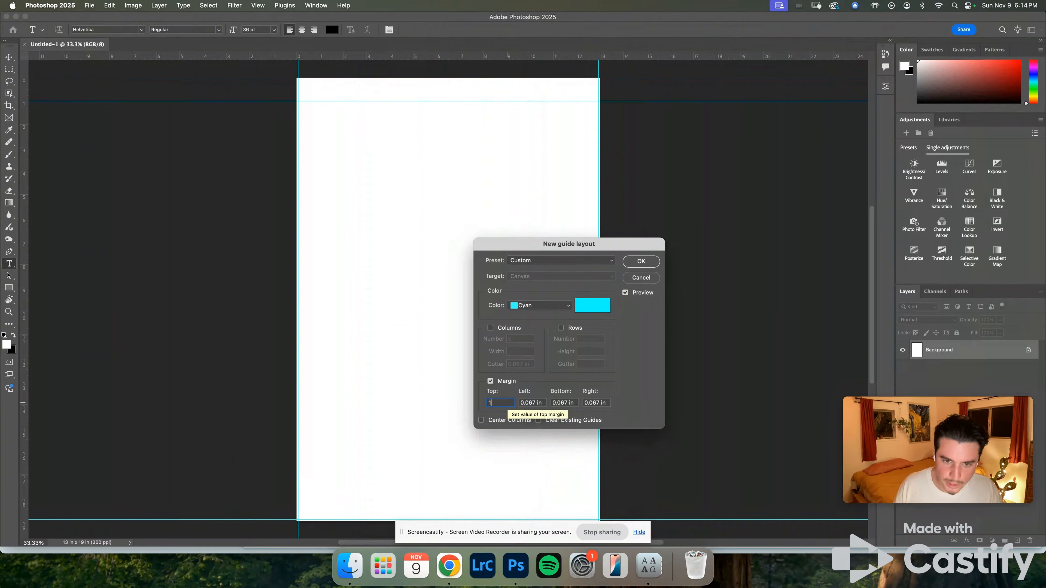
pyautogui.doubleClick(531, 403)
pyautogui.write('1')
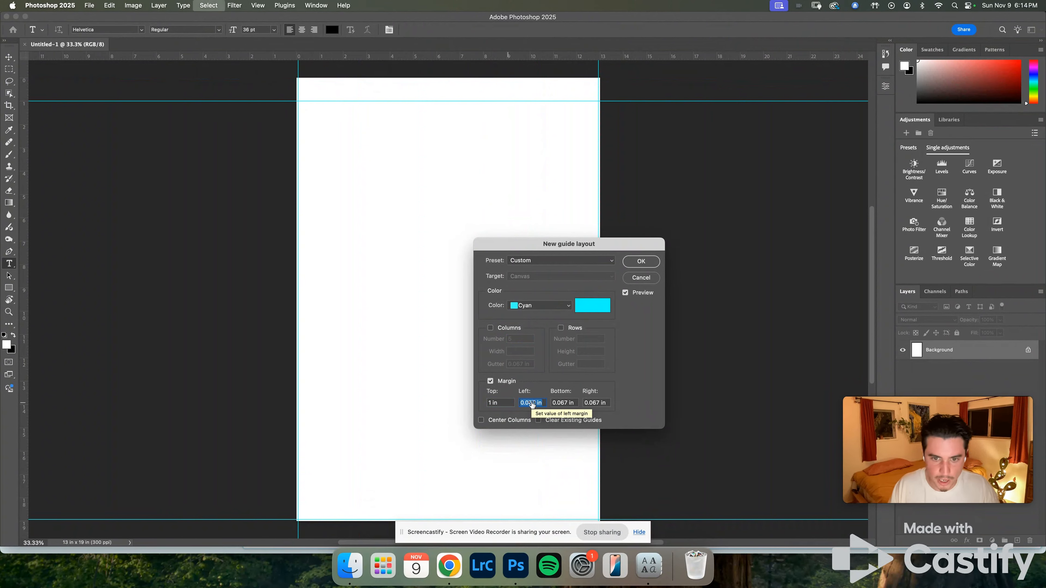
pyautogui.press('Tab')
pyautogui.write('1')
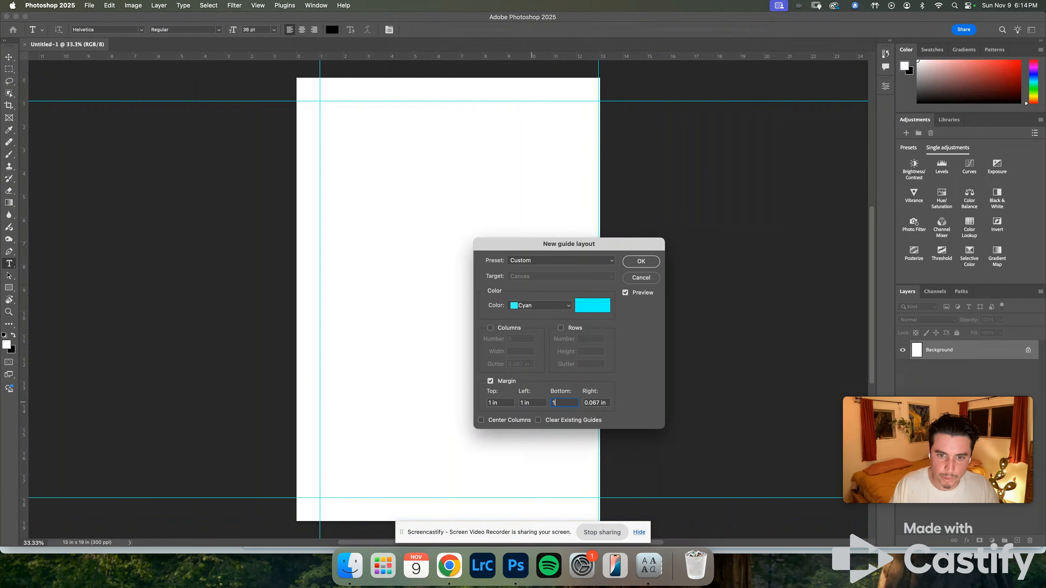
pyautogui.press('Tab')
pyautogui.write('1')
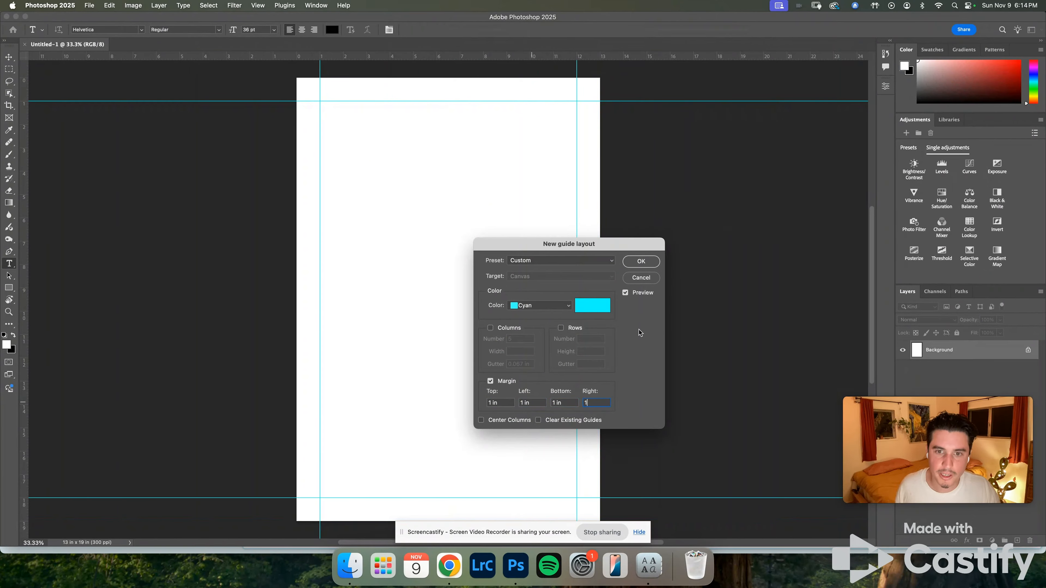
pyautogui.click(641, 261)
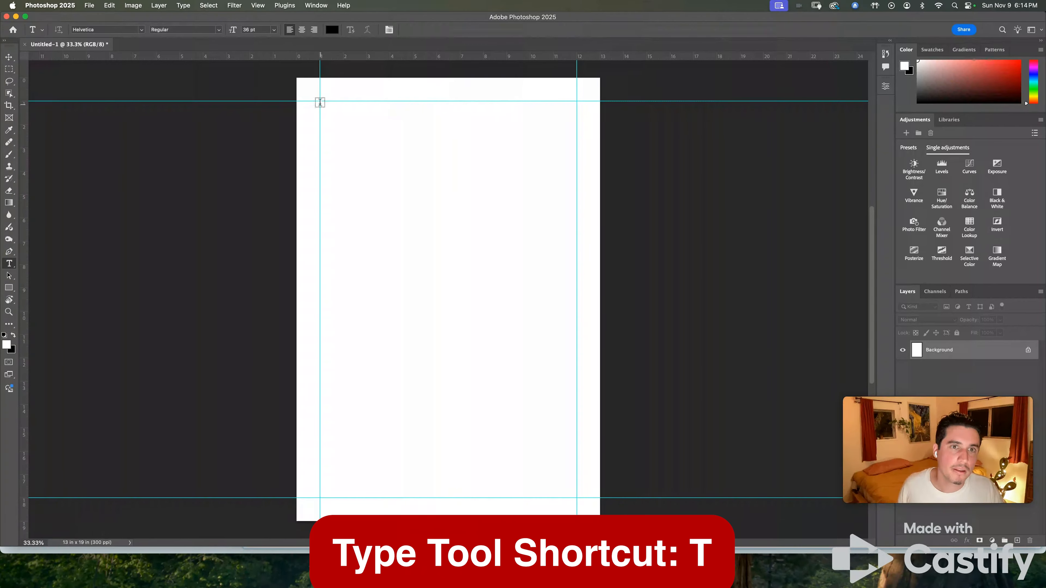
# Add a text box spanning the side guides at the page's upper margin and enter "Your Font Name Here".
pyautogui.moveTo(320, 102); pyautogui.dragTo(577, 155)
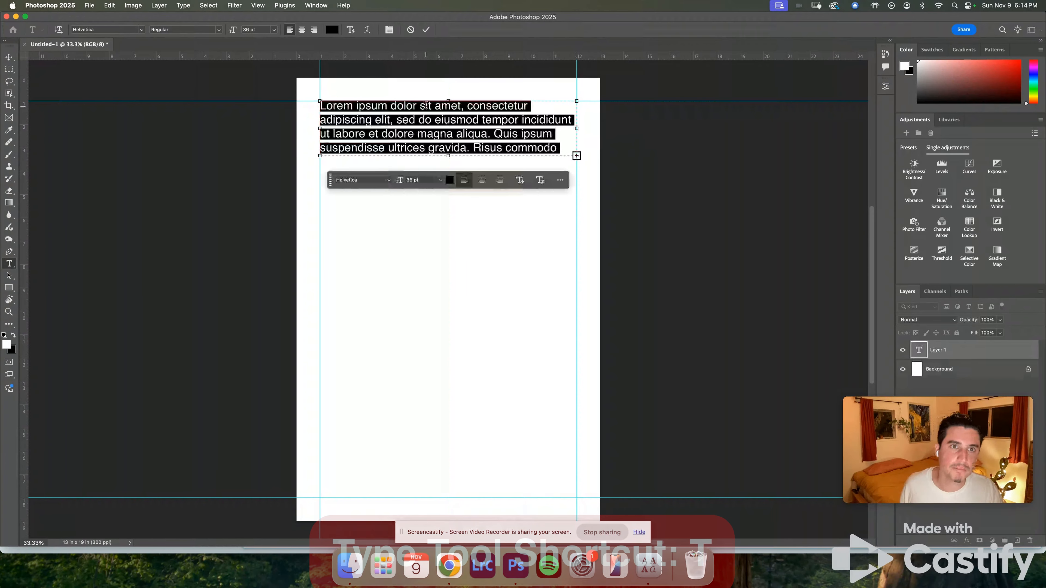
pyautogui.write('Your ')
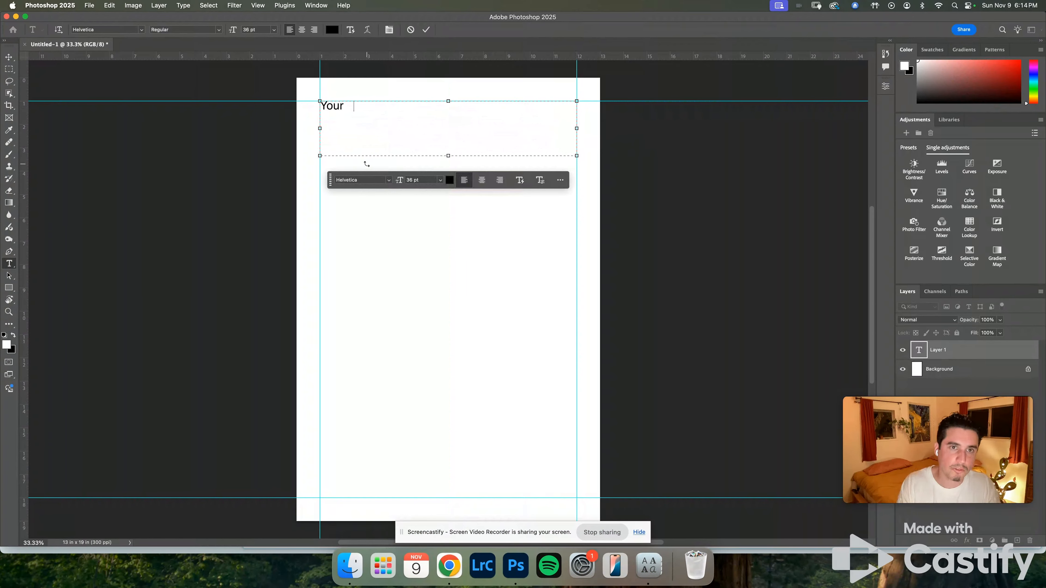
pyautogui.write('Font Name Here')
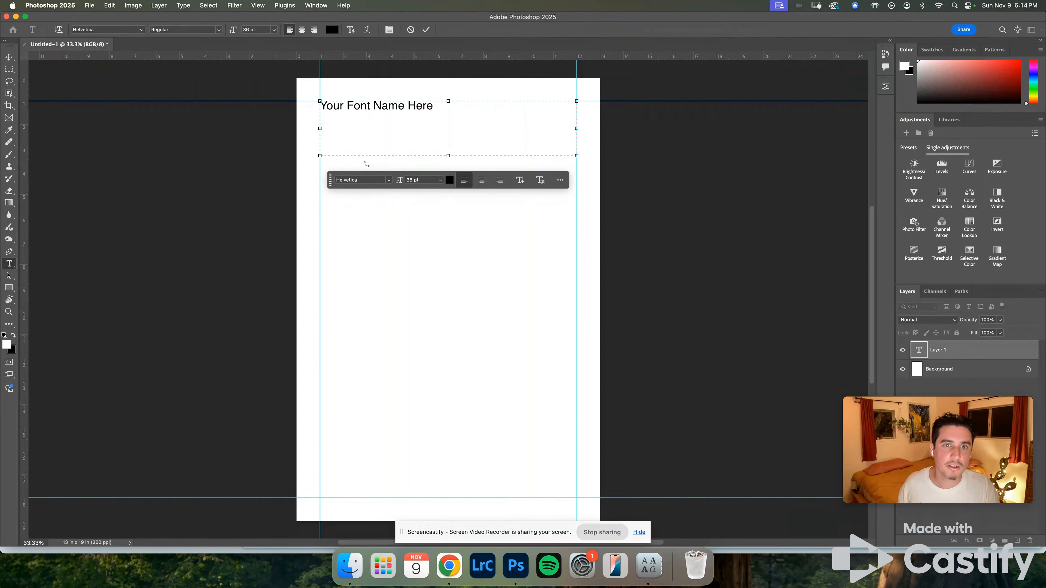
# Set the whole title text in the My Clever Font Name font and enlarge it to 74 pt.
pyautogui.press('super+a')
pyautogui.click(387, 180)
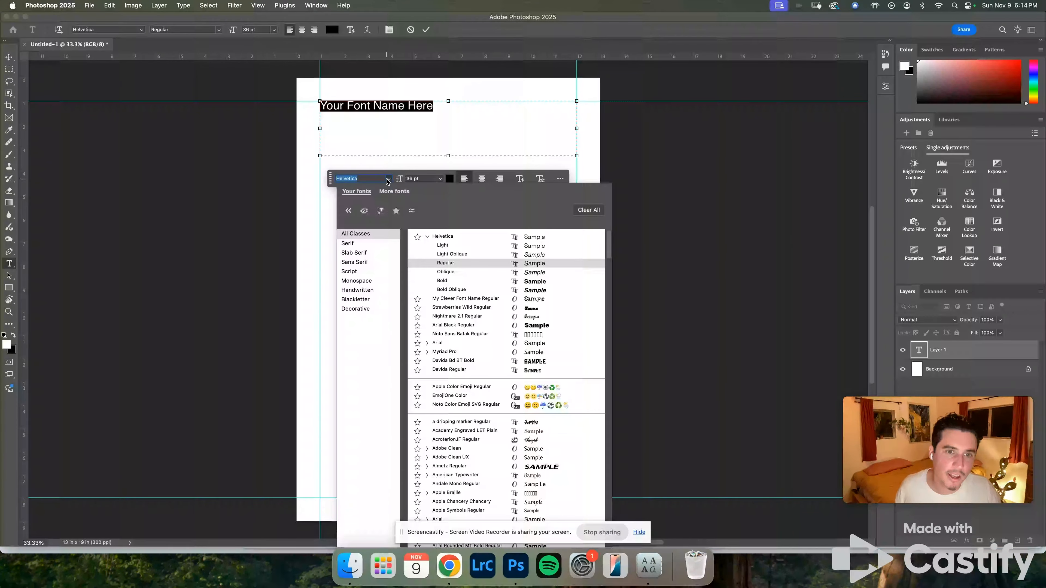
pyautogui.click(482, 298)
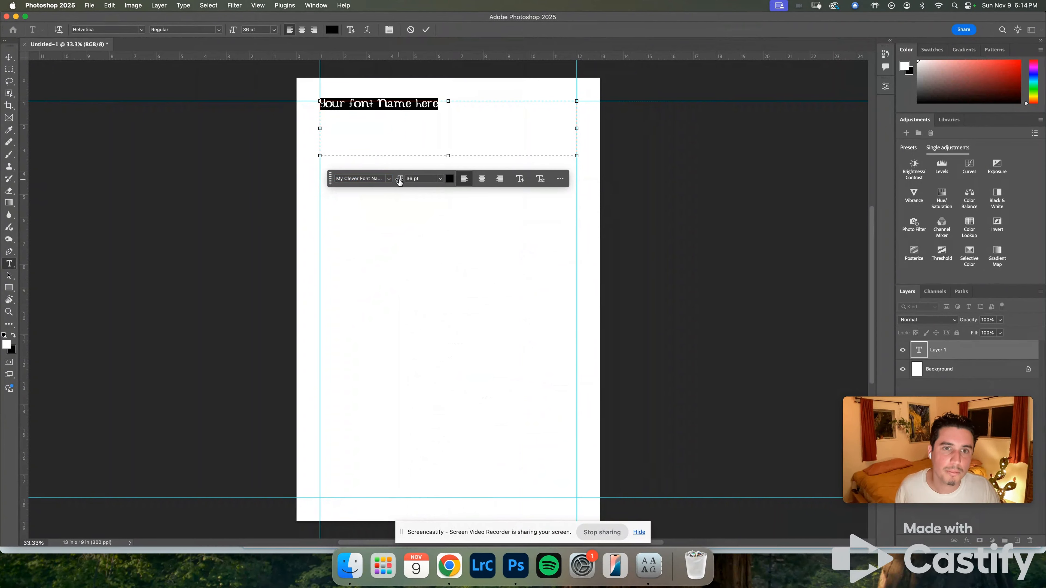
pyautogui.moveTo(401, 178); pyautogui.dragTo(417, 180)
pyautogui.click(424, 210)
# Draw a second text box between the side guides, resting on the lower margin guide, and right-align its text.
pyautogui.scroll(-3, 424, 210)
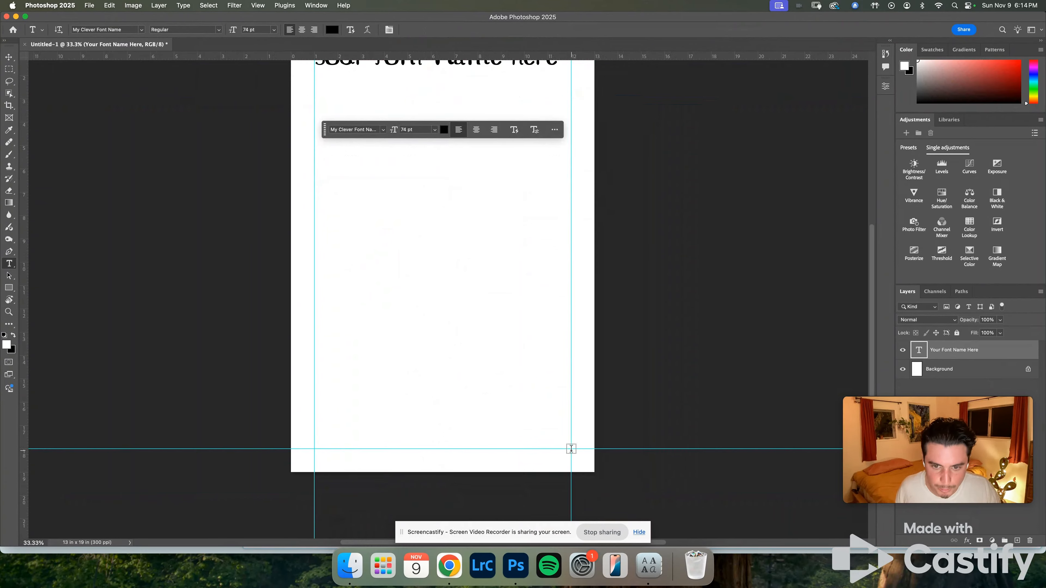
pyautogui.moveTo(571, 449); pyautogui.dragTo(314, 383)
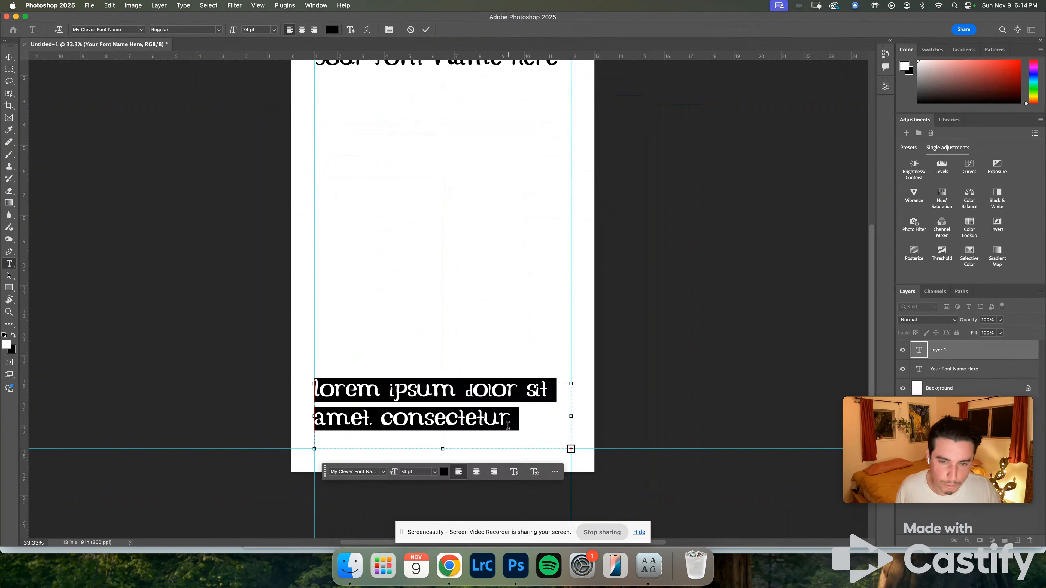
pyautogui.click(315, 33)
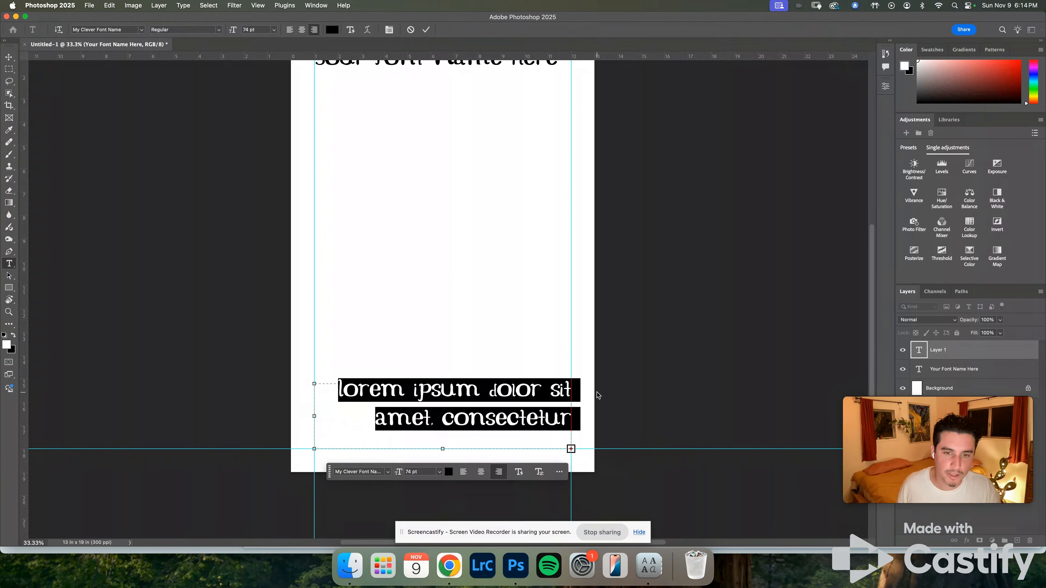
# Fill the lower text box with three lines: the designer's name, "Graphic Design, CCHS" and the date 12/20/2025.
pyautogui.write('Mr. Sandoval')
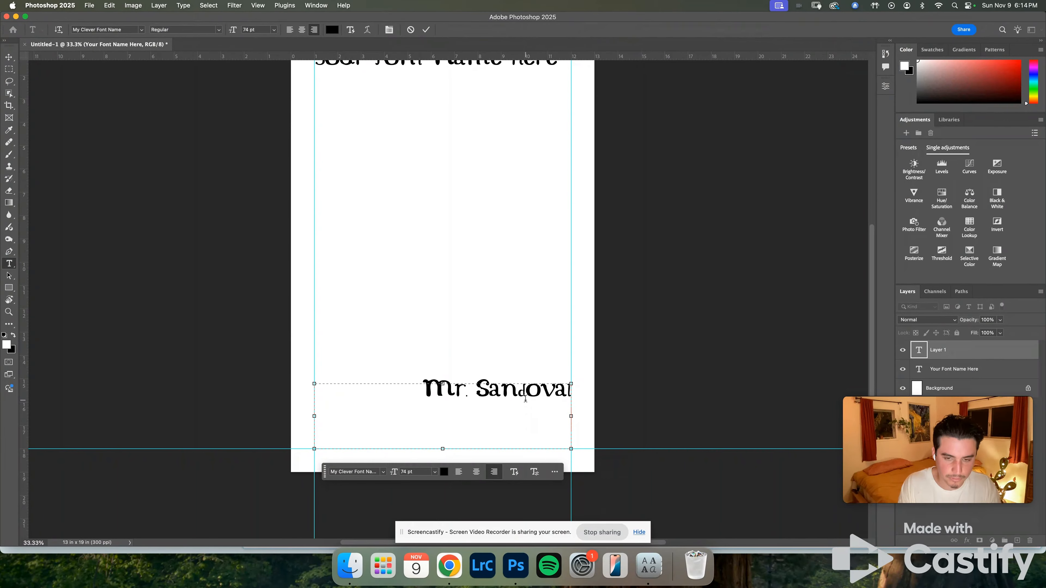
pyautogui.press('Return')
pyautogui.write('Graphic design, CC')
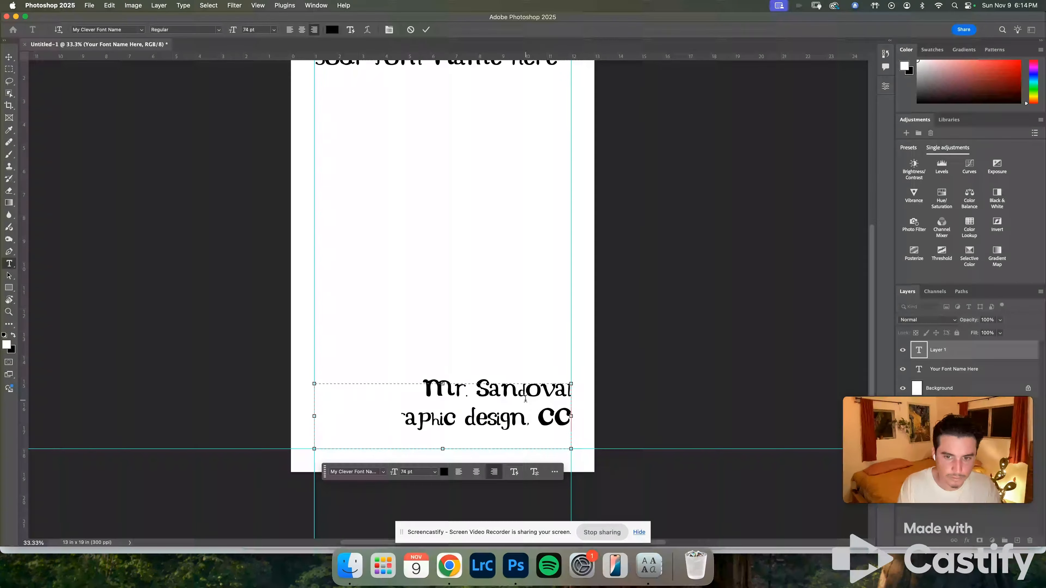
pyautogui.write('HS')
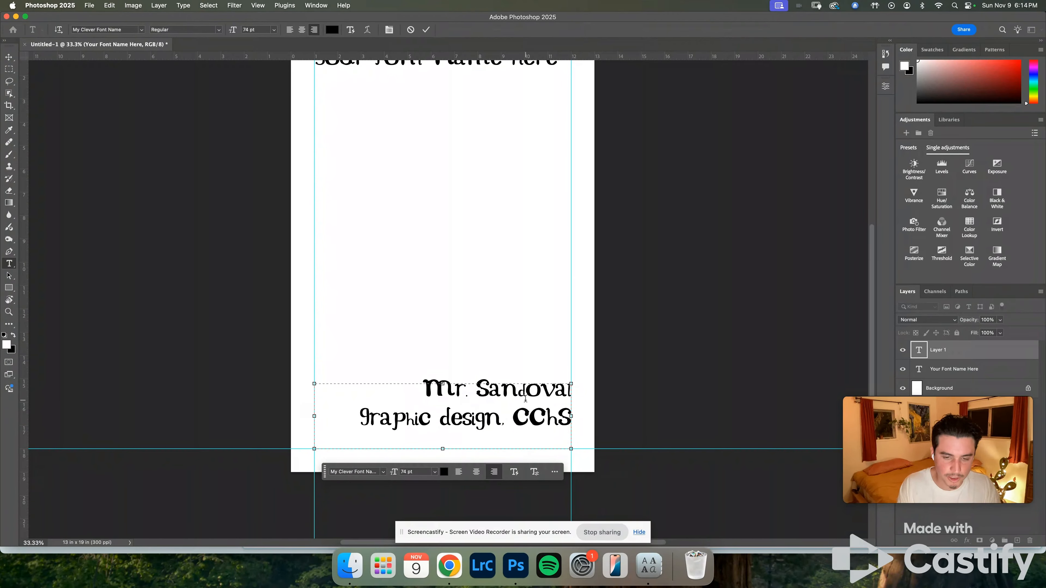
pyautogui.write('12/')
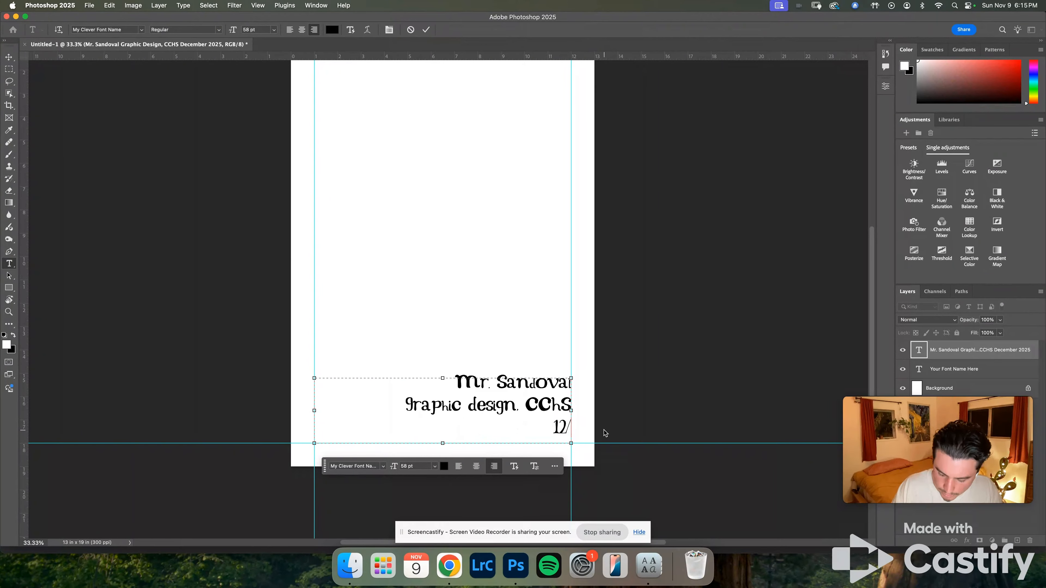
pyautogui.write('20/2025')
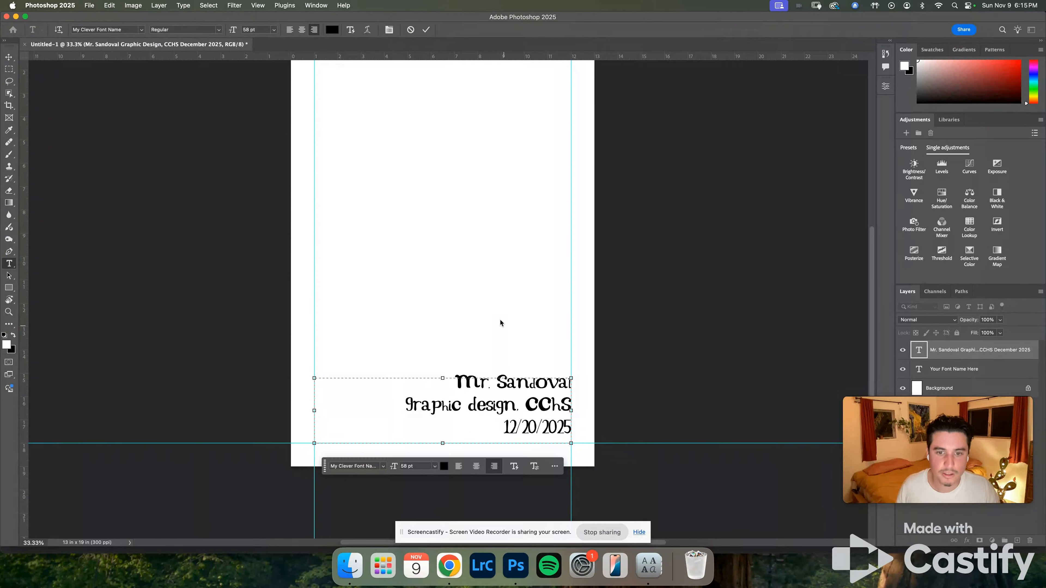
# Switch to Glyphr Studio in Chrome and examine the sample pangrams on the live preview page.
pyautogui.scroll(5, 498, 318)
pyautogui.scroll(-2, 496, 314)
pyautogui.press('super+Tab')
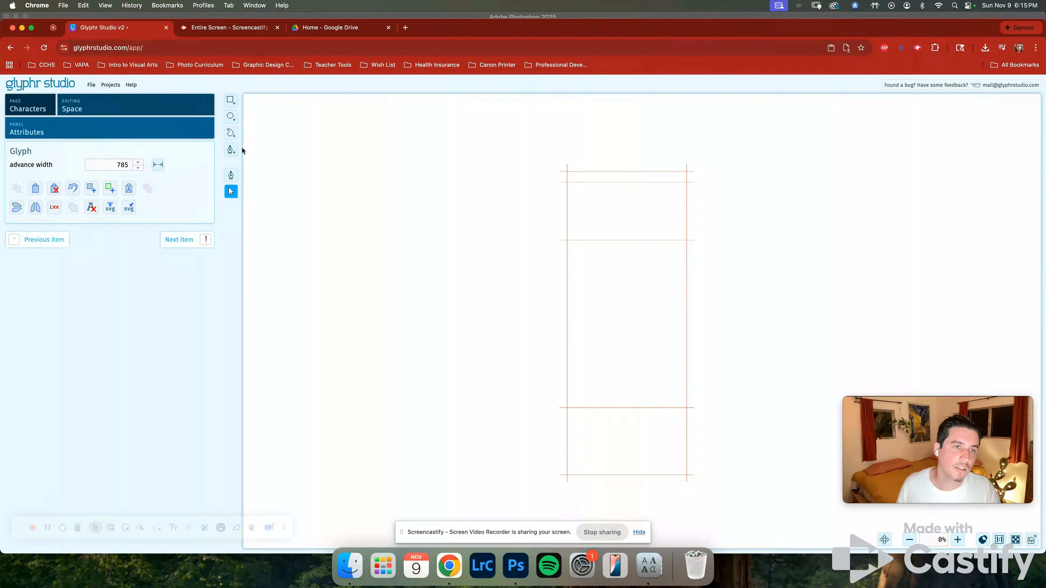
pyautogui.click(119, 28)
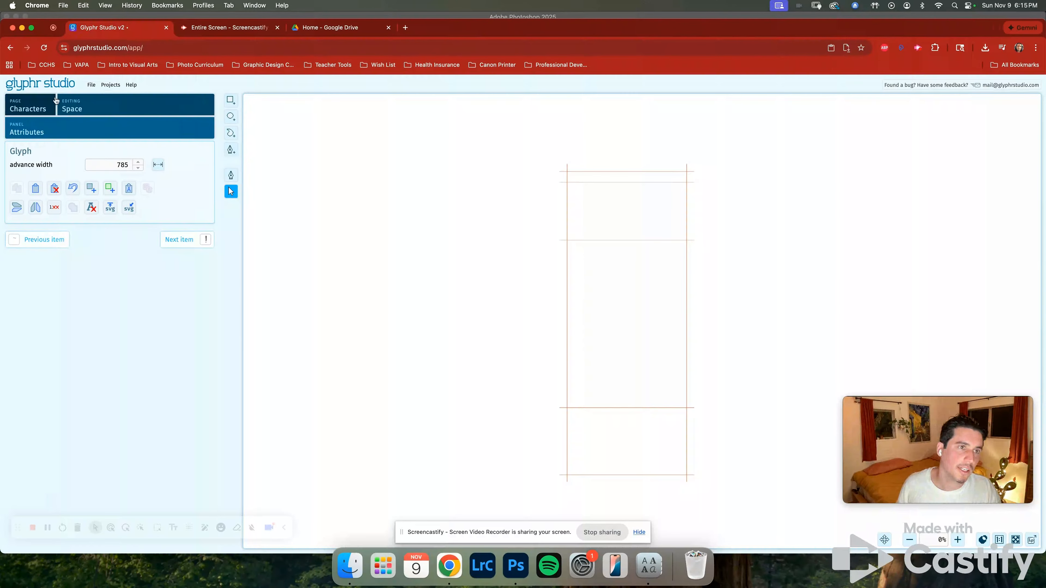
pyautogui.click(43, 106)
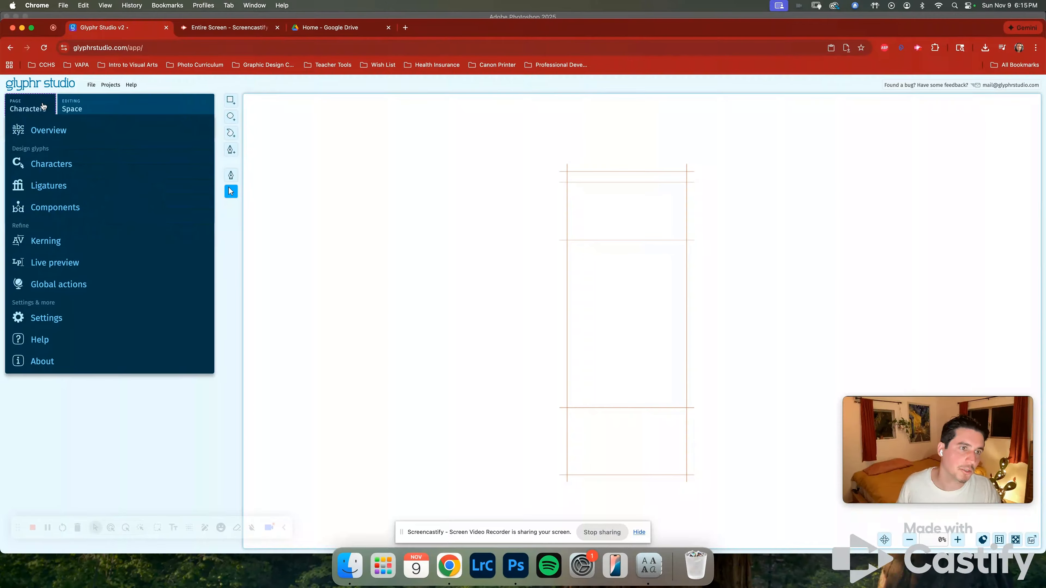
pyautogui.click(78, 262)
pyautogui.scroll(-1, 181, 379)
pyautogui.scroll(5, 71, 399)
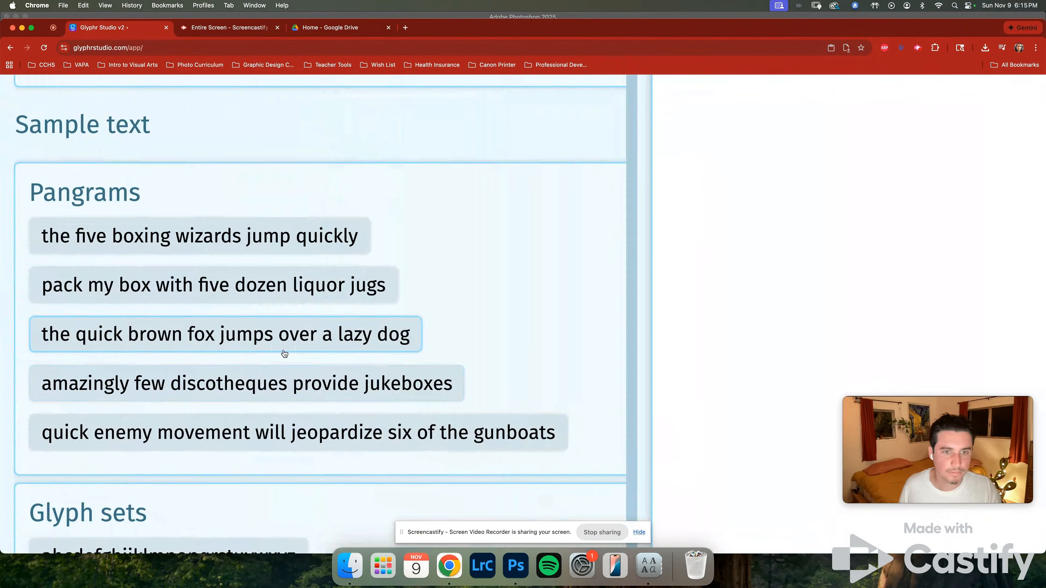
# Switch back to Photoshop and add a center-aligned text box mid-page between the side guides reading "the quick brown fox jumps over the lazy dog".
pyautogui.press('super+Tab')
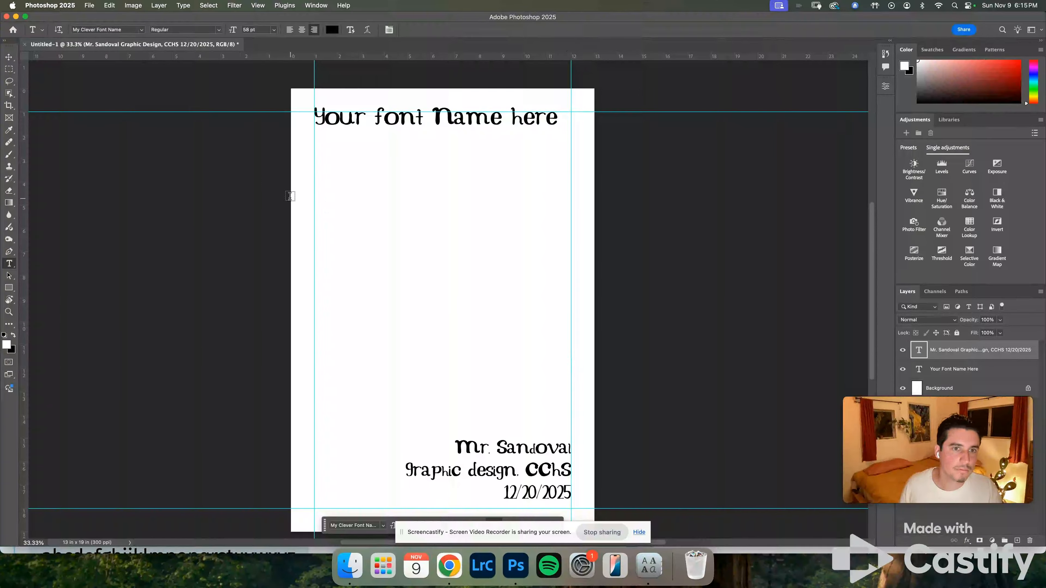
pyautogui.moveTo(315, 190); pyautogui.dragTo(568, 384)
pyautogui.write('the')
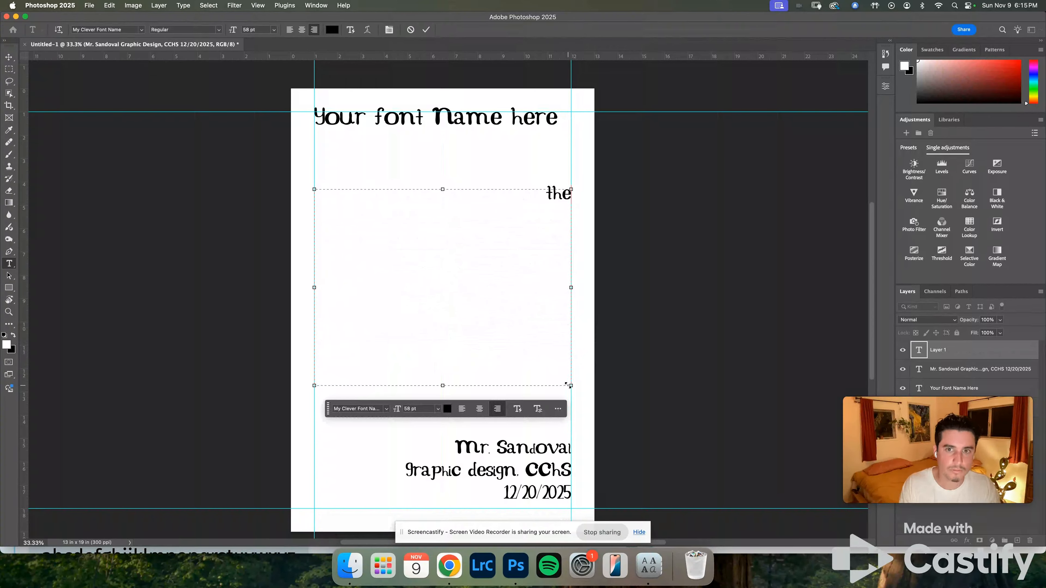
pyautogui.write(' quick brow')
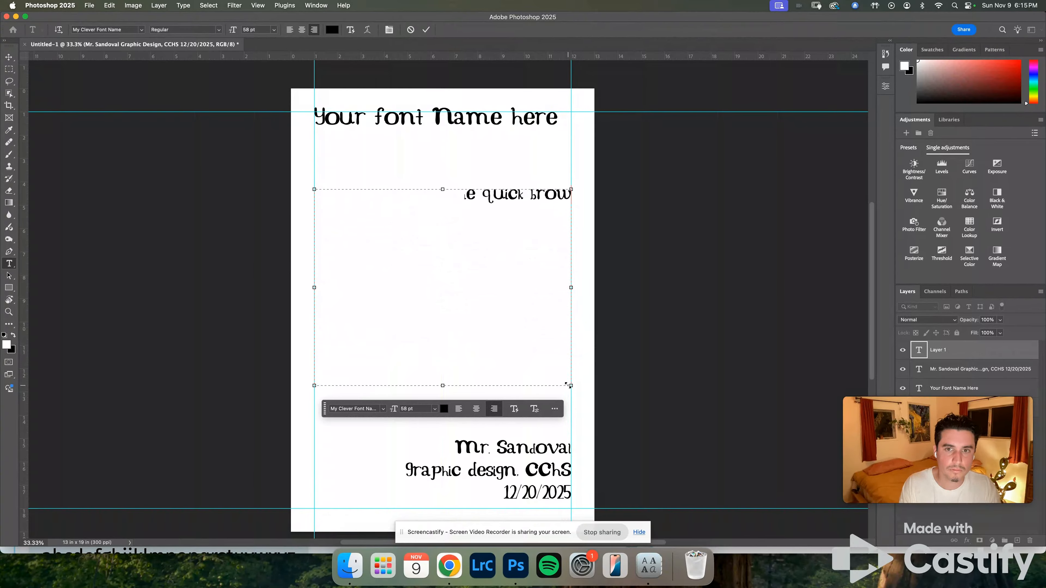
pyautogui.write('n fox ju')
pyautogui.press('BackSpace')
pyautogui.press('BackSpace')
pyautogui.press('BackSpace')
pyautogui.write('ju')
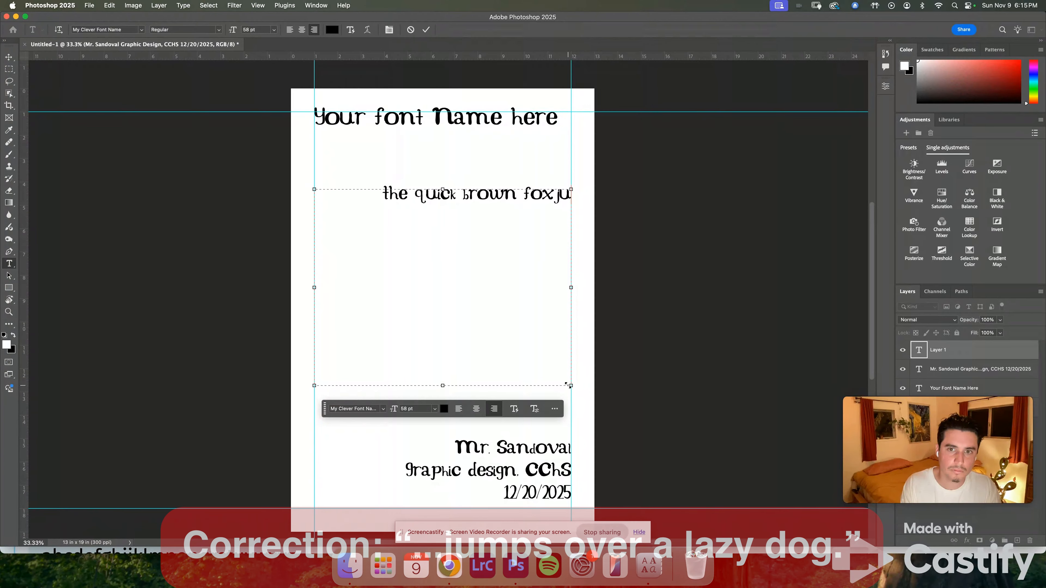
pyautogui.write('mps over the la')
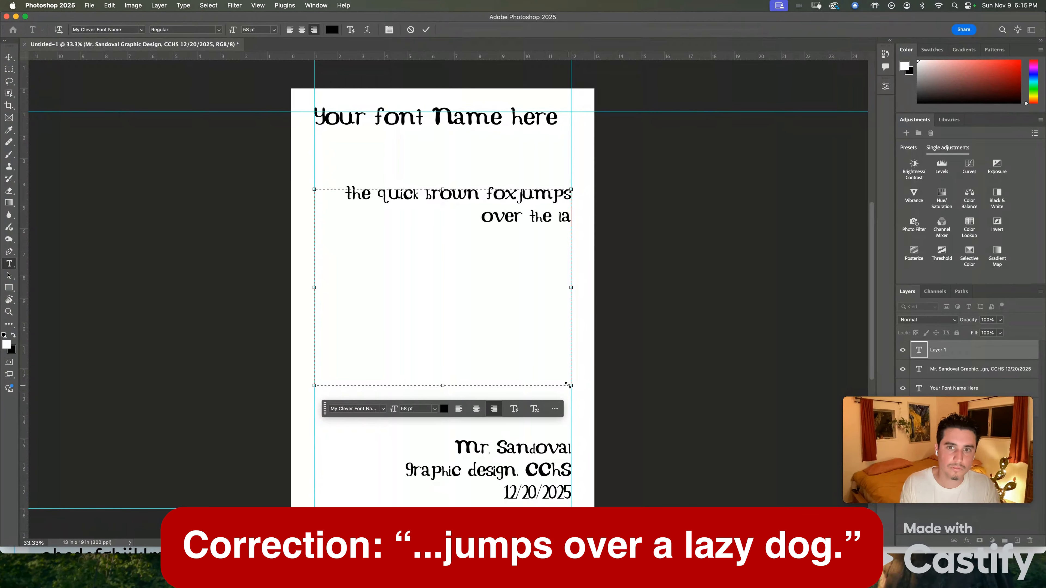
pyautogui.write('zy dog')
pyautogui.press('super+a')
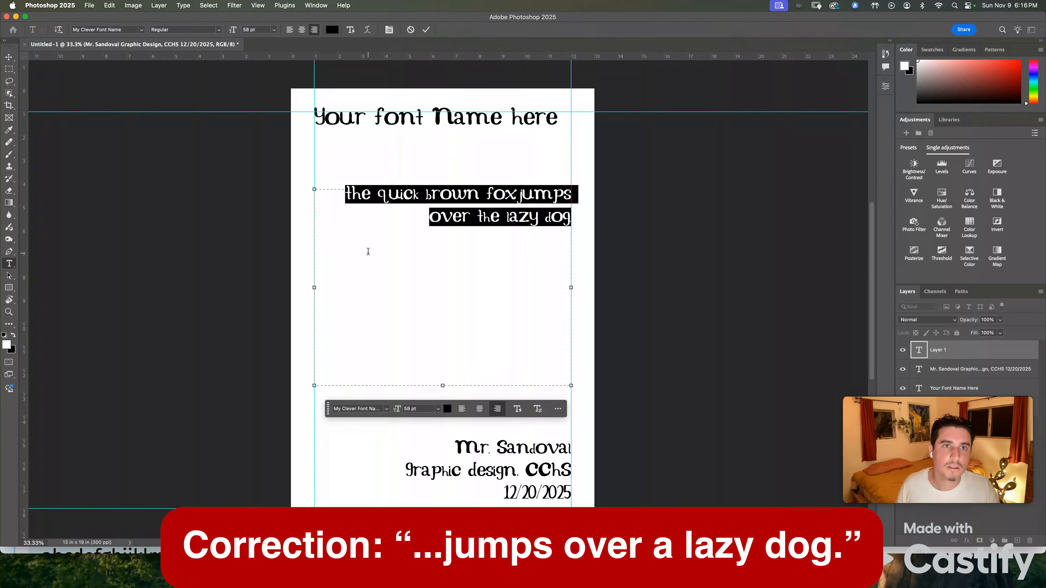
pyautogui.click(302, 29)
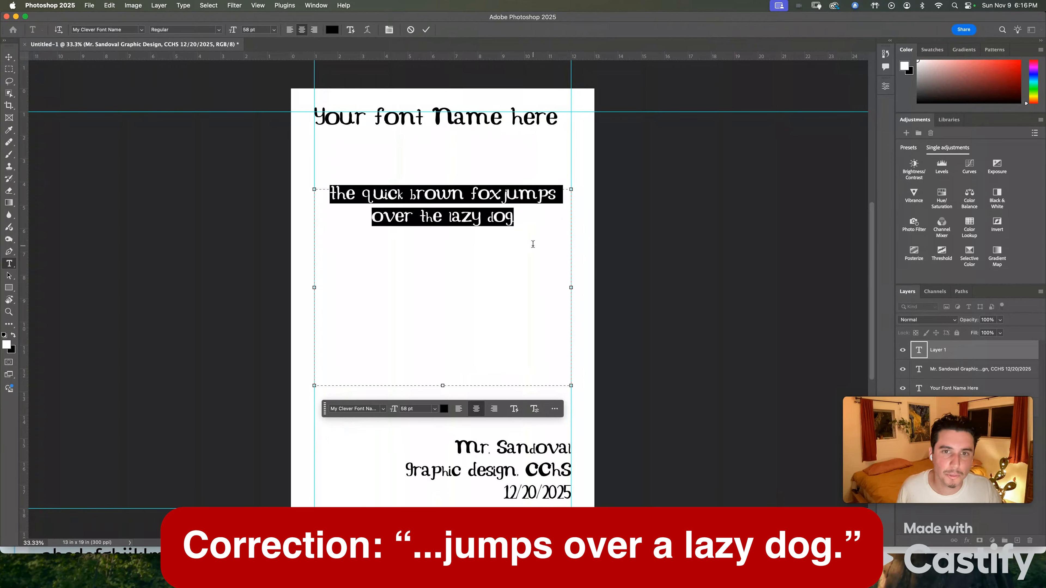
# Break the pangram onto a new line before "jumps" and enlarge all of its text to 112 pt.
pyautogui.click(500, 193)
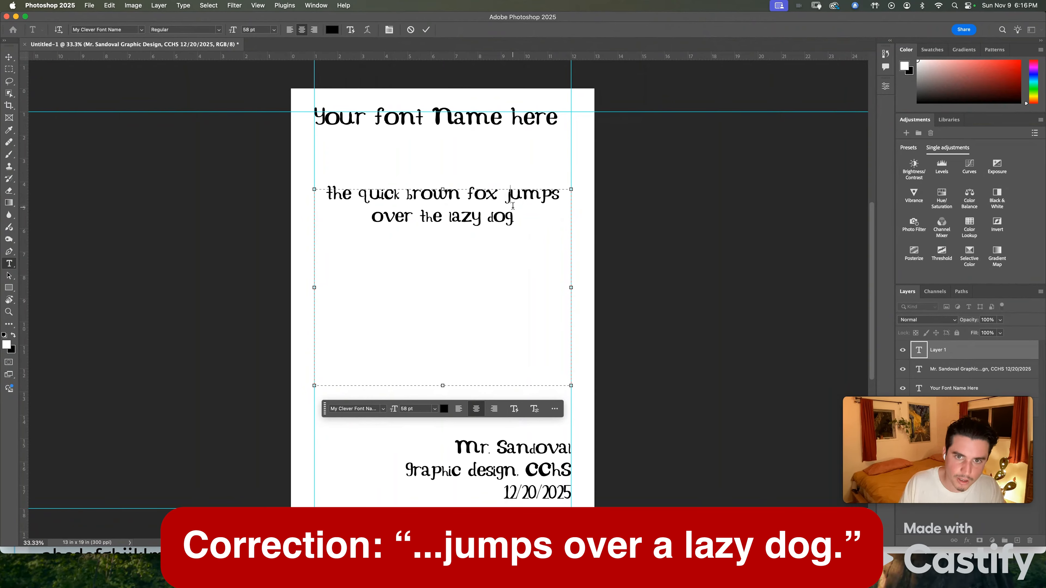
pyautogui.press('Return')
pyautogui.press('super+a')
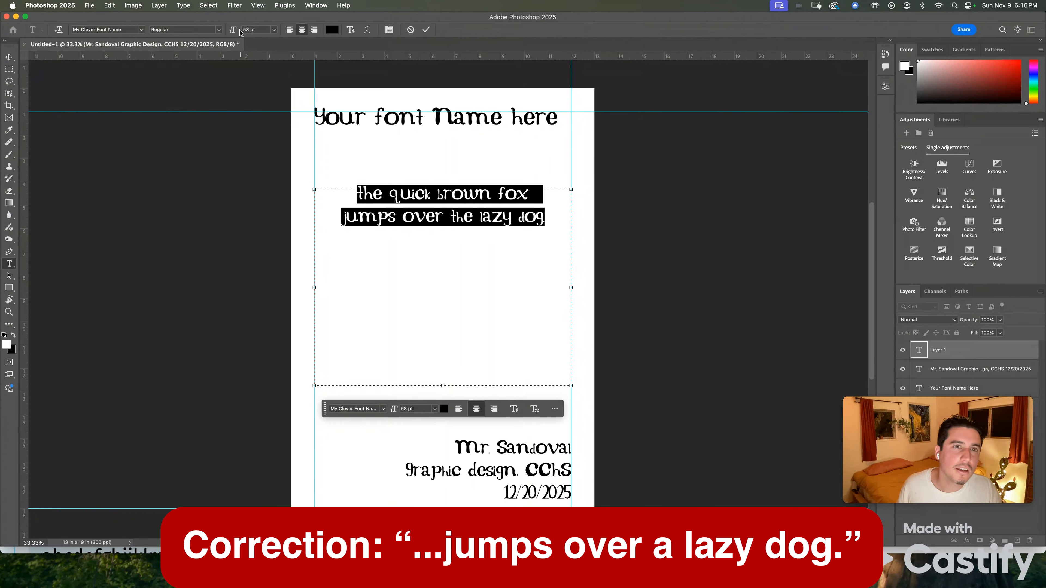
pyautogui.moveTo(239, 29); pyautogui.dragTo(260, 32)
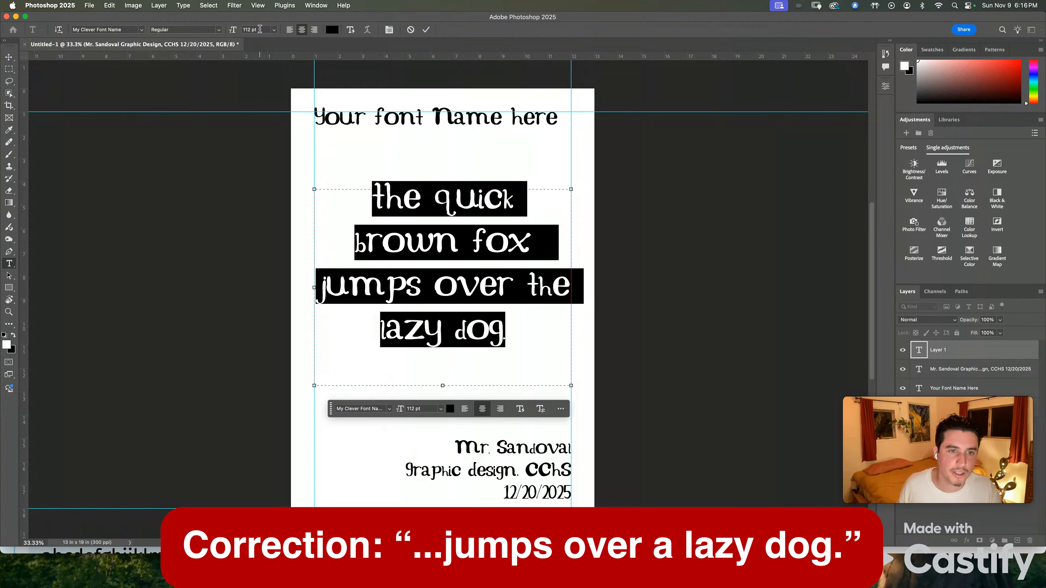
pyautogui.click(9, 57)
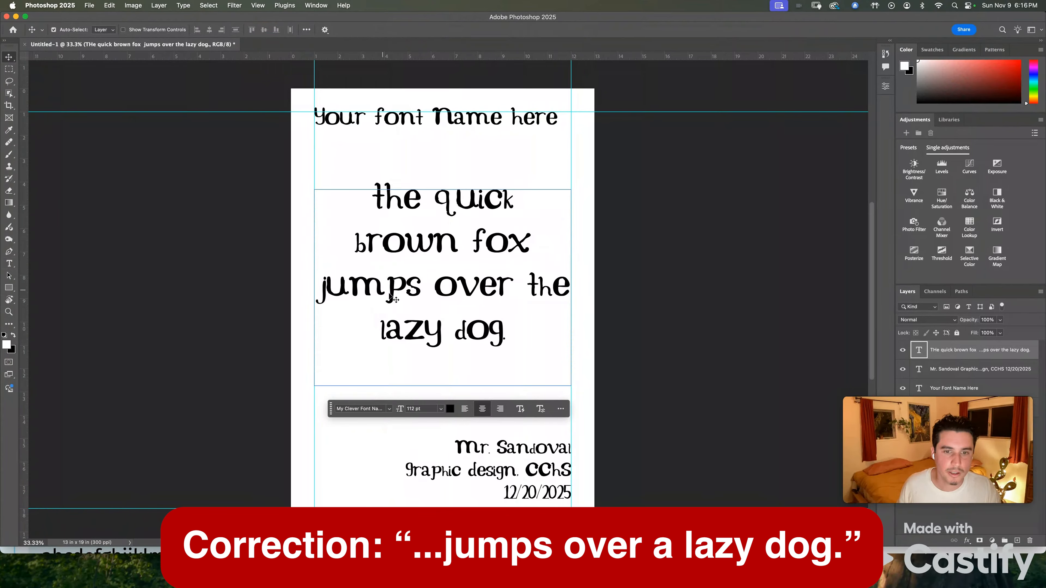
# Add a horizontal guide slightly above the page's vertical middle and move the pangram down to roughly centre it on that guide.
pyautogui.scroll(-3, 394, 296)
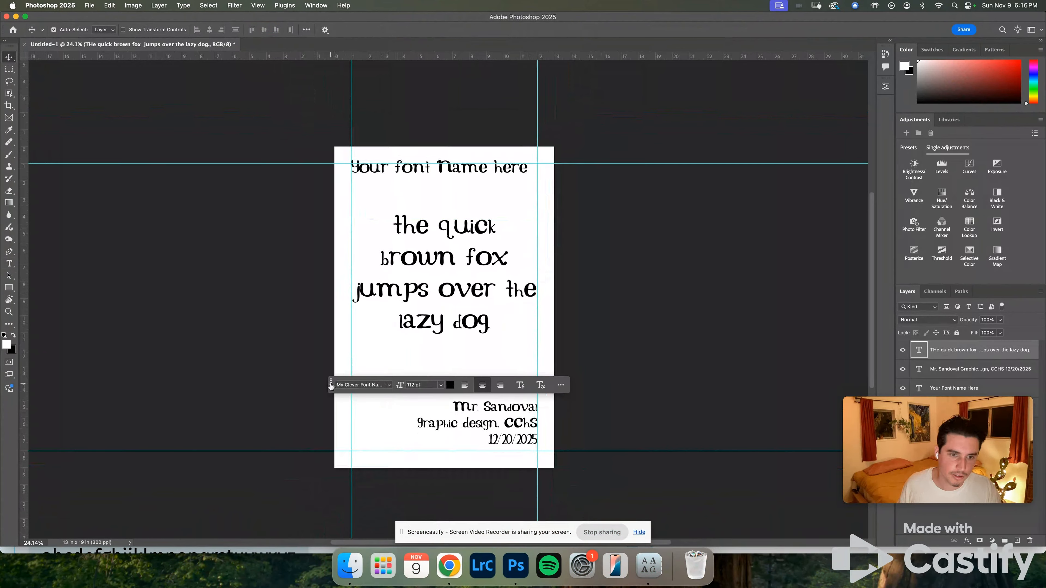
pyautogui.moveTo(331, 385); pyautogui.dragTo(41, 518)
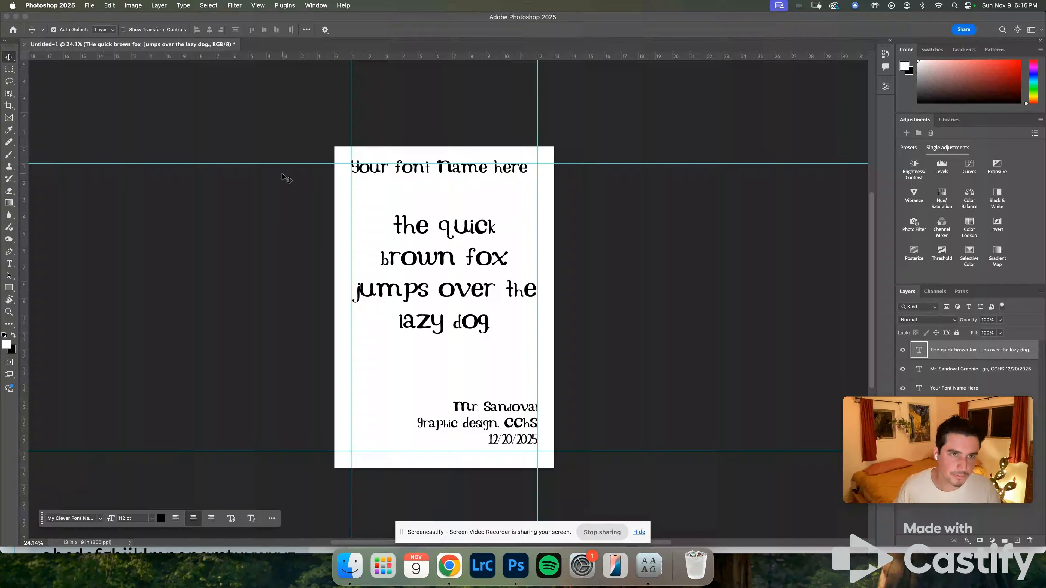
pyautogui.moveTo(307, 57); pyautogui.dragTo(276, 291)
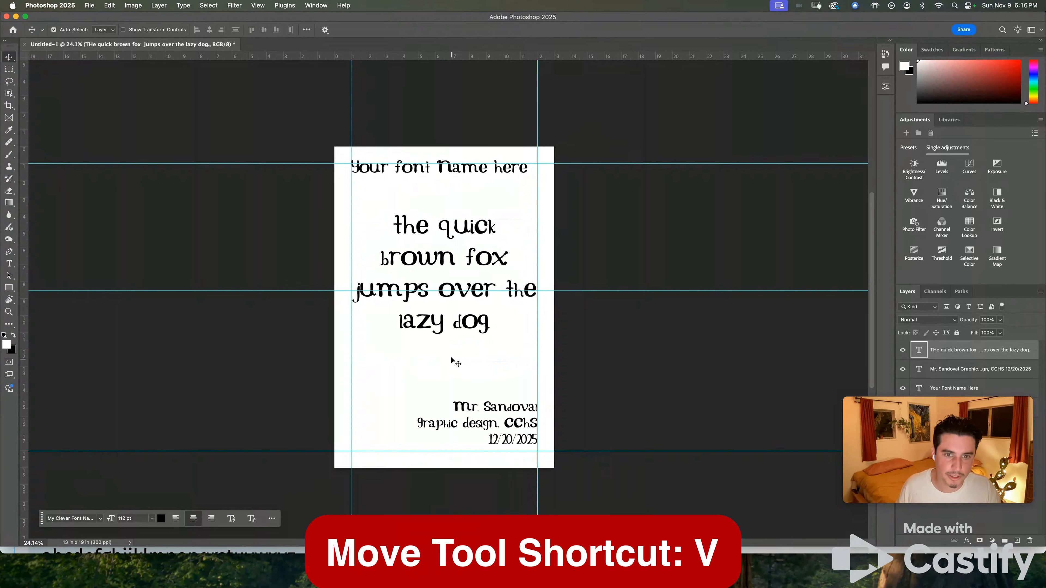
pyautogui.moveTo(461, 238); pyautogui.dragTo(461, 251)
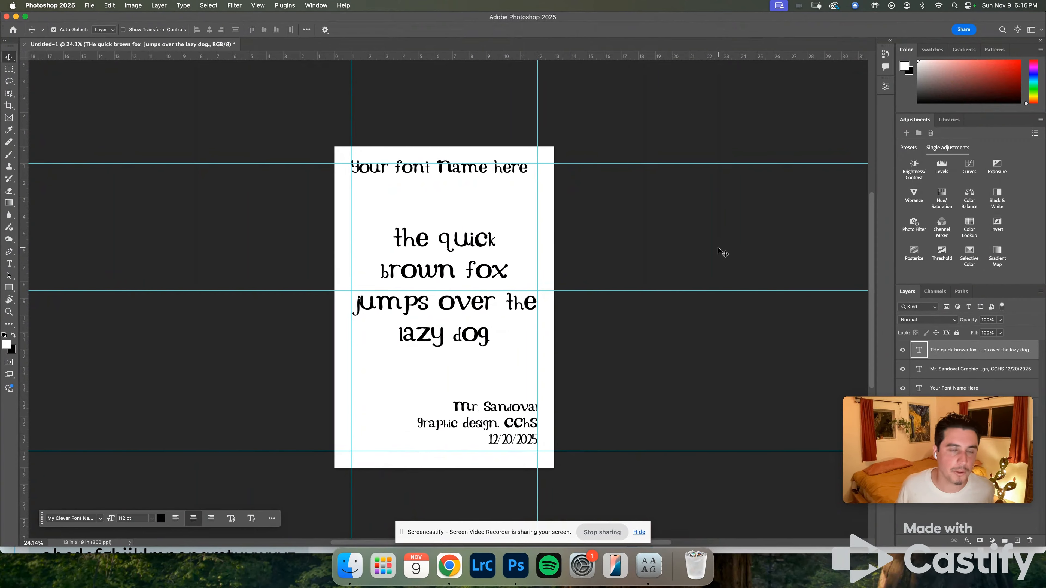
# Save a JPEG copy of the poster to Downloads as "Final Font Submission" at maximum quality 12.
pyautogui.click(89, 4)
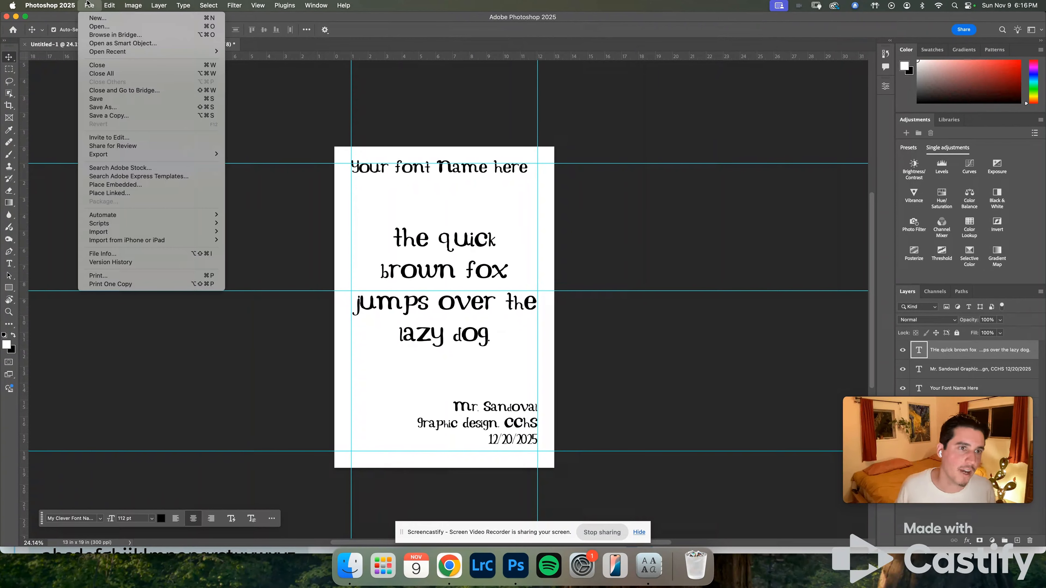
pyautogui.click(109, 116)
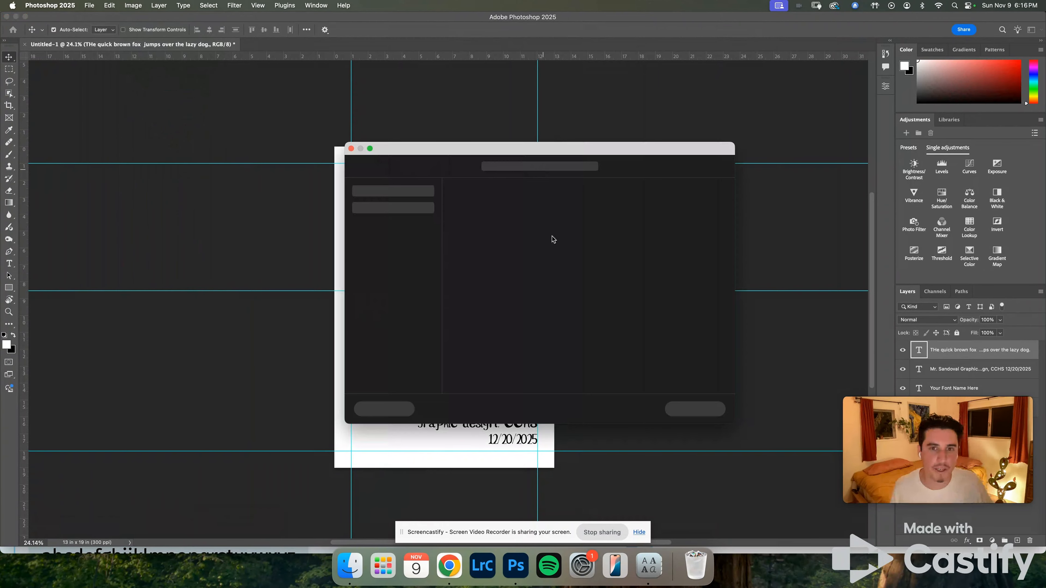
pyautogui.click(418, 411)
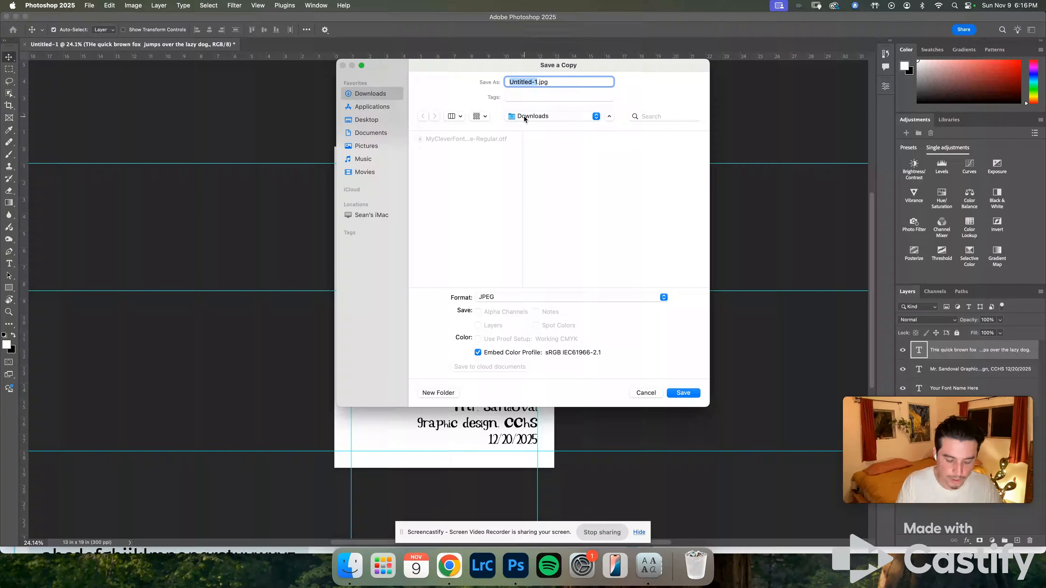
pyautogui.write('Final Font Submi')
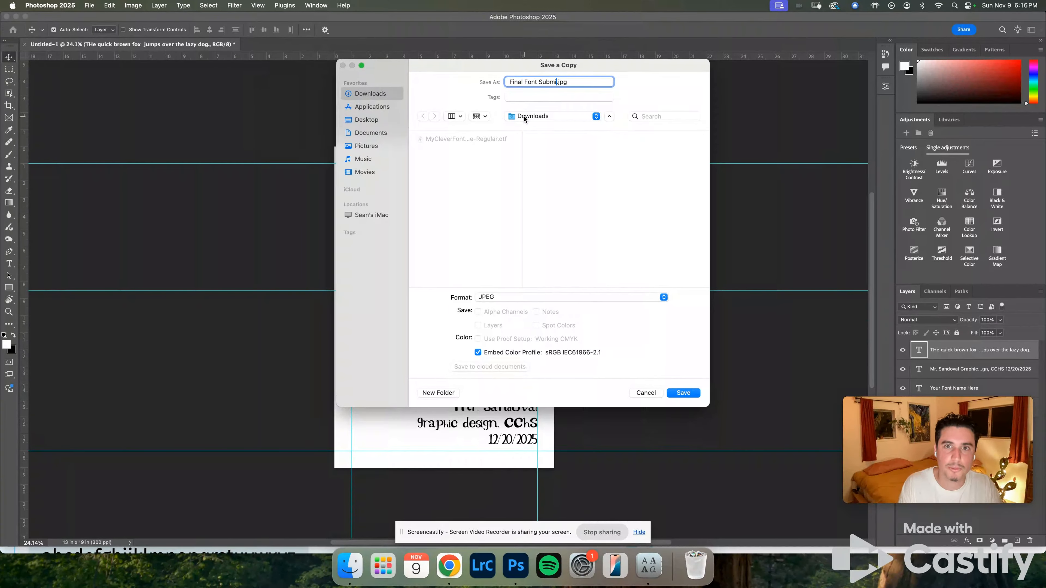
pyautogui.write('ssion')
pyautogui.press('Return')
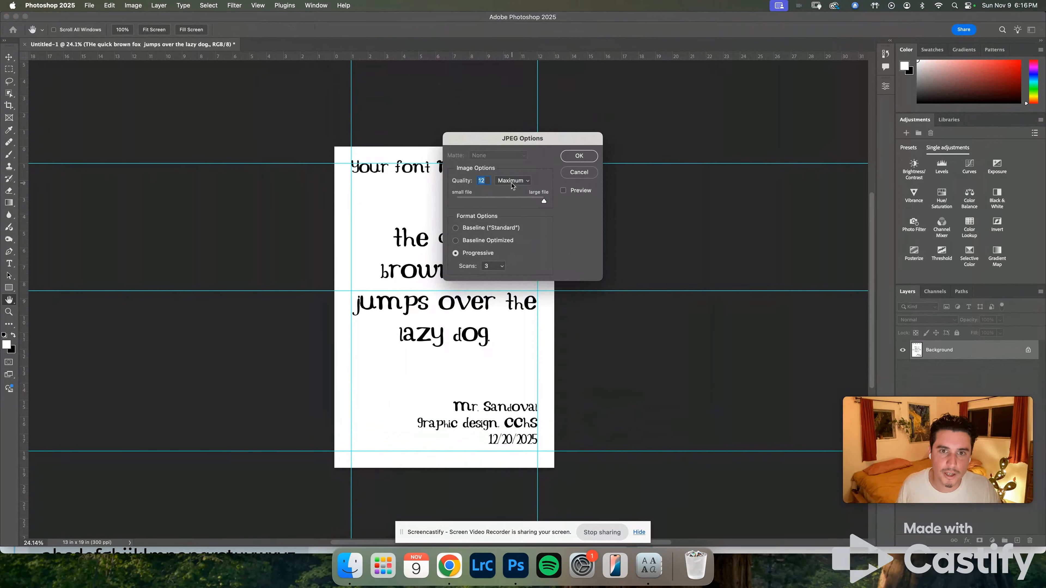
pyautogui.click(584, 156)
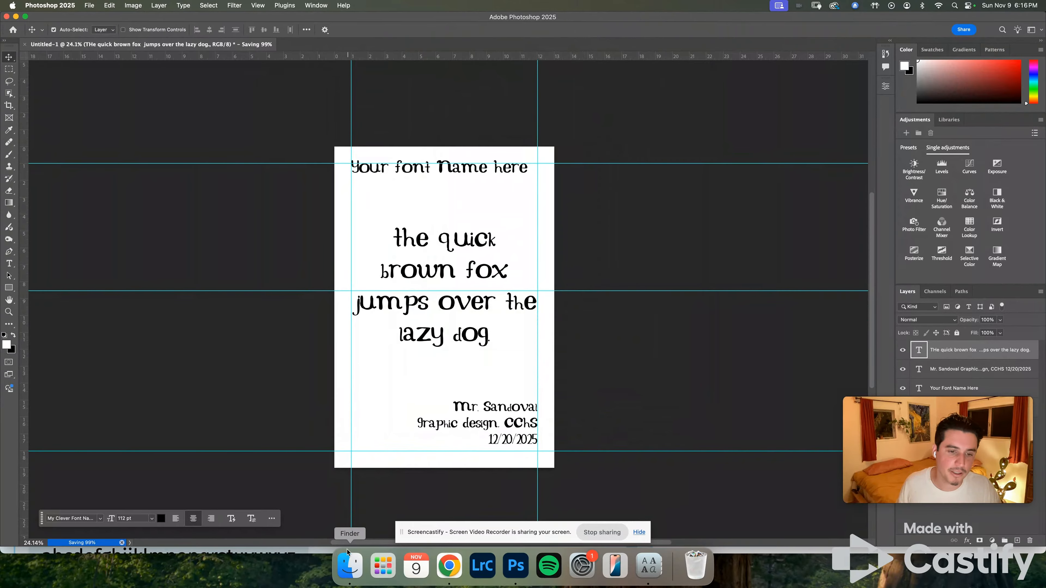
# Switch to Finder and preview Final Font Submission.jpg in the Downloads folder.
pyautogui.click(350, 566)
pyautogui.click(295, 137)
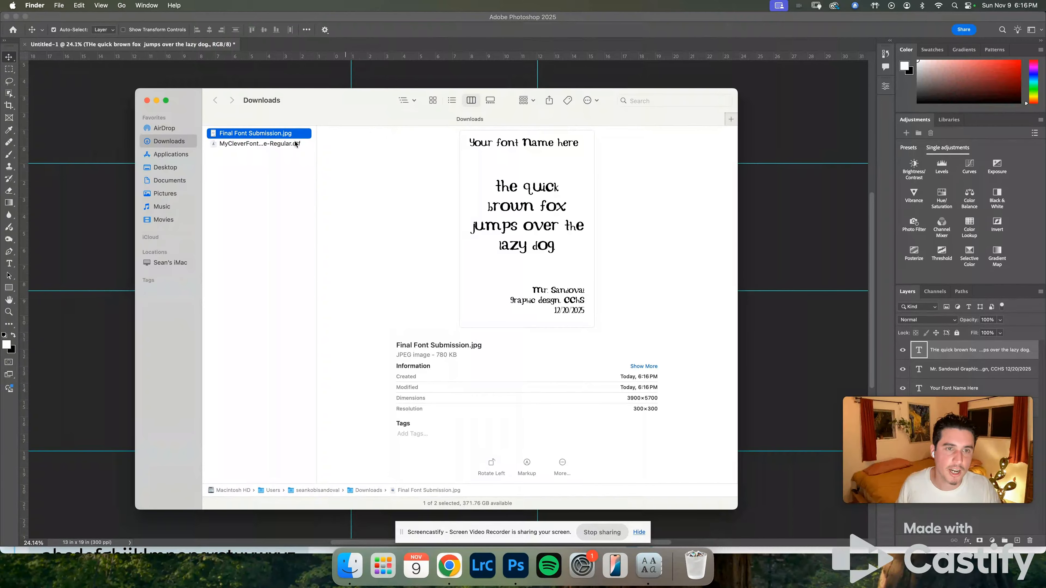
pyautogui.press('space')
pyautogui.press('space')
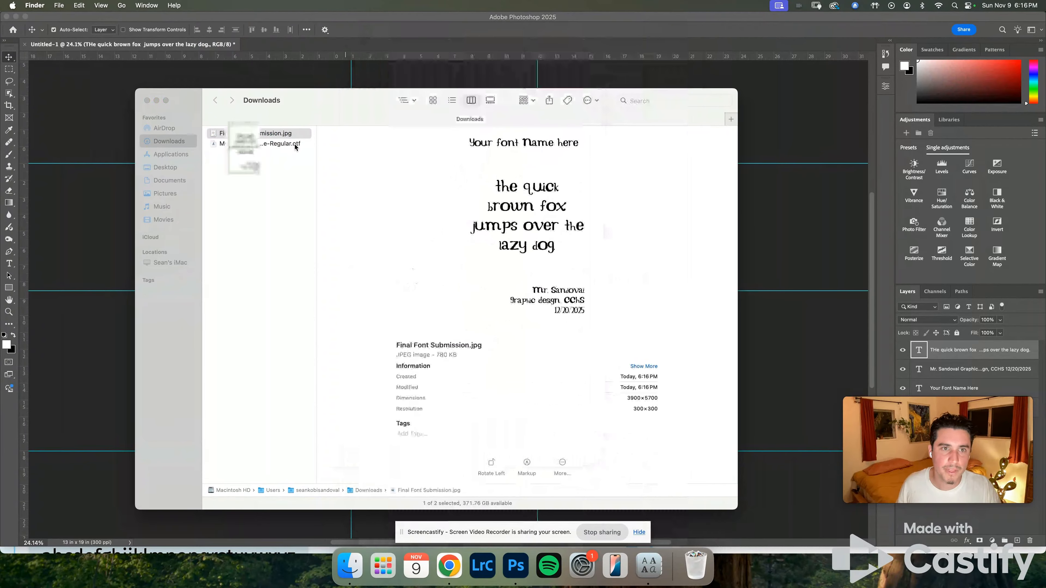
# Preview MyCleverFontName-Regular.otf, and select and preview it together with the poster JPEG.
pyautogui.click(287, 145)
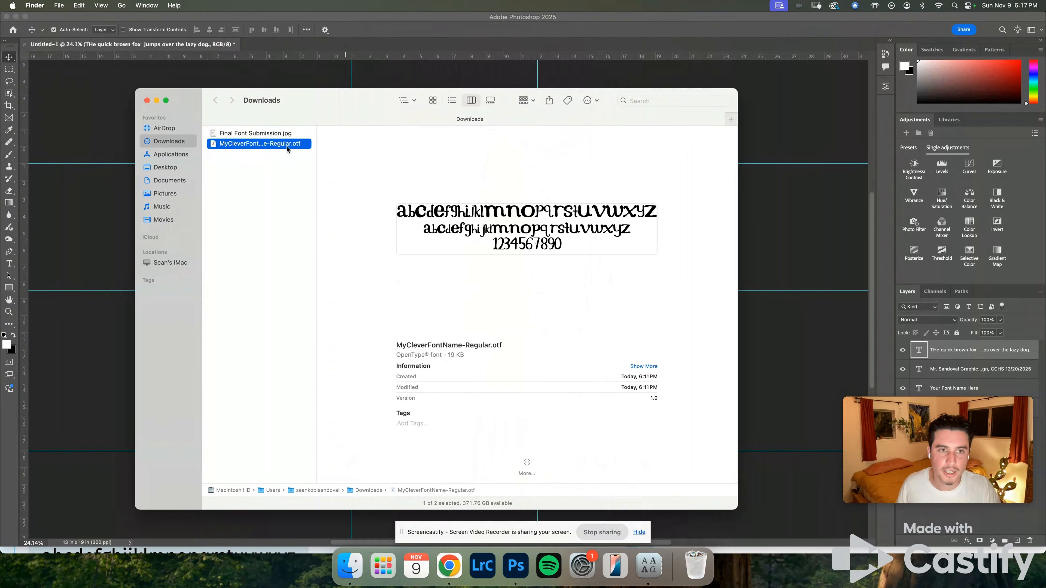
pyautogui.press('space')
pyautogui.press('space')
pyautogui.click(275, 167)
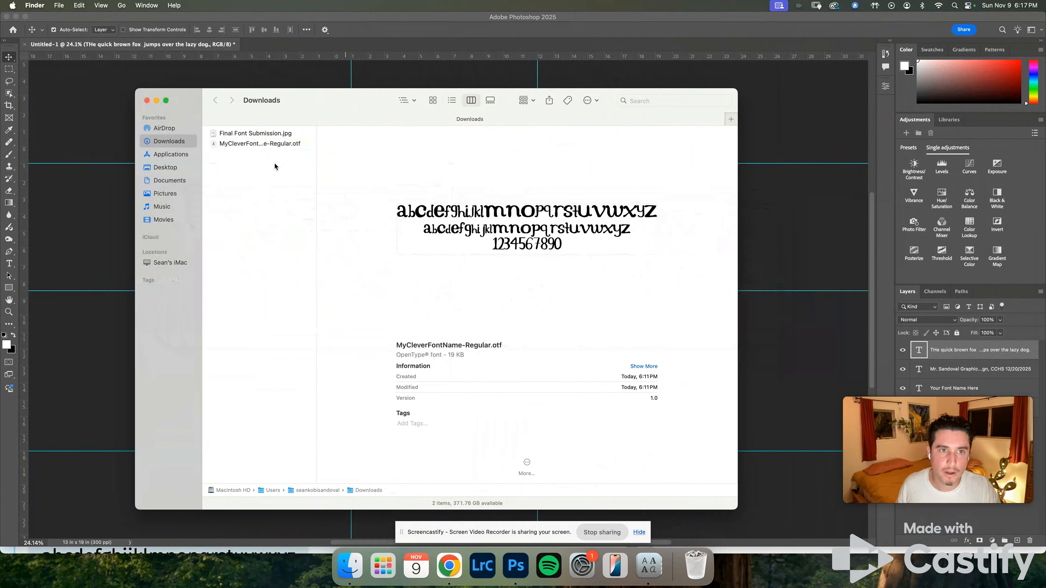
pyautogui.moveTo(275, 166); pyautogui.dragTo(273, 133)
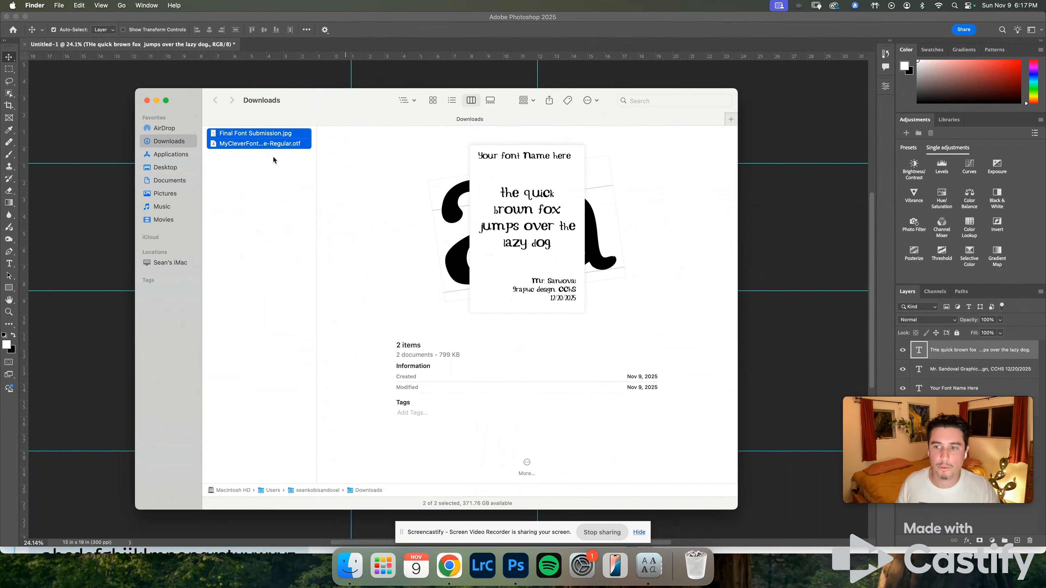
pyautogui.press('space')
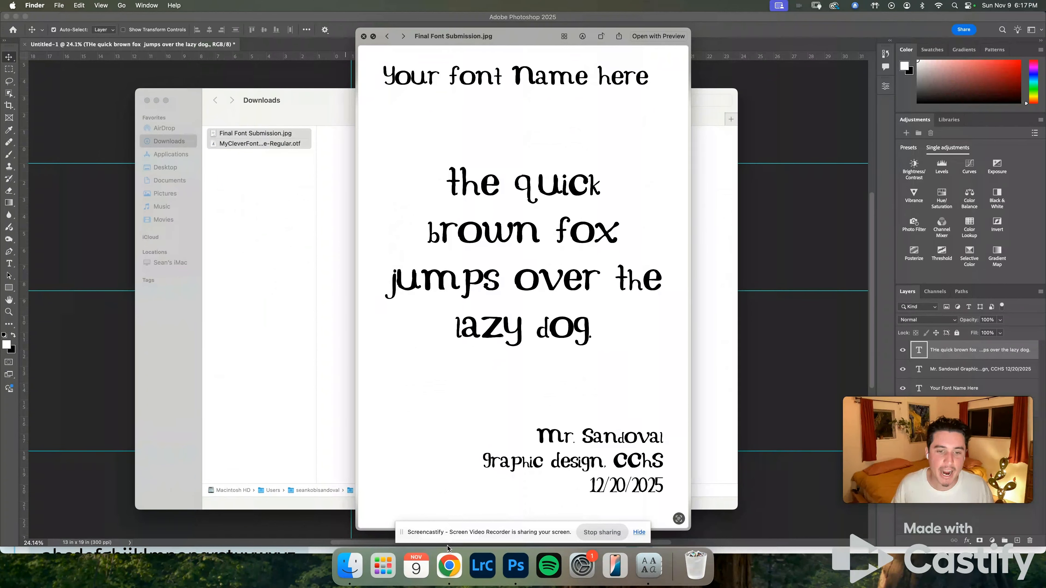
# Switch to Glyphr Studio in Chrome and open the list of pages from Live preview.
pyautogui.click(448, 562)
pyautogui.scroll(-5, 305, 181)
pyautogui.scroll(-3, 304, 183)
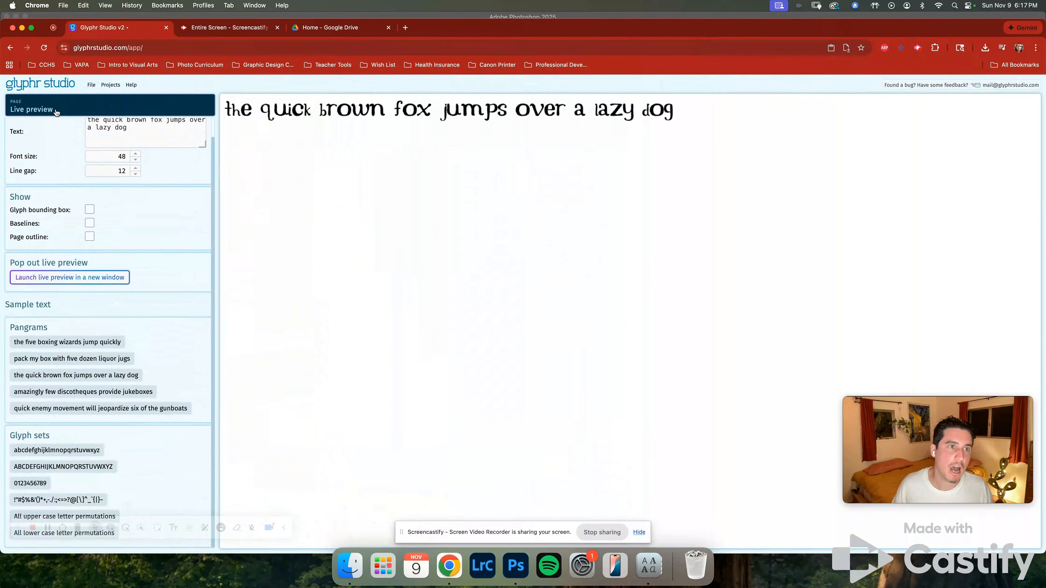
pyautogui.click(60, 101)
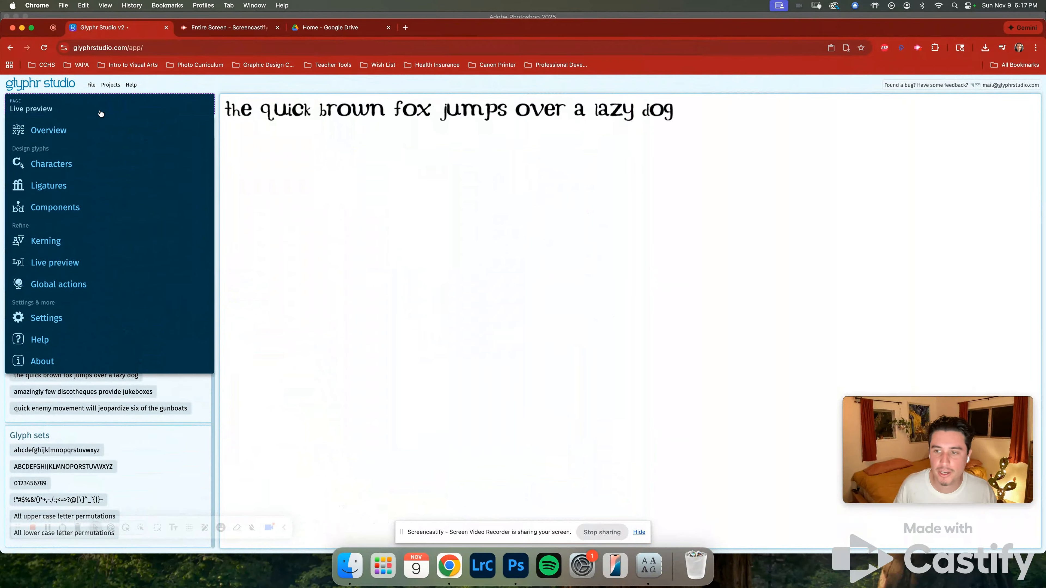